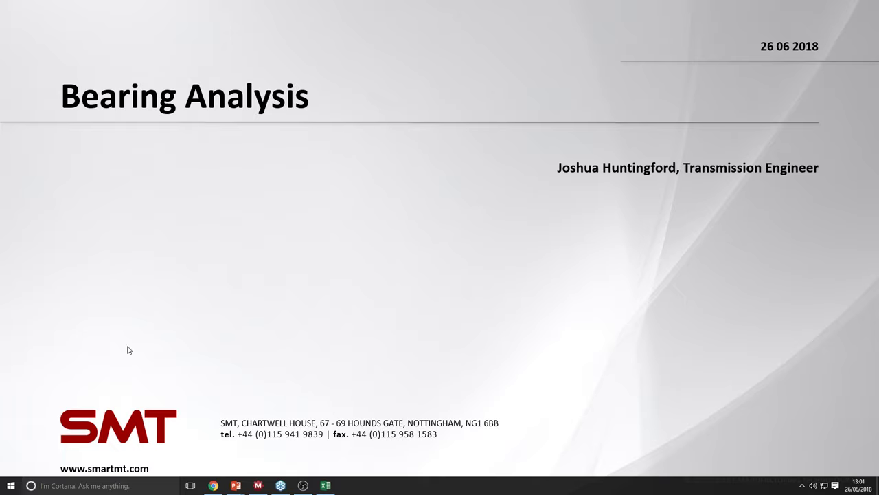
# Advance through the webinar slides, end the slide show and switch to SMT MASTA
pyautogui.press('Right')
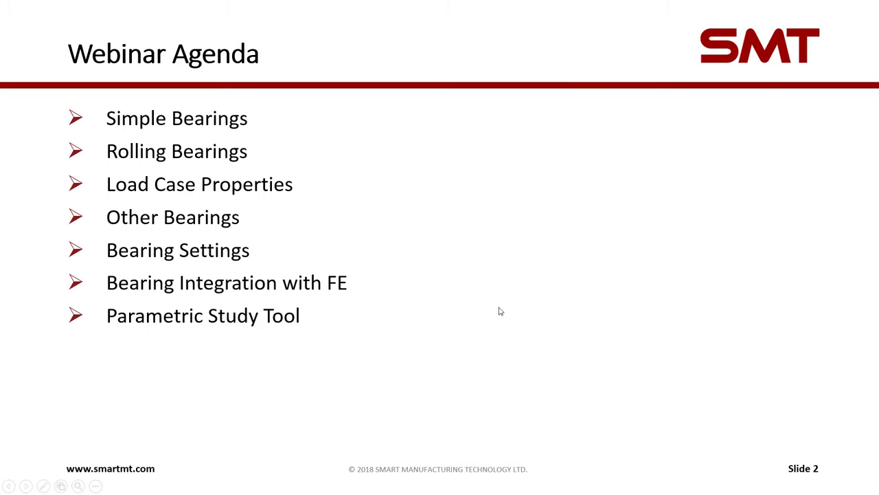
pyautogui.click(517, 258)
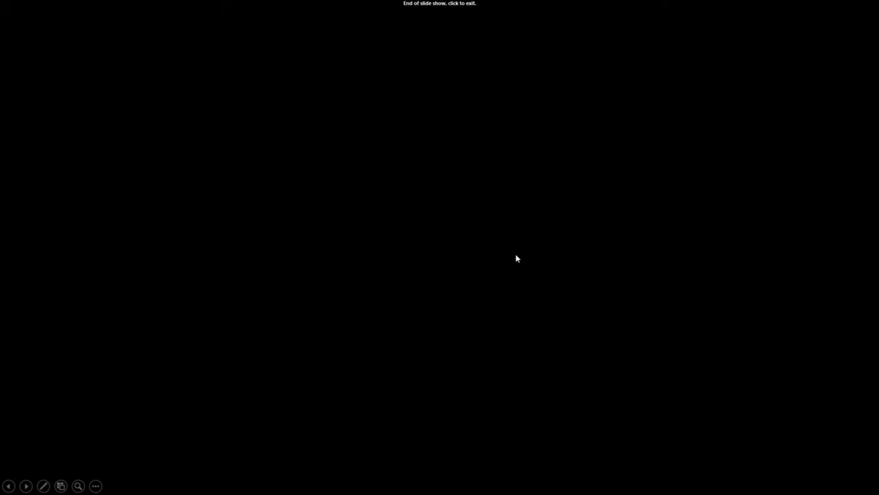
pyautogui.click(466, 255)
pyautogui.click(258, 485)
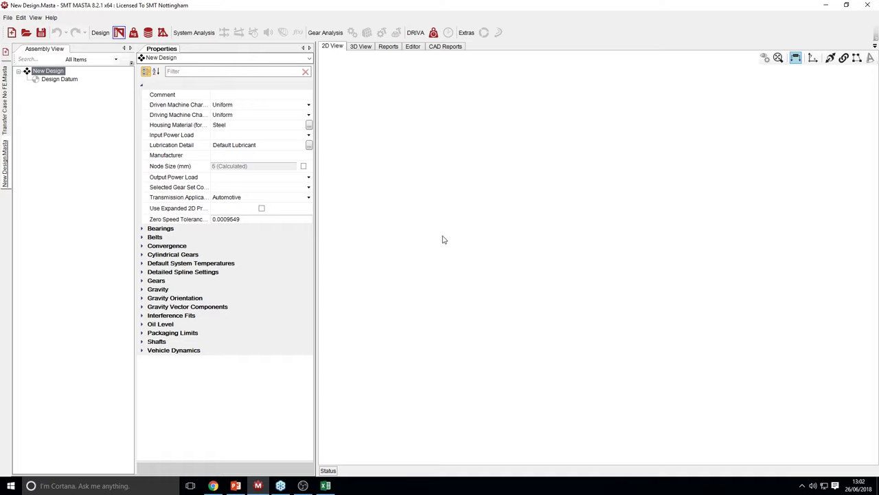
# Open the Helical Gear Set example design from the component gear set examples
pyautogui.click(8, 17)
pyautogui.moveTo(41, 118)
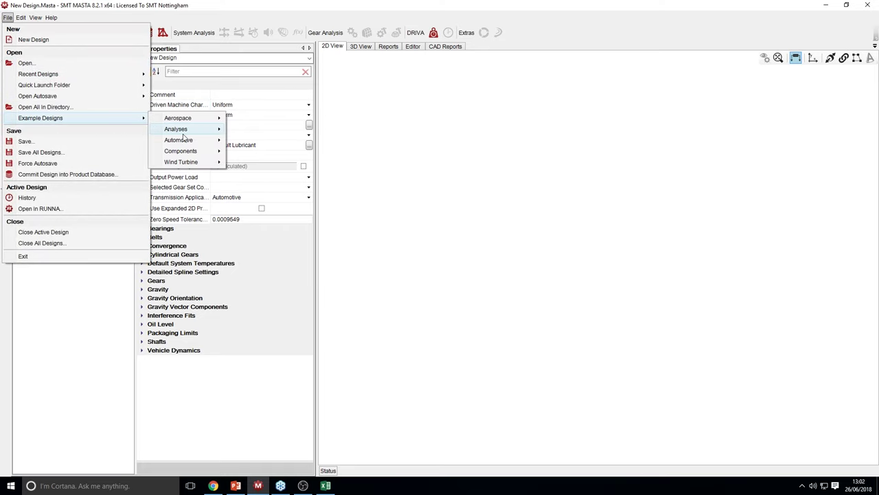
pyautogui.moveTo(185, 155)
pyautogui.moveTo(258, 164)
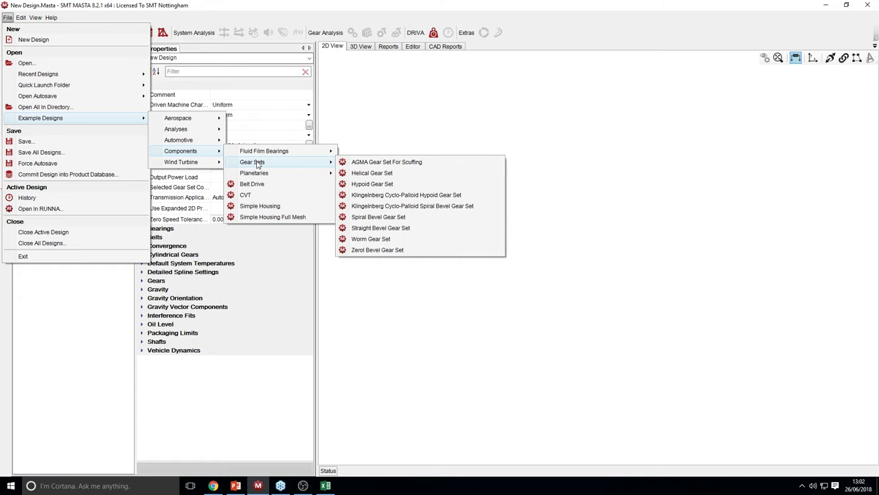
pyautogui.click(403, 178)
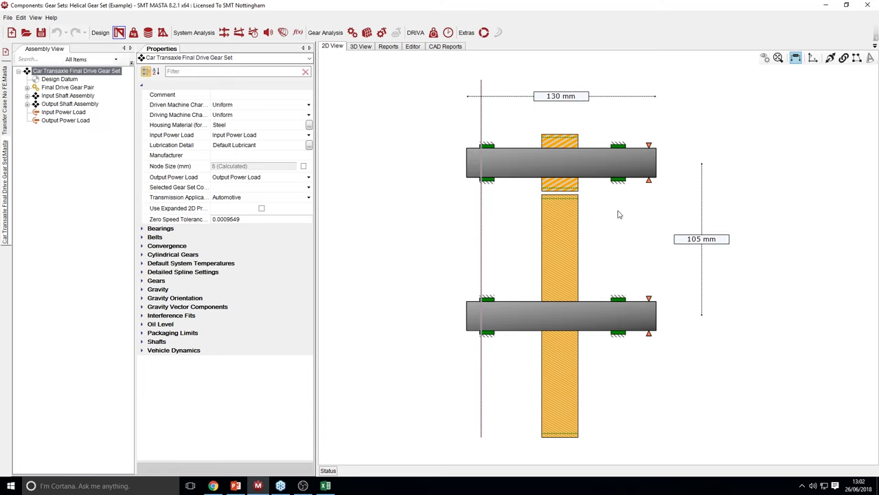
# Inspect the final drive gear set in 3D, viewing the gears, shafts and bearings from another angle
pyautogui.moveTo(625, 227)
pyautogui.mouseDown(button='middle')
pyautogui.moveTo(605, 208)
pyautogui.moveTo(620, 226)
pyautogui.moveTo(577, 221)
pyautogui.mouseUp(button='middle')
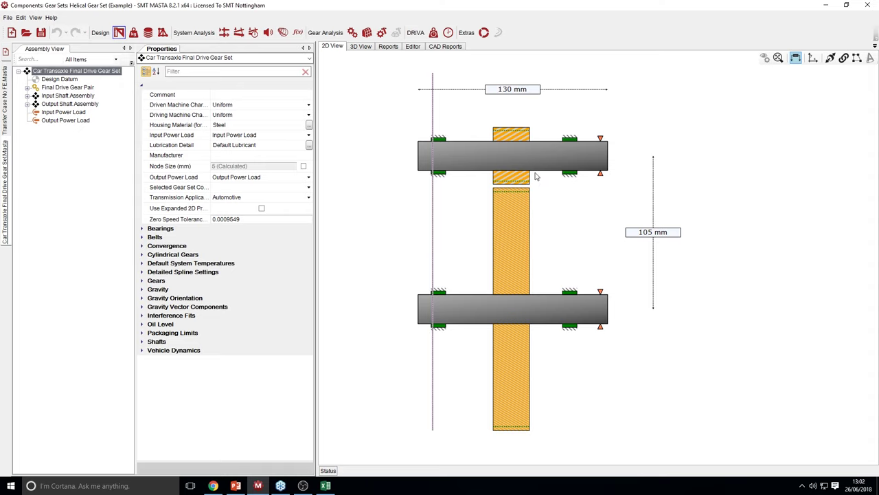
pyautogui.click(352, 46)
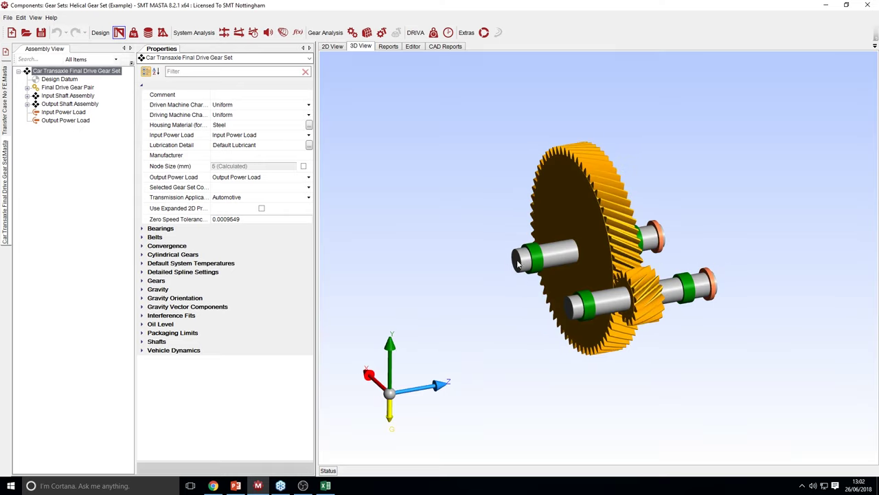
pyautogui.moveTo(512, 266); pyautogui.dragTo(597, 247)
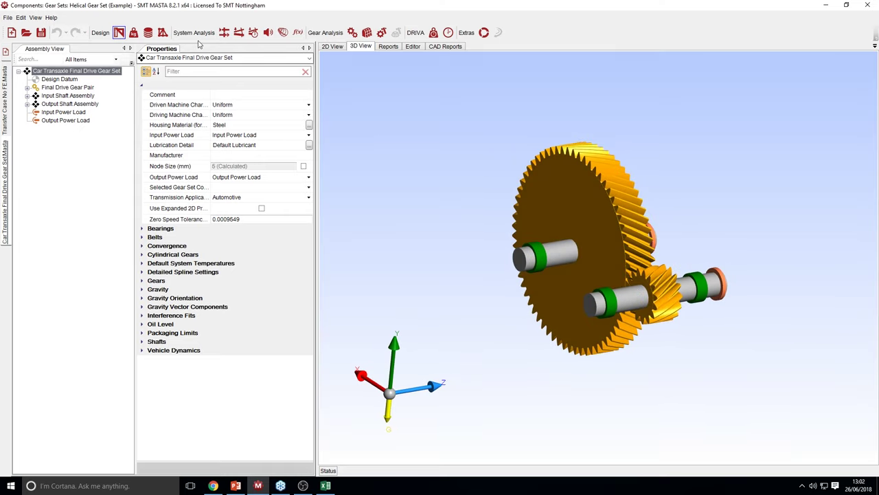
# Run a Power Flow analysis for the 450 Nm Drive: ~1st full torque load case in New Design State
pyautogui.click(224, 32)
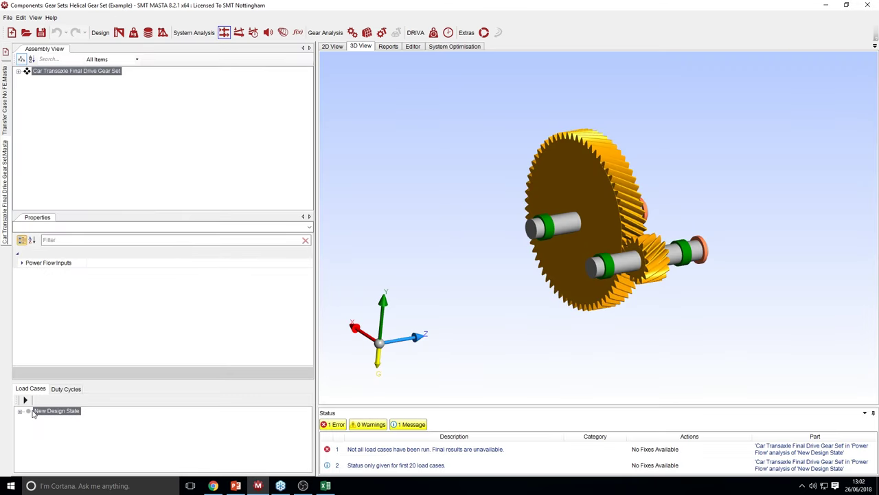
pyautogui.click(20, 412)
pyautogui.click(51, 419)
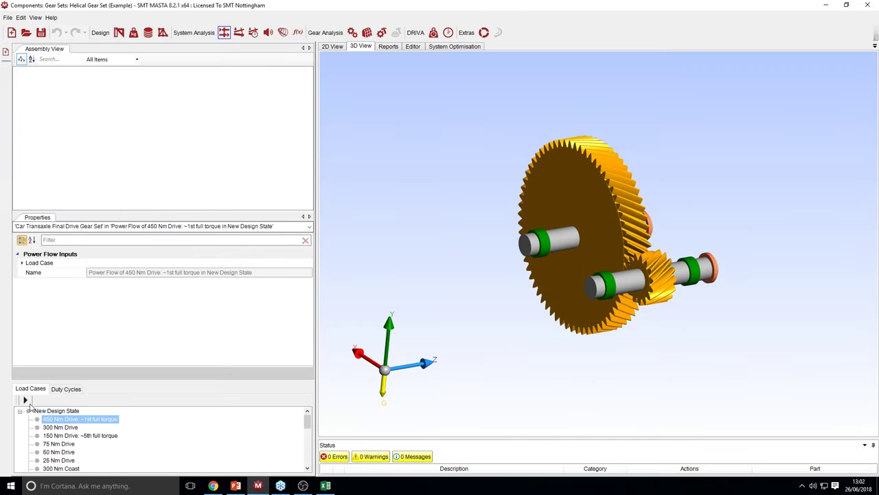
pyautogui.click(26, 399)
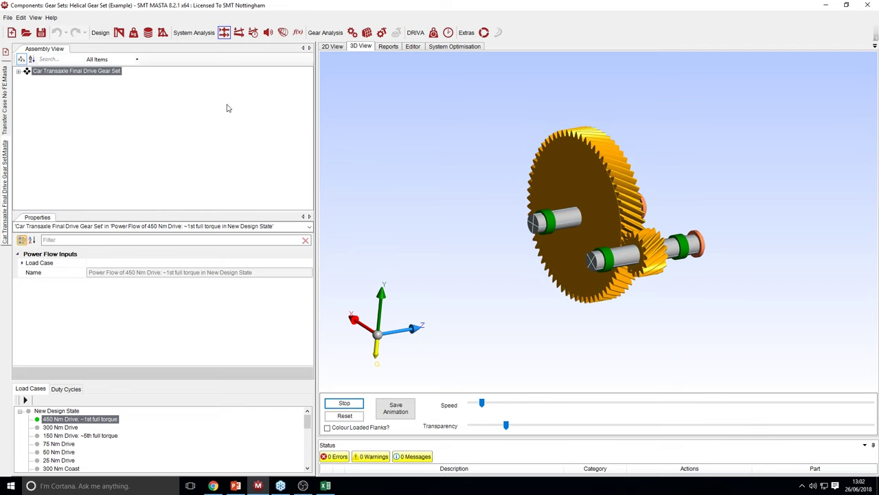
# Return to the design in 2D and select the left bearing on the input shaft
pyautogui.click(118, 33)
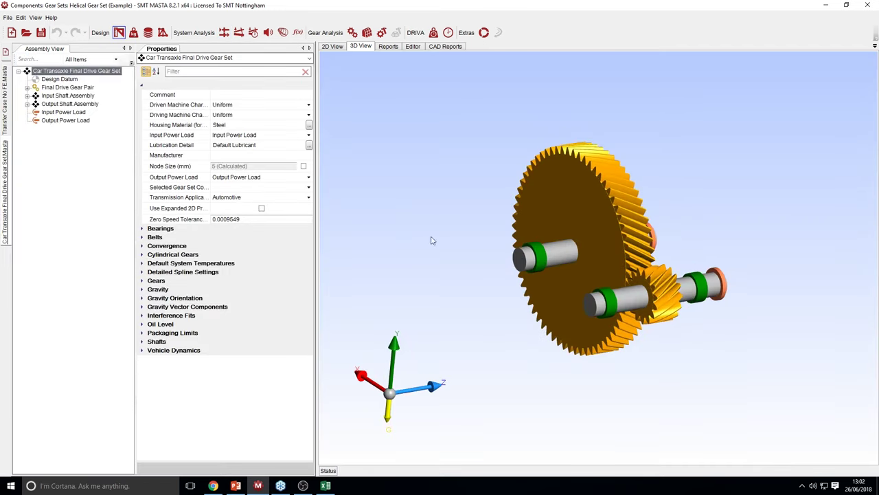
pyautogui.click(332, 46)
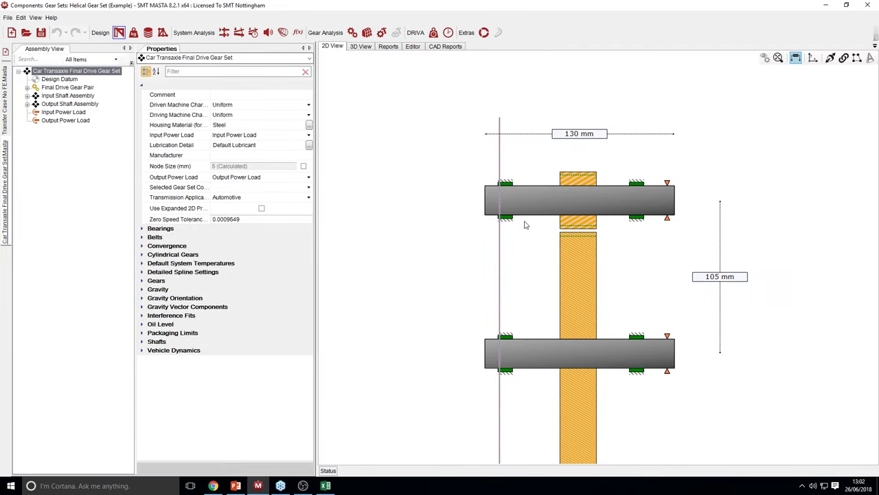
pyautogui.scroll(4, 526, 218)
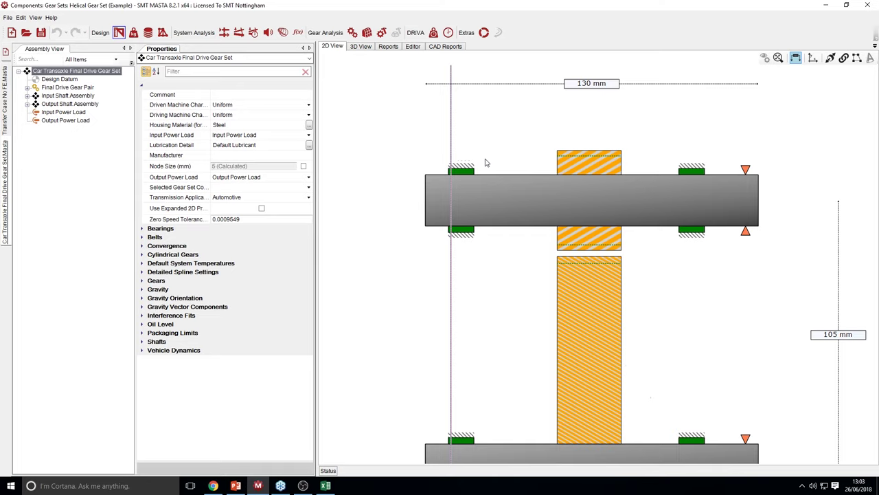
pyautogui.moveTo(499, 149)
pyautogui.mouseDown(button='middle')
pyautogui.moveTo(480, 173)
pyautogui.moveTo(455, 183)
pyautogui.mouseUp(button='middle')
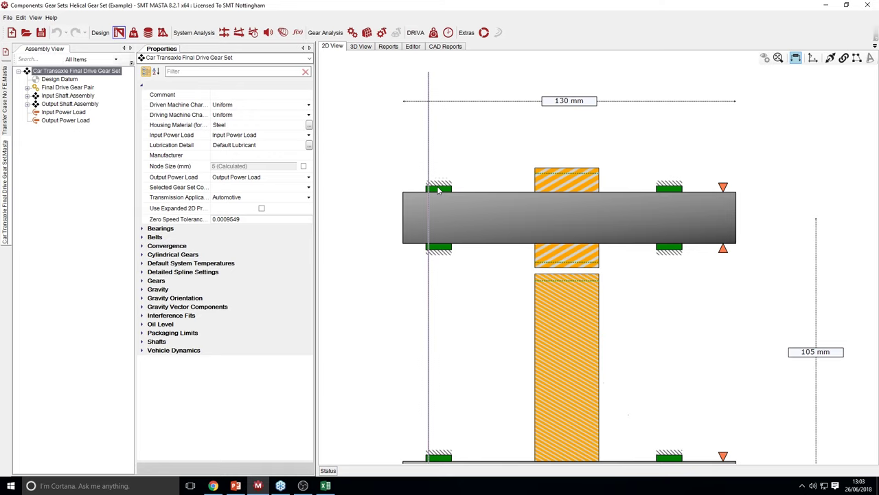
pyautogui.click(438, 190)
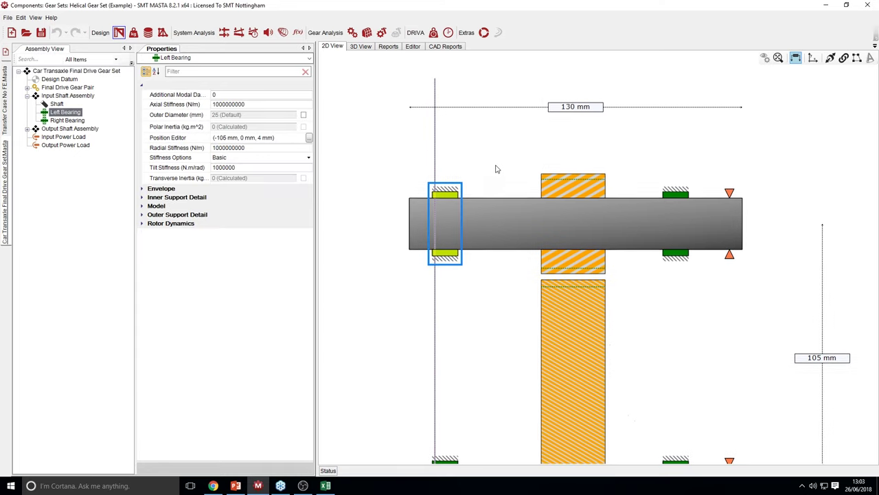
# Examine the left bearing's symbol on the shaft and the model type assigned in its properties
pyautogui.moveTo(498, 169); pyautogui.dragTo(497, 169, button='middle')
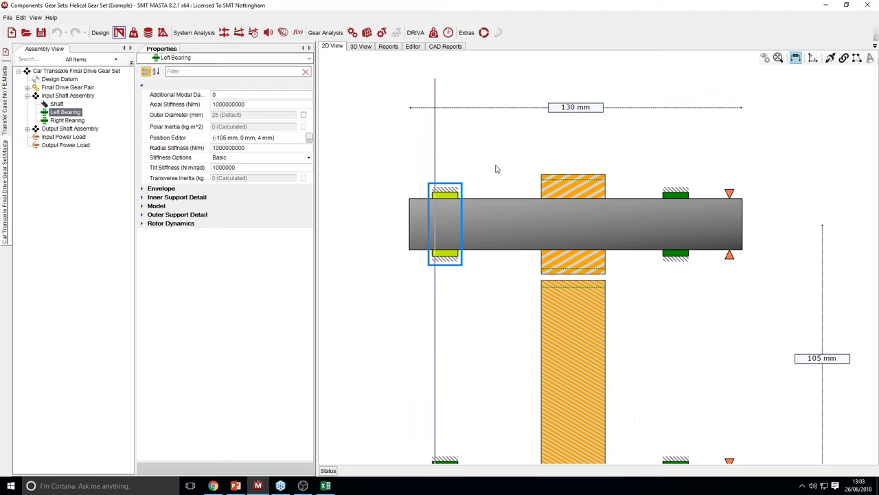
pyautogui.moveTo(483, 175)
pyautogui.mouseDown(button='middle')
pyautogui.moveTo(440, 181)
pyautogui.moveTo(483, 183)
pyautogui.mouseUp(button='middle')
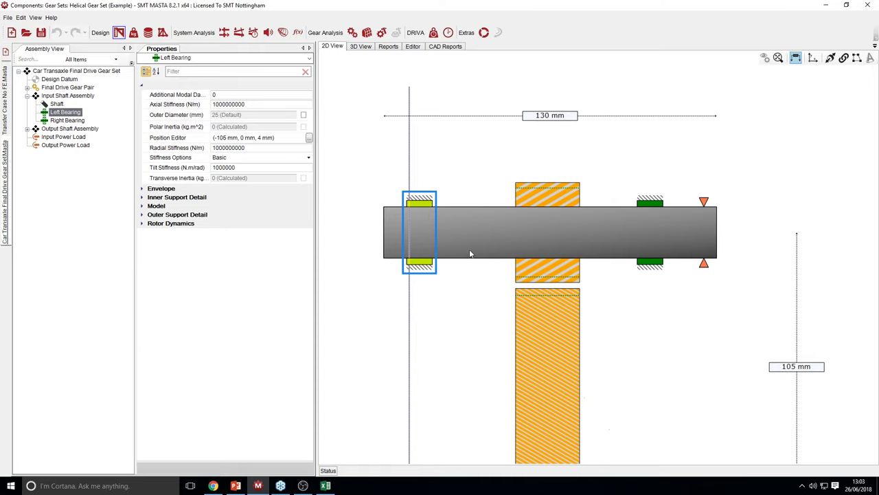
pyautogui.moveTo(439, 182); pyautogui.dragTo(453, 205, button='middle')
pyautogui.scroll(4, 423, 231)
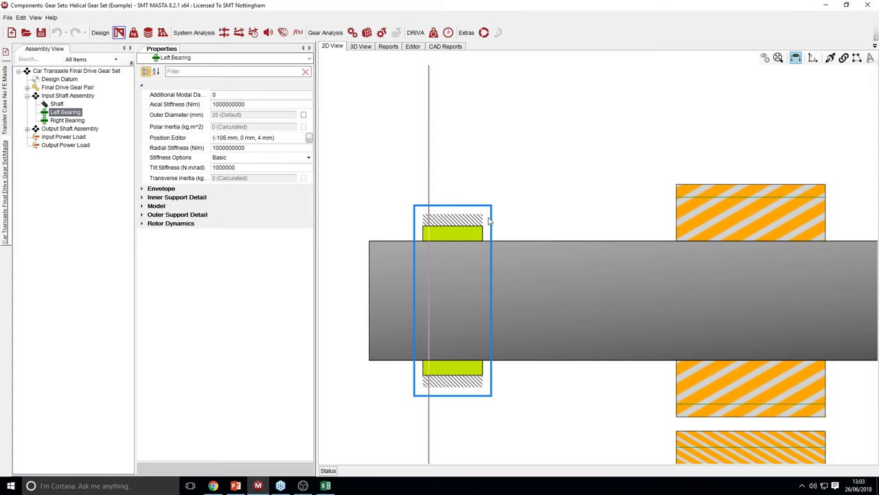
pyautogui.moveTo(516, 213)
pyautogui.mouseDown(button='middle')
pyautogui.moveTo(518, 186)
pyautogui.moveTo(428, 206)
pyautogui.moveTo(507, 146)
pyautogui.mouseUp(button='middle')
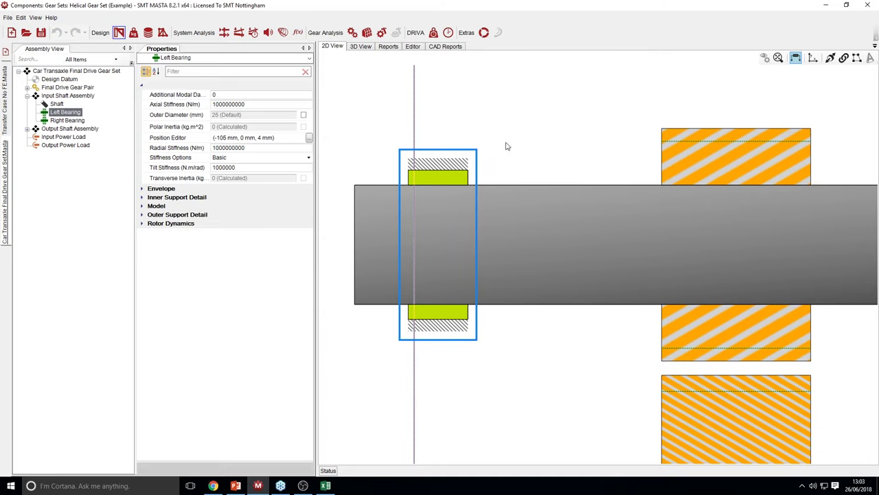
pyautogui.scroll(-2, 506, 146)
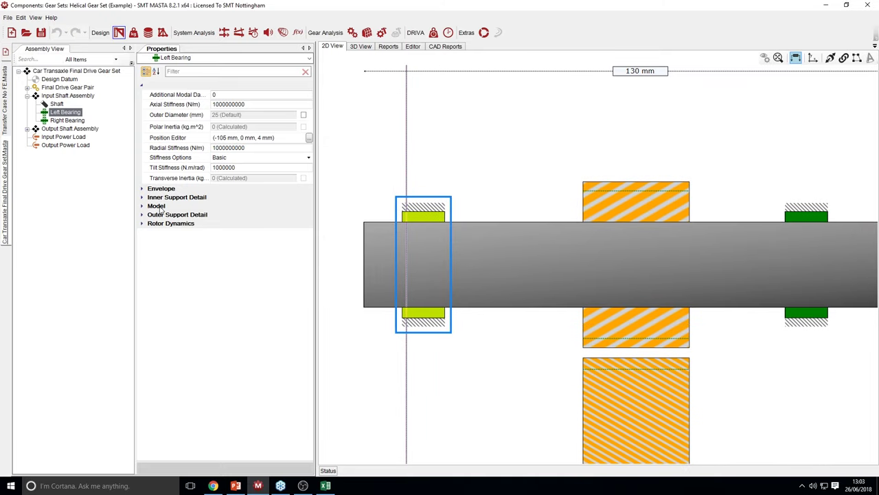
pyautogui.click(158, 207)
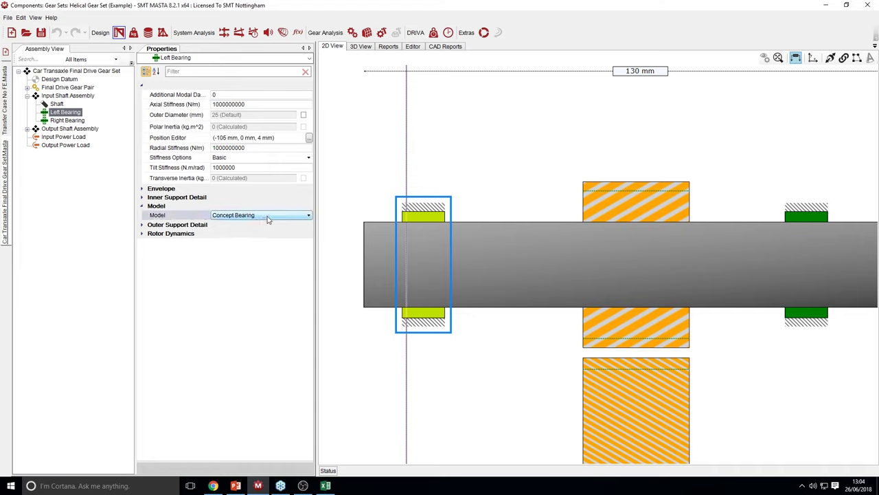
pyautogui.click(268, 218)
pyautogui.click(267, 219)
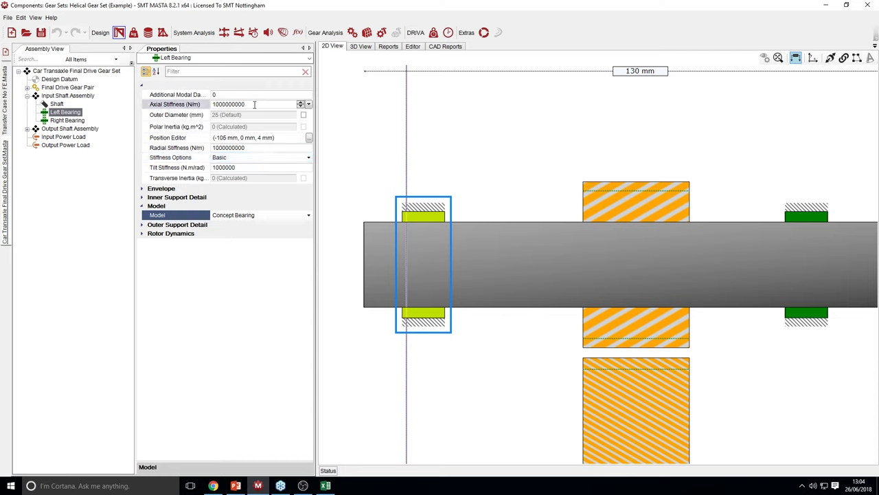
# Set the left bearing's stiffness option to Specify Matrix and inspect its full stiffness matrix without editing it
pyautogui.click(244, 160)
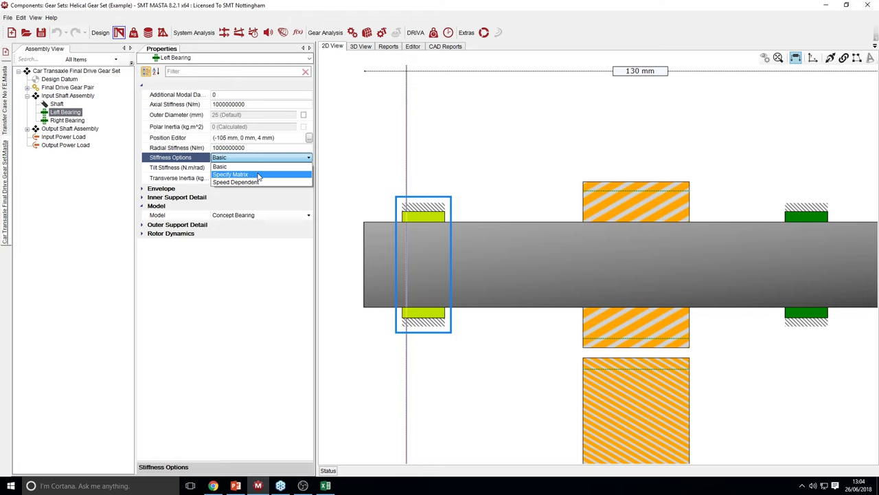
pyautogui.click(258, 175)
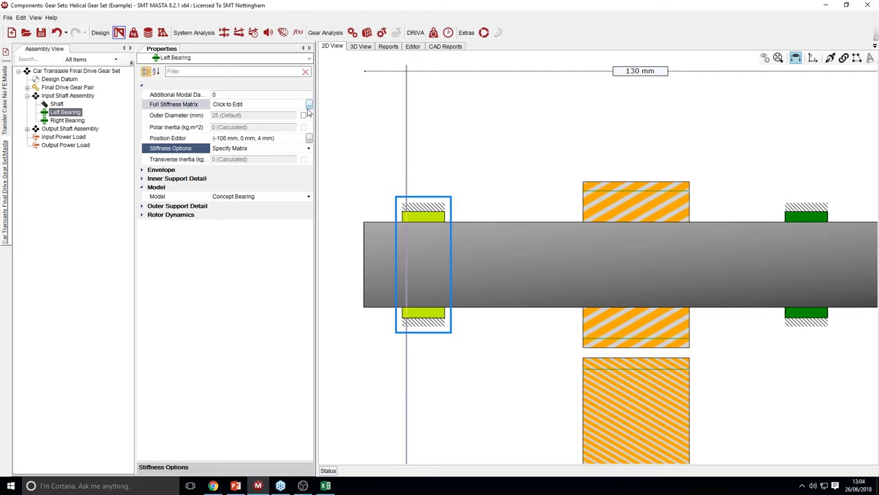
pyautogui.click(308, 107)
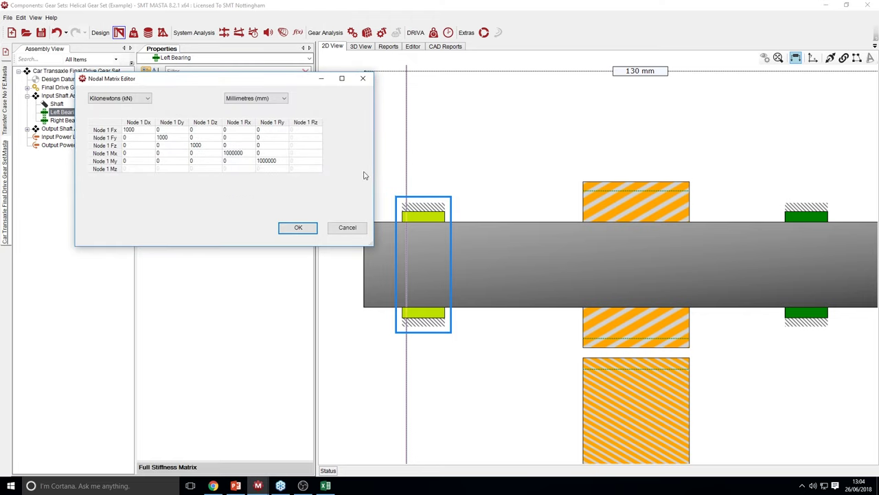
pyautogui.click(348, 227)
# Set the left bearing's stiffness option back to Basic
pyautogui.click(242, 148)
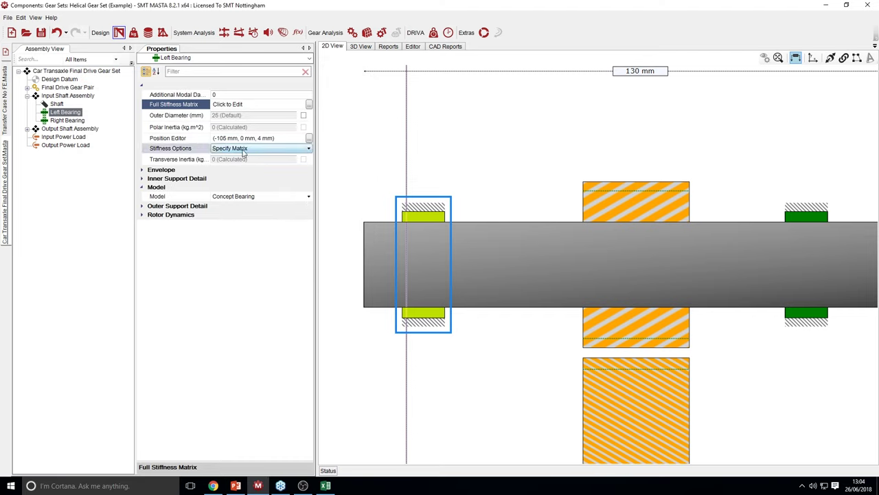
pyautogui.click(242, 149)
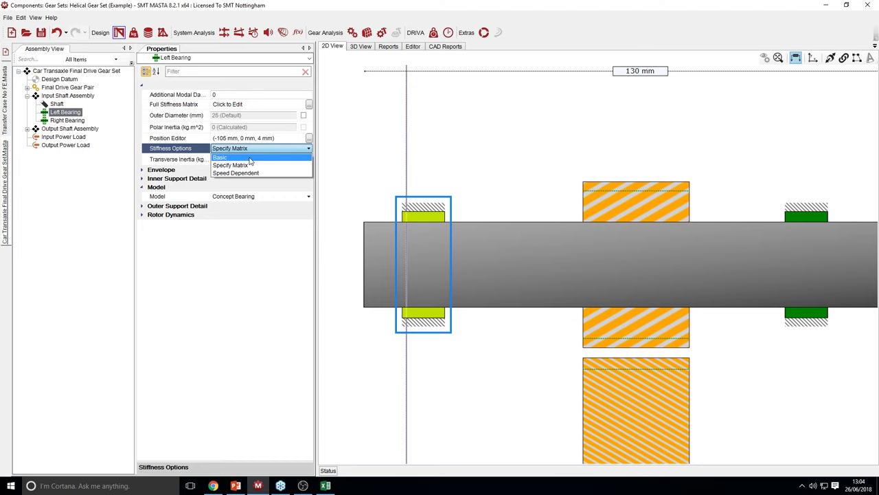
pyautogui.click(251, 158)
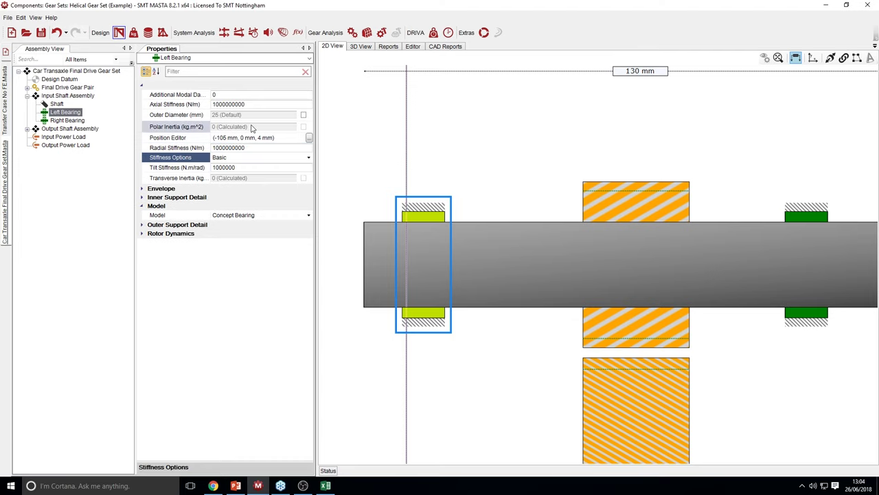
# Run a System Deflection analysis for the 450 Nm Drive: ~1st full torque load case and display System Deflection Axial Loads in 2D
pyautogui.moveTo(543, 162); pyautogui.dragTo(498, 157)
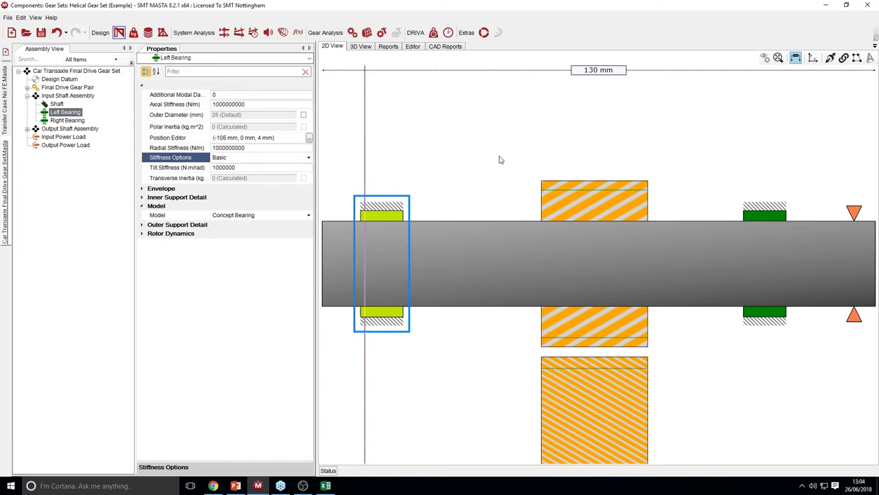
pyautogui.click(240, 33)
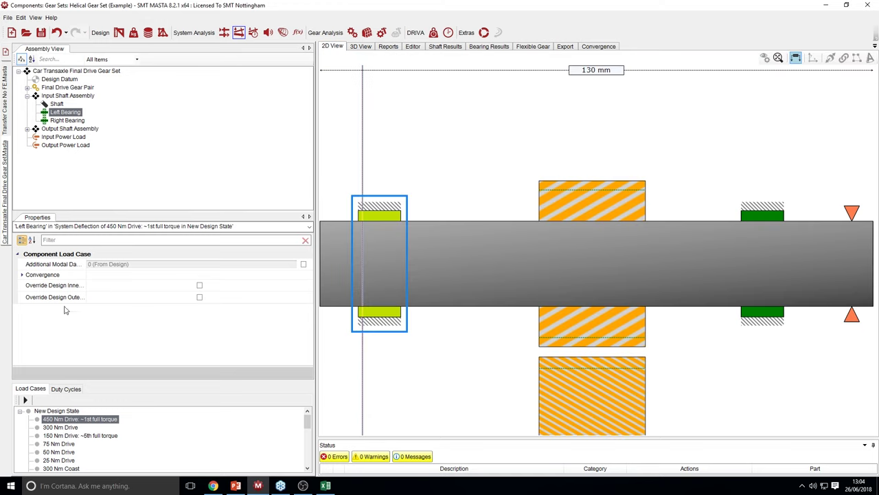
pyautogui.click(26, 399)
pyautogui.click(430, 61)
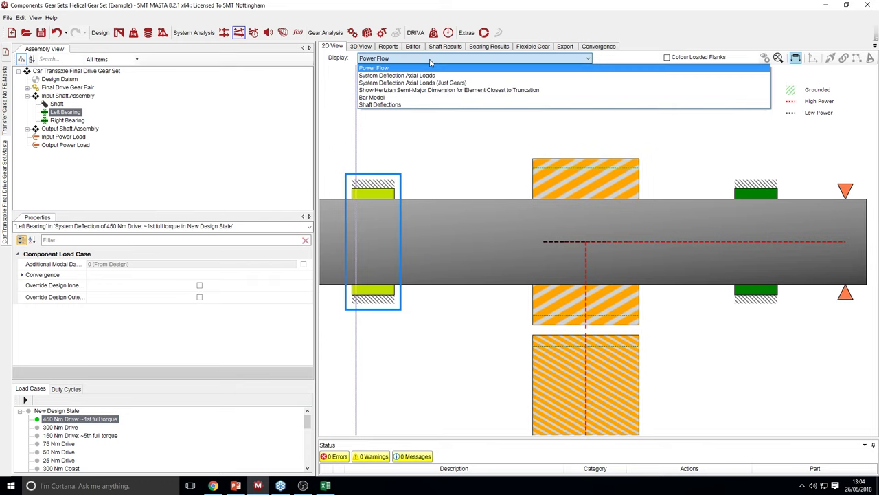
pyautogui.click(433, 75)
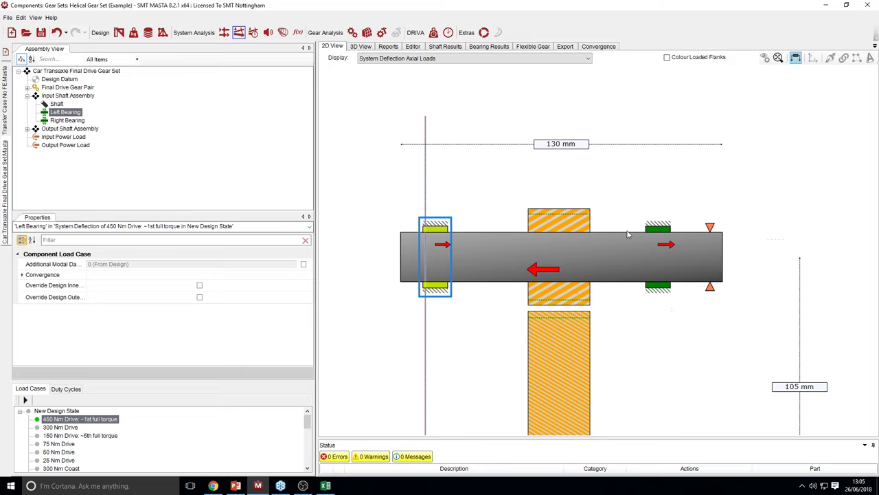
pyautogui.moveTo(657, 212); pyautogui.dragTo(653, 227, button='middle')
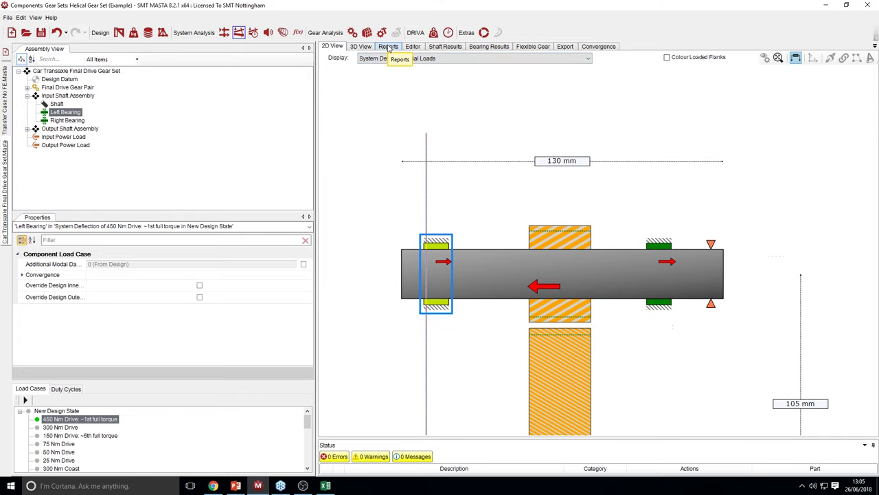
# Display the deflected gear set in 3D with the displacement scale at its maximum
pyautogui.click(361, 46)
pyautogui.moveTo(656, 190); pyautogui.dragTo(653, 192, button='middle')
pyautogui.scroll(3, 653, 193)
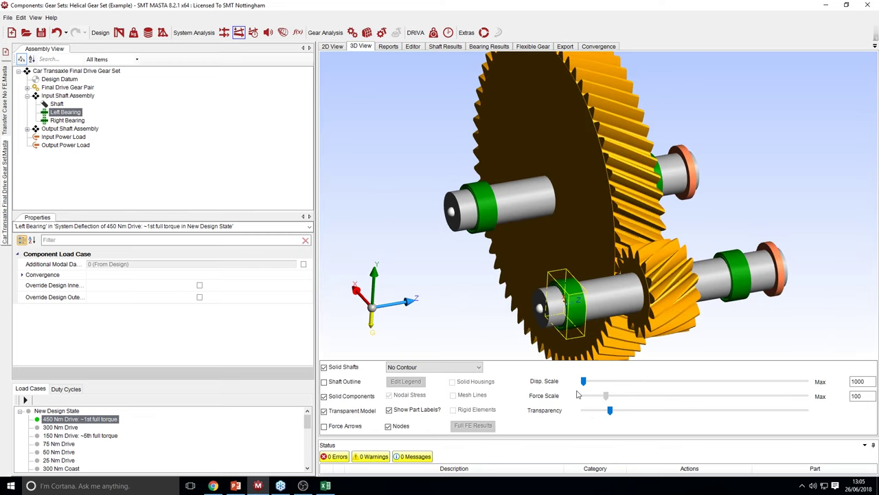
pyautogui.moveTo(583, 382); pyautogui.dragTo(828, 384)
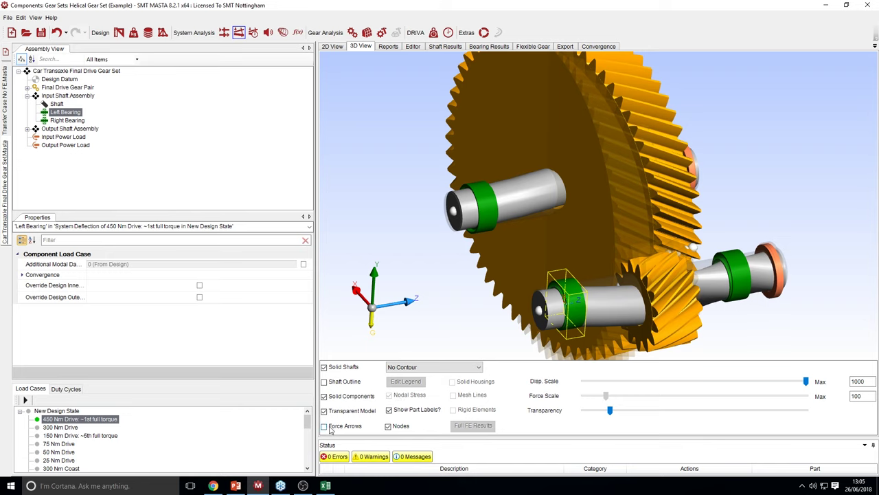
# Show force arrows on the 3D model and raise the force scale to slightly above the middle of its range
pyautogui.click(326, 427)
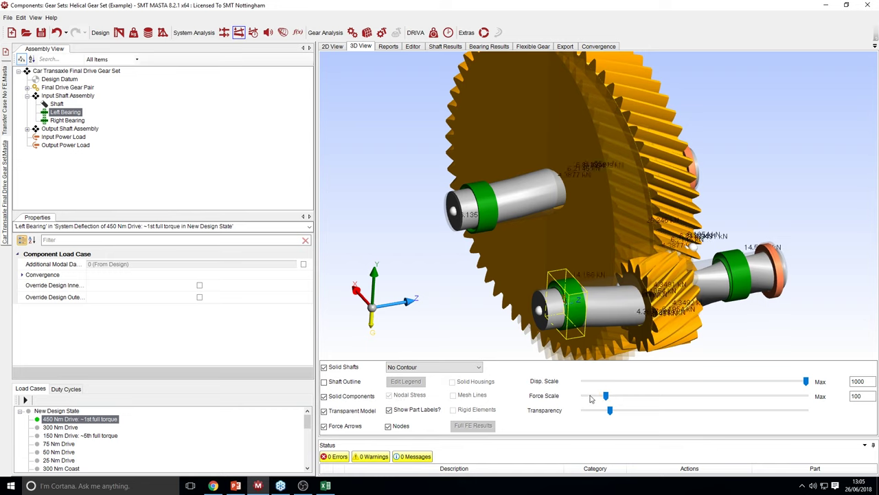
pyautogui.moveTo(605, 397); pyautogui.dragTo(729, 396)
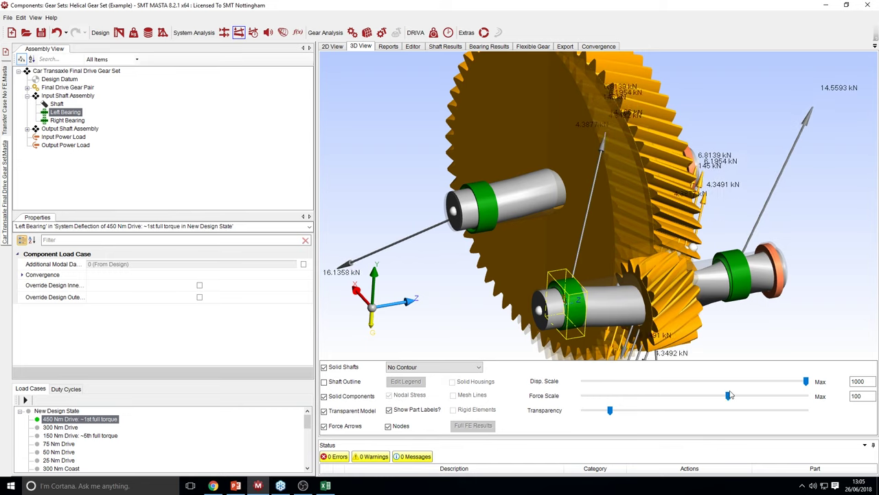
pyautogui.moveTo(698, 316); pyautogui.dragTo(497, 176, button='middle')
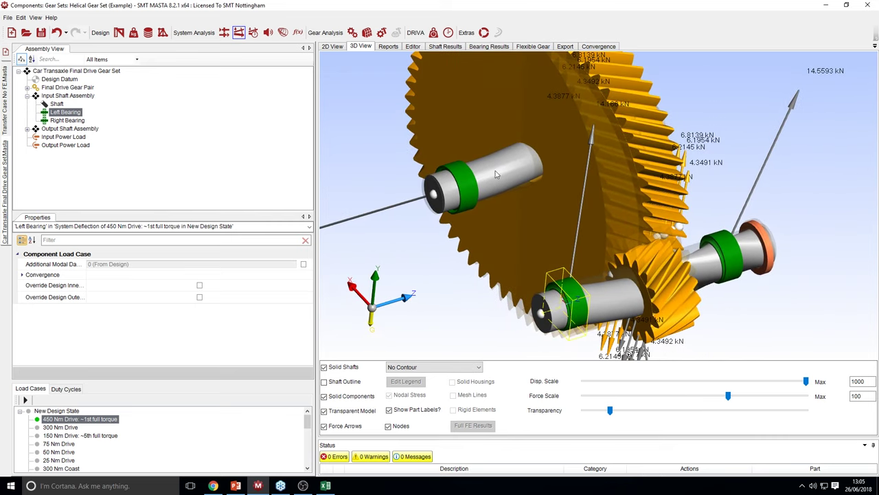
# Open the left bearing's System Deflection report and compare its relative radial displacement with its radial load
pyautogui.click(389, 47)
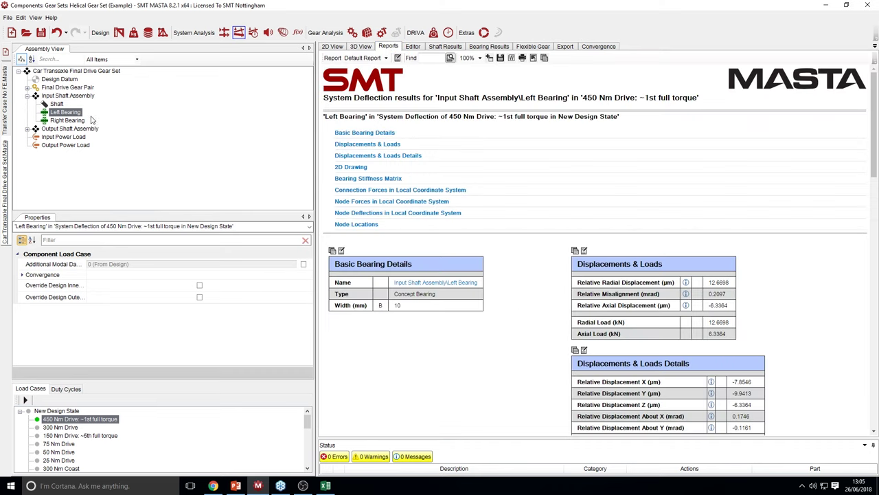
pyautogui.click(69, 113)
pyautogui.scroll(-3, 762, 311)
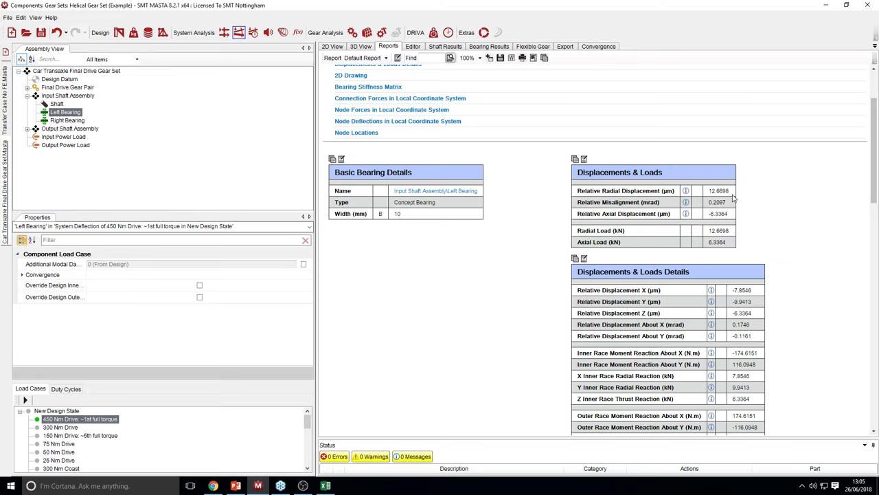
pyautogui.moveTo(732, 193); pyautogui.dragTo(709, 190)
pyautogui.click(732, 194)
pyautogui.moveTo(733, 195); pyautogui.dragTo(708, 191)
pyautogui.click(705, 195)
pyautogui.moveTo(727, 231); pyautogui.dragTo(705, 232)
pyautogui.click(737, 235)
# Review the rest of the left bearing's report: displacement and load details, bearing stiffness, connection forces, node forces and node deflections
pyautogui.scroll(-3, 680, 246)
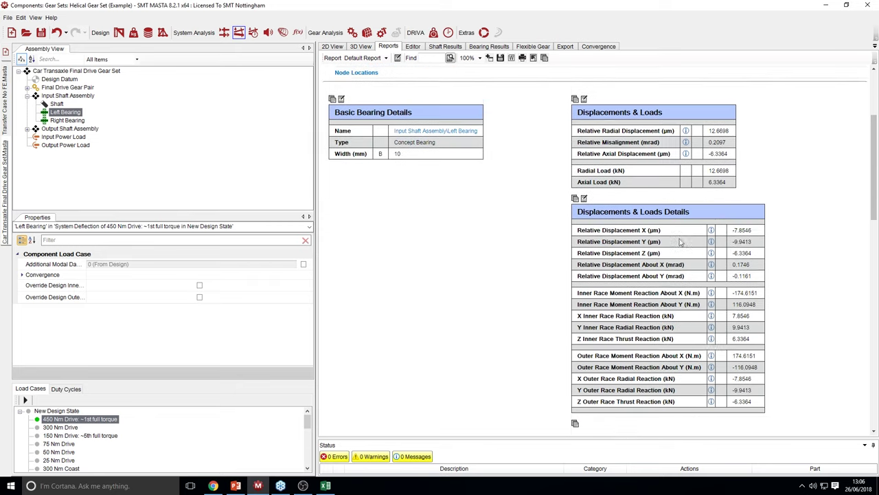
pyautogui.scroll(-2, 680, 244)
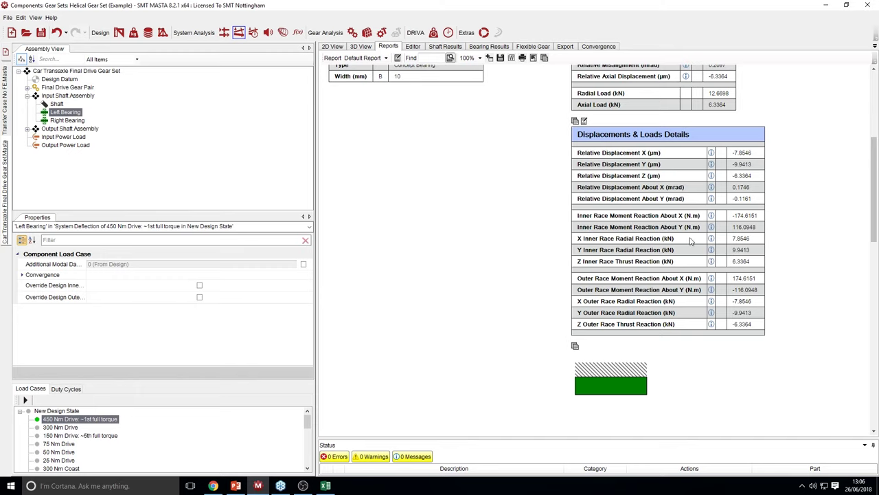
pyautogui.scroll(-1, 543, 273)
pyautogui.scroll(-13, 492, 270)
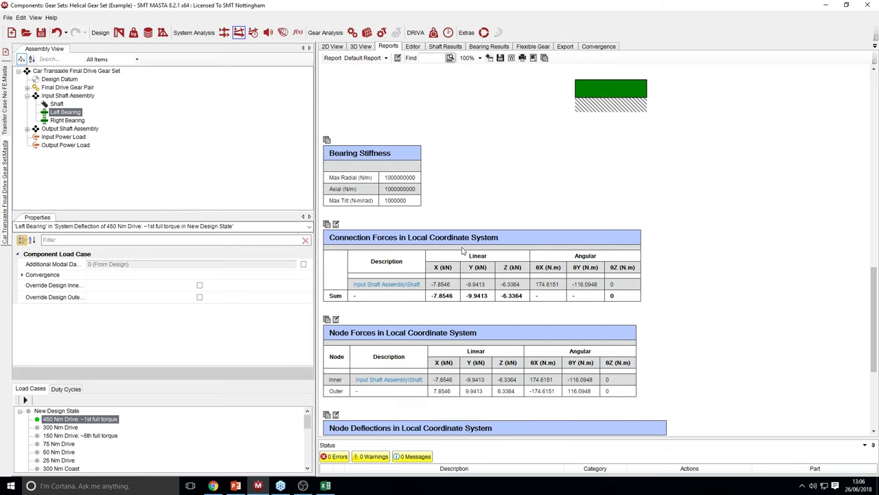
pyautogui.scroll(-1, 524, 308)
pyautogui.scroll(-4, 523, 309)
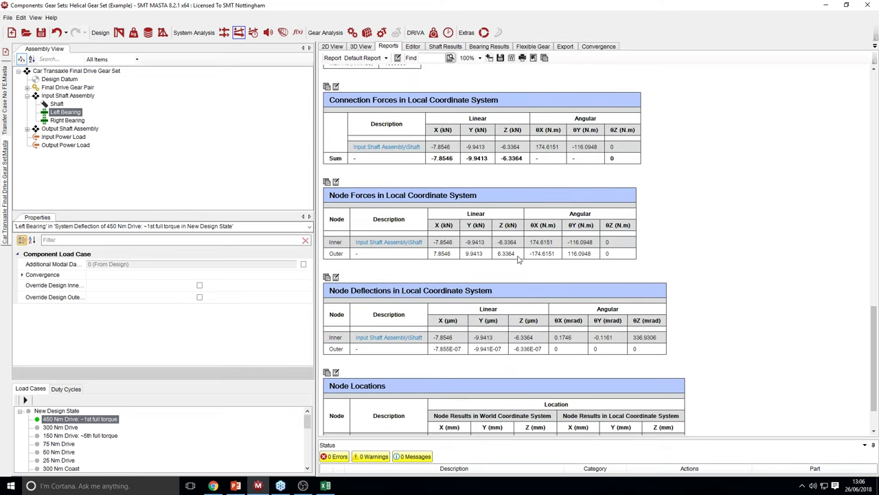
pyautogui.scroll(18, 602, 350)
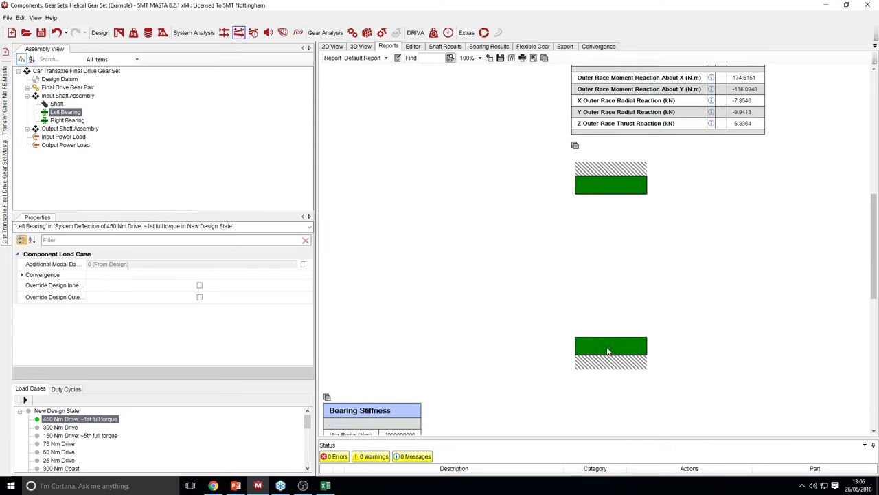
pyautogui.scroll(4, 608, 350)
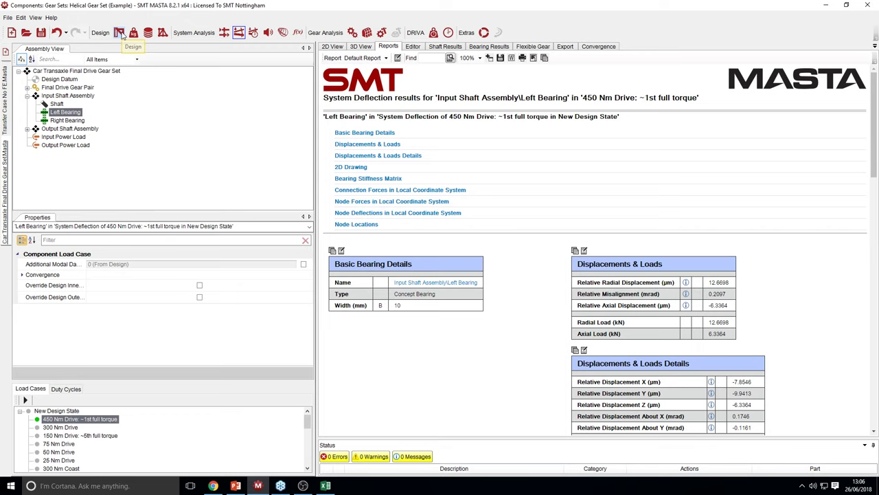
# Return to the design and change the left bearing's model to Axial Clearance Bearing
pyautogui.click(119, 33)
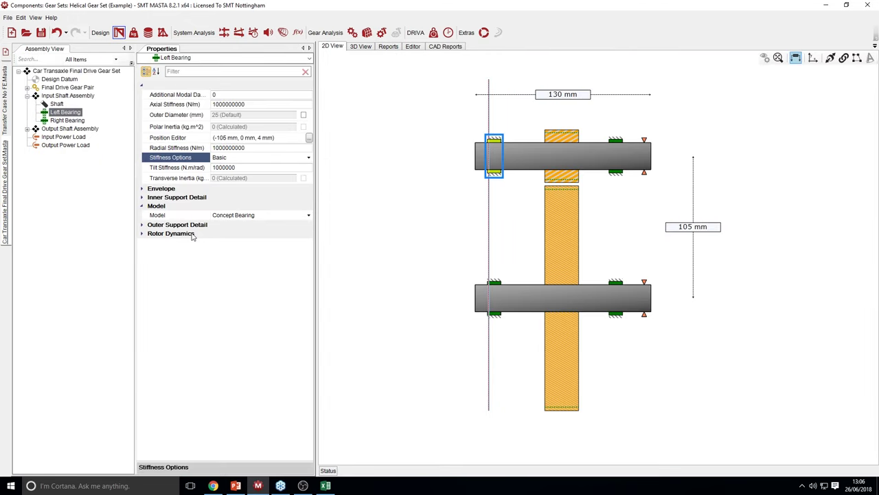
pyautogui.click(252, 216)
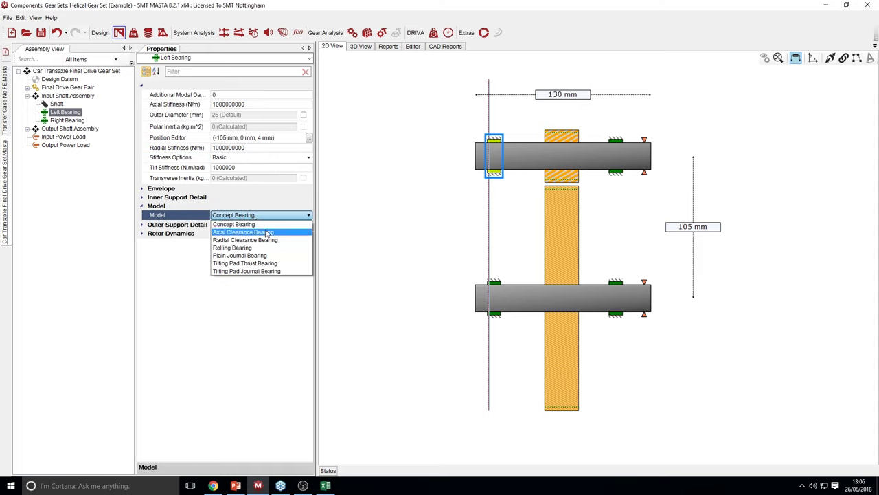
pyautogui.click(268, 232)
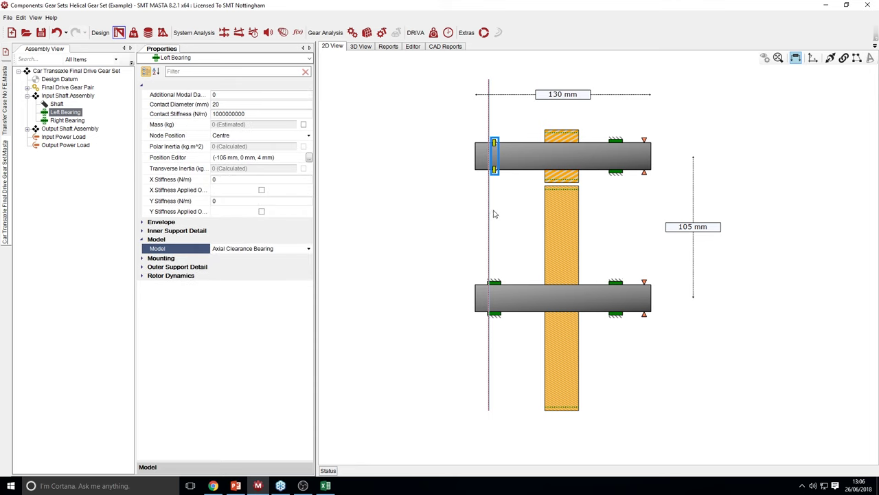
# Examine the axial clearance bearing's symbol on the input shaft and its contact stiffness and contact diameter properties
pyautogui.scroll(5, 500, 203)
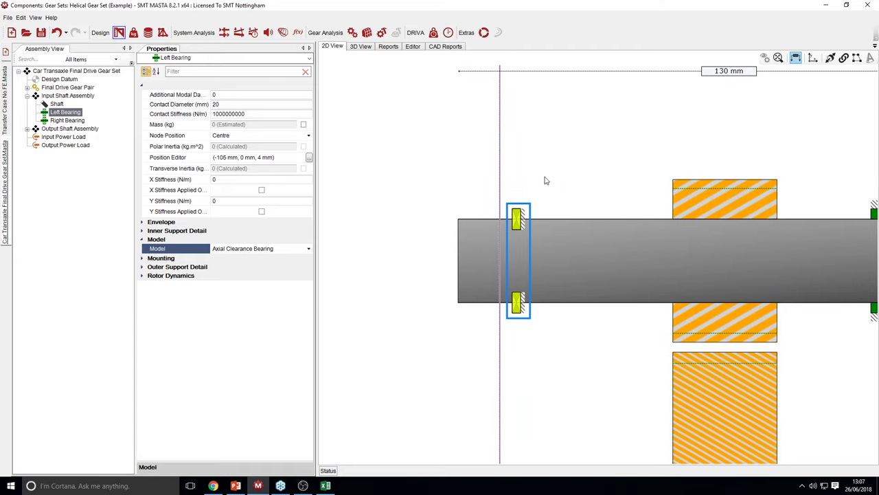
pyautogui.moveTo(546, 180); pyautogui.dragTo(516, 176)
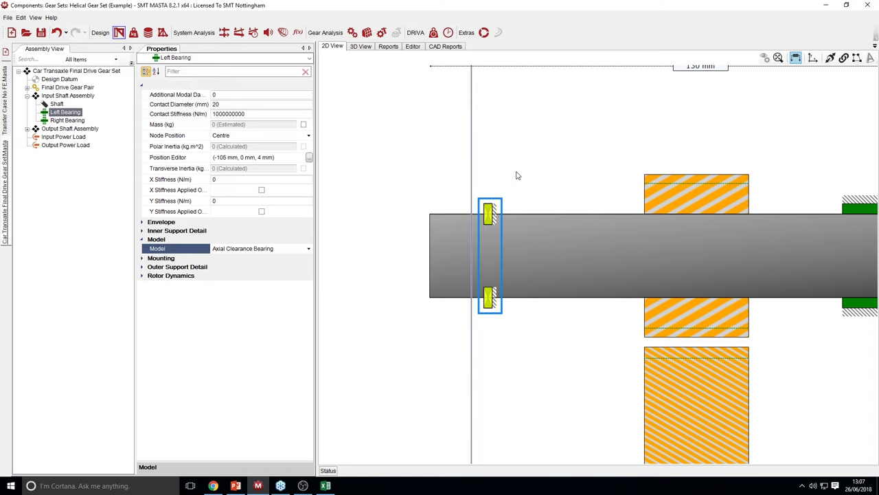
pyautogui.moveTo(517, 176); pyautogui.dragTo(497, 188)
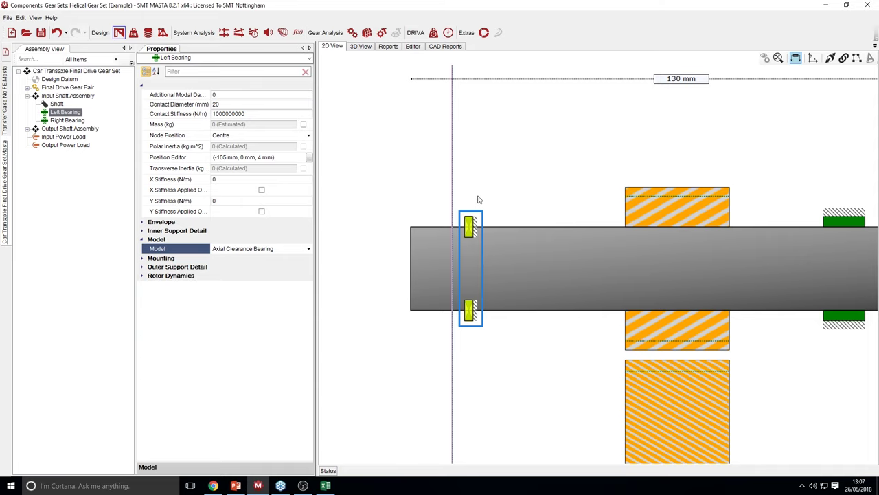
pyautogui.moveTo(480, 184); pyautogui.dragTo(491, 233)
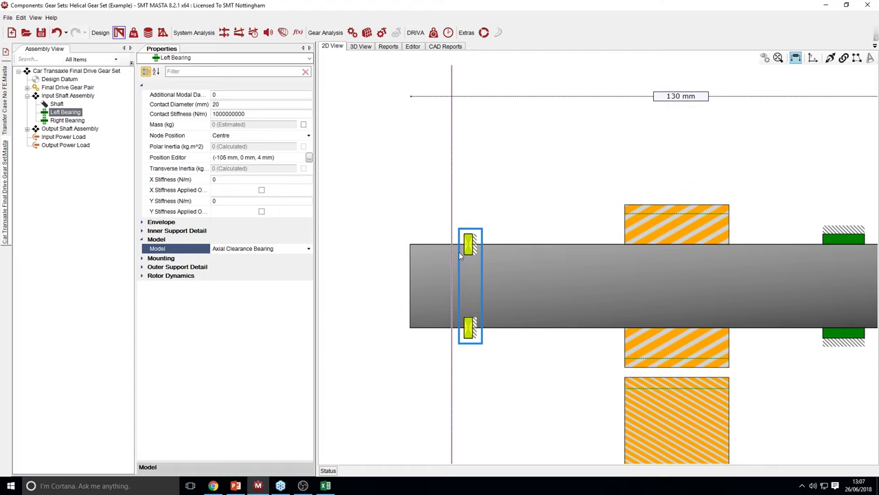
pyautogui.scroll(3, 490, 232)
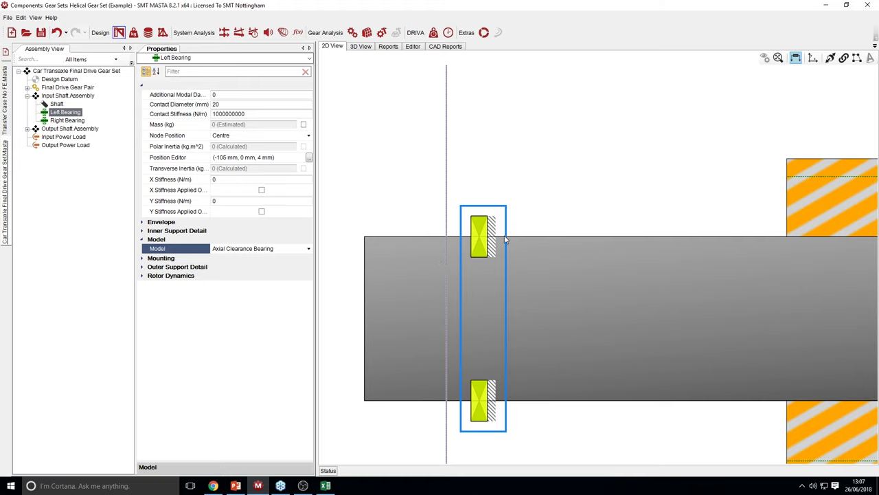
pyautogui.click(255, 113)
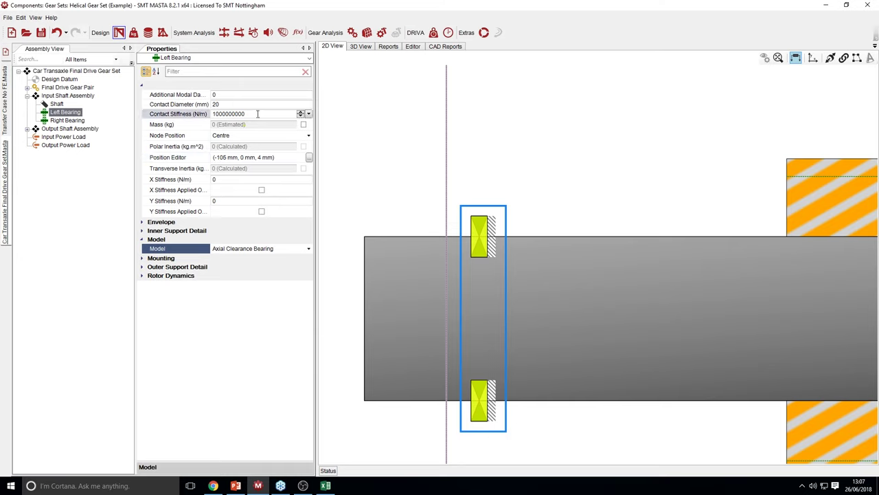
pyautogui.click(245, 103)
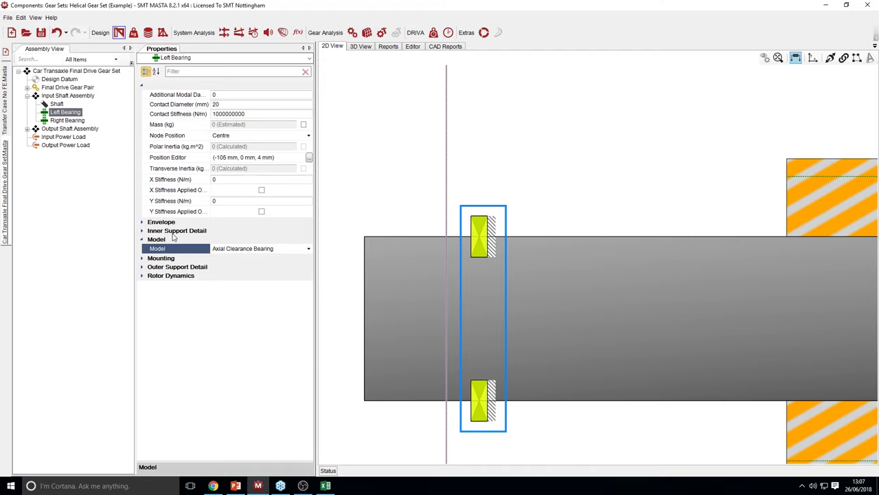
# Set the axial stiffness of the input shaft's right bearing to 0 N/m
pyautogui.scroll(-3, 484, 166)
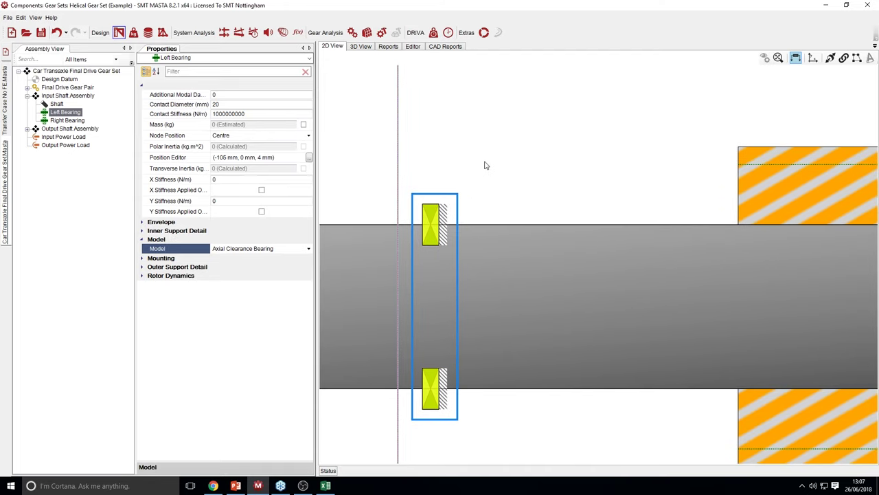
pyautogui.scroll(-2, 494, 164)
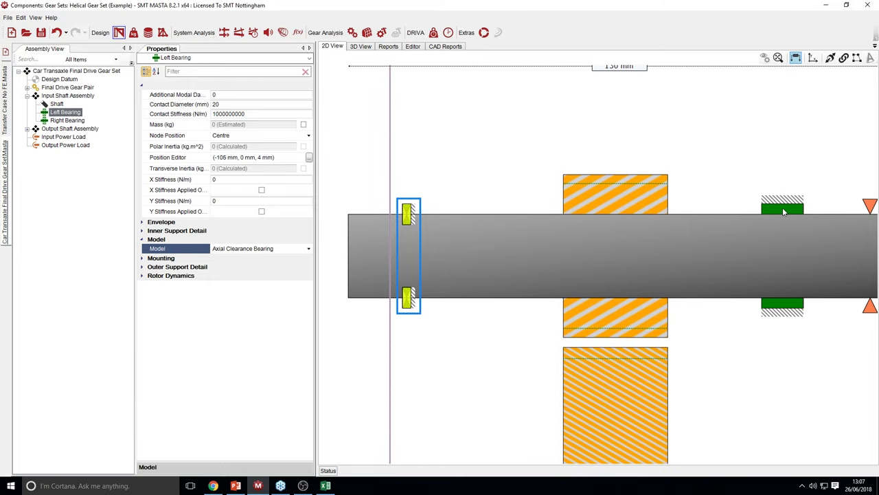
pyautogui.click(783, 208)
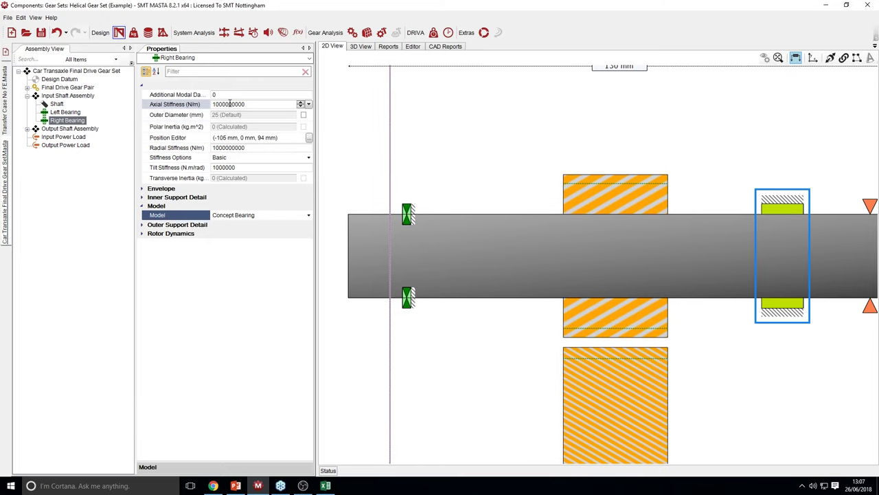
pyautogui.doubleClick(230, 104)
pyautogui.write('0')
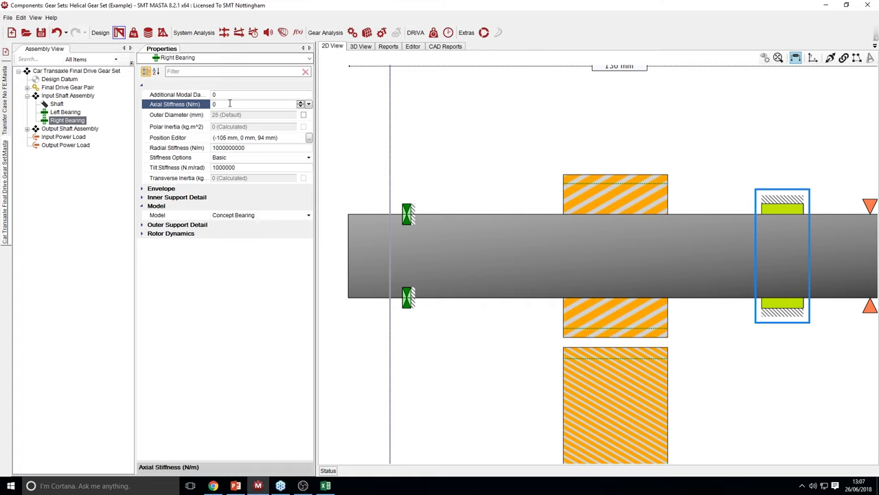
pyautogui.press('Return')
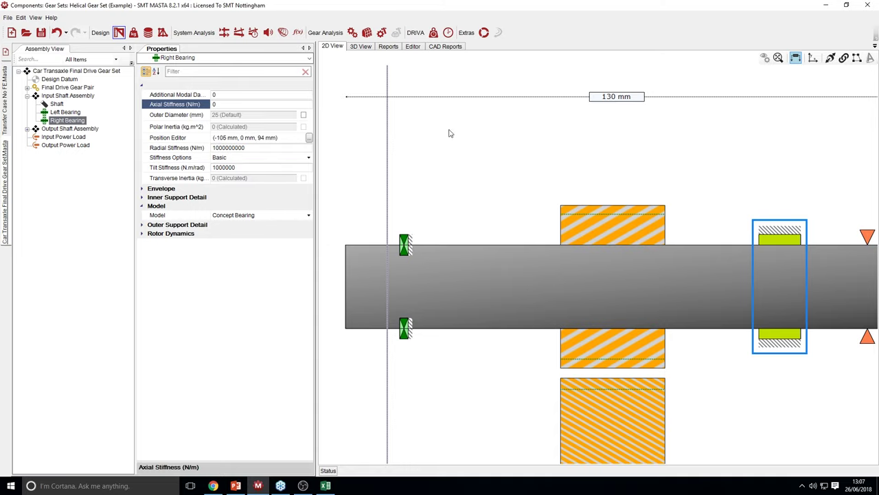
# Rerun System Deflection for the 450 Nm Drive: ~1st full torque load case and view it in 3D with the displacement scale at its minimum
pyautogui.click(238, 34)
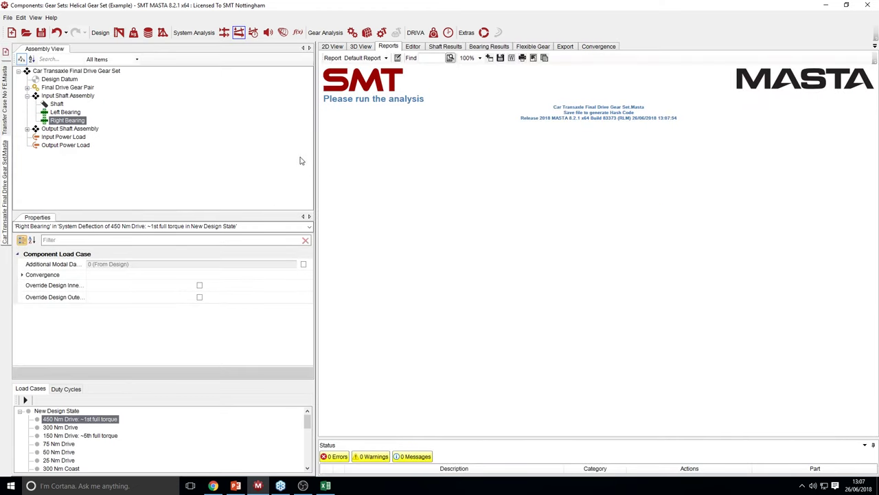
pyautogui.click(333, 46)
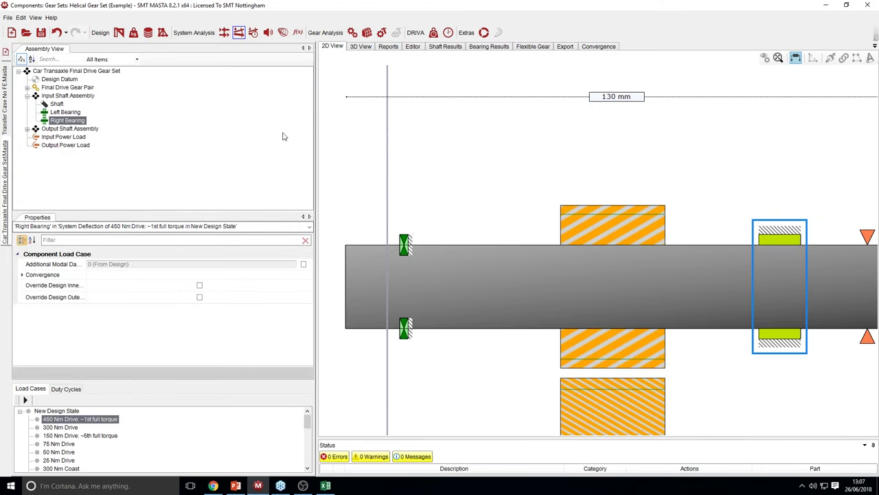
pyautogui.click(24, 400)
pyautogui.click(520, 275)
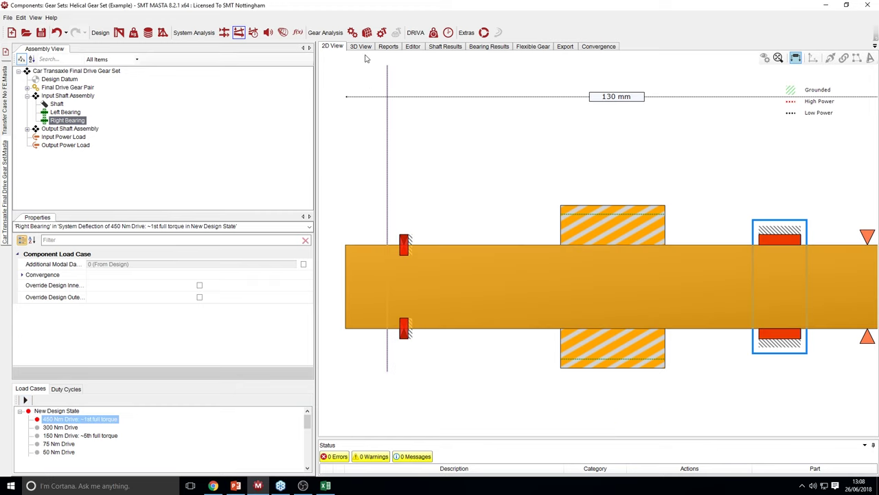
pyautogui.click(361, 46)
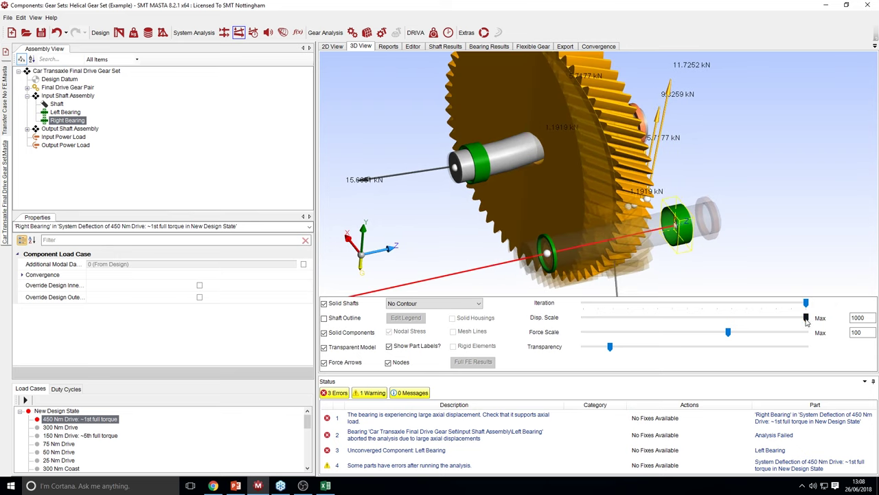
pyautogui.moveTo(807, 320); pyautogui.dragTo(547, 333)
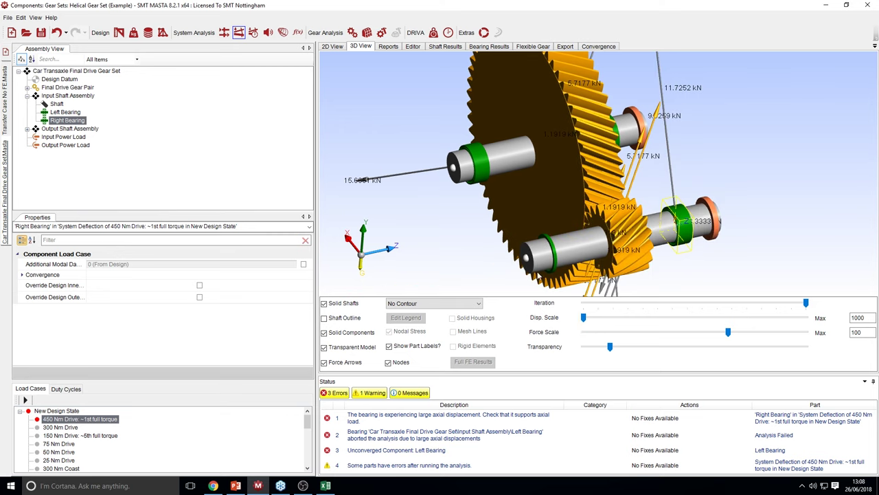
# Return to the design and swap the input shaft left bearing's left (inner) connection with its right (outer) connection
pyautogui.click(119, 32)
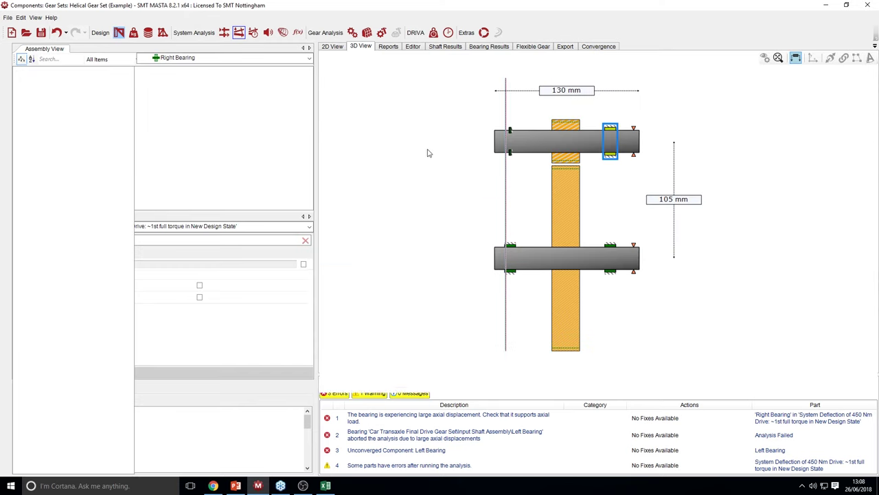
pyautogui.scroll(5, 543, 164)
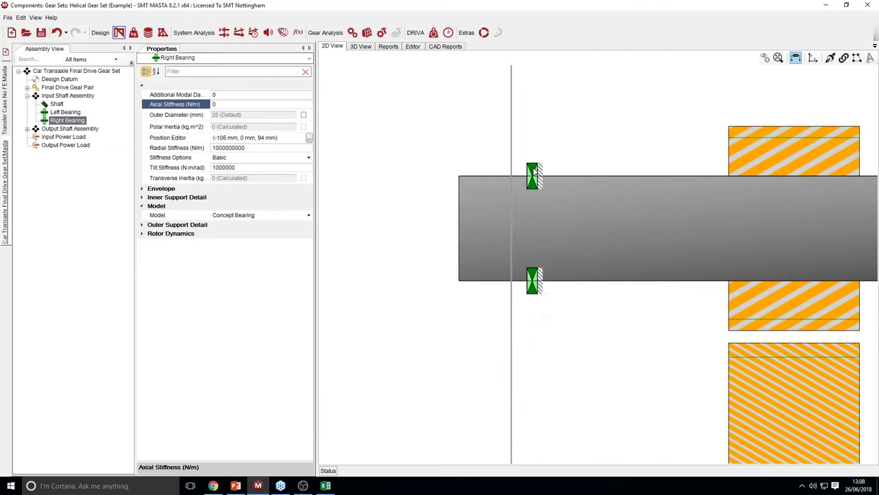
pyautogui.click(534, 173)
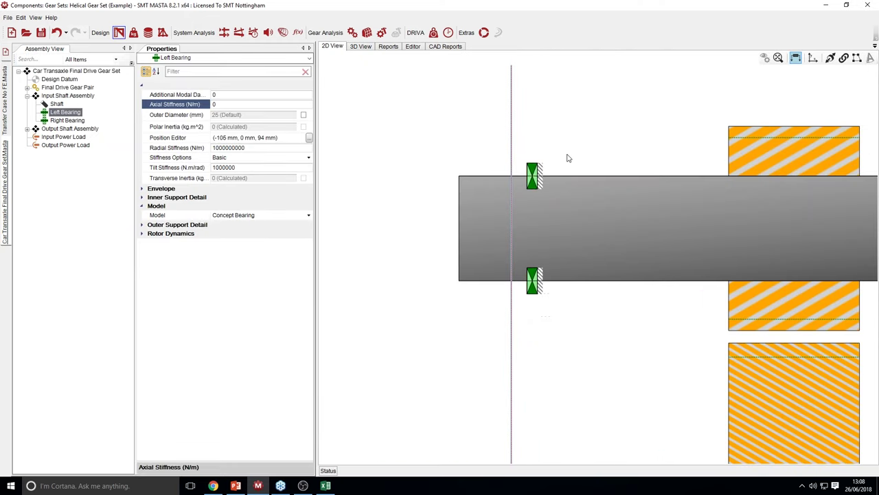
pyautogui.click(843, 59)
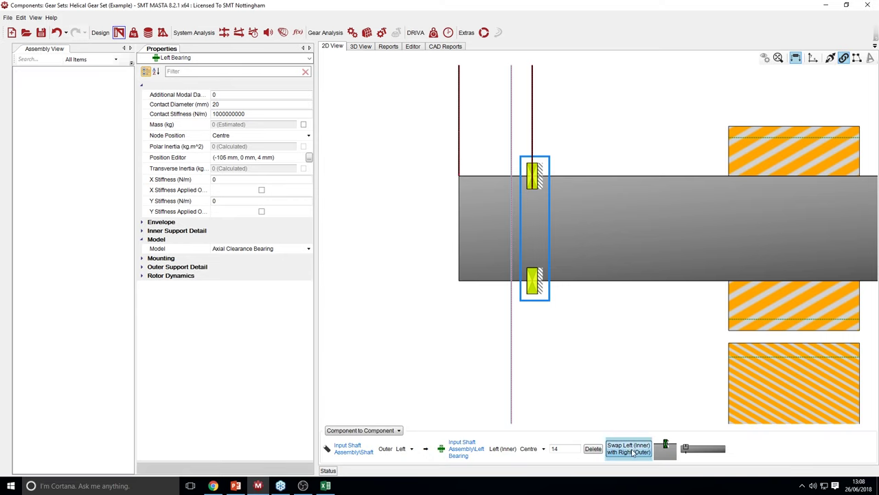
pyautogui.click(633, 450)
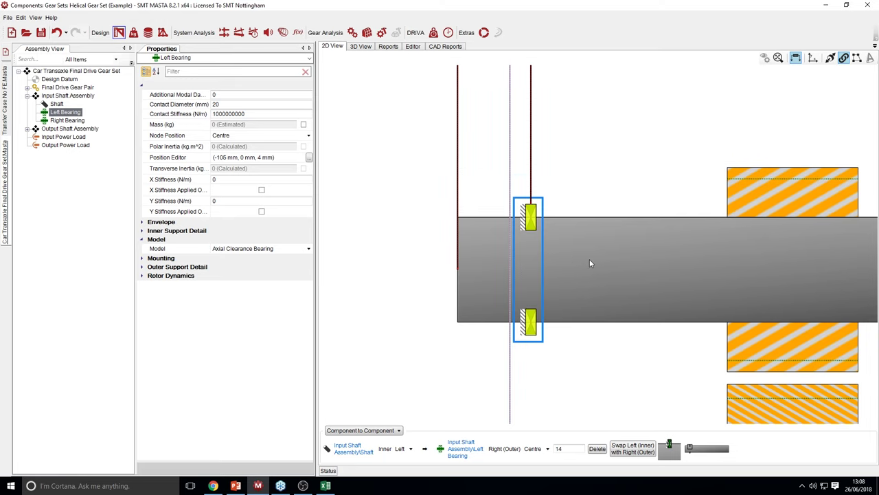
pyautogui.click(590, 264)
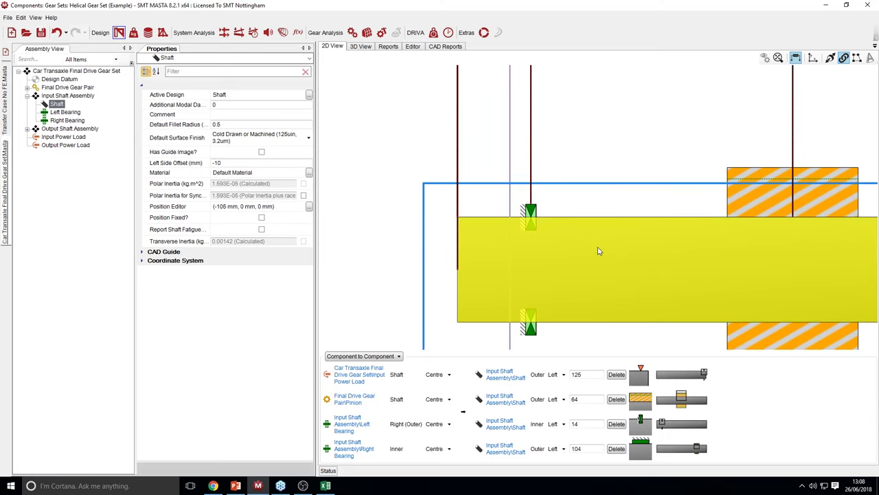
# Rerun System Deflection for the 450 Nm Drive: ~1st full torque load case and display System Deflection Axial Loads on the 2D model
pyautogui.click(238, 33)
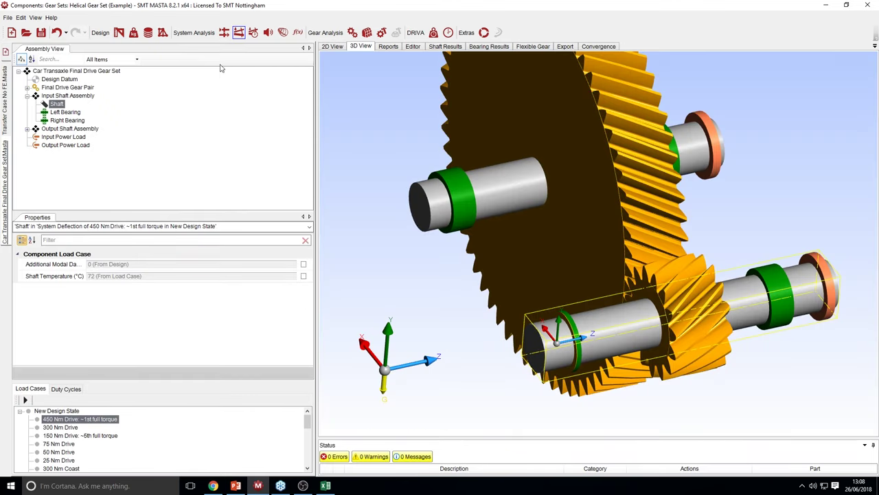
pyautogui.click(224, 32)
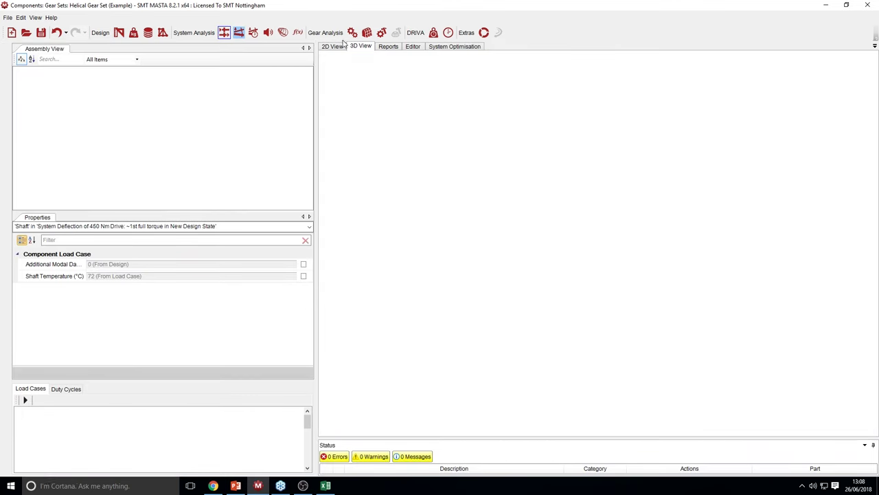
pyautogui.click(344, 44)
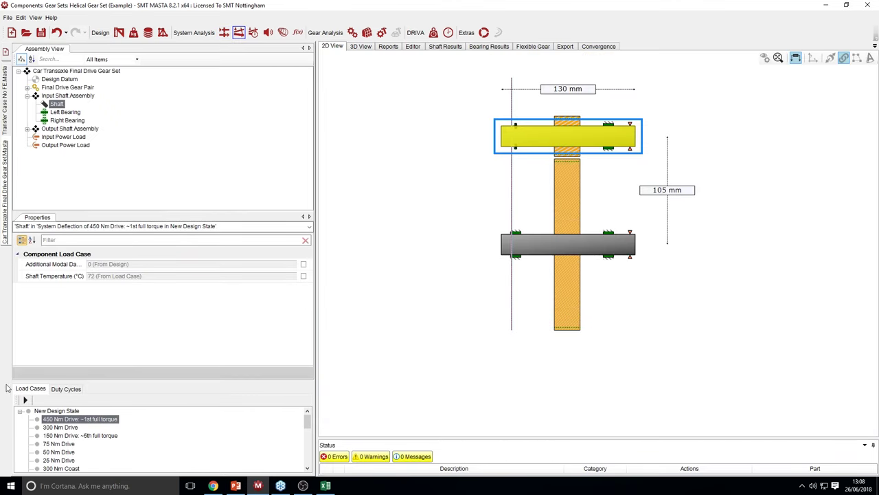
pyautogui.scroll(5, 475, 254)
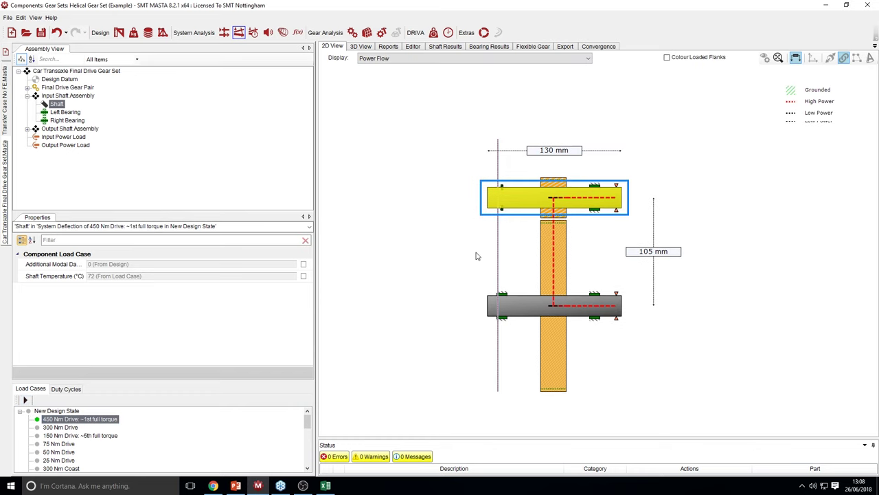
pyautogui.click(404, 58)
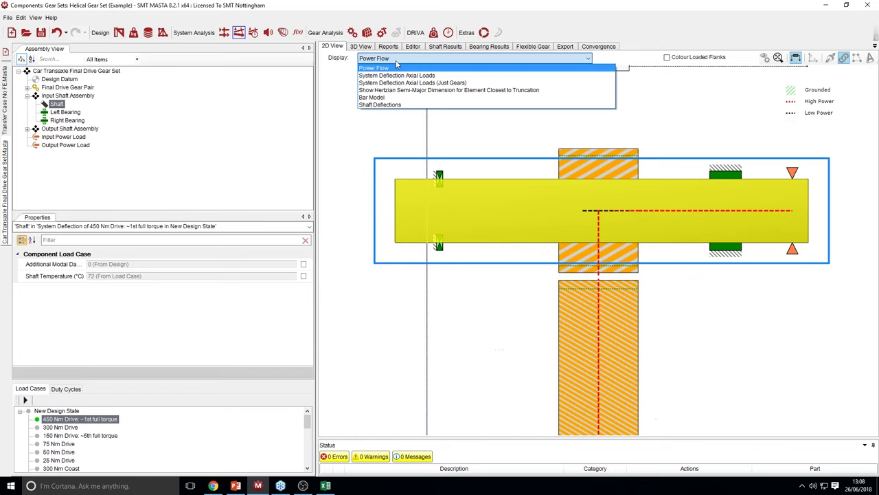
pyautogui.click(403, 75)
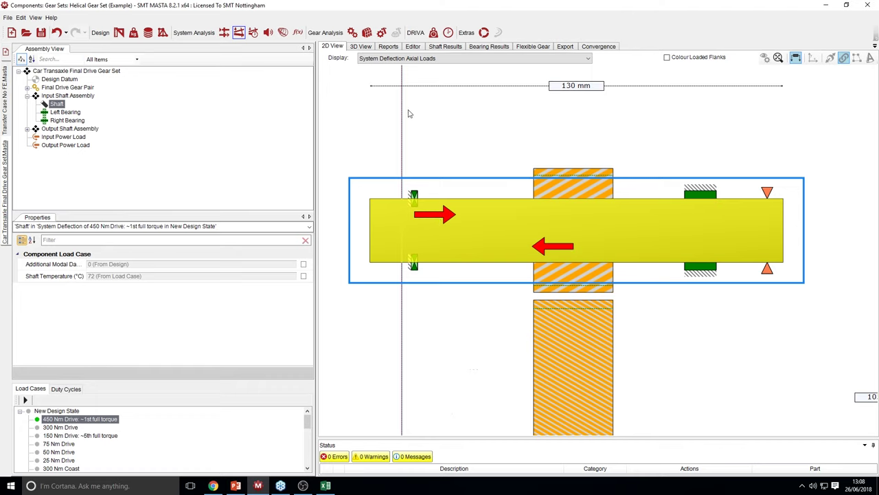
# Examine the deflected input shaft in 3D with an increased displacement scale
pyautogui.click(361, 46)
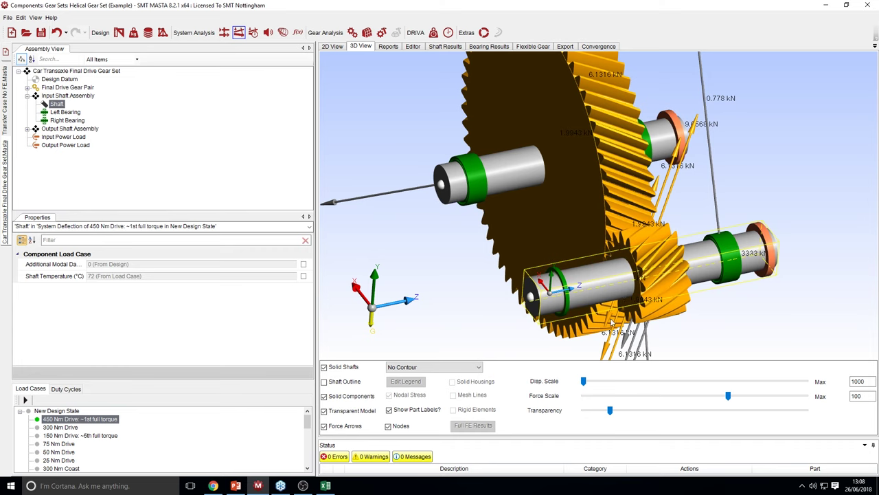
pyautogui.moveTo(584, 382); pyautogui.dragTo(692, 383)
pyautogui.moveTo(720, 320); pyautogui.dragTo(683, 209)
pyautogui.moveTo(695, 250); pyautogui.dragTo(614, 321)
pyautogui.moveTo(694, 384); pyautogui.dragTo(742, 384)
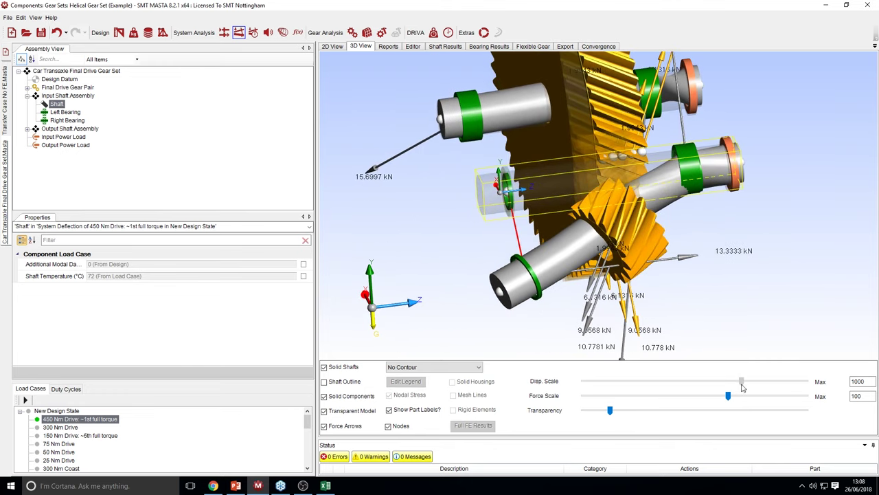
# Open the left bearing's report and check its relative axial displacement and its radial and axial loads
pyautogui.click(395, 52)
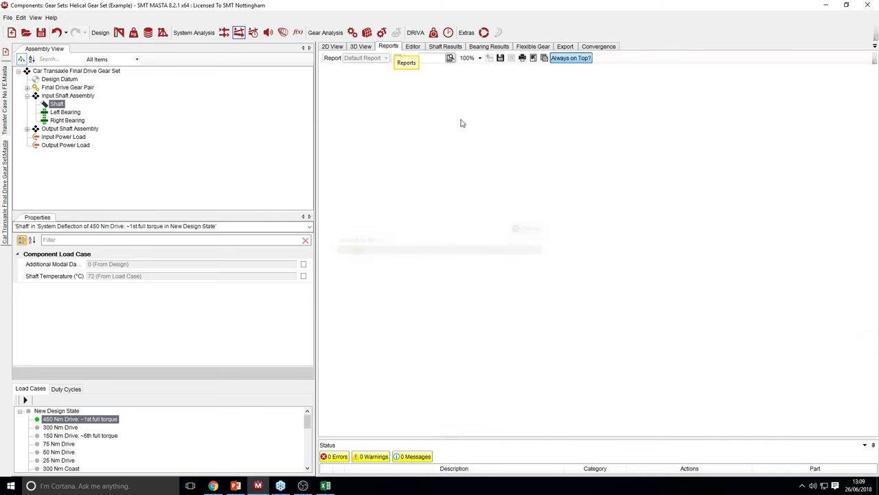
pyautogui.click(63, 112)
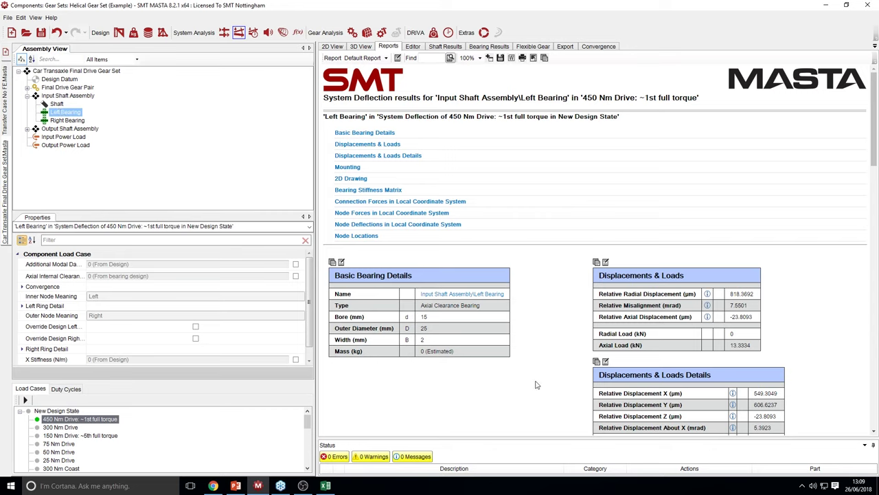
pyautogui.click(732, 334)
pyautogui.moveTo(756, 320); pyautogui.dragTo(724, 318)
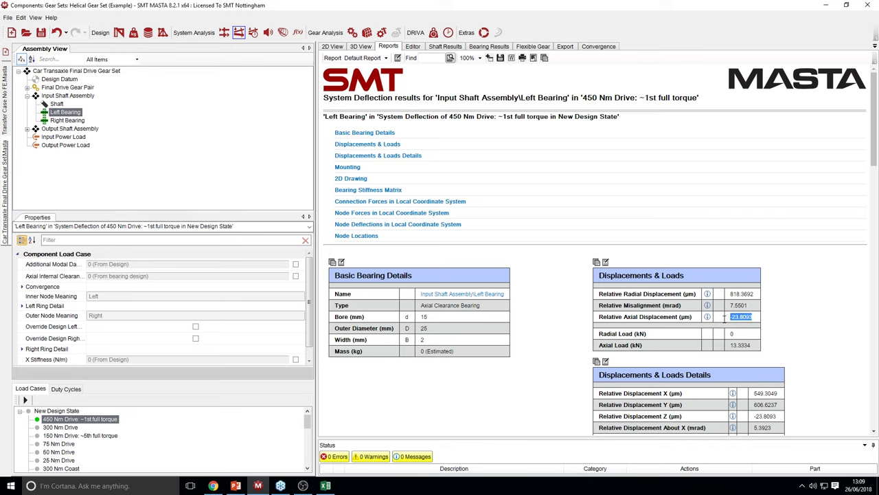
pyautogui.click(776, 304)
pyautogui.moveTo(755, 321); pyautogui.dragTo(730, 317)
pyautogui.click(797, 285)
# Review the bearing stiffness matrix, node forces and node deflections in the left bearing's report
pyautogui.scroll(-5, 735, 296)
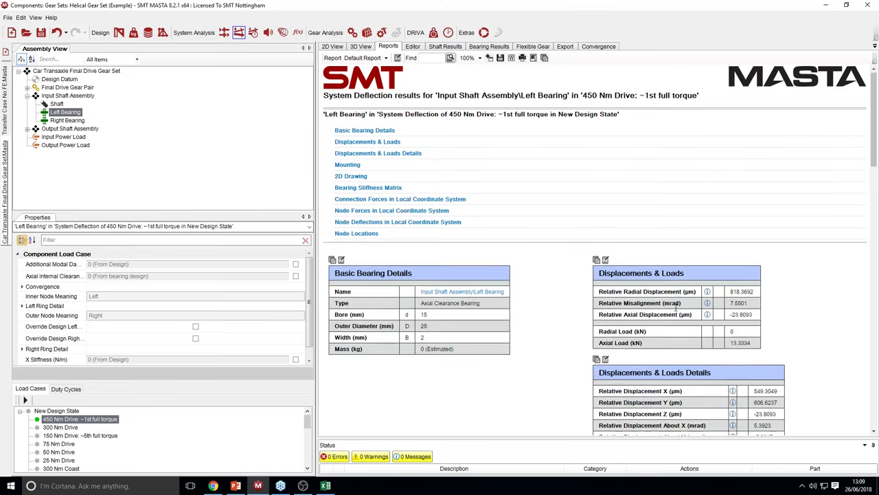
pyautogui.scroll(-6, 675, 307)
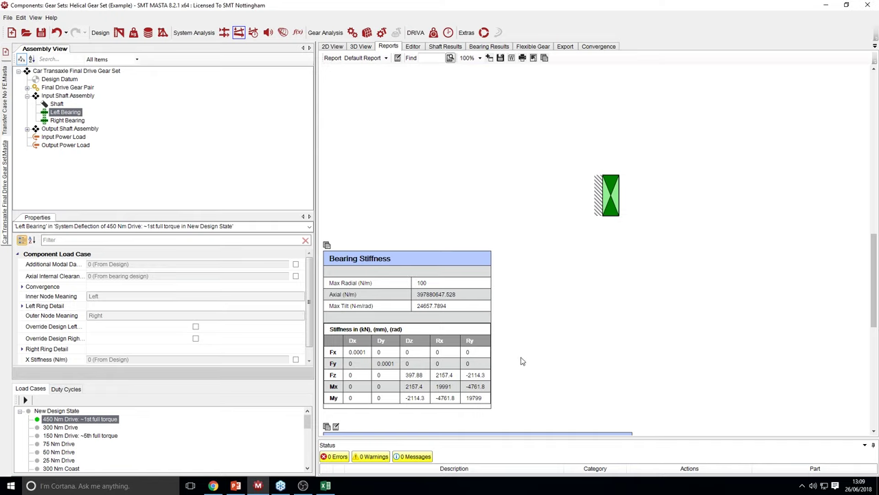
pyautogui.scroll(-5, 538, 310)
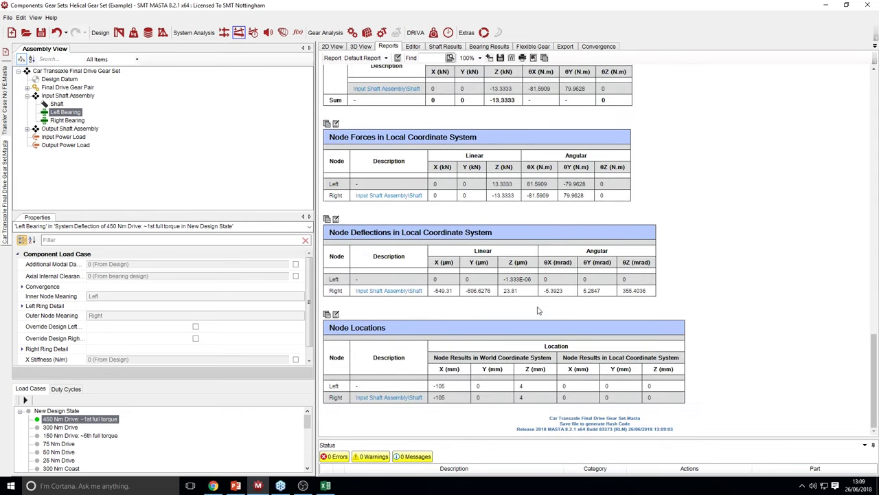
pyautogui.scroll(8, 537, 310)
# Return to the design and override the left bearing's axial internal clearance with 1000 µm
pyautogui.click(119, 32)
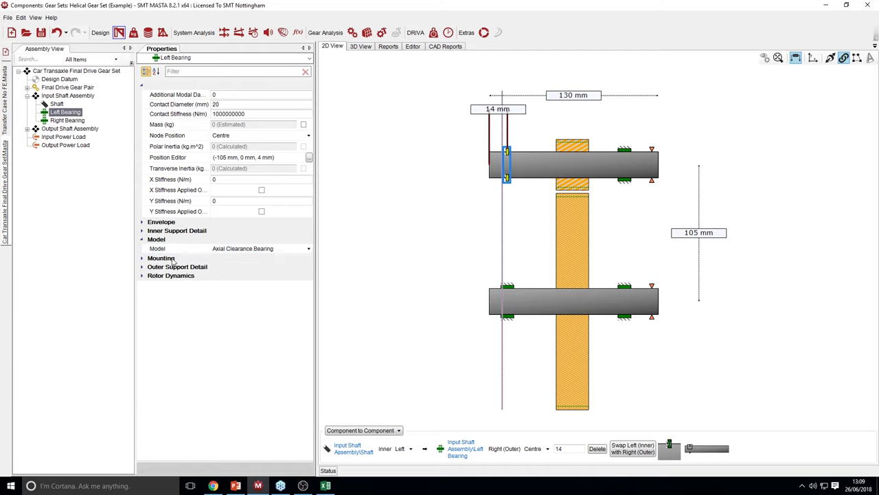
pyautogui.click(168, 260)
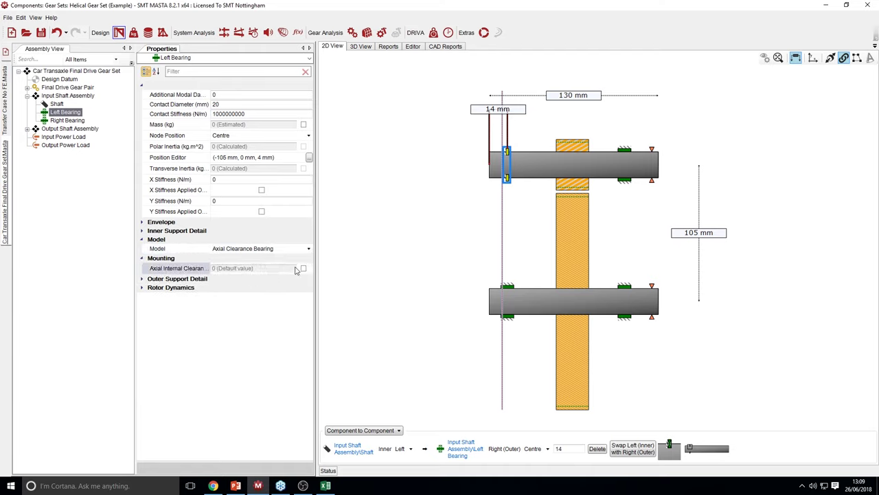
pyautogui.click(301, 268)
pyautogui.click(229, 270)
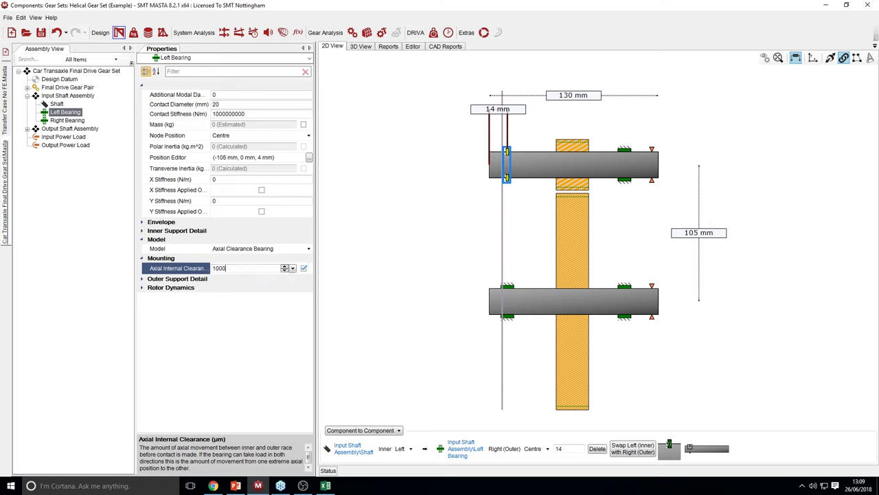
# Rerun System Deflection for the 450 Nm Drive load case and view the result in 3D with the displacement scale at its minimum
pyautogui.click(239, 33)
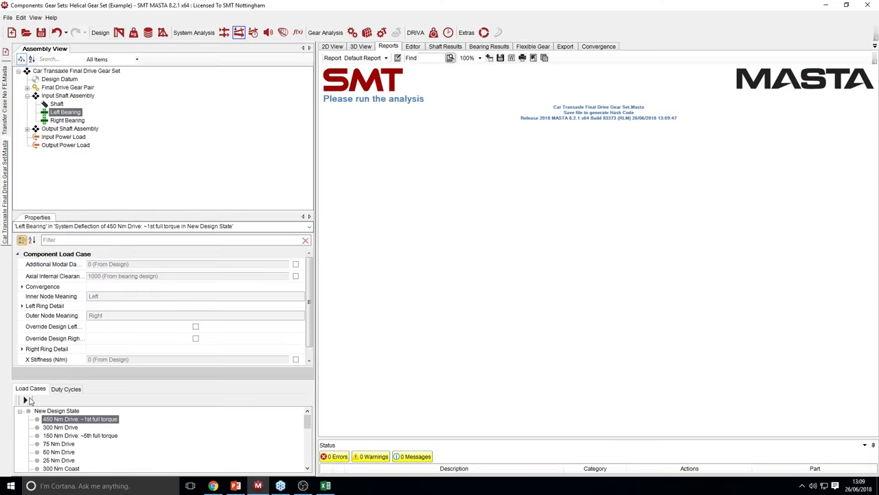
pyautogui.click(24, 399)
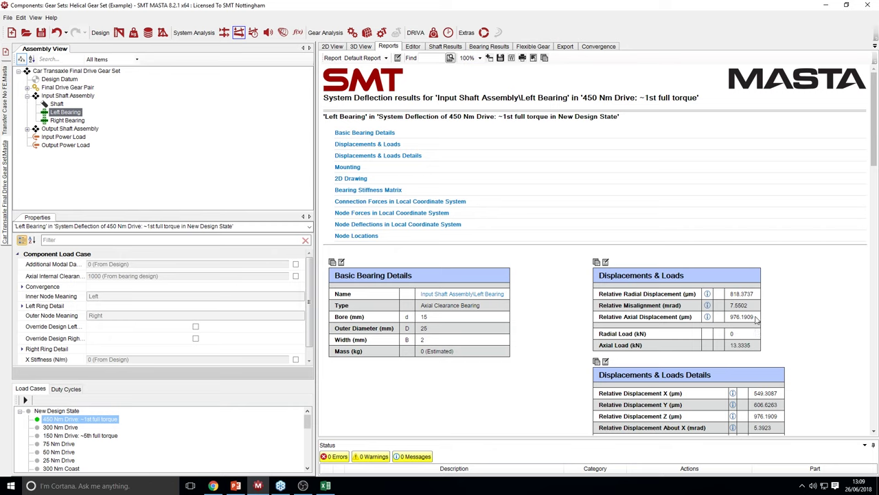
pyautogui.click(360, 46)
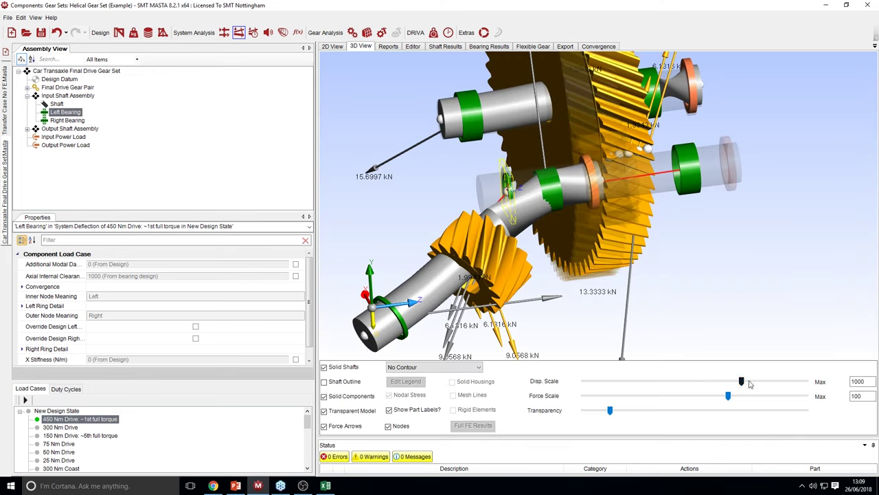
pyautogui.moveTo(742, 383); pyautogui.dragTo(584, 382)
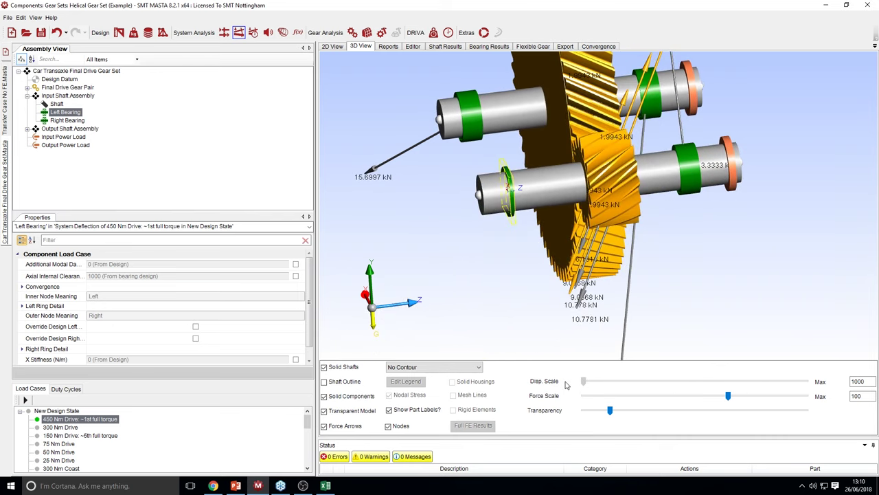
# Swap the left bearing's inner and outer connections back in the design and change its model to Radial Clearance Bearing
pyautogui.click(119, 32)
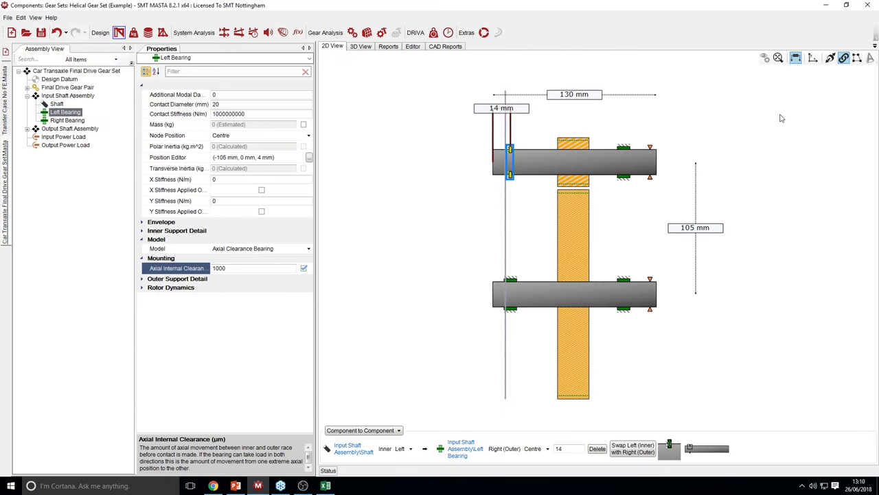
pyautogui.click(632, 447)
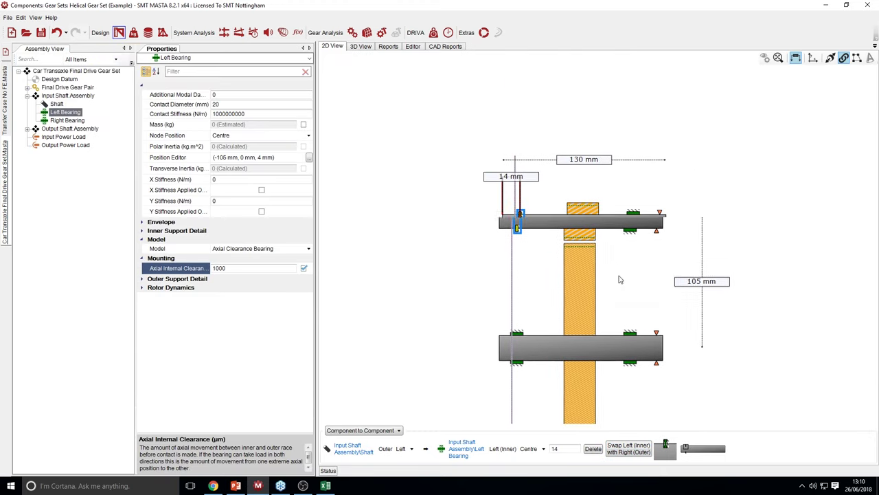
pyautogui.click(233, 250)
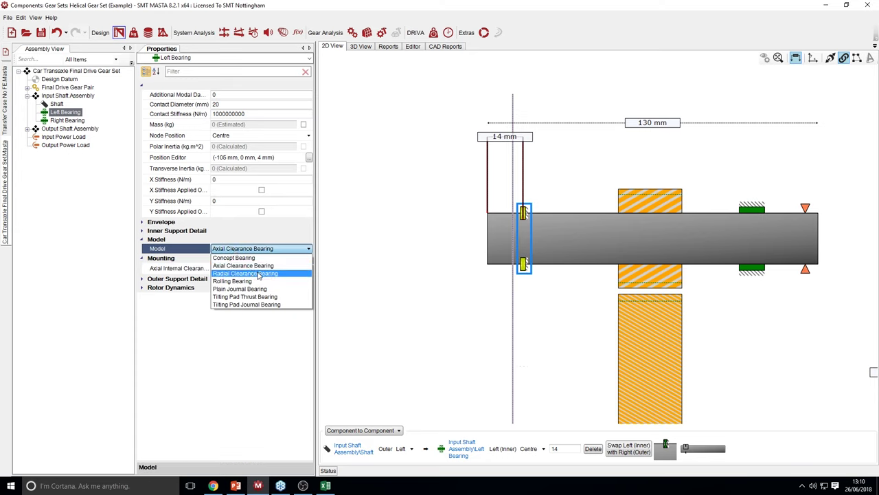
pyautogui.click(259, 274)
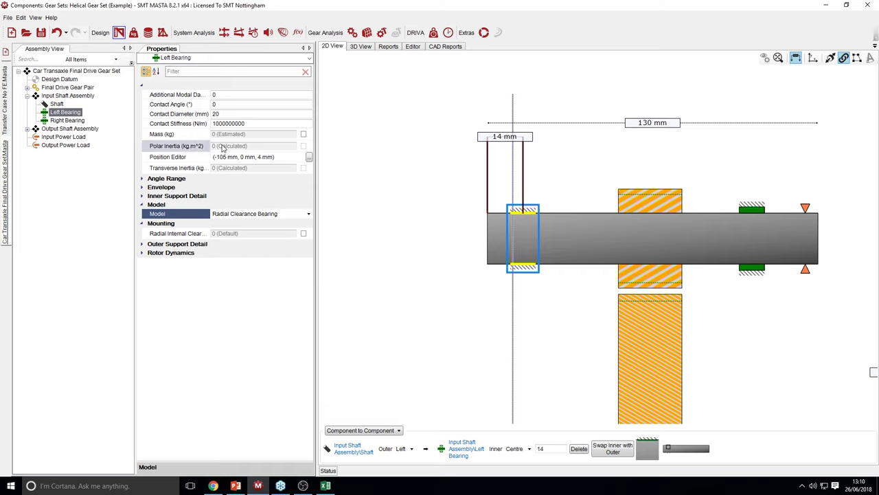
# Set the axial stiffness of the input shaft's right bearing to 1e8 N/m and select the left bearing
pyautogui.moveTo(583, 171); pyautogui.dragTo(558, 186, button='middle')
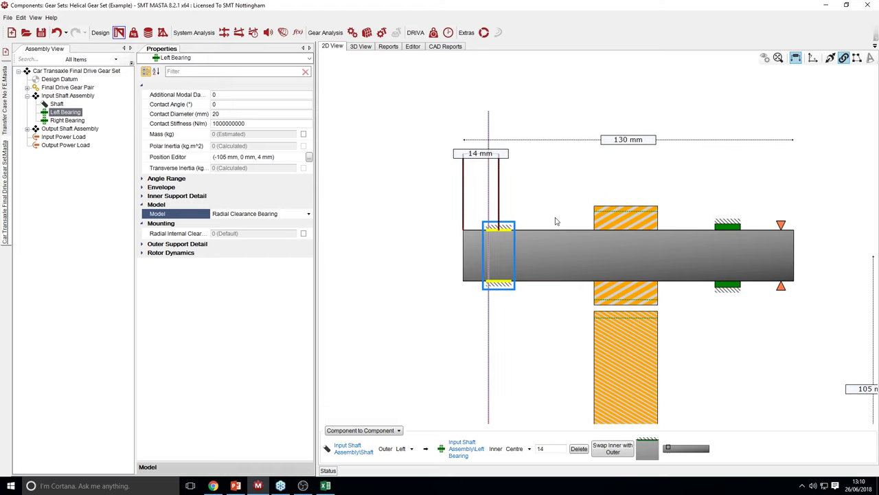
pyautogui.scroll(2, 714, 220)
pyautogui.click(739, 233)
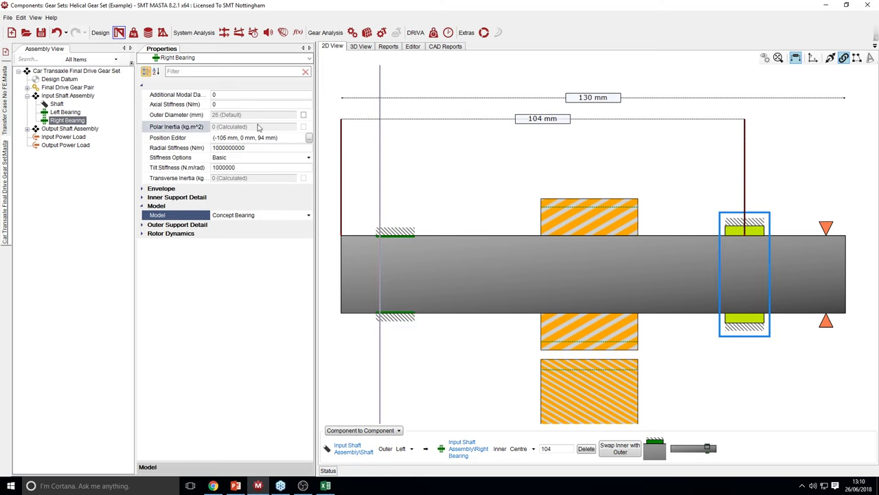
pyautogui.click(223, 104)
pyautogui.write('1')
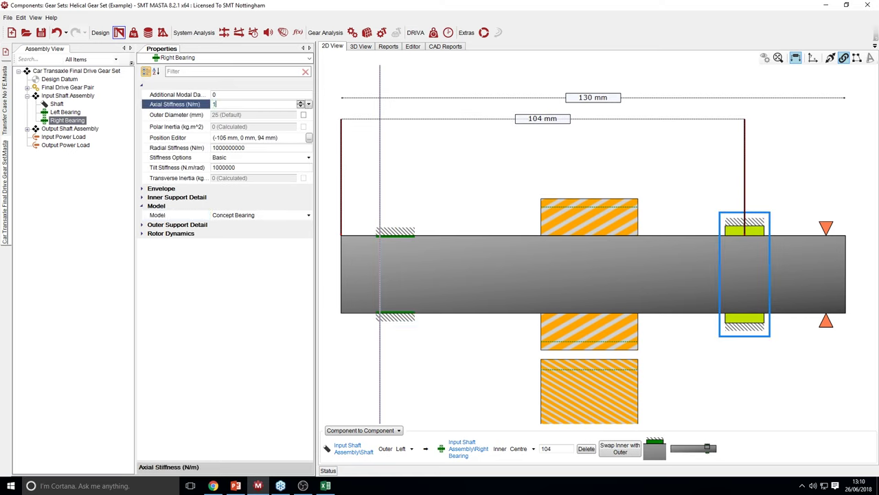
pyautogui.write('e8')
pyautogui.press('Return')
pyautogui.click(412, 232)
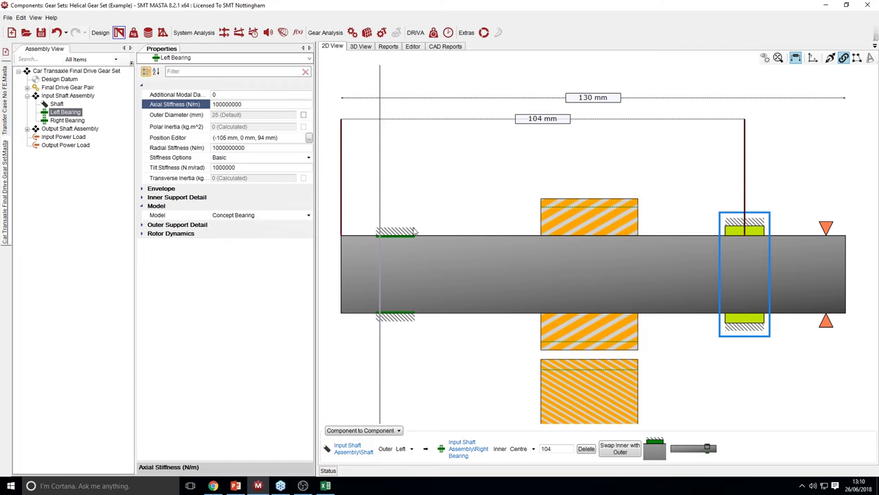
# Open the System Deflection results for 450 Nm Drive, raise the 3D displacement scale to its maximum, and view the left bearing's report
pyautogui.click(238, 32)
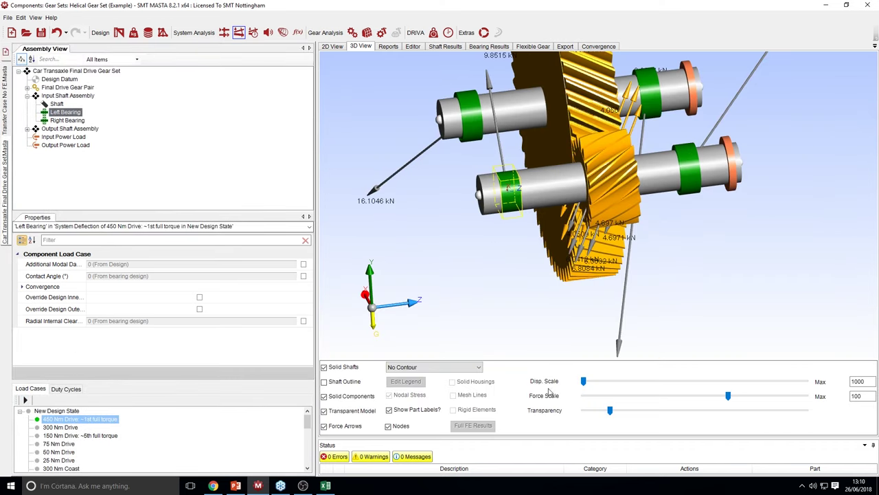
pyautogui.moveTo(583, 383); pyautogui.dragTo(824, 381)
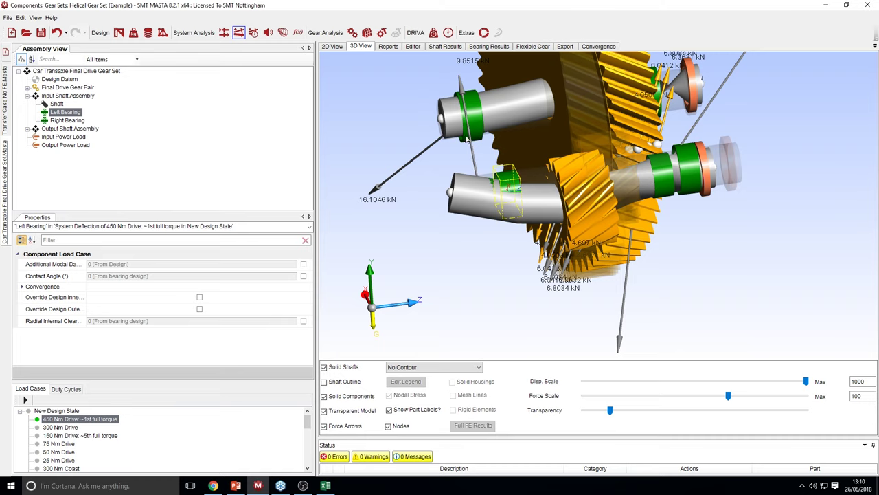
pyautogui.click(388, 46)
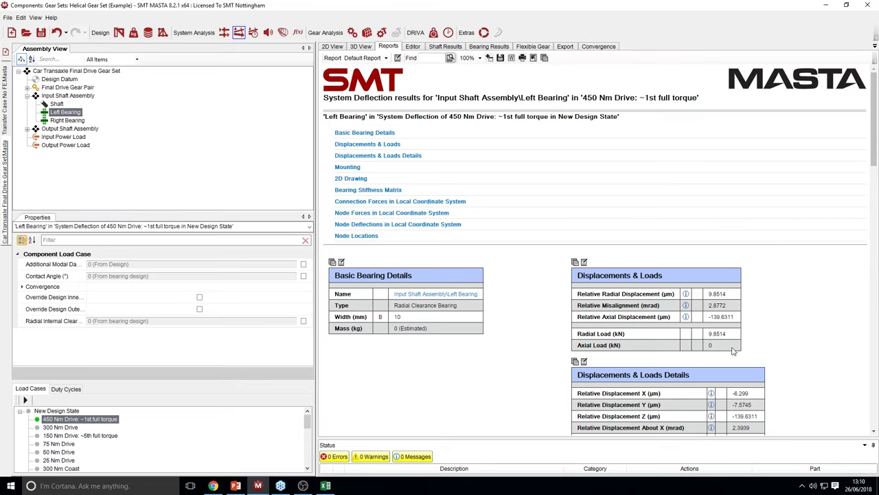
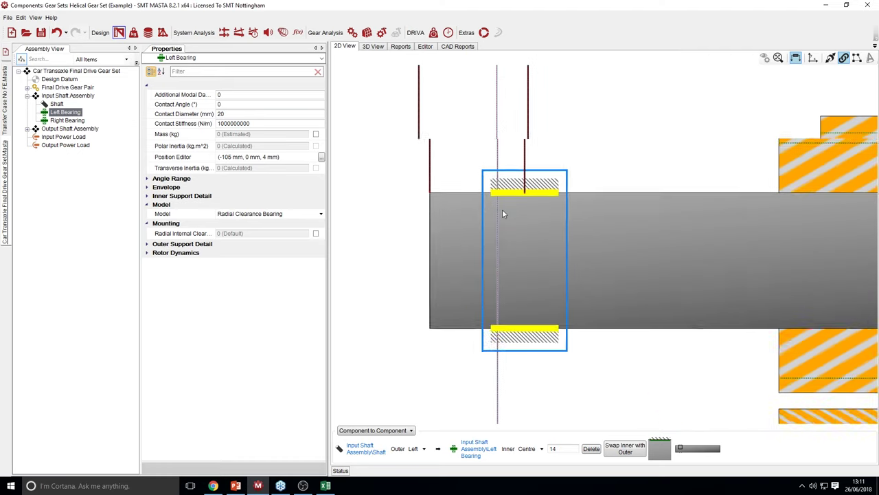
# Set the left bearing's contact angle to -10° in the design and view its tilted geometry in 2D
pyautogui.click(235, 104)
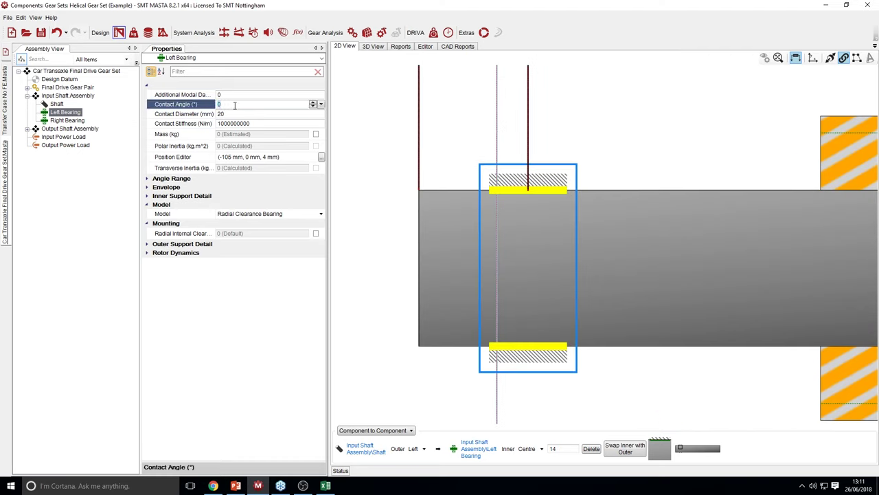
pyautogui.write('-1')
pyautogui.press('Return')
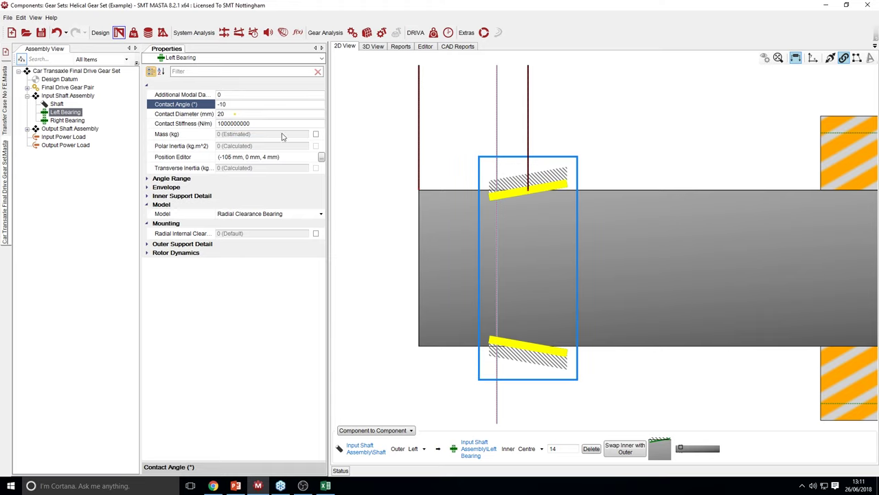
pyautogui.moveTo(636, 180); pyautogui.dragTo(607, 197, button='middle')
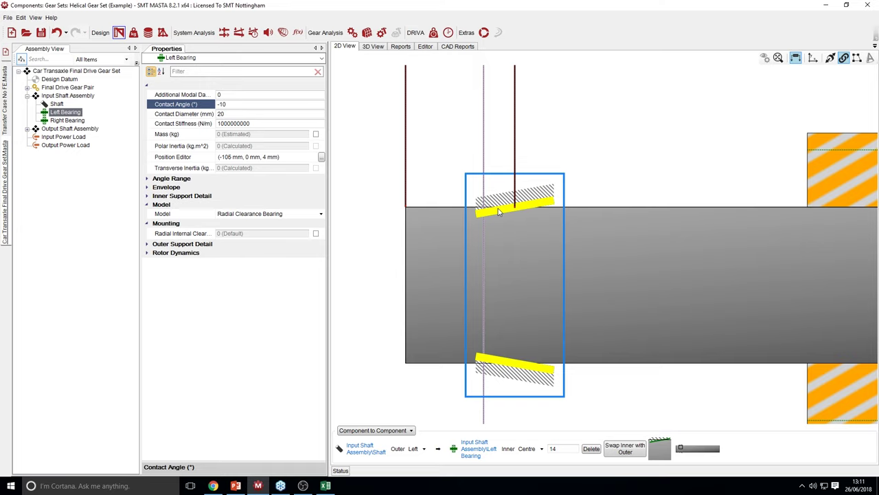
# Reset the left bearing's contact angle to 0°
pyautogui.click(240, 104)
pyautogui.write('0')
pyautogui.press('Return')
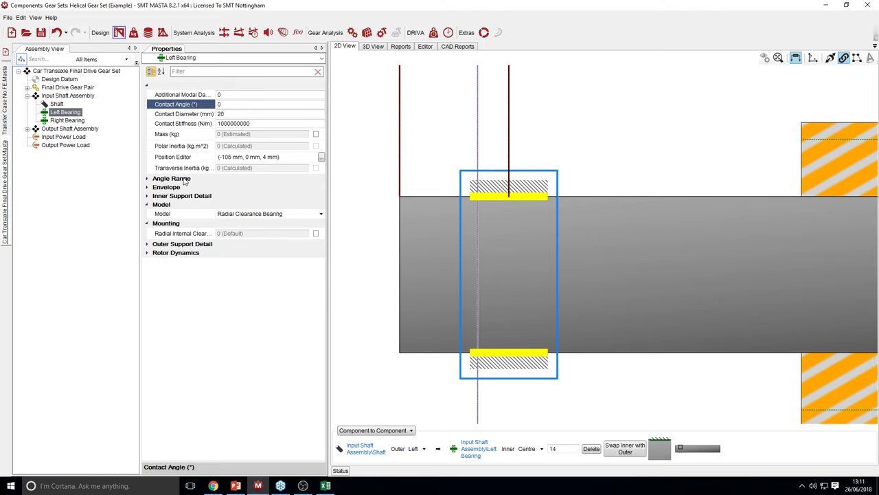
# Override the left bearing's end angle with 180° and inspect the partial bearing arc in 3D
pyautogui.click(184, 181)
pyautogui.click(380, 48)
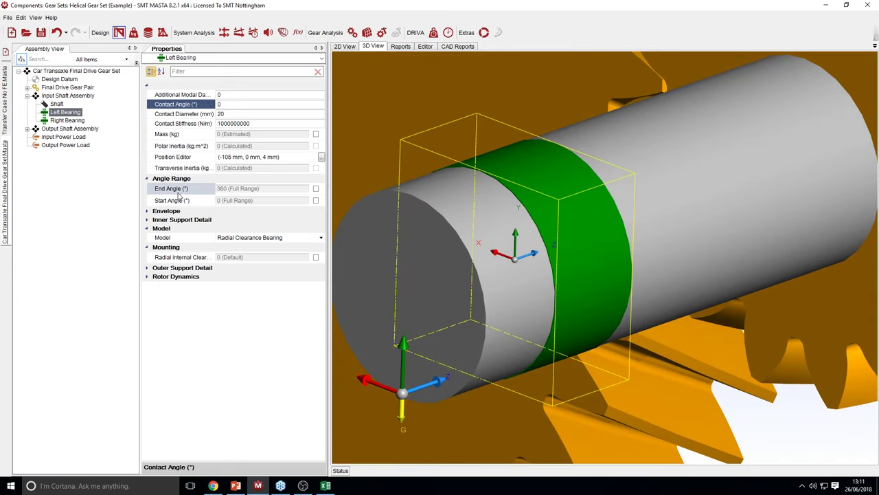
pyautogui.click(315, 188)
pyautogui.click(231, 188)
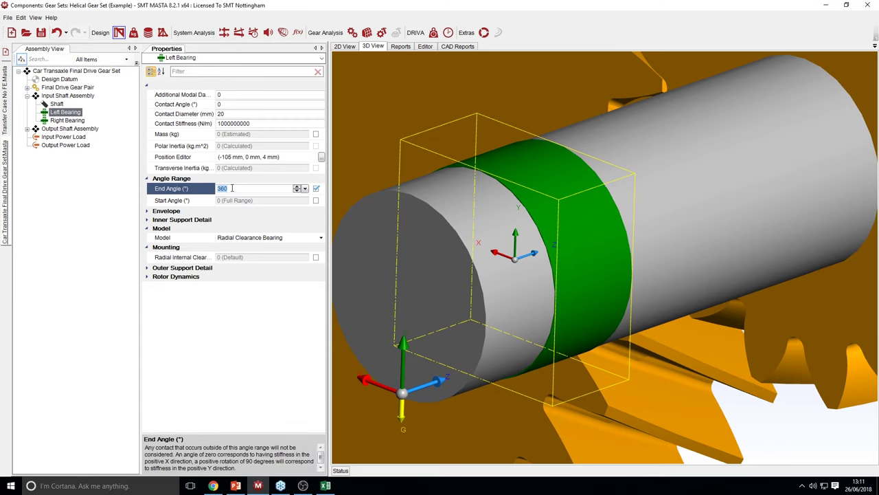
pyautogui.write('180')
pyautogui.press('Return')
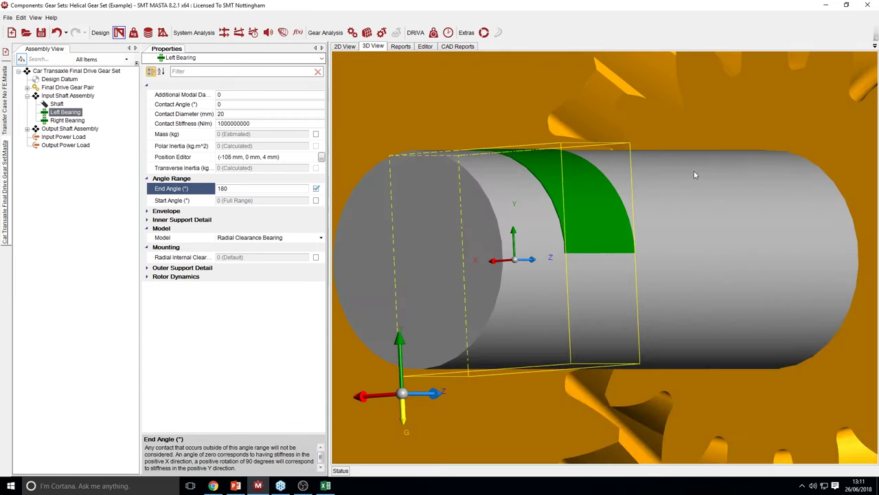
pyautogui.moveTo(694, 175); pyautogui.dragTo(690, 229)
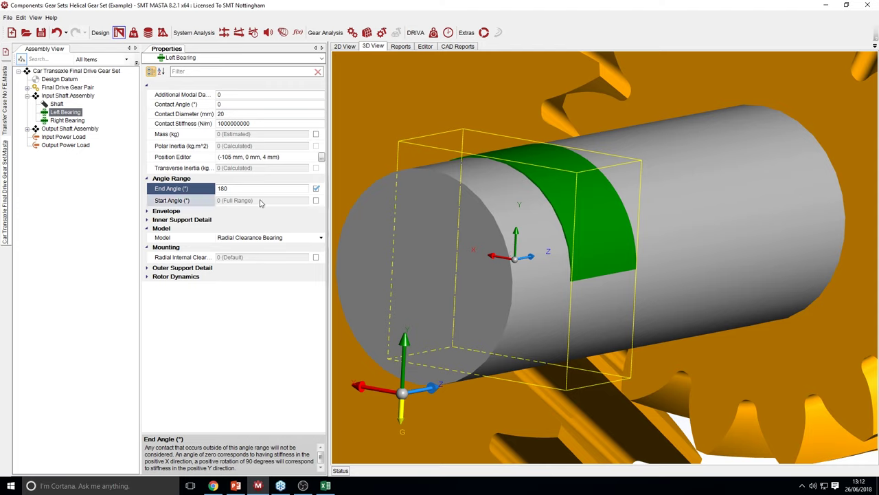
# Remove the left bearing's end angle override and return to the 2D view of the input shaft
pyautogui.click(316, 189)
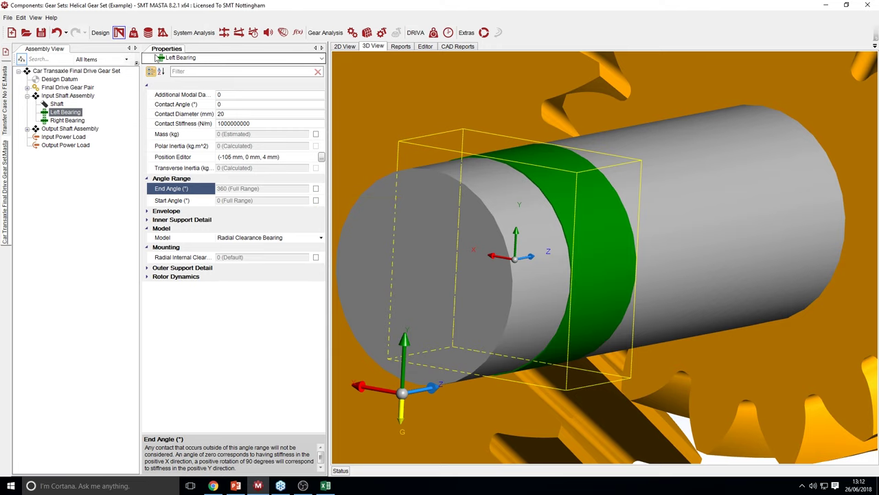
pyautogui.click(344, 46)
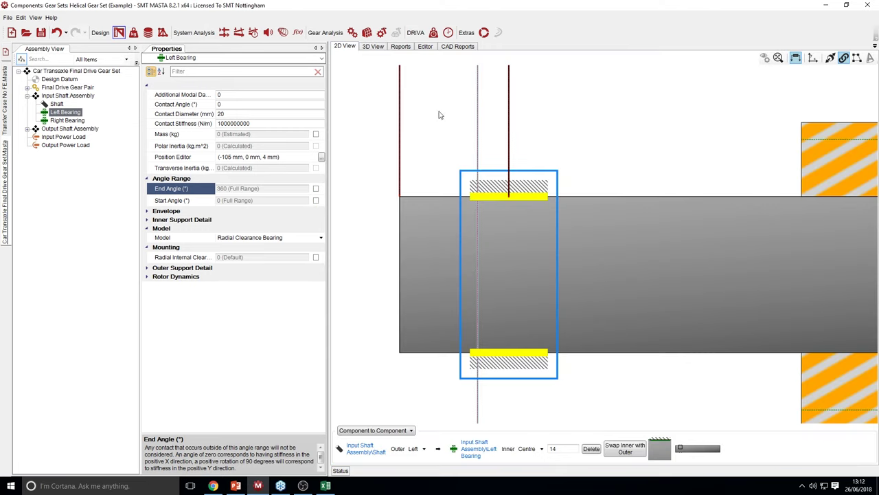
pyautogui.scroll(5, 516, 202)
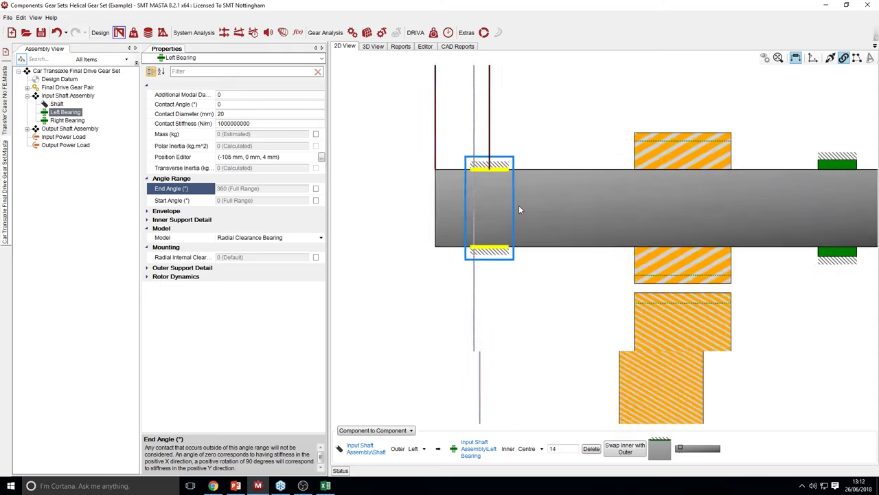
# Change the left bearing's model to Rolling Bearing
pyautogui.click(244, 238)
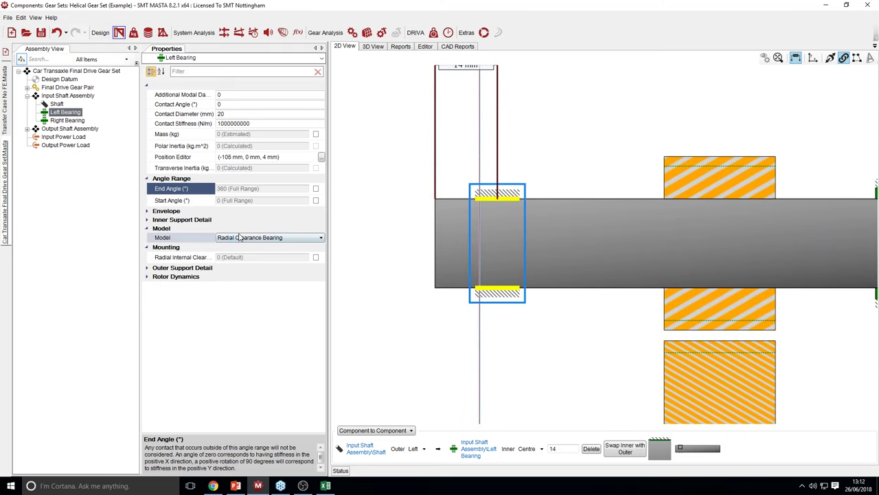
pyautogui.click(245, 238)
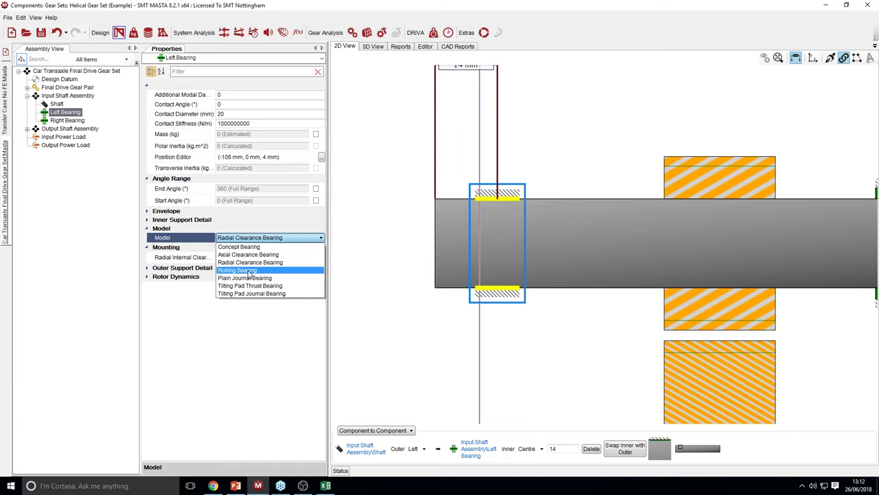
pyautogui.click(249, 270)
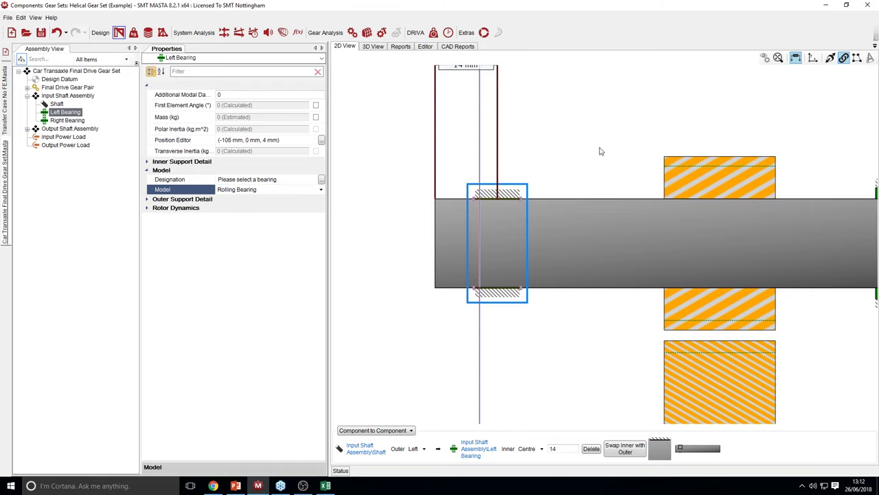
pyautogui.moveTo(598, 147)
pyautogui.mouseDown(button='middle')
pyautogui.moveTo(607, 169)
pyautogui.moveTo(558, 165)
pyautogui.mouseUp(button='middle')
pyautogui.scroll(2, 476, 220)
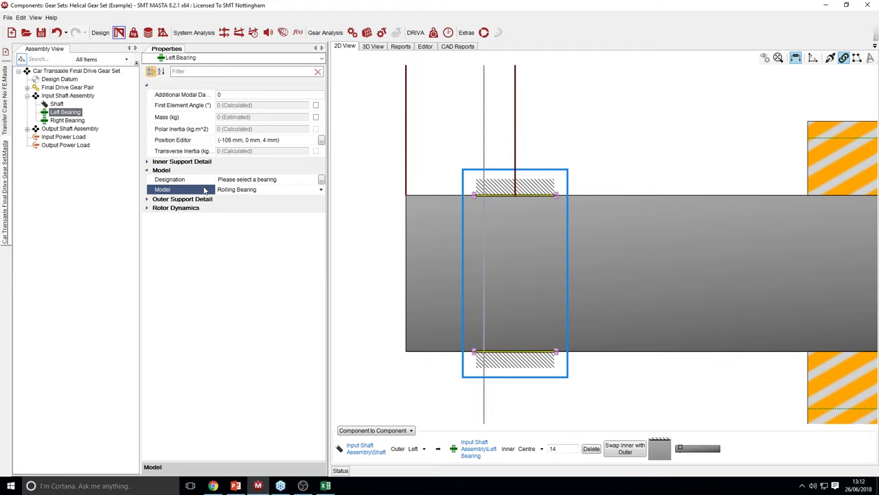
# Search for a designation for the left bearing, limiting results to Radial Ball Bearing type with minimum and maximum bore of 20 mm
pyautogui.click(321, 179)
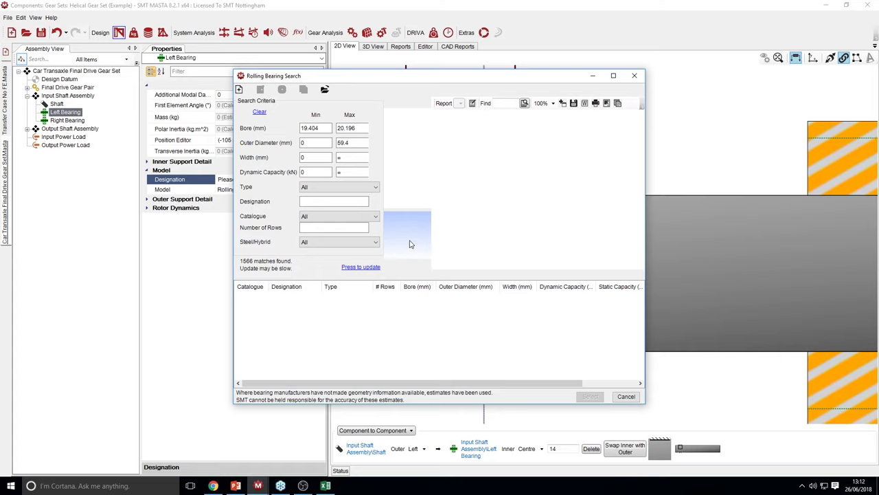
pyautogui.moveTo(493, 77); pyautogui.dragTo(549, 60)
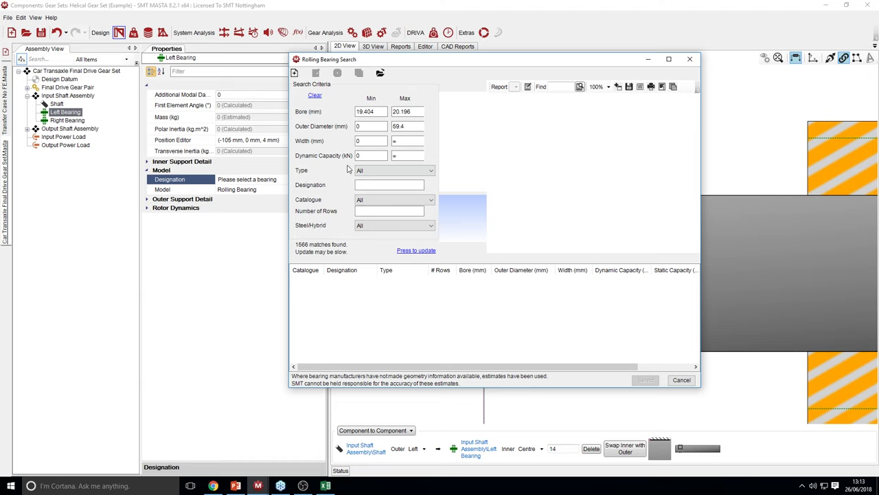
pyautogui.click(316, 96)
pyautogui.doubleClick(360, 112)
pyautogui.write('2')
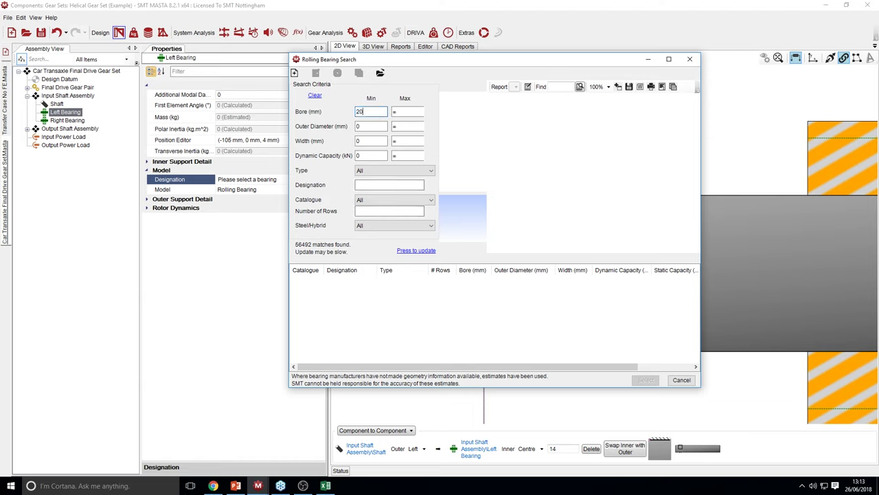
pyautogui.write('0')
pyautogui.press('Tab')
pyautogui.write('20')
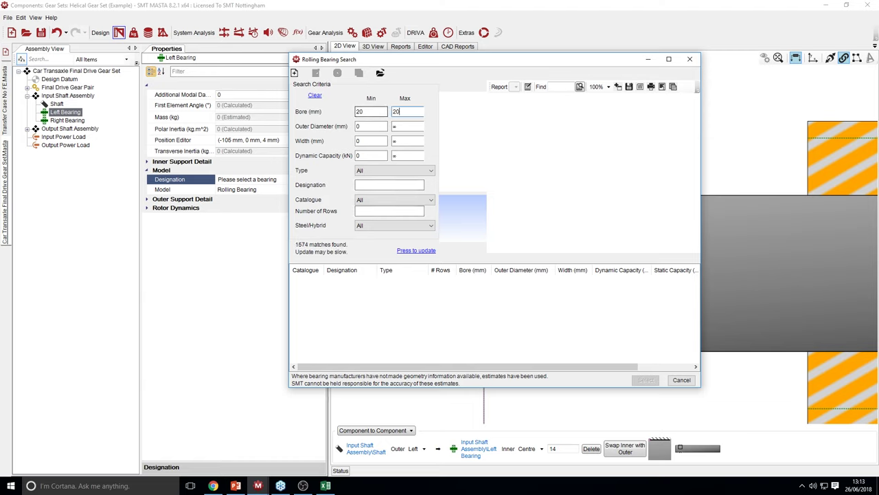
pyautogui.click(367, 172)
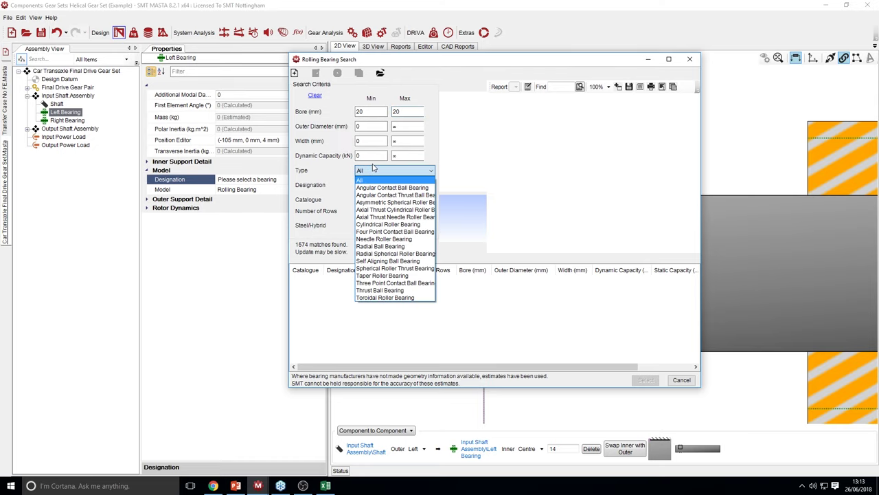
pyautogui.click(388, 247)
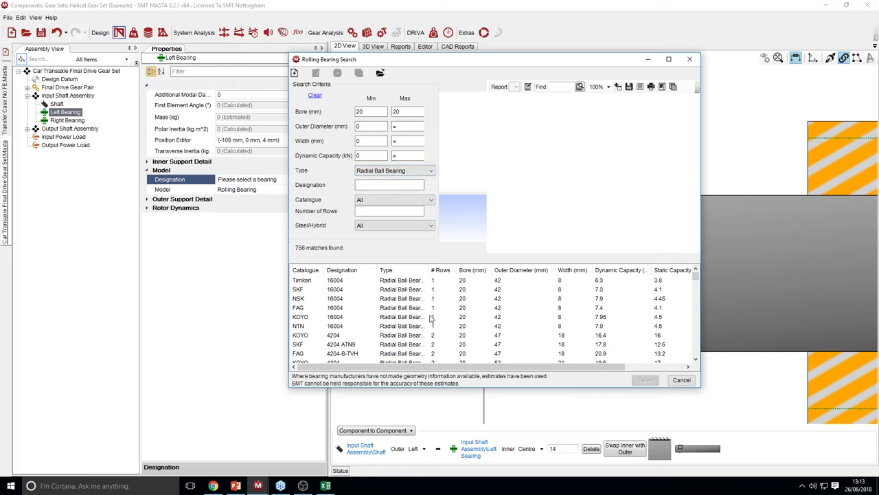
# Examine the catalogue details of the NSK 16004 bearing in a maximised search window with an enlarged details area
pyautogui.click(380, 300)
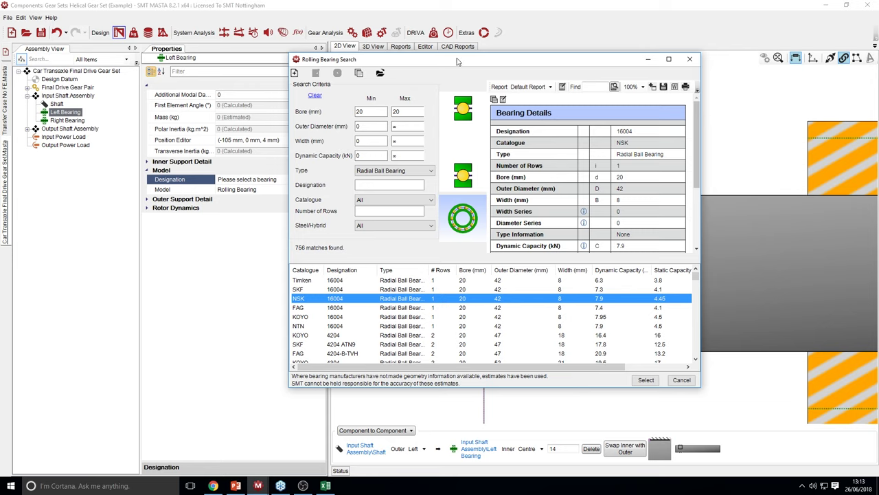
pyautogui.click(472, 219)
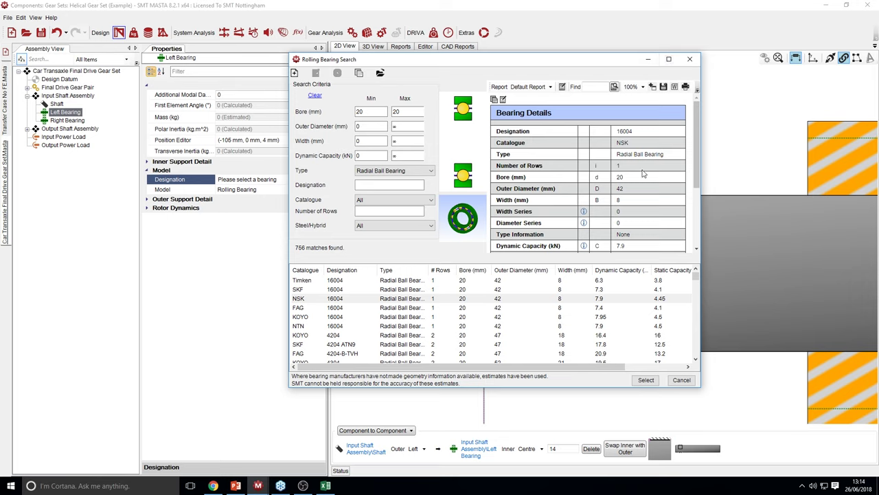
pyautogui.click(671, 59)
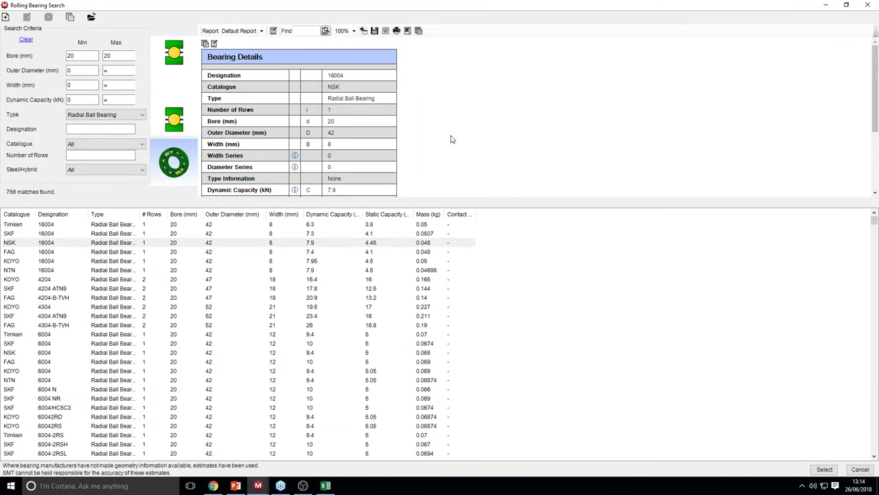
pyautogui.moveTo(558, 204); pyautogui.dragTo(549, 276)
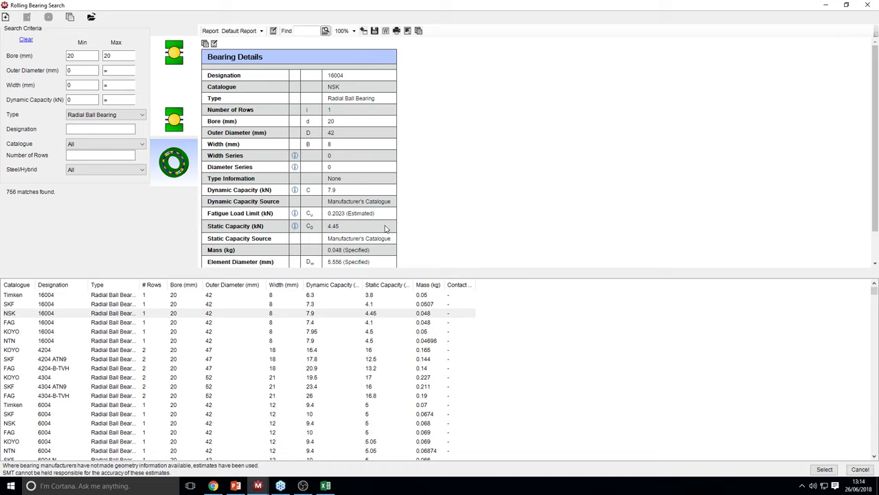
pyautogui.moveTo(294, 215)
# Duplicate the NSK 16004 bearing as a custom bearing, reviewing its race and element details before accepting
pyautogui.click(117, 314)
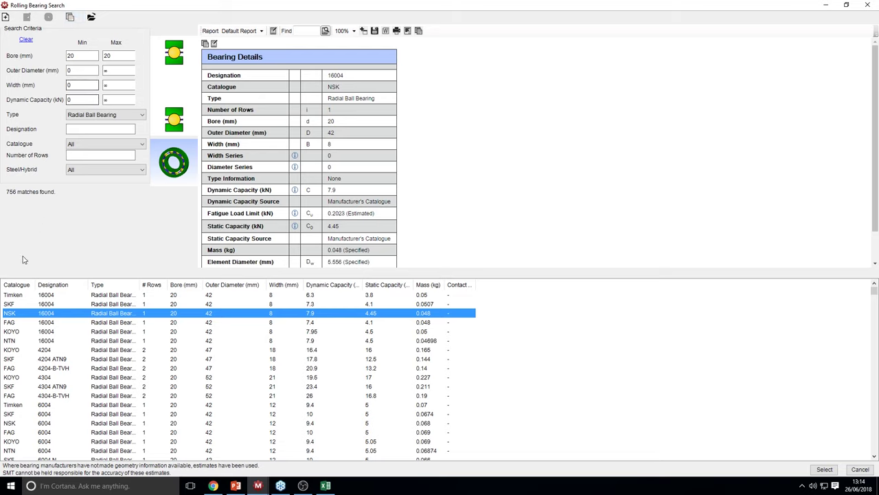
pyautogui.click(71, 18)
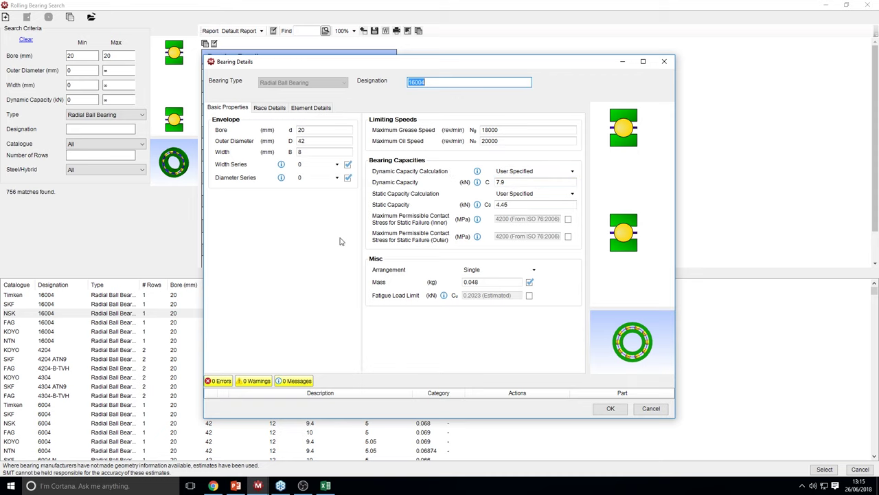
pyautogui.click(269, 107)
pyautogui.click(311, 107)
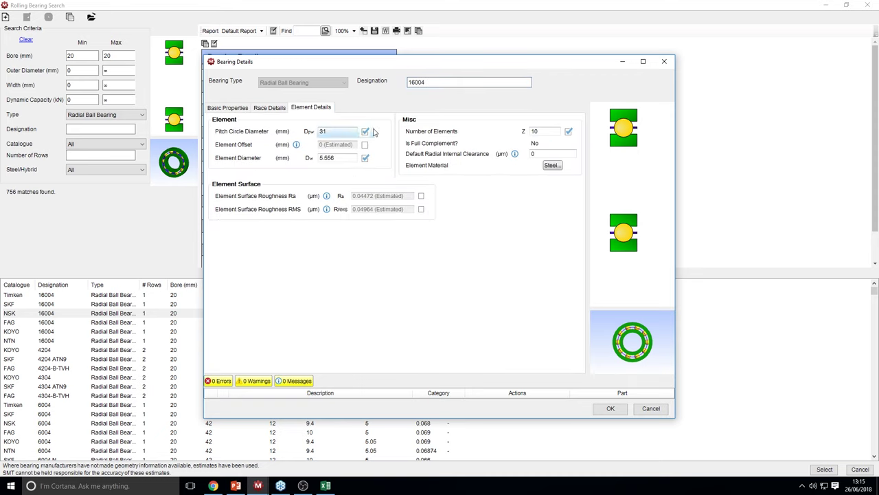
pyautogui.click(611, 409)
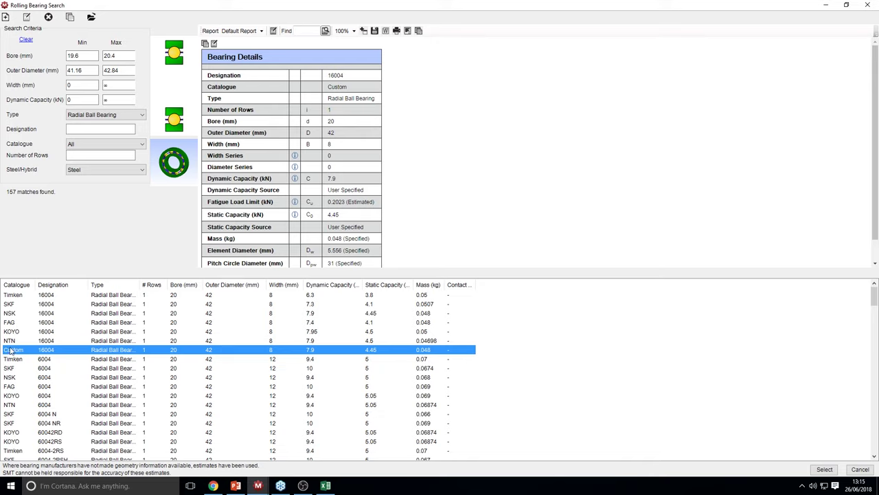
# Clear the search criteria, limit the search to the Custom catalogue, and view the details of custom bearing 16004
pyautogui.click(25, 41)
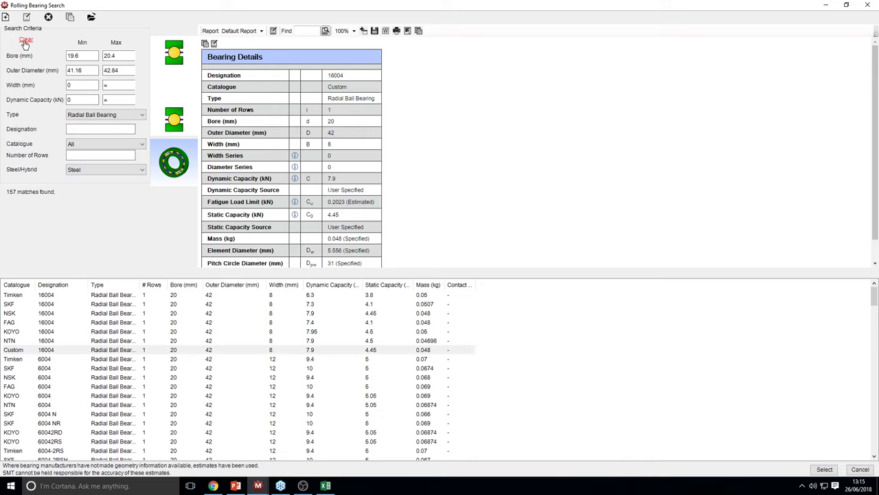
pyautogui.click(88, 146)
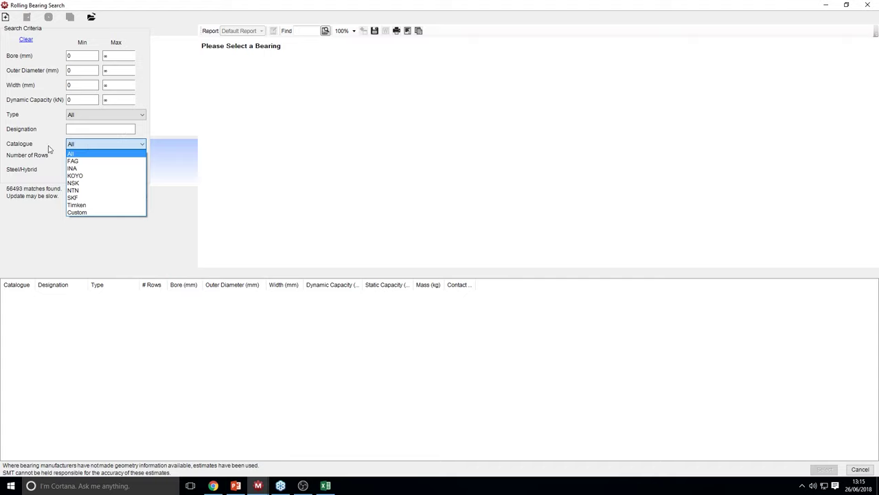
pyautogui.click(90, 212)
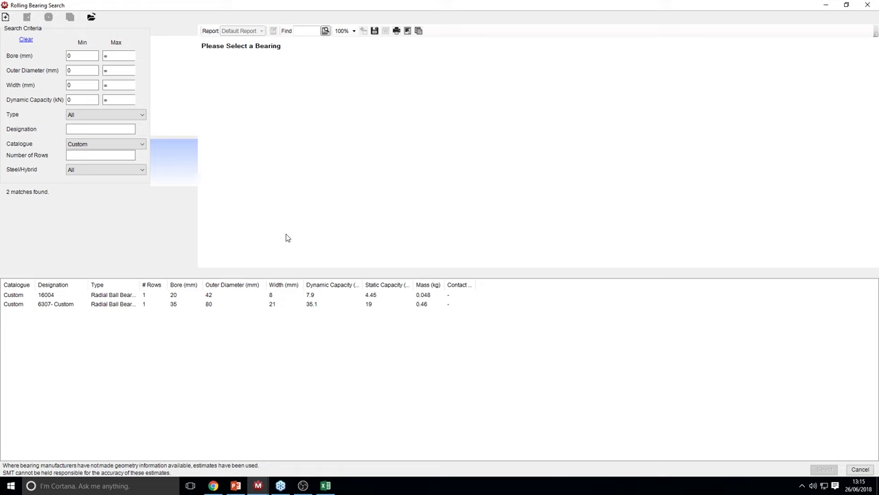
pyautogui.click(53, 296)
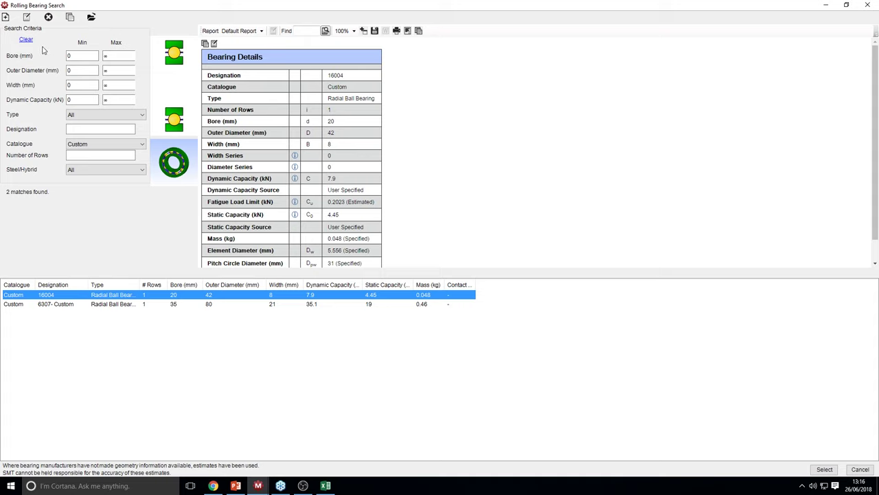
# Start a new custom bearing of type Radial Ball Bearing in a maximised window and review its dynamic capacity calculation options
pyautogui.click(7, 18)
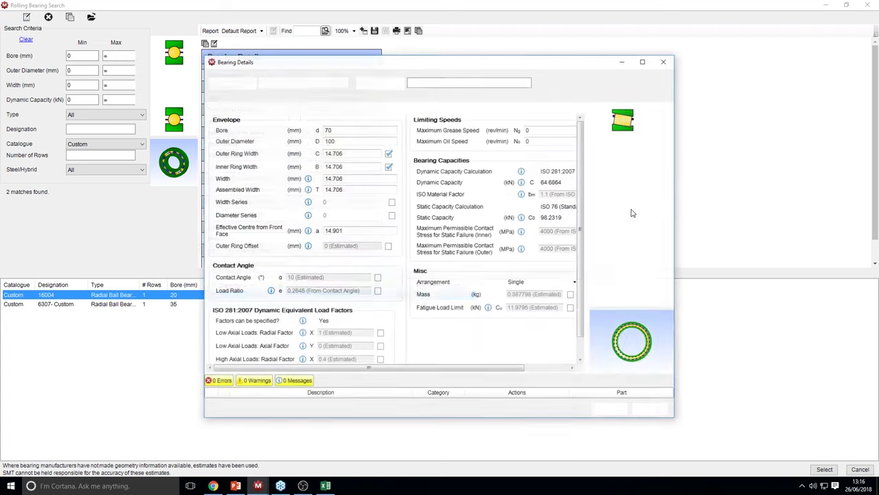
pyautogui.moveTo(419, 68); pyautogui.dragTo(394, 65)
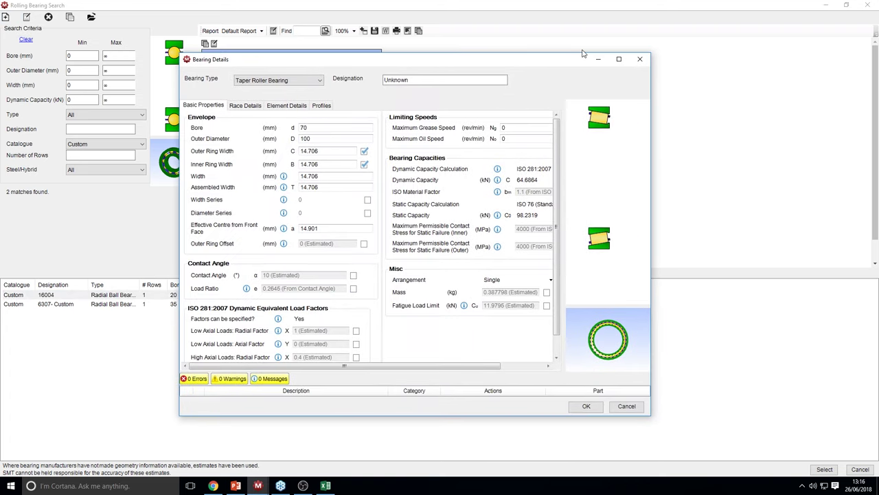
pyautogui.click(618, 59)
pyautogui.moveTo(384, 231); pyautogui.dragTo(527, 232)
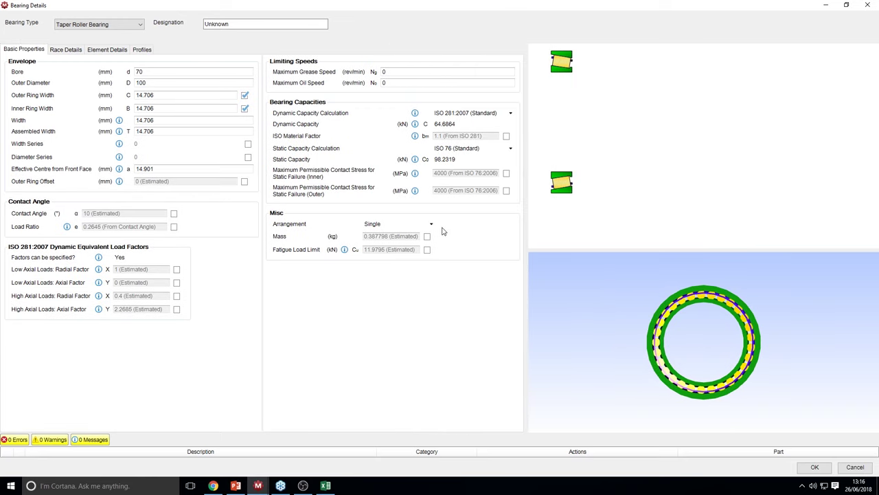
pyautogui.click(106, 26)
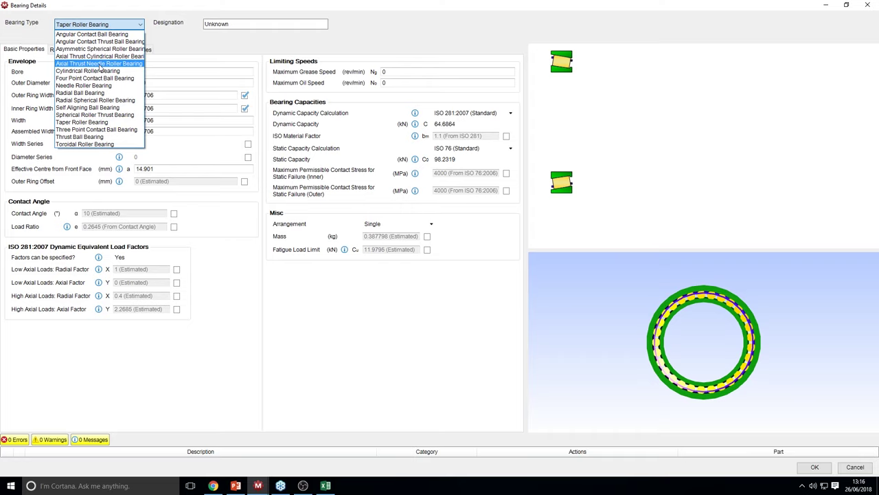
pyautogui.click(92, 93)
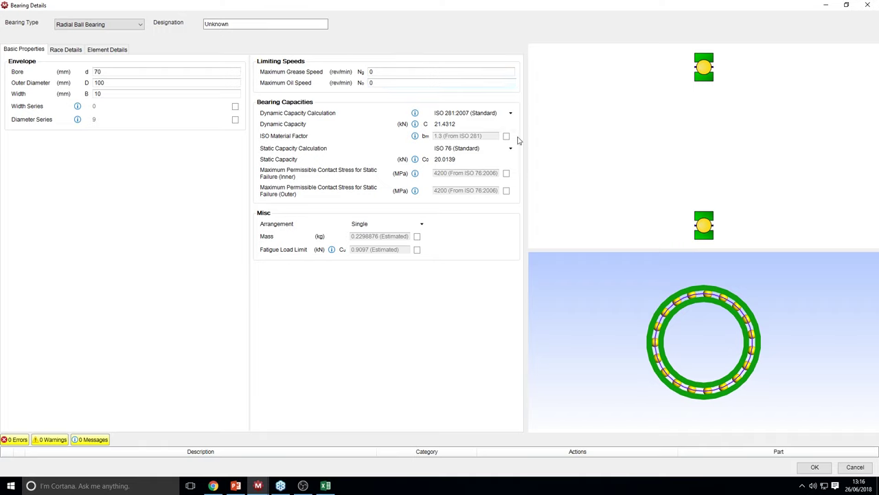
pyautogui.click(491, 115)
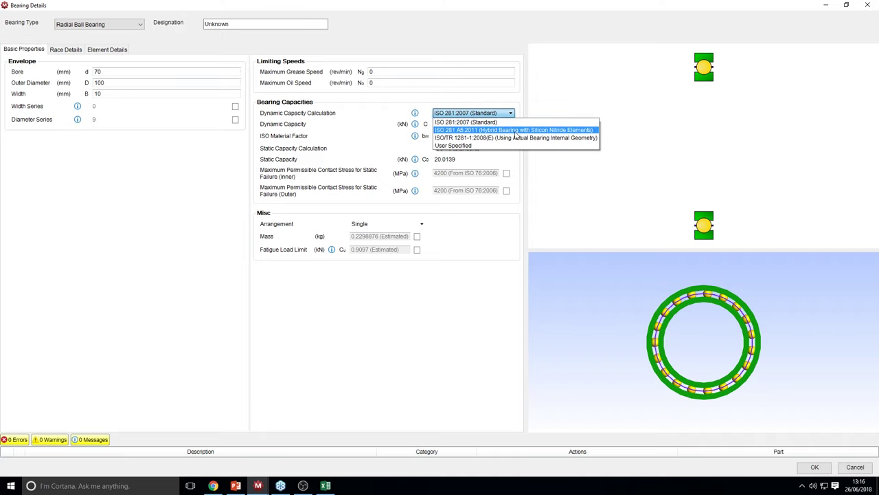
pyautogui.click(366, 125)
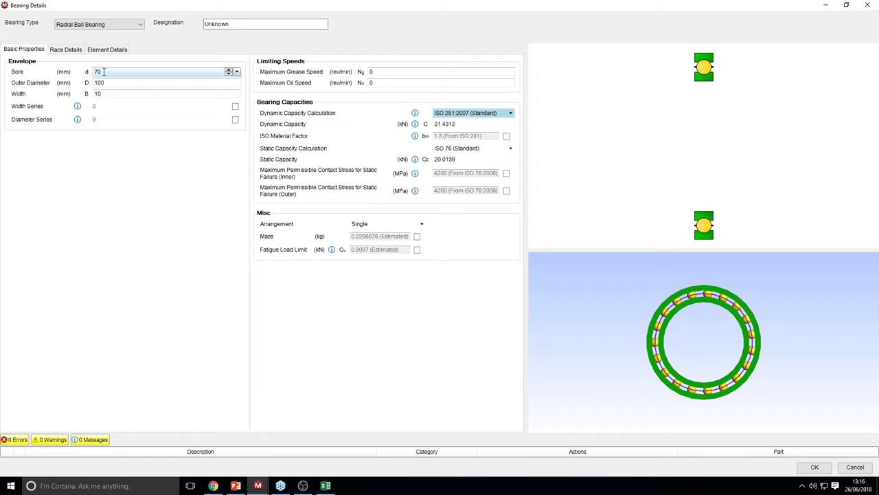
# Try None as the new ball bearing's inner race type and restore it to Machined
pyautogui.click(64, 50)
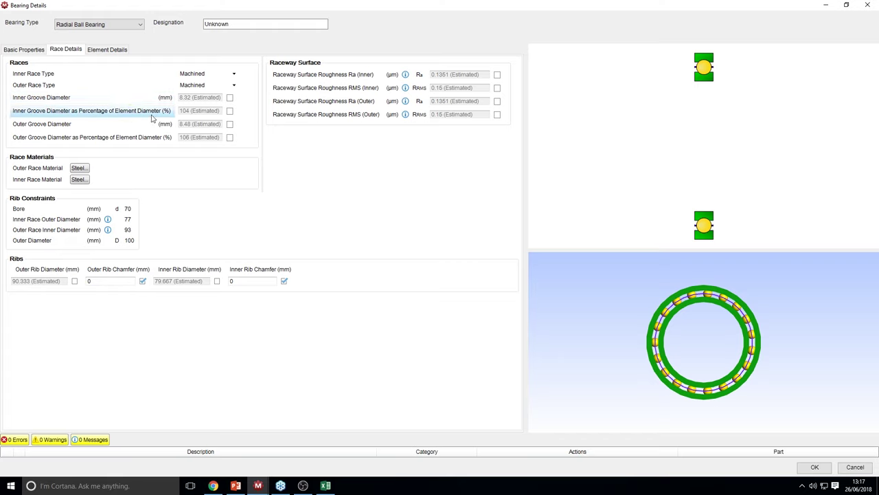
pyautogui.click(204, 76)
pyautogui.click(206, 90)
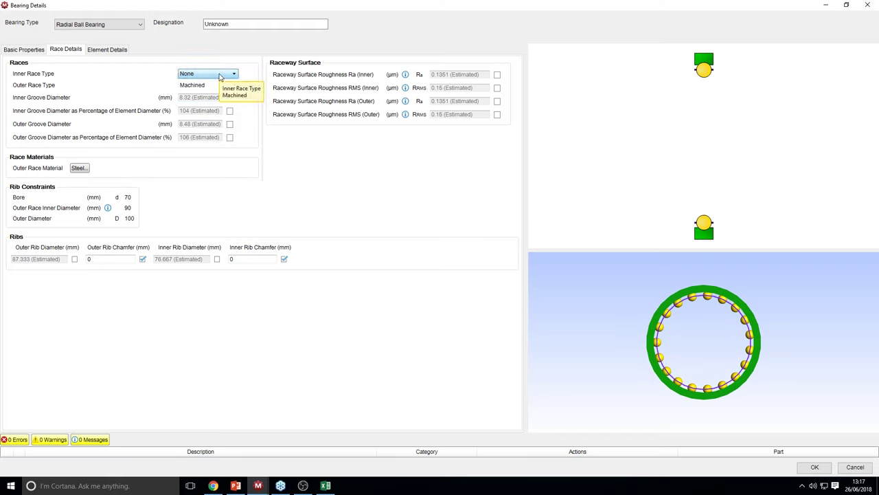
pyautogui.click(219, 75)
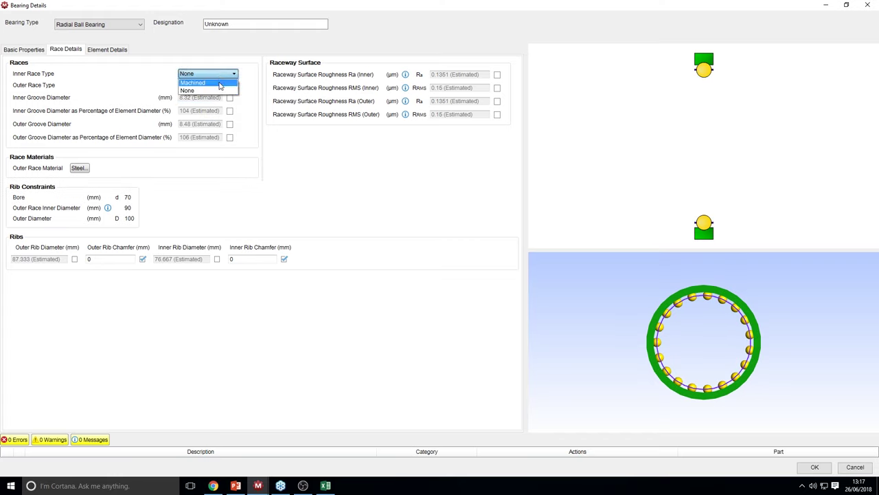
pyautogui.click(220, 83)
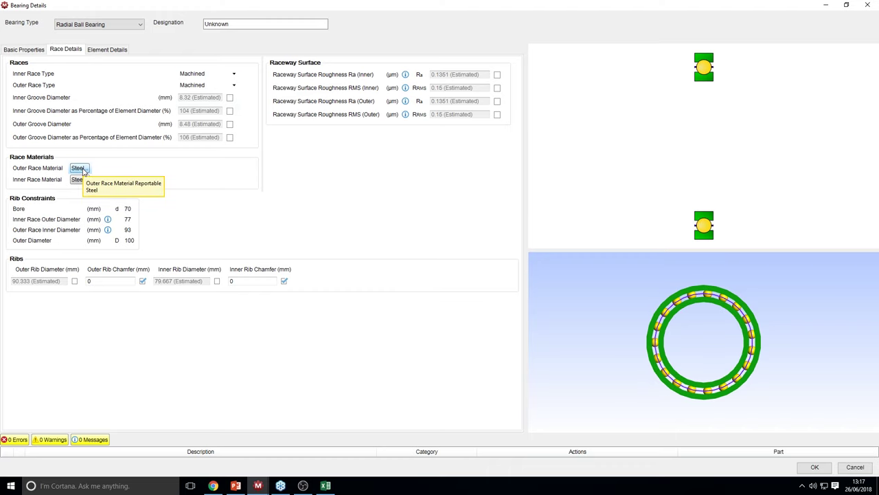
# Examine the material database for the outer race and the element details of the new ball bearing
pyautogui.click(79, 169)
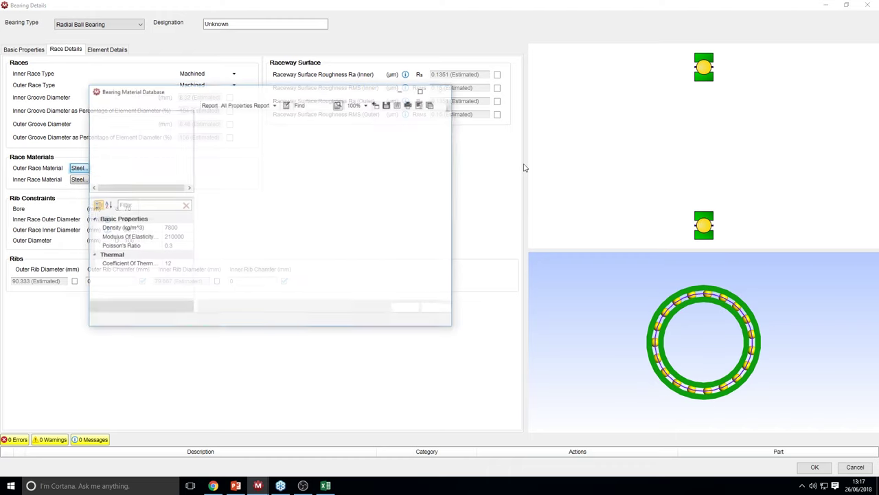
pyautogui.moveTo(233, 91); pyautogui.dragTo(308, 92)
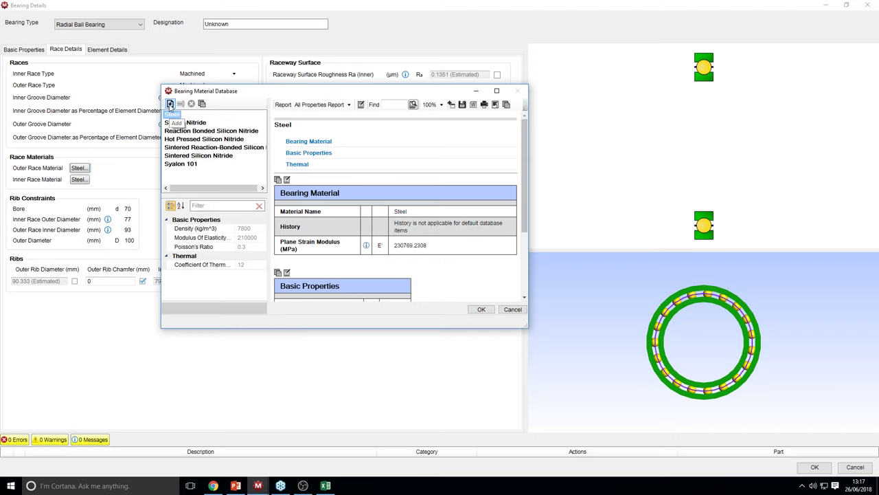
pyautogui.click(513, 309)
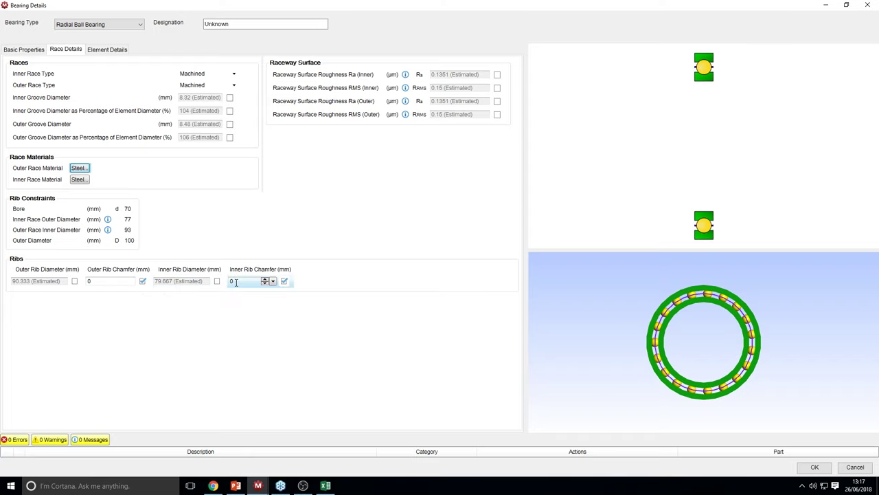
pyautogui.click(108, 51)
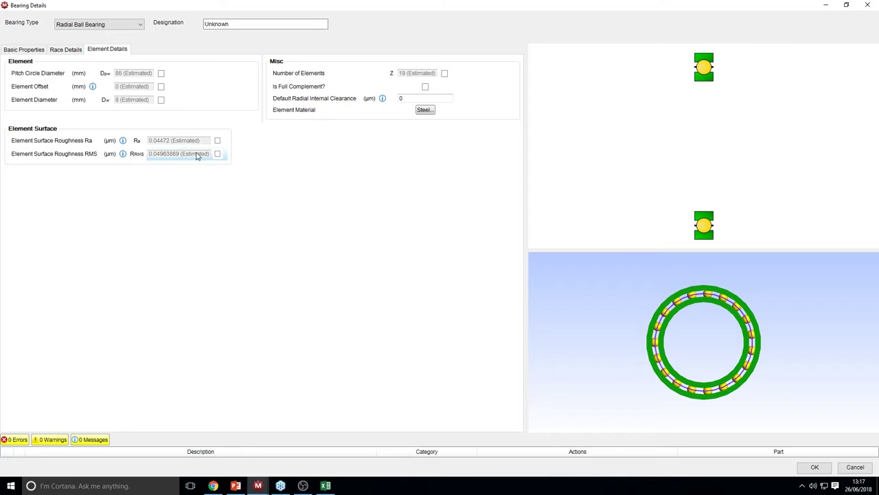
# Change the new bearing's type to Taper Roller Bearing and review its basic properties, race details, element details and profiles
pyautogui.click(90, 25)
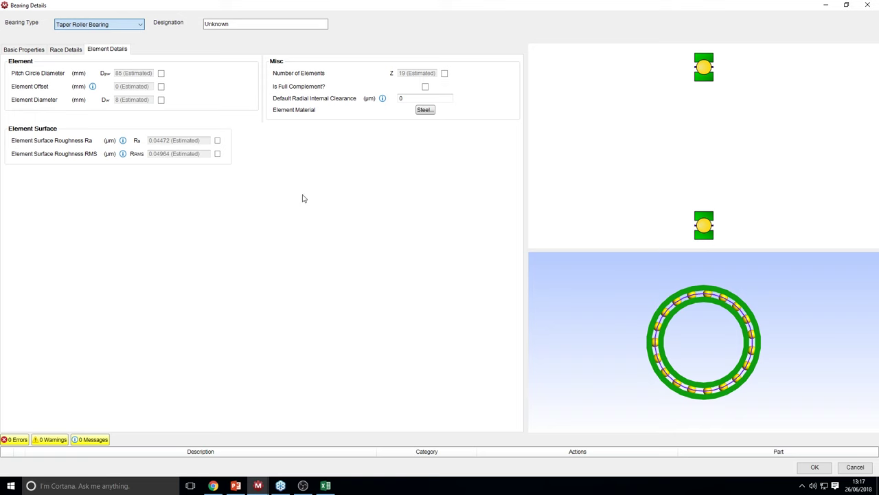
pyautogui.click(35, 49)
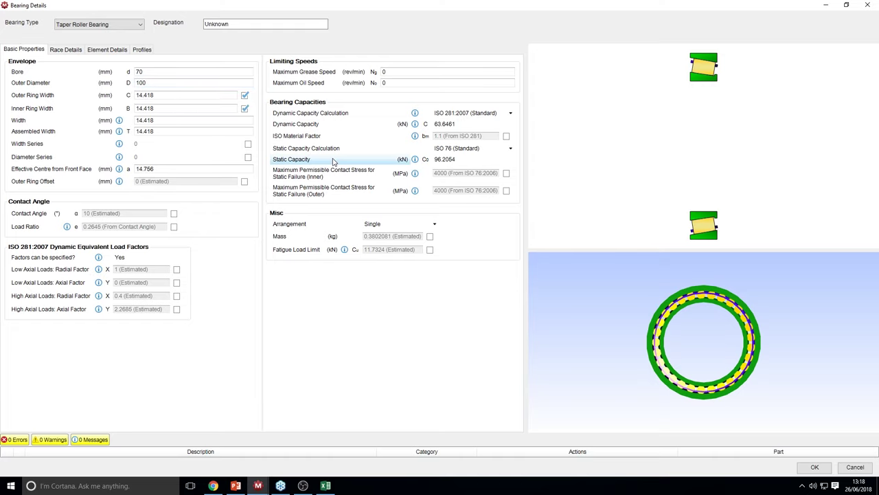
pyautogui.click(65, 53)
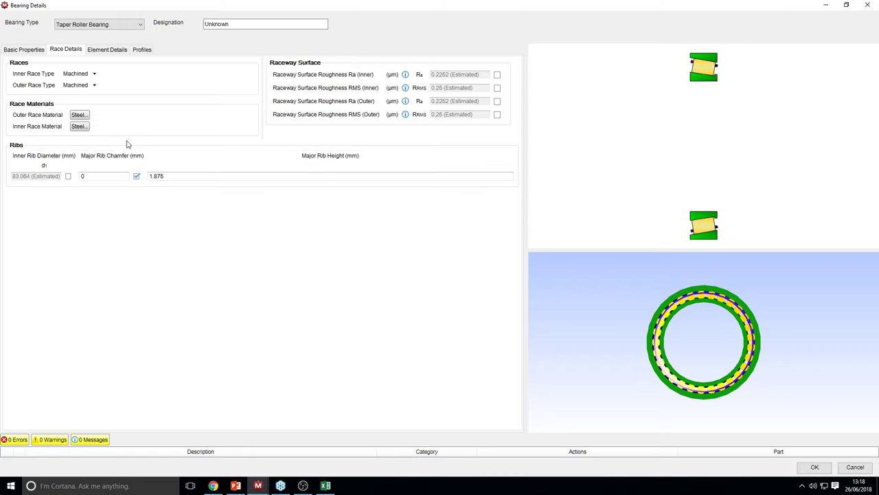
pyautogui.click(110, 50)
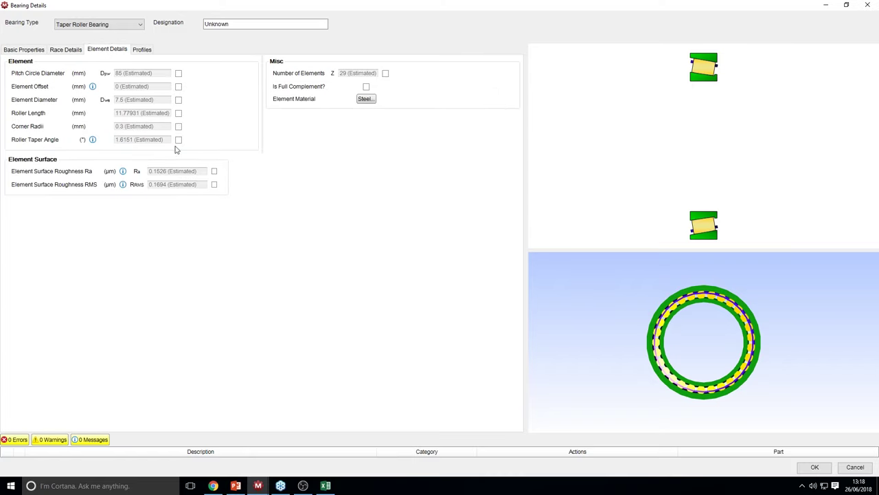
pyautogui.click(144, 51)
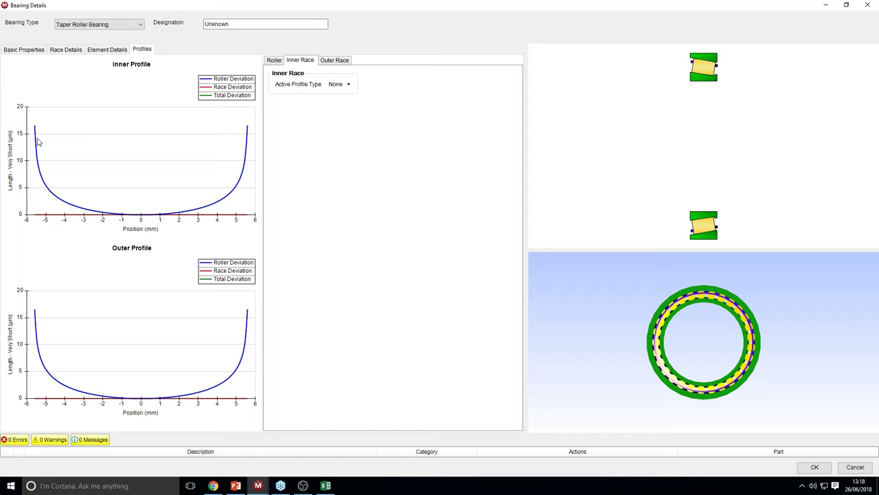
# Try a User Specified roller profile on the taper roller bearing, check the inner race profile, and discard the new bearing
pyautogui.click(274, 61)
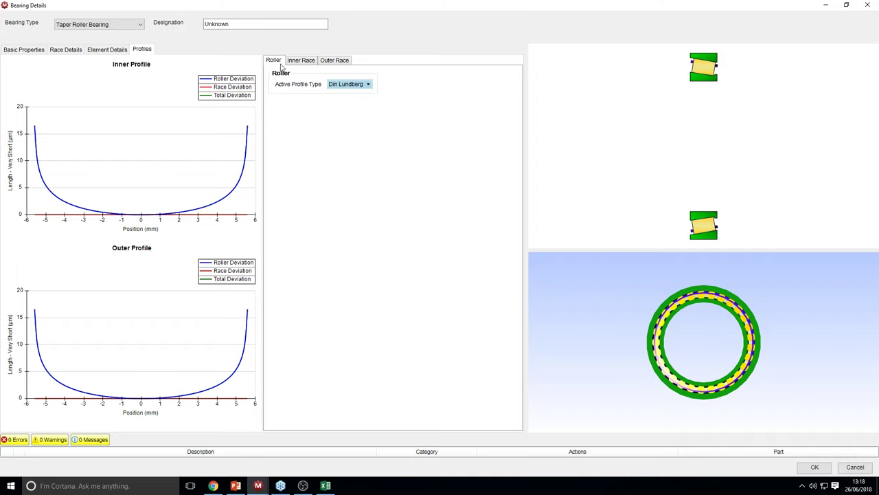
pyautogui.click(367, 84)
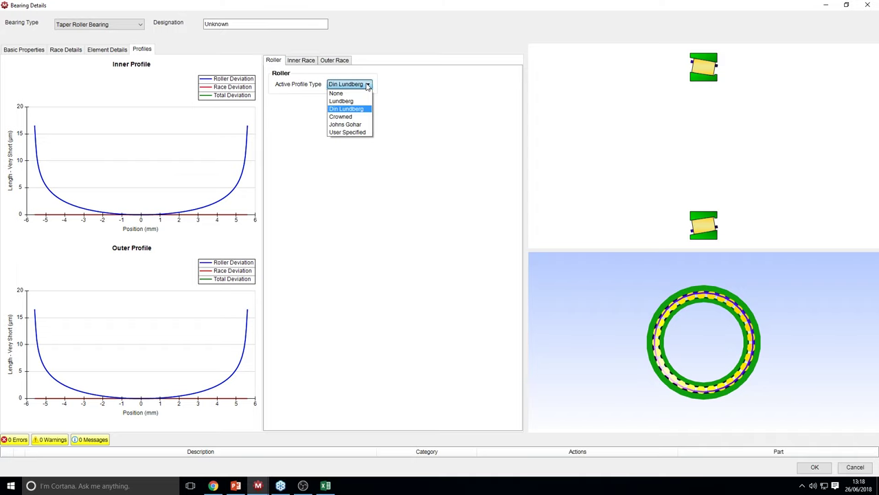
pyautogui.click(347, 132)
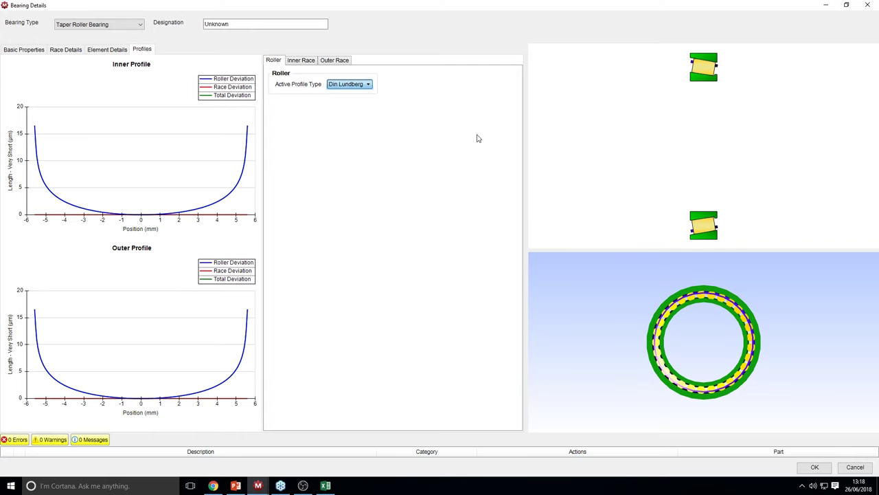
pyautogui.click(376, 84)
pyautogui.click(381, 110)
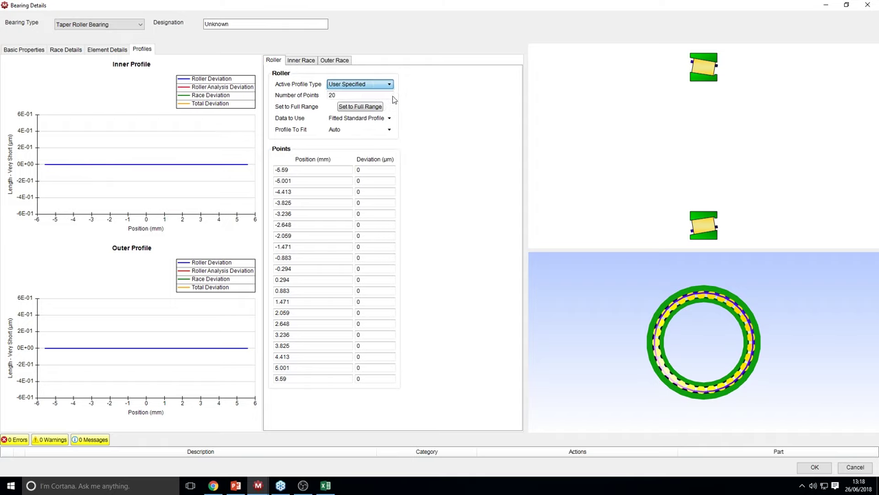
pyautogui.click(298, 62)
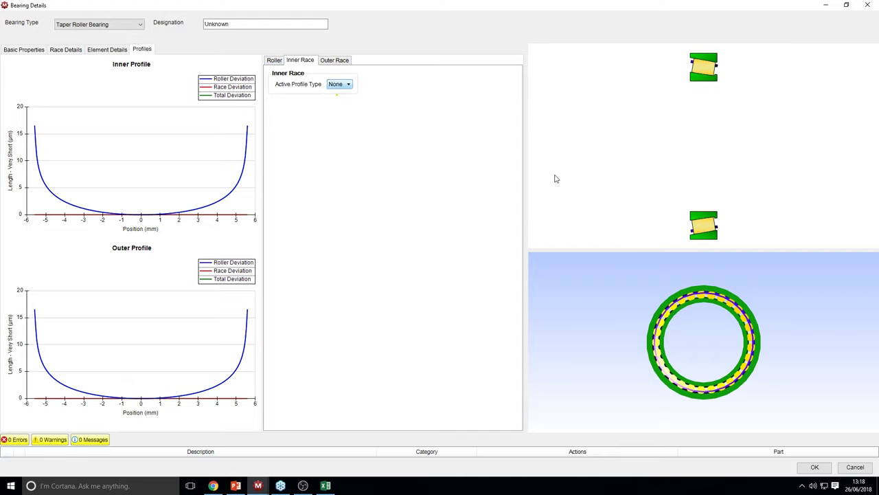
pyautogui.click(856, 468)
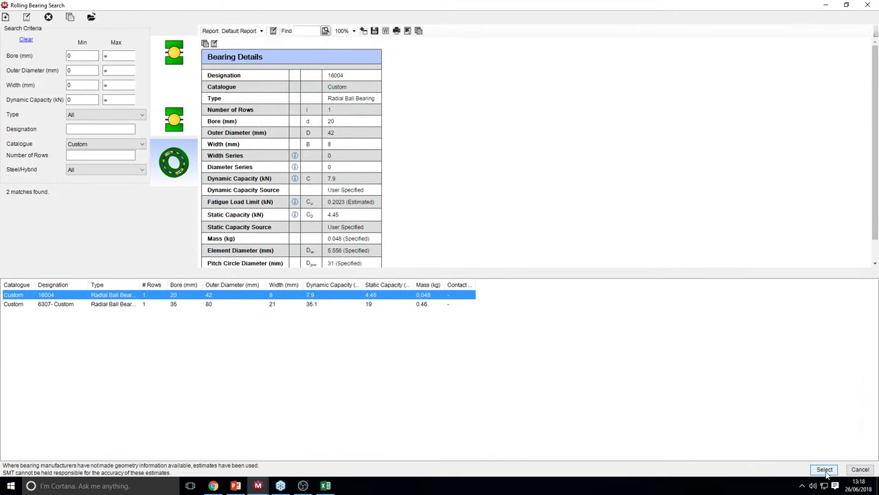
# Search all catalogues for Radial Ball Bearing types with a minimum and maximum bore of 20 mm
pyautogui.doubleClick(77, 55)
pyautogui.write('20')
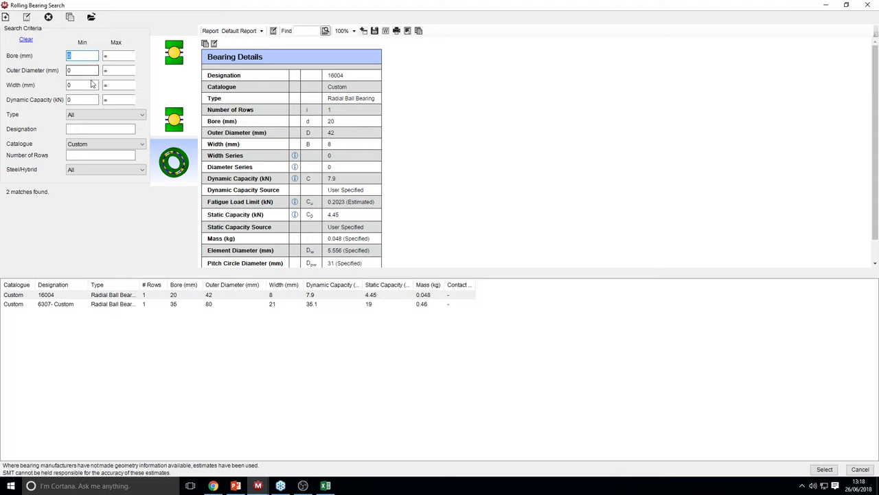
pyautogui.doubleClick(105, 57)
pyautogui.write('20')
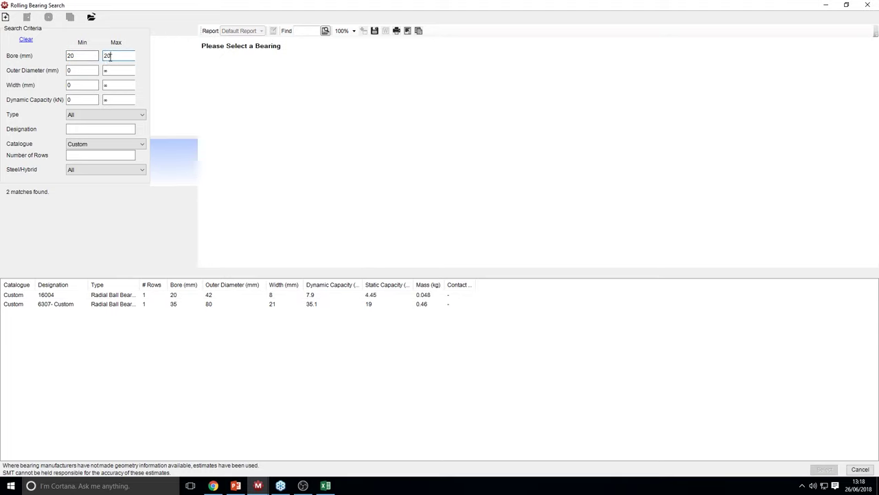
pyautogui.click(86, 145)
pyautogui.click(90, 156)
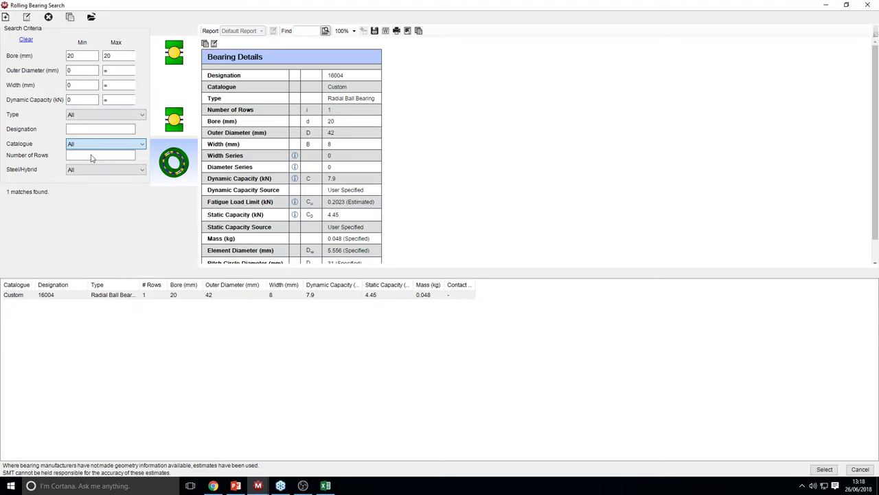
pyautogui.click(88, 115)
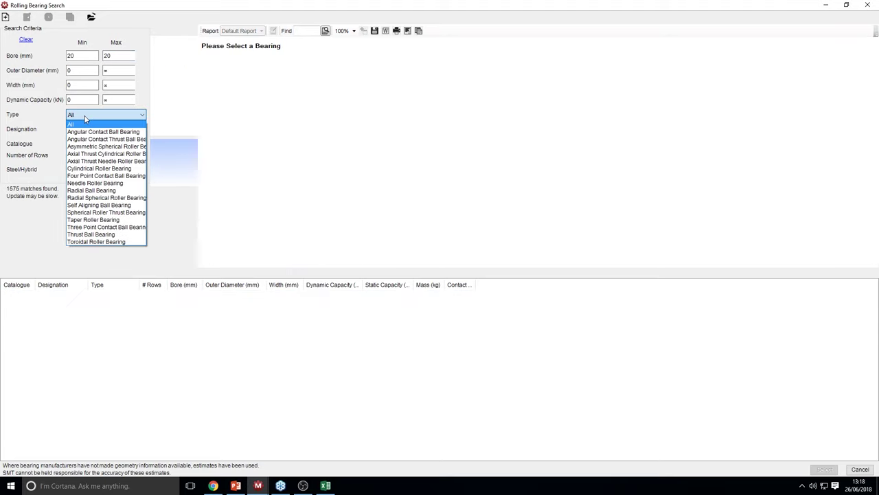
pyautogui.click(93, 190)
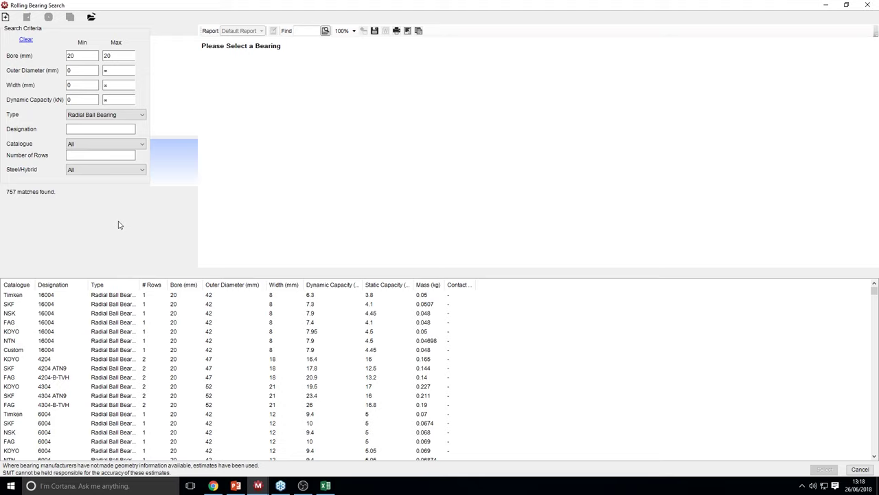
# Sort the ball bearing results by width, compare several entries, and assign Timken 62304-2RS to the left bearing
pyautogui.click(285, 285)
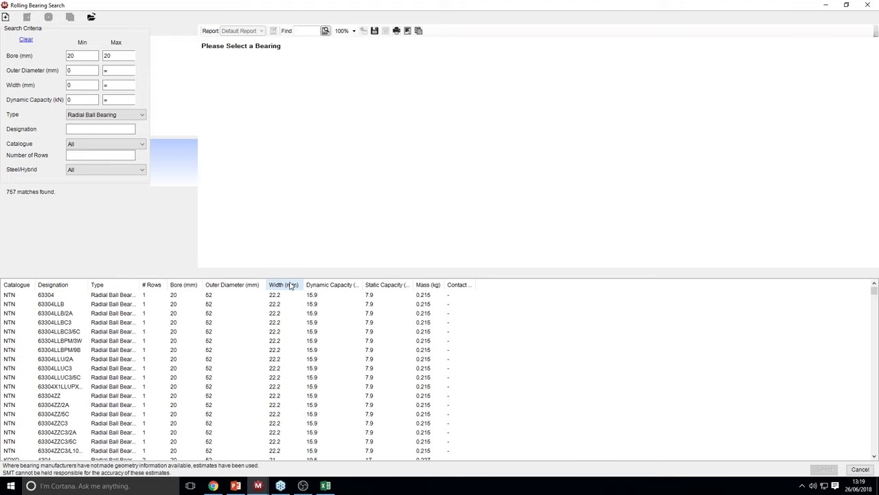
pyautogui.click(275, 313)
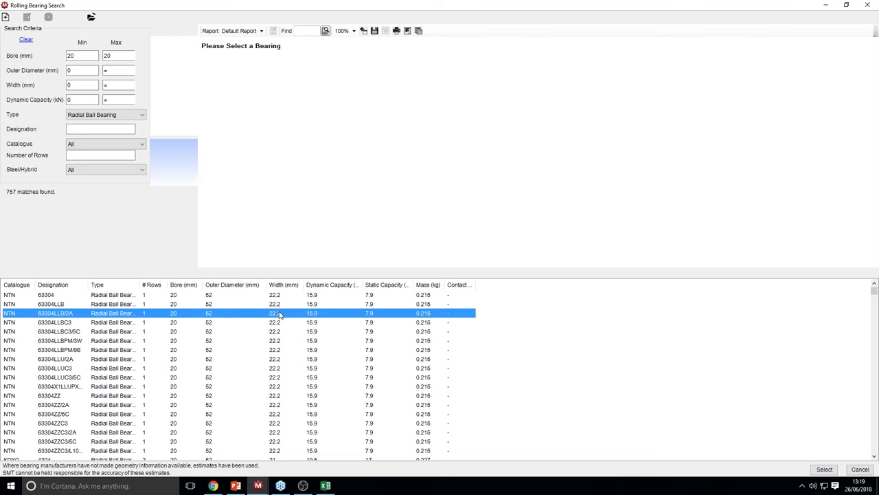
pyautogui.click(281, 352)
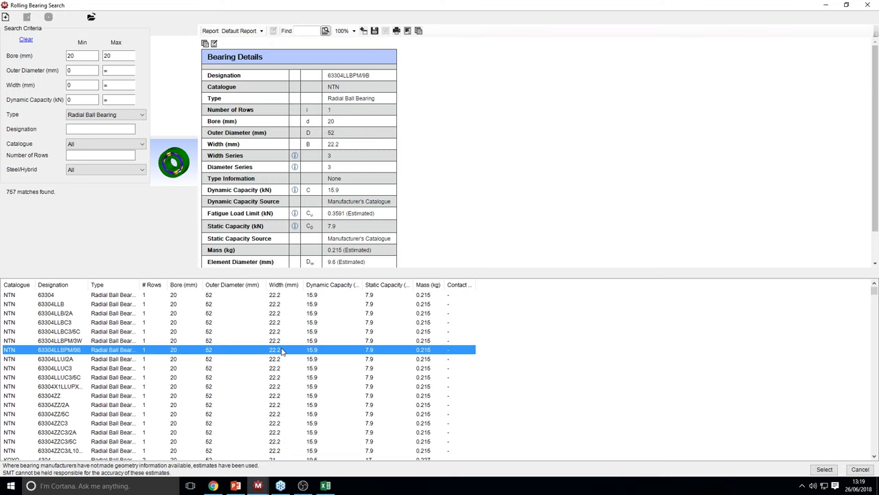
pyautogui.scroll(-4, 281, 352)
pyautogui.click(279, 360)
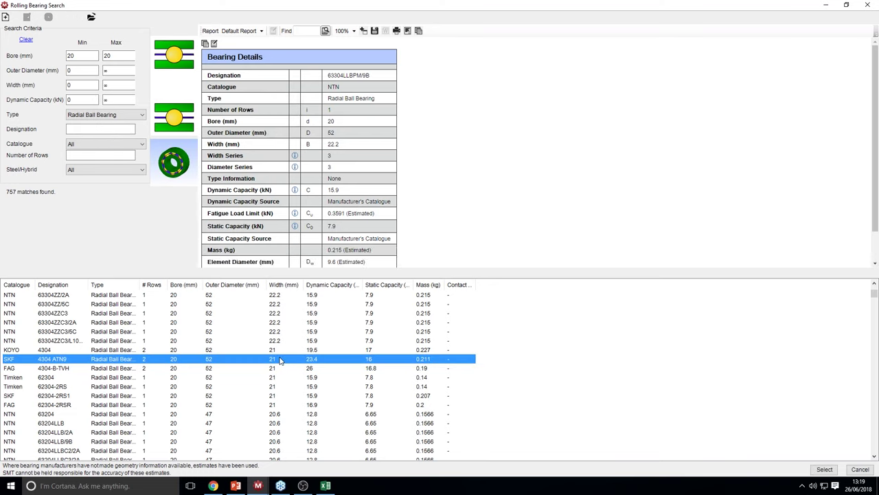
pyautogui.click(282, 387)
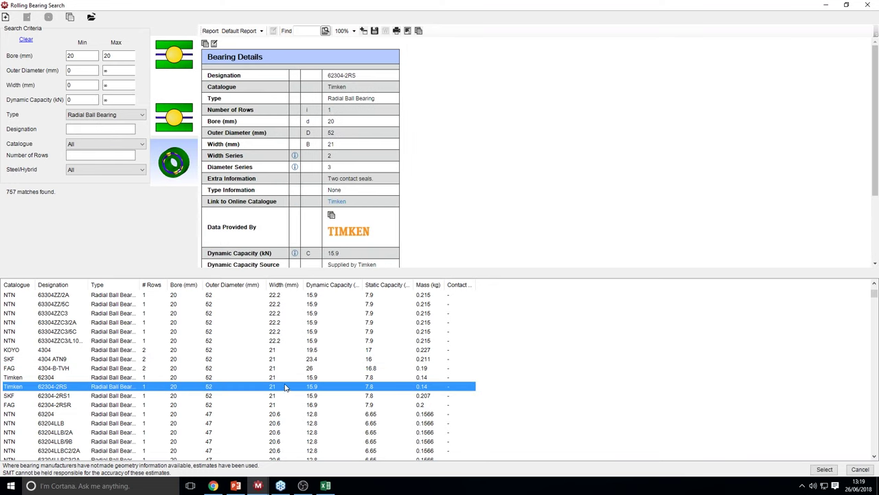
pyautogui.click(825, 469)
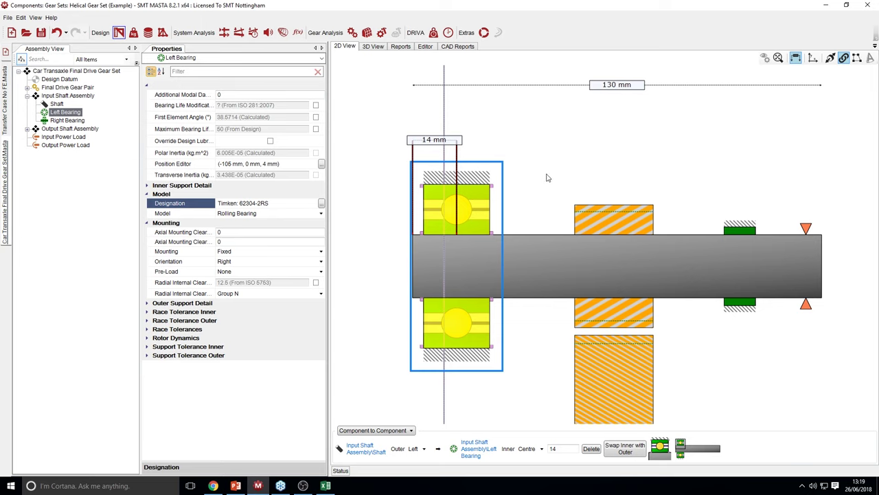
# Change the model of the input shaft's right bearing to Rolling Bearing
pyautogui.click(678, 264)
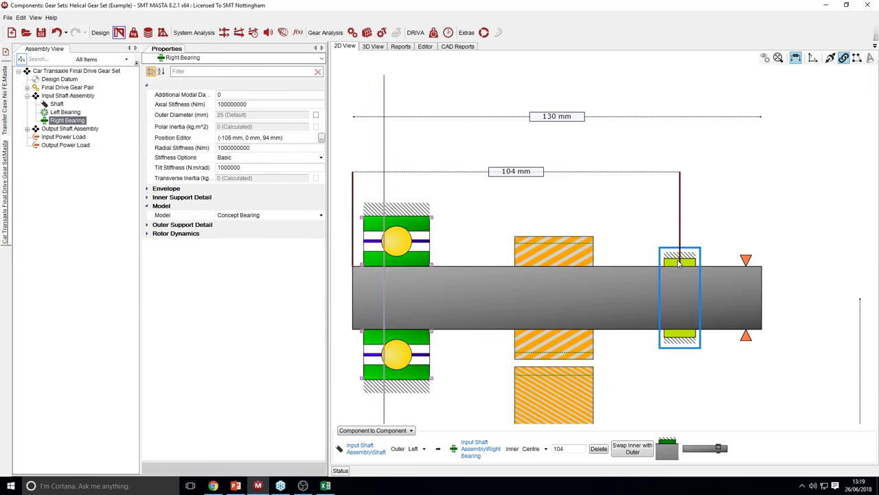
pyautogui.click(249, 214)
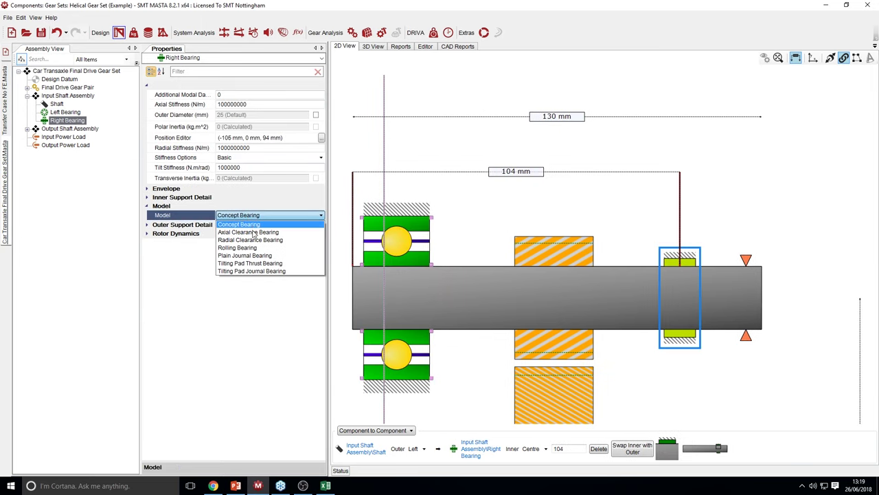
pyautogui.click(240, 248)
# Search the catalogues for Cylindrical Roller Bearing types and assign NTN F204 to the right bearing
pyautogui.click(321, 192)
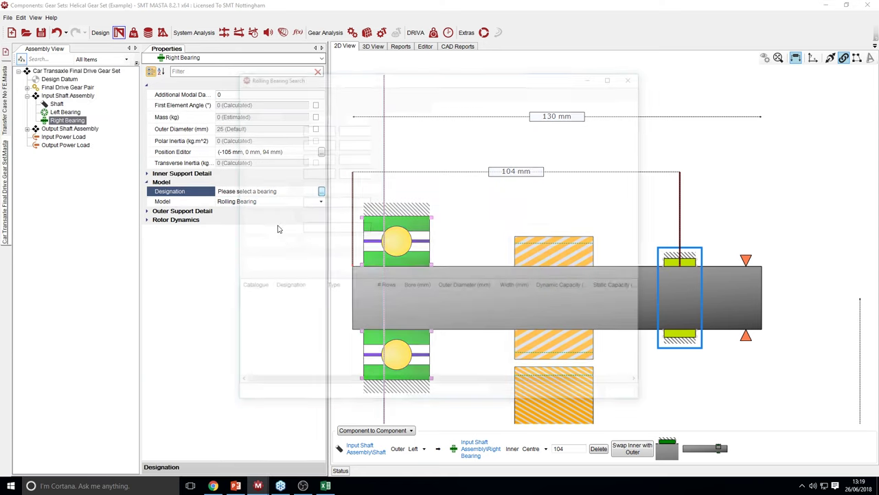
pyautogui.click(334, 187)
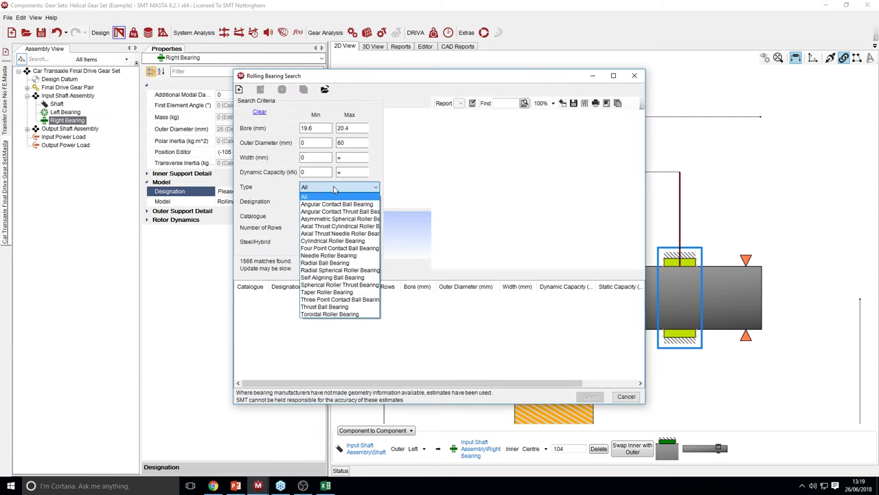
pyautogui.click(333, 240)
pyautogui.click(411, 314)
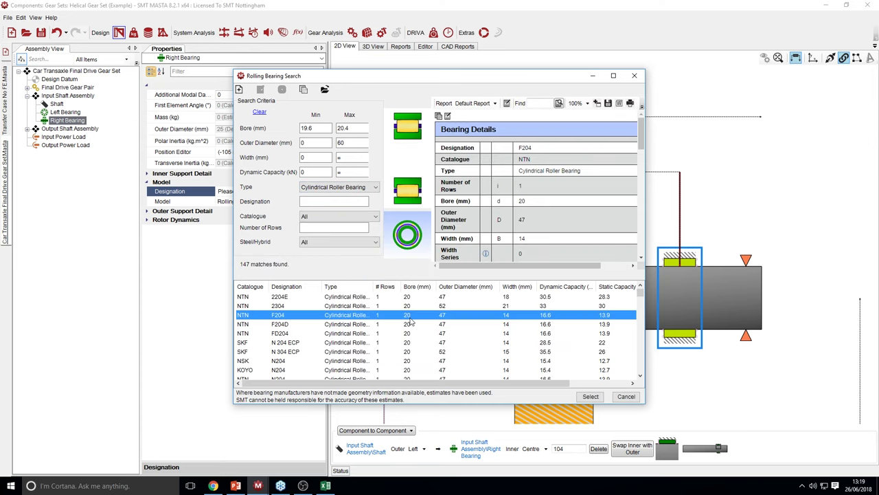
pyautogui.click(586, 399)
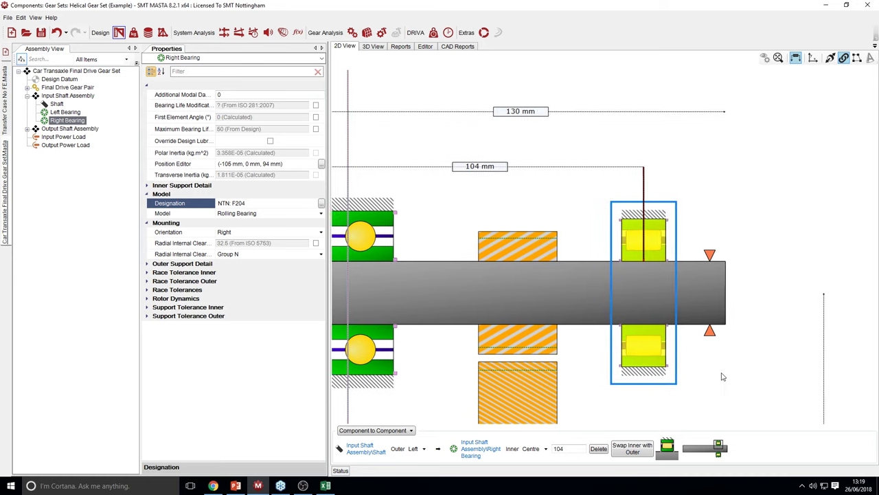
pyautogui.scroll(-3, 714, 371)
pyautogui.moveTo(655, 384); pyautogui.dragTo(630, 335, button='middle')
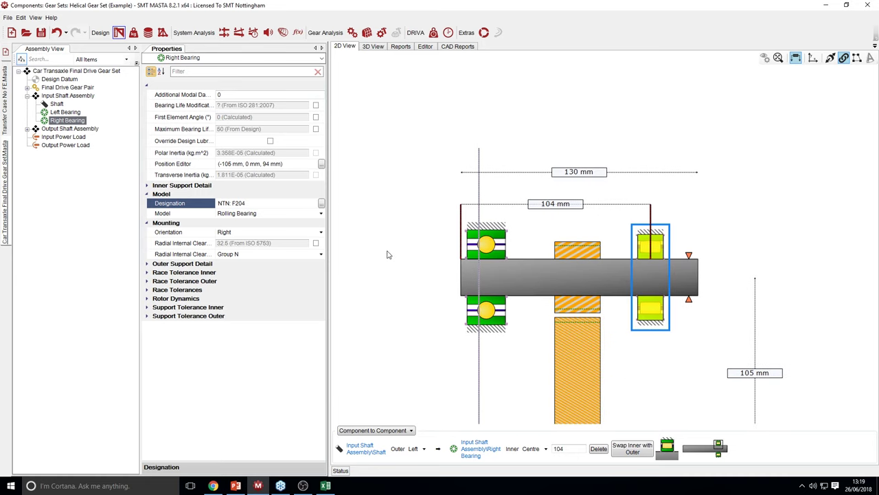
# Review the left bearing's properties with full names readable, including the radial internal clearance class and maximum bearing life modification factor
pyautogui.click(493, 236)
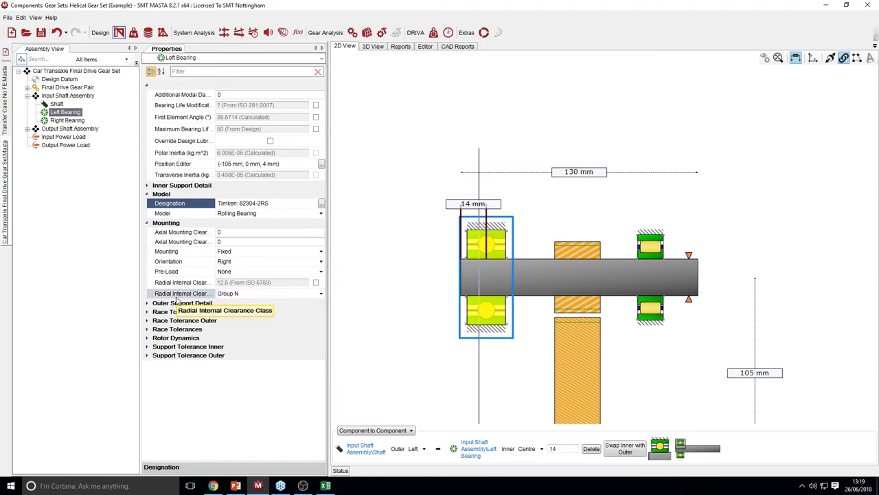
pyautogui.click(282, 295)
pyautogui.click(282, 296)
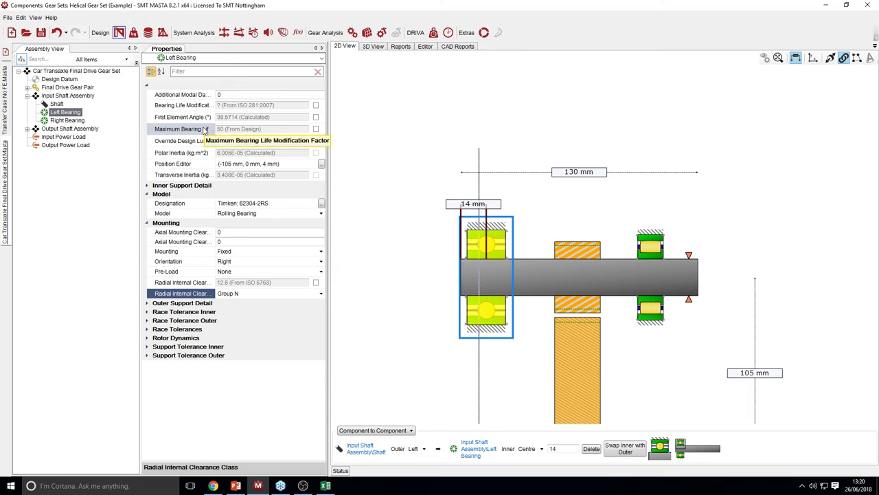
pyautogui.moveTo(213, 128); pyautogui.dragTo(248, 128)
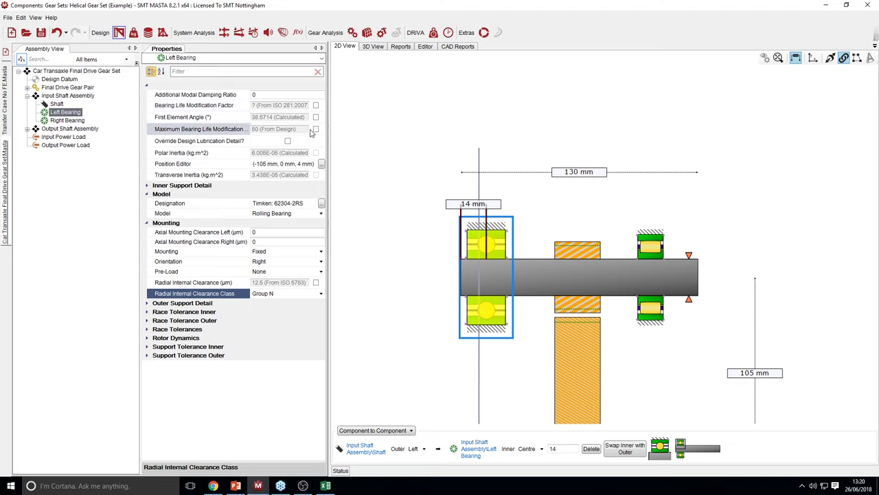
pyautogui.moveTo(140, 165); pyautogui.dragTo(107, 166)
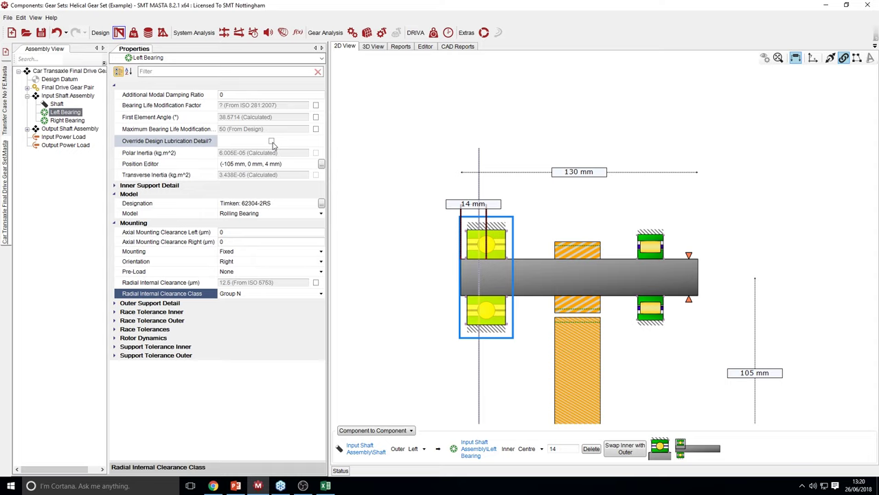
# Check the assembly's lubrication detail, override the design lubrication detail for the left bearing, and open its lubricant database
pyautogui.click(60, 71)
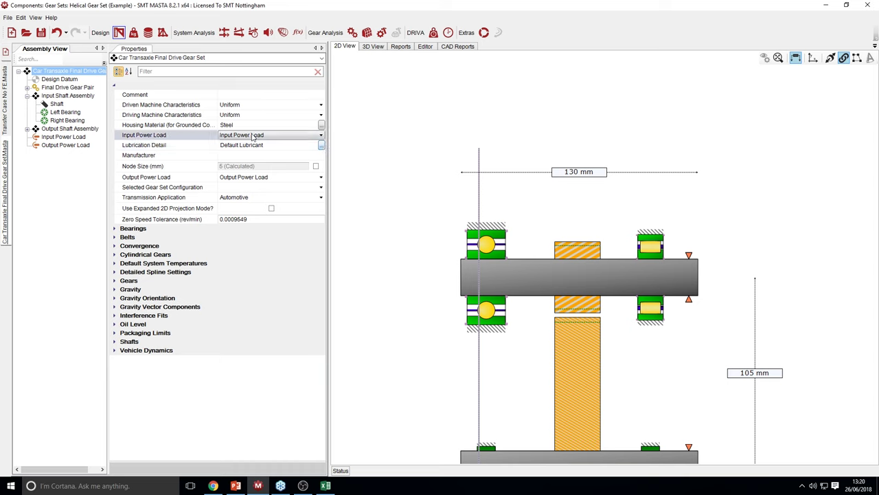
pyautogui.click(68, 114)
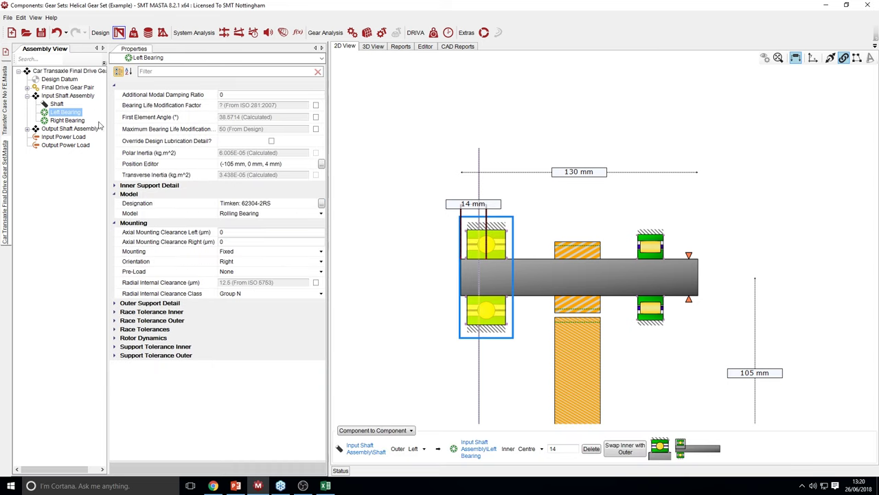
pyautogui.click(272, 142)
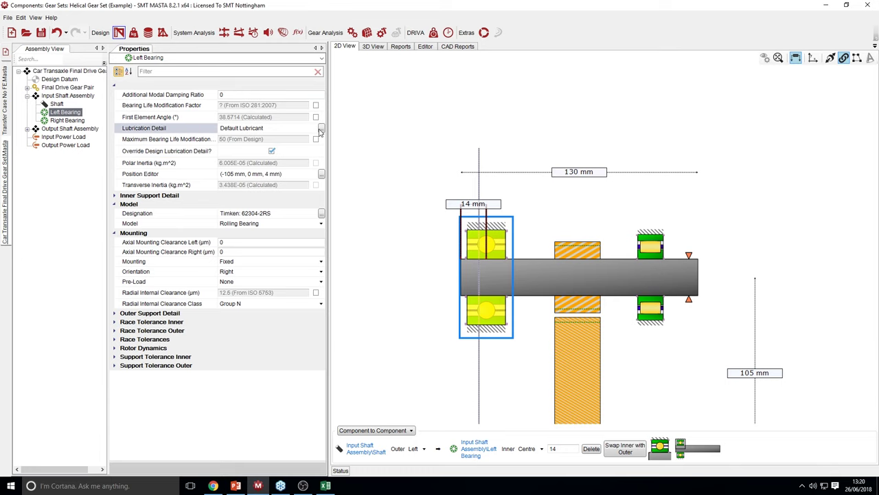
pyautogui.click(321, 129)
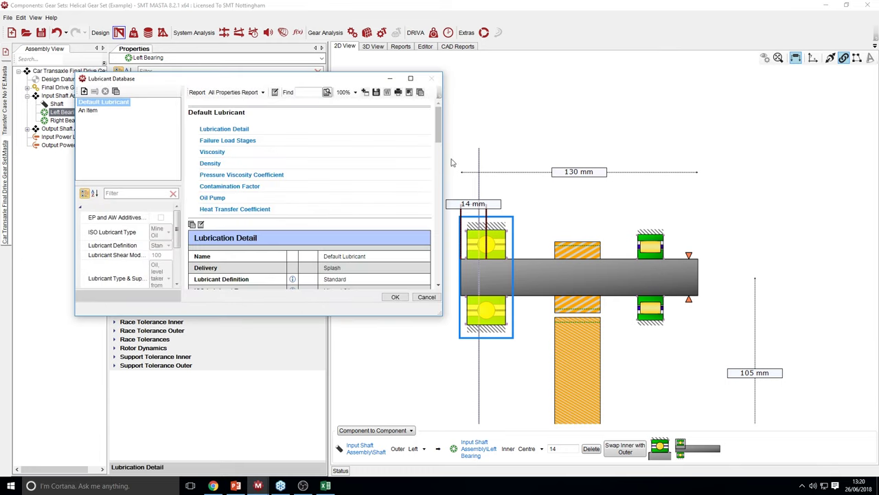
# Enlarge the lubricant database and examine the default lubricant's contamination factor settings
pyautogui.moveTo(350, 78); pyautogui.dragTo(514, 114)
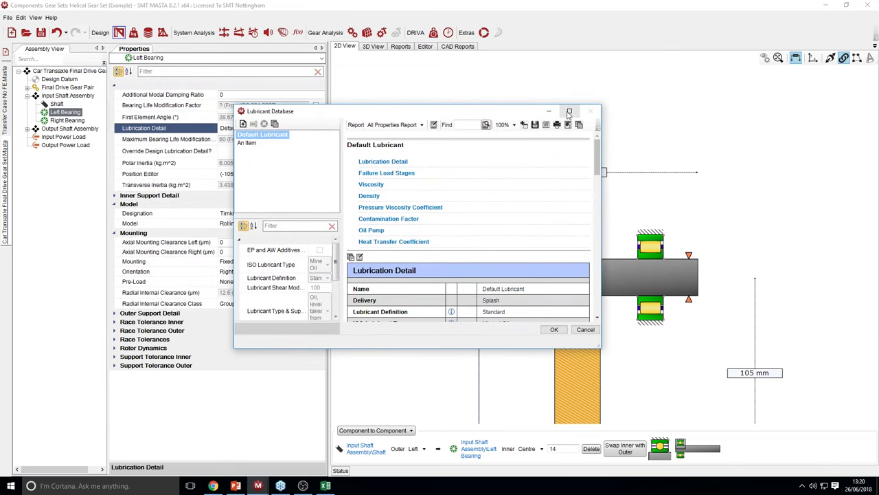
pyautogui.click(573, 114)
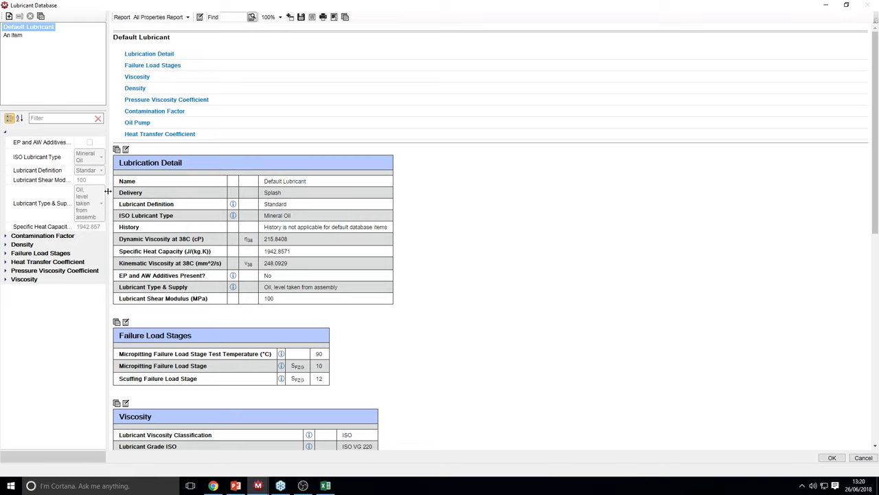
pyautogui.moveTo(108, 191); pyautogui.dragTo(212, 190)
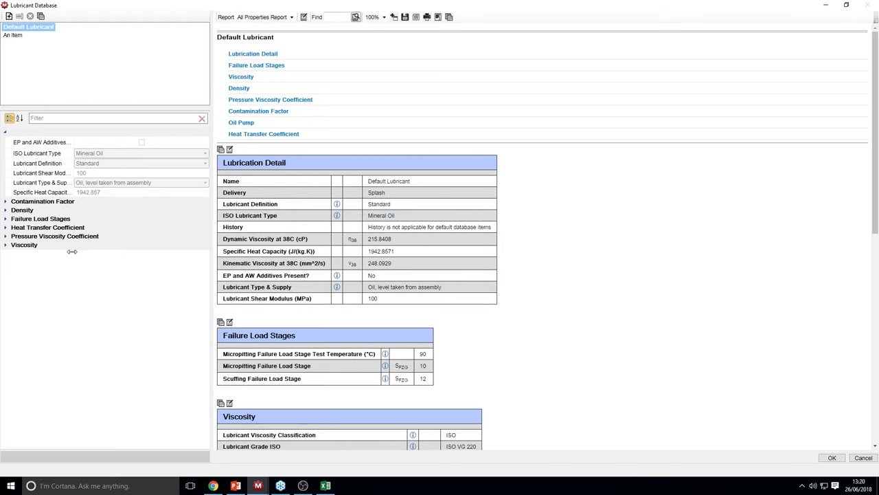
pyautogui.click(39, 203)
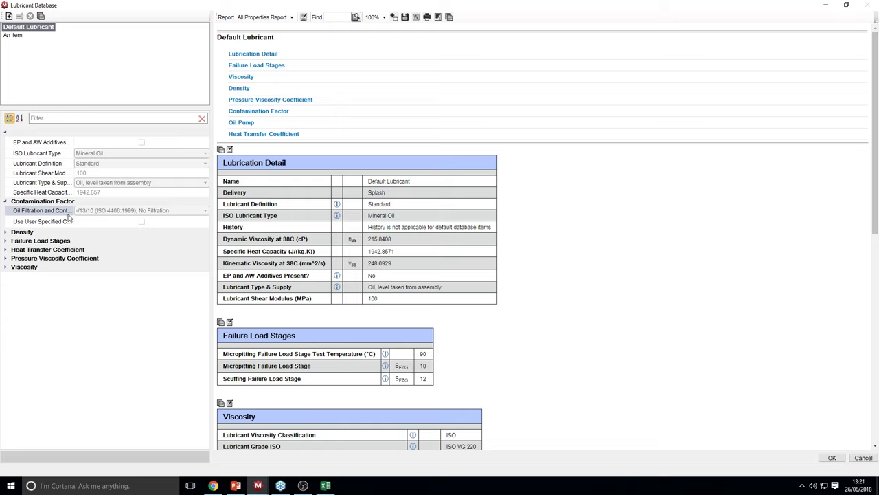
pyautogui.moveTo(72, 214); pyautogui.dragTo(98, 212)
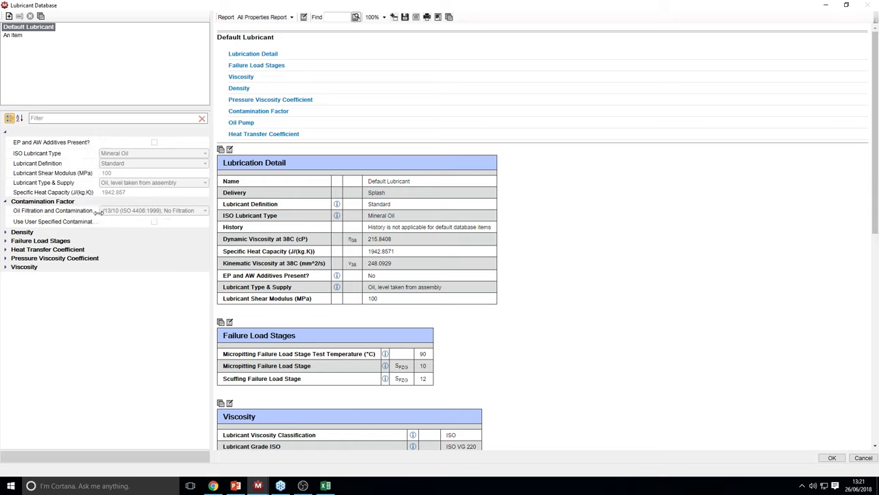
# Add a lubricant named New Lubricant to the database and select it for editing
pyautogui.click(79, 221)
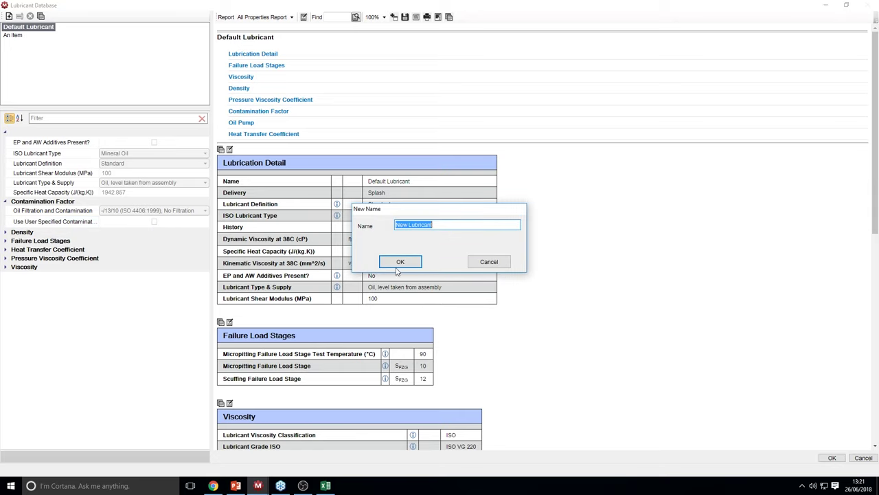
pyautogui.click(400, 261)
pyautogui.click(26, 44)
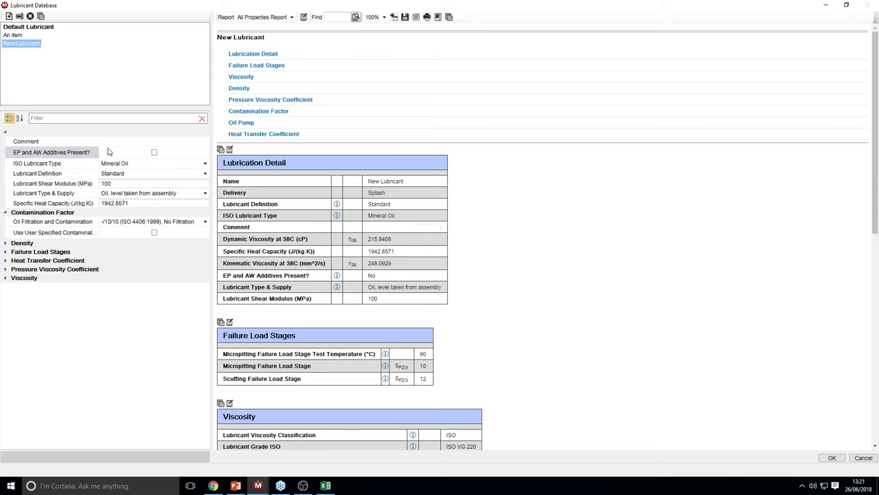
# Try the user-specified contamination factor option on the new lubricant and switch it back off
pyautogui.click(154, 232)
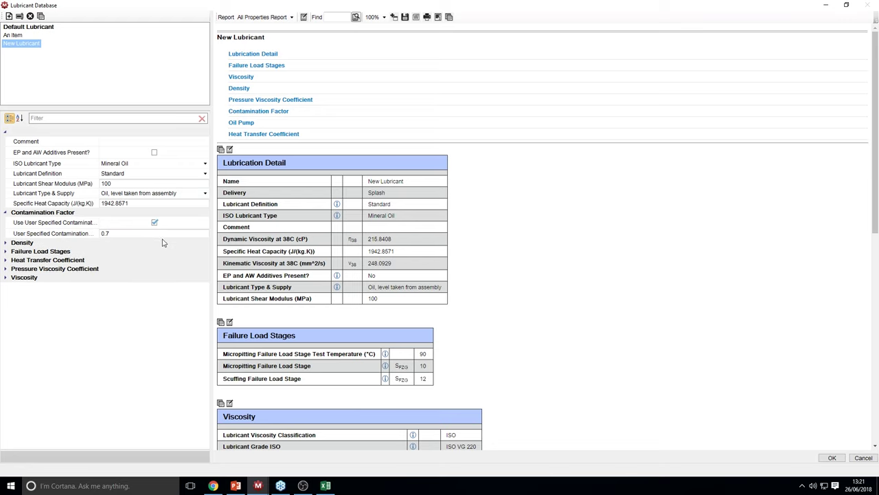
pyautogui.click(162, 237)
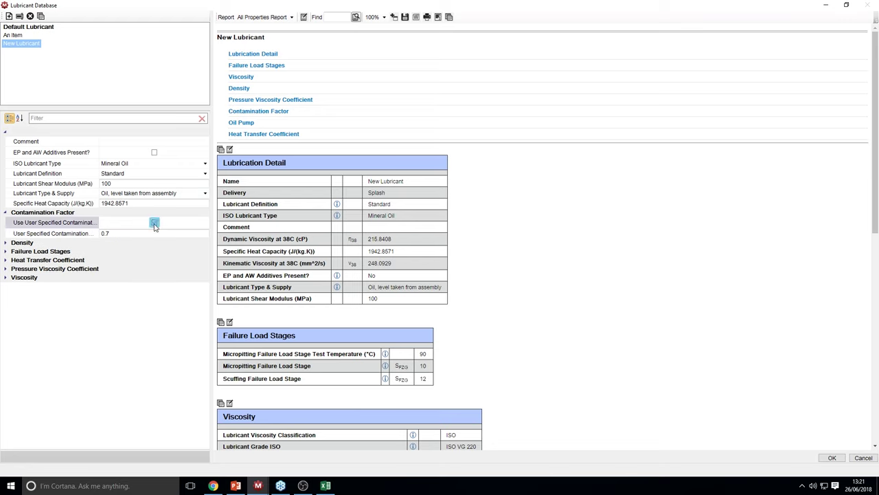
pyautogui.click(154, 222)
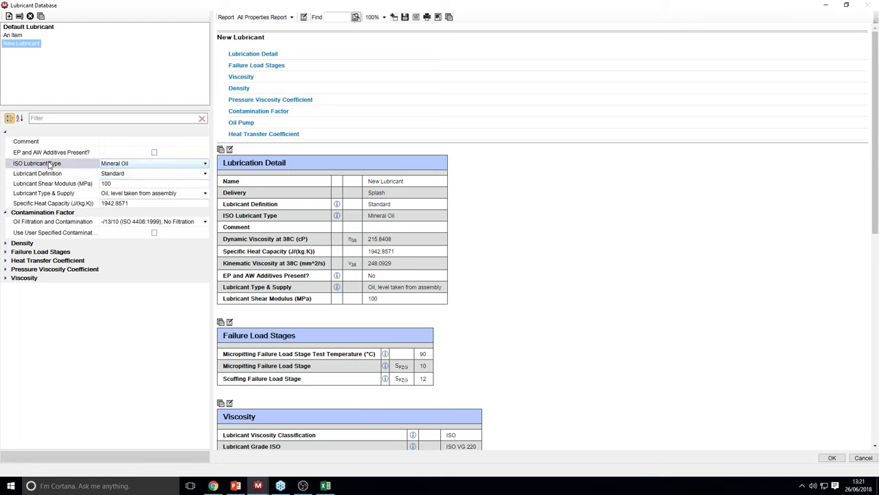
# Review the new lubricant's additives option, ISO lubricant type and pressure viscosity coefficient settings
pyautogui.moveTo(71, 155)
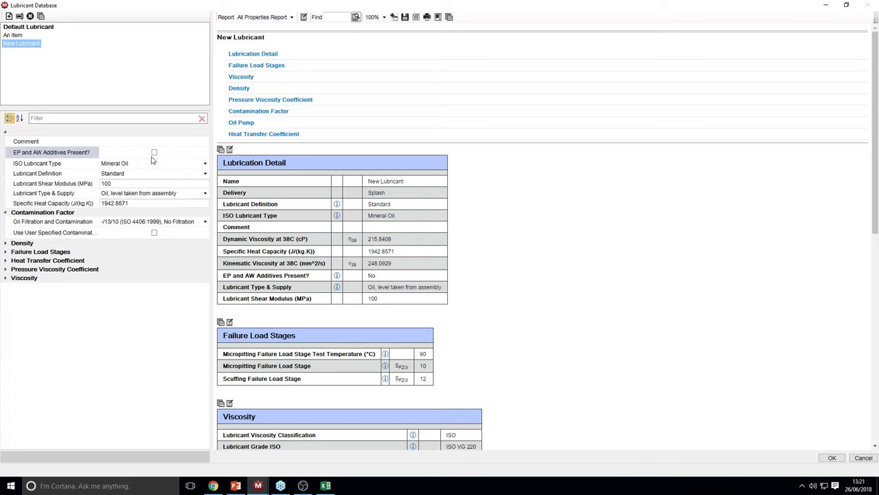
pyautogui.click(131, 166)
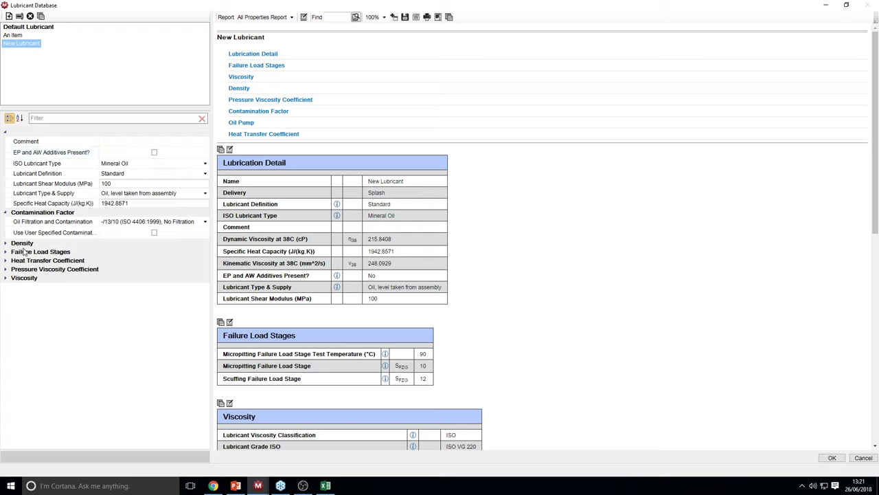
pyautogui.doubleClick(45, 270)
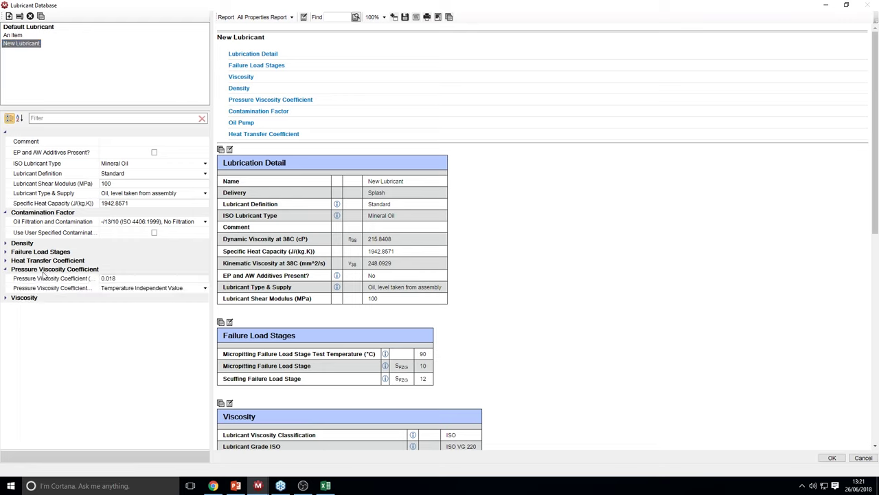
pyautogui.click(120, 278)
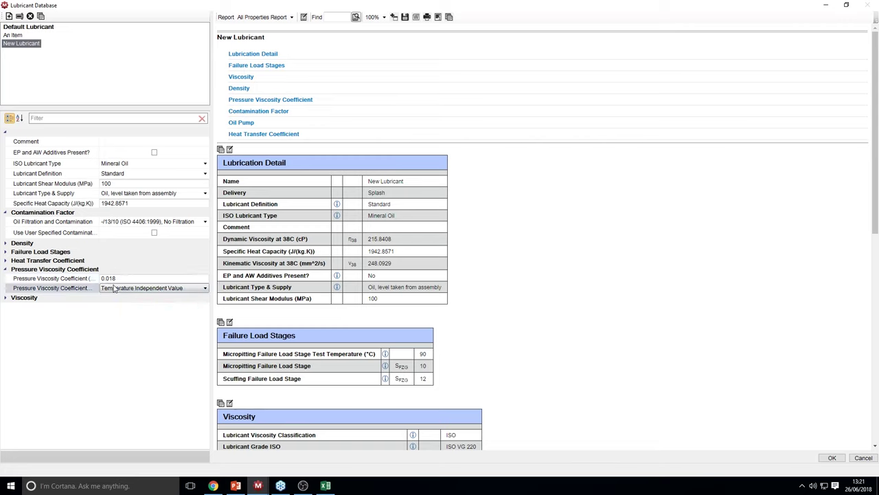
# Close the lubricant database without keeping the changes and turn off the left bearing's override of the design lubrication detail
pyautogui.doubleClick(52, 298)
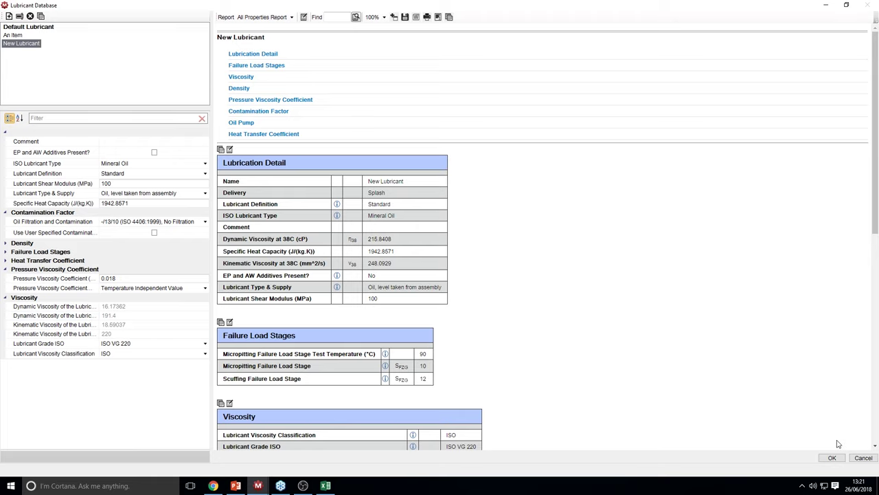
pyautogui.click(864, 458)
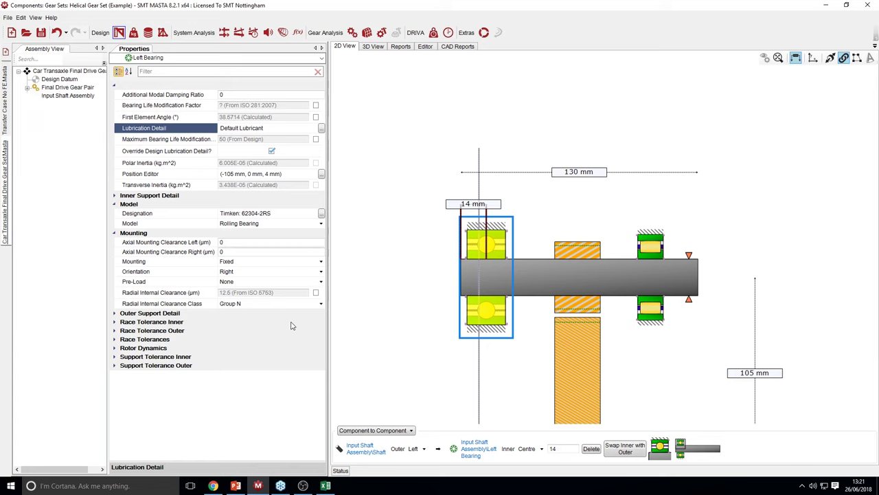
pyautogui.click(272, 151)
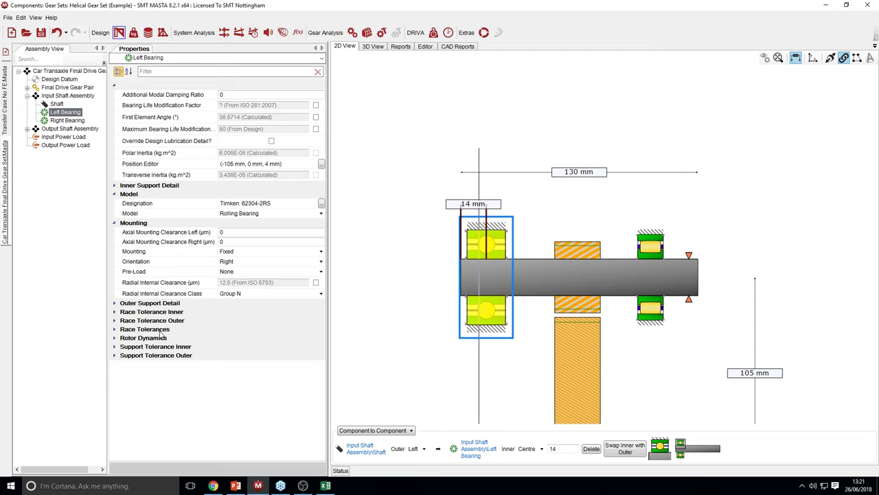
# Review the left bearing's inner race tolerance settings and set its Bearing Tolerance Definition to Classes
pyautogui.scroll(3, 481, 233)
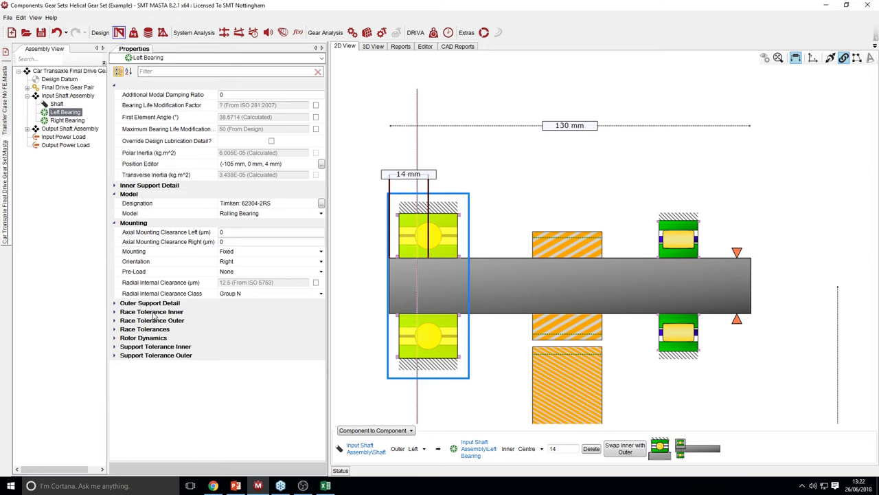
pyautogui.click(155, 313)
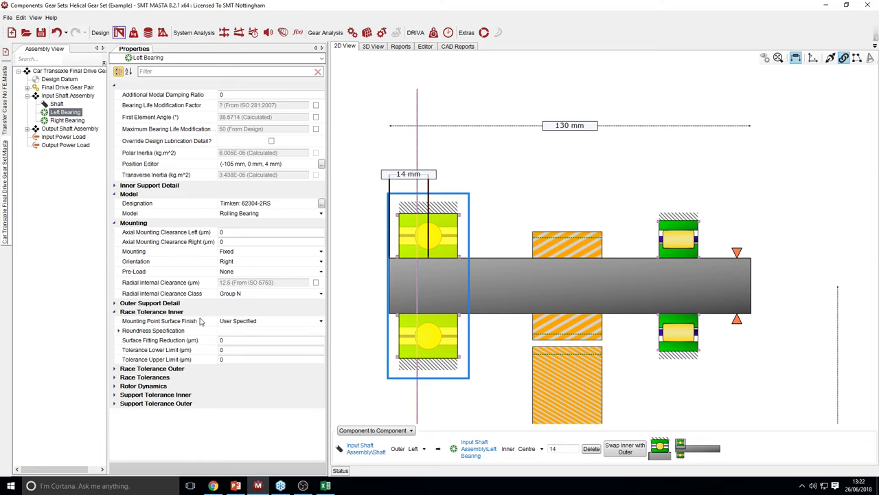
pyautogui.click(151, 378)
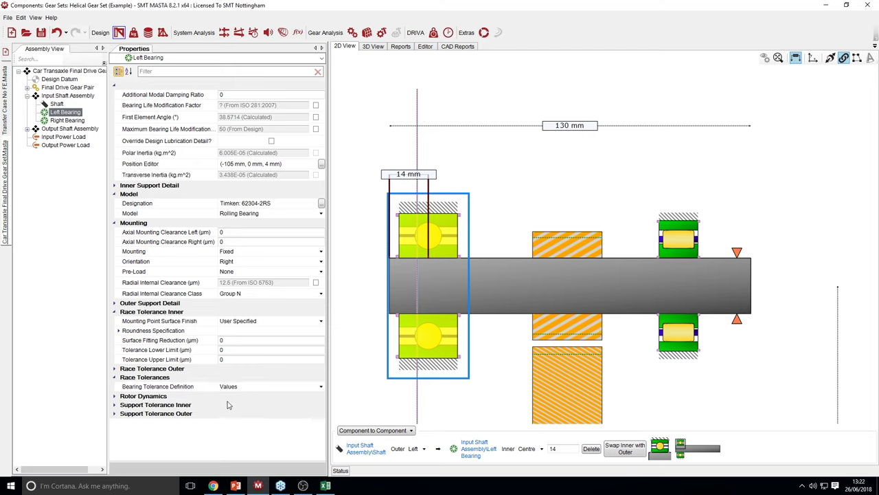
pyautogui.click(234, 386)
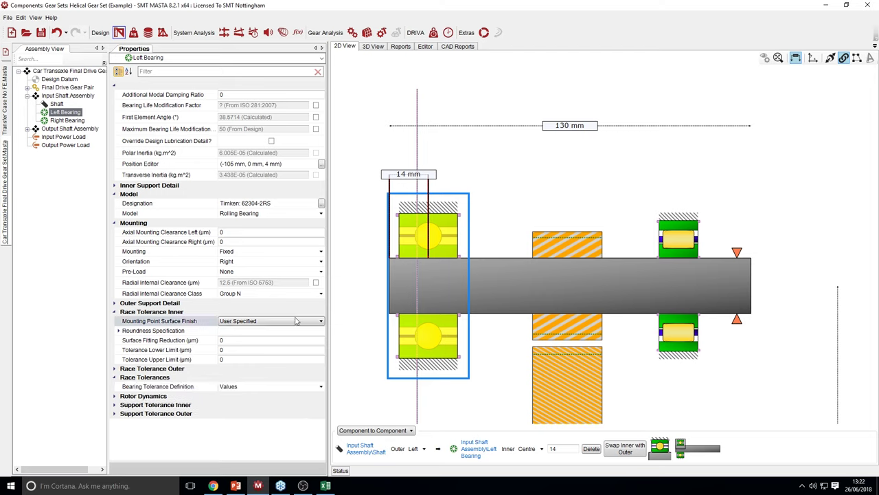
pyautogui.click(176, 332)
pyautogui.scroll(3, 498, 307)
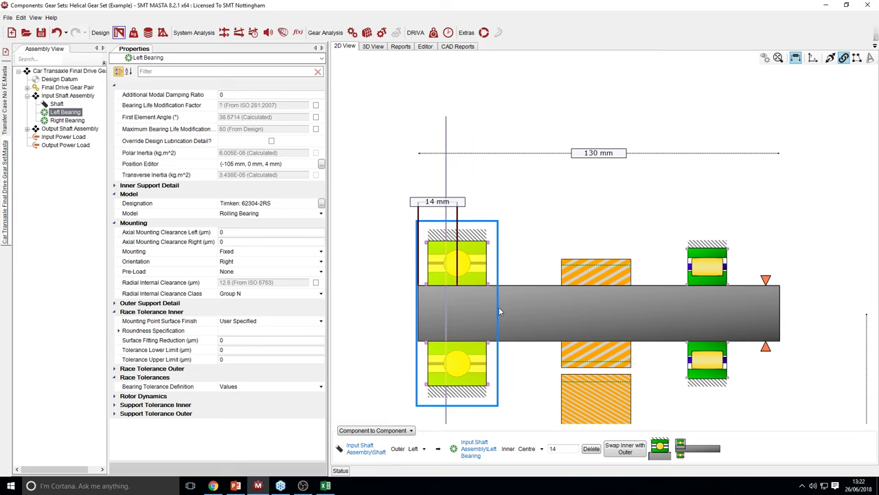
pyautogui.scroll(1, 472, 300)
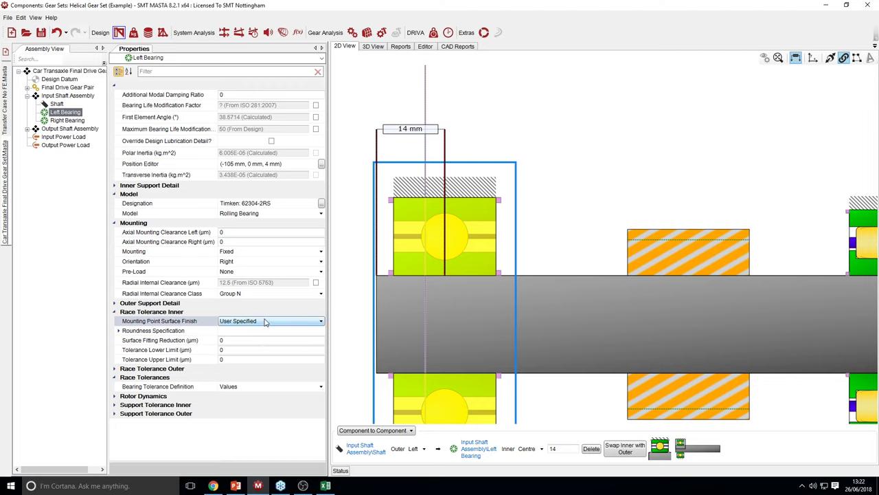
pyautogui.click(251, 386)
pyautogui.click(253, 388)
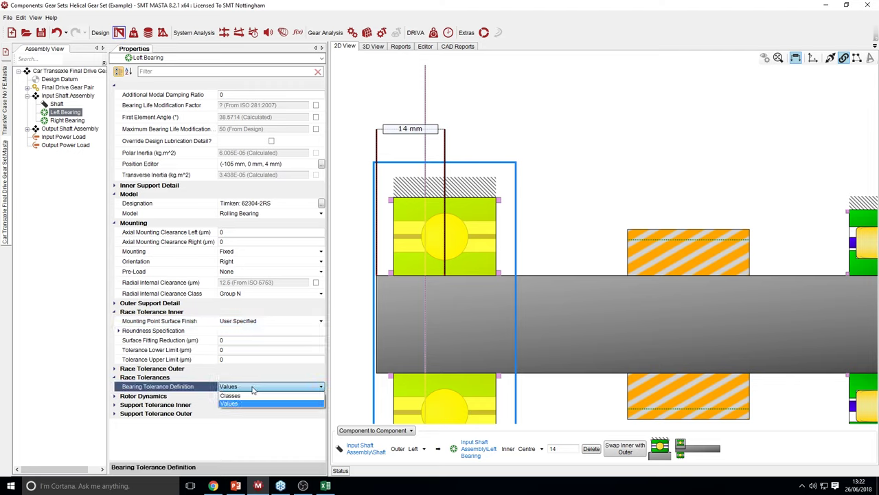
pyautogui.click(233, 396)
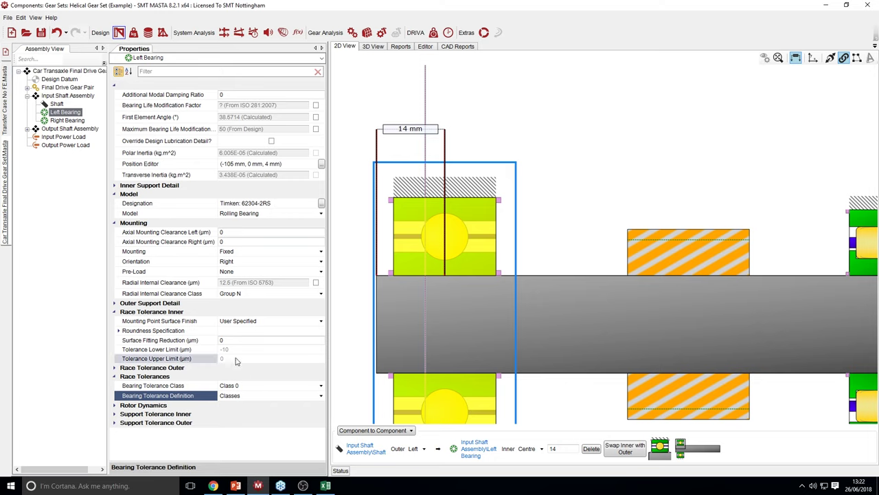
pyautogui.moveTo(533, 236); pyautogui.dragTo(552, 221, button='middle')
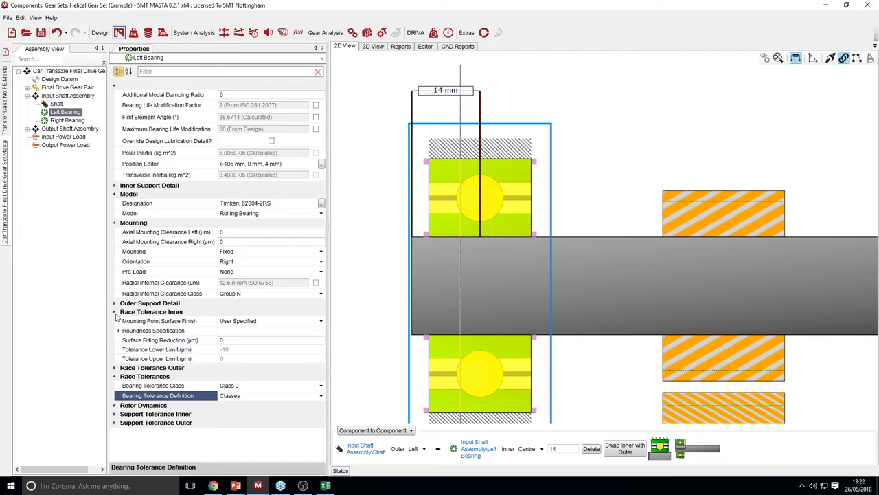
# Set the definition option of the left bearing's inner support tolerance to Classes
pyautogui.click(115, 312)
pyautogui.click(114, 223)
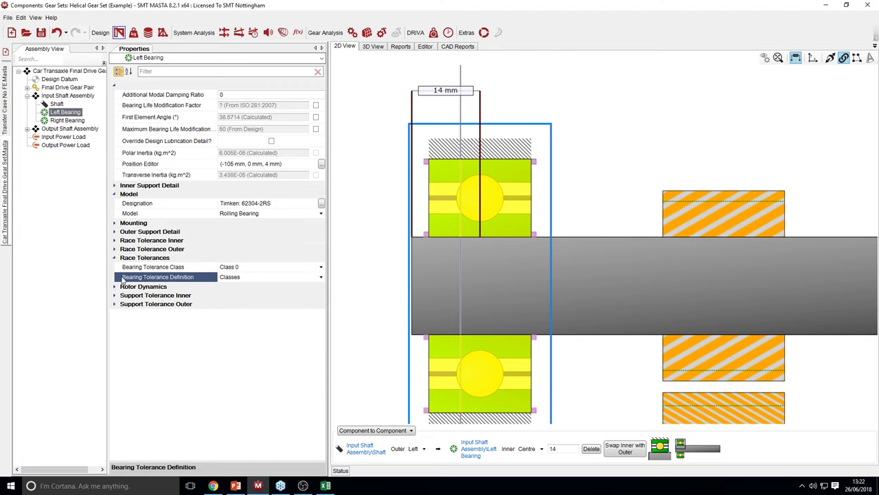
pyautogui.click(114, 294)
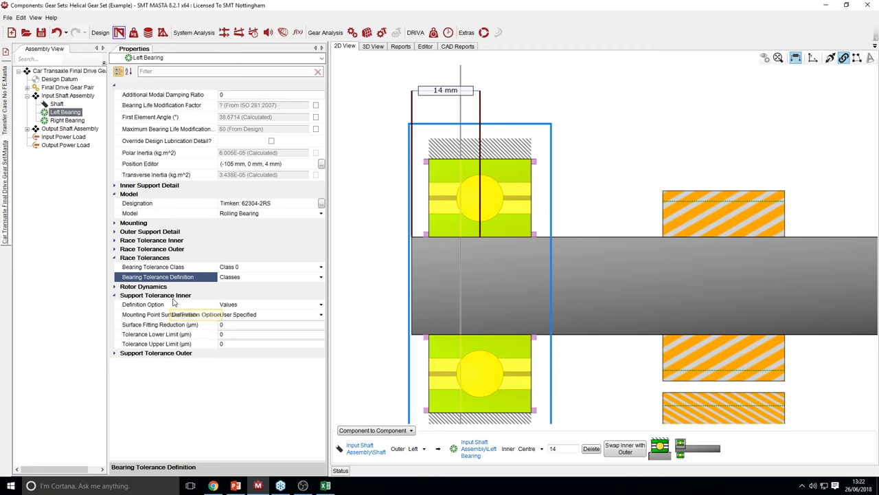
pyautogui.click(591, 269)
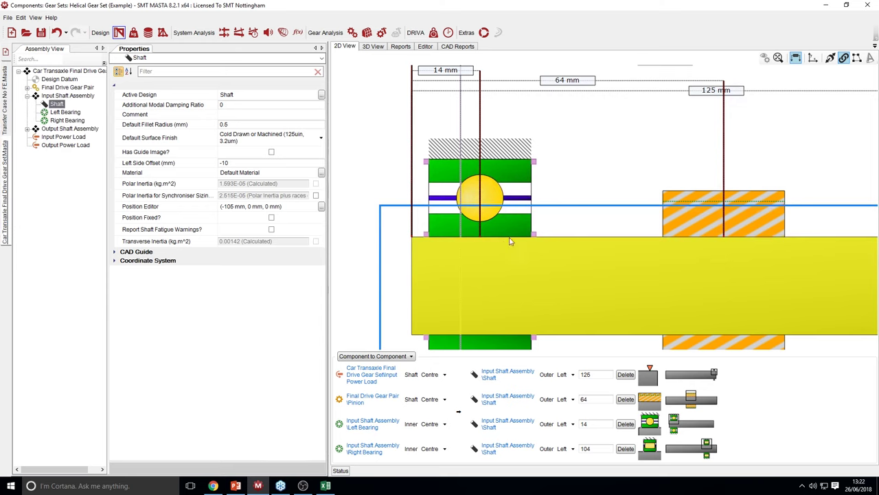
pyautogui.click(507, 226)
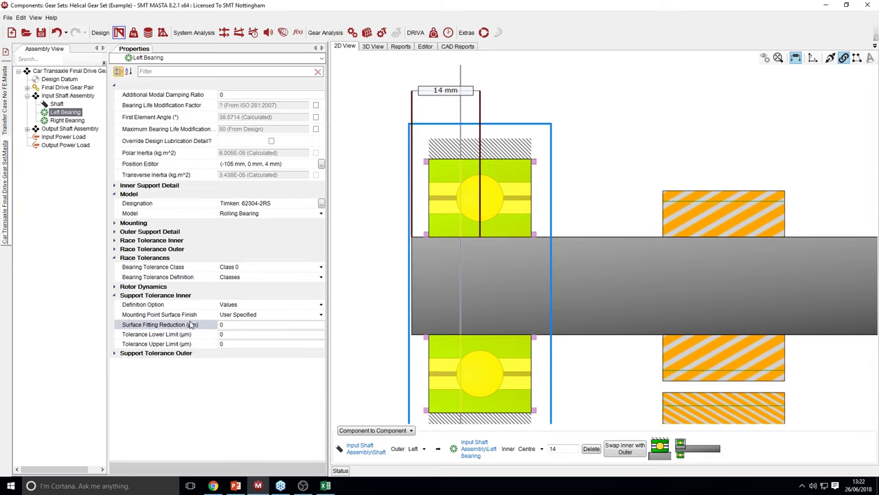
pyautogui.click(246, 307)
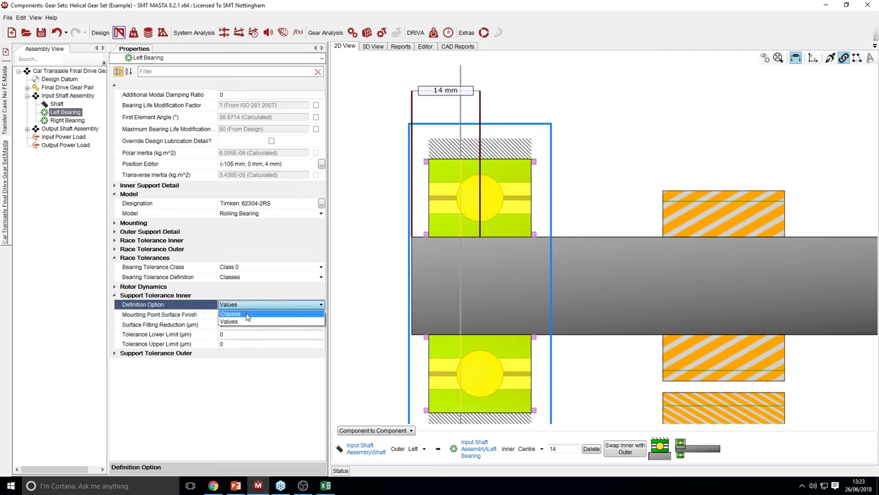
pyautogui.click(247, 314)
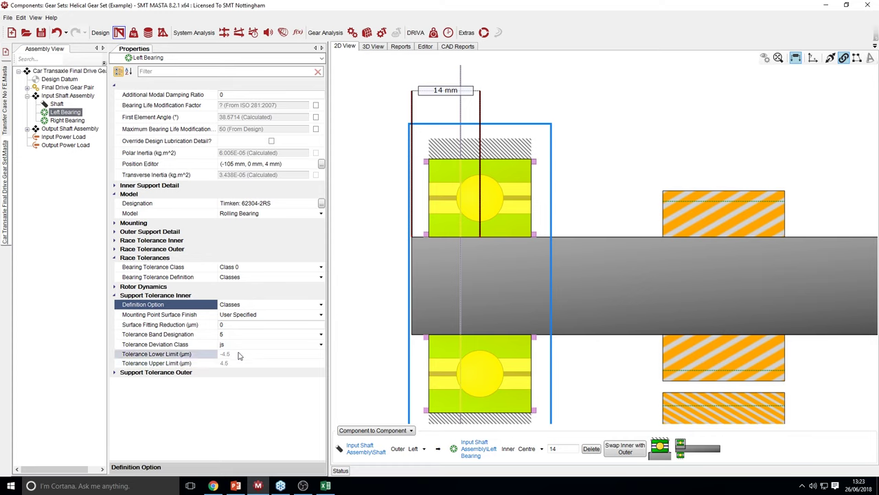
# Set the inner support's tolerance deviation class to m and its tolerance band designation to 6
pyautogui.click(235, 346)
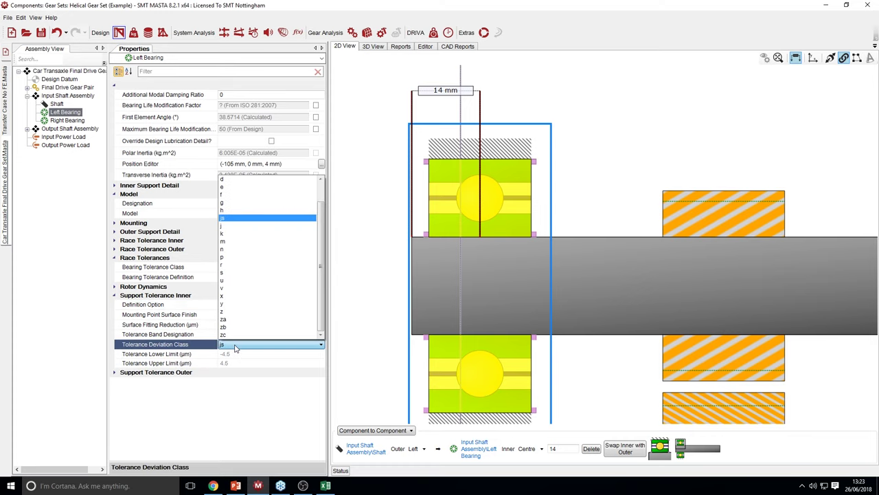
pyautogui.click(229, 240)
pyautogui.click(230, 335)
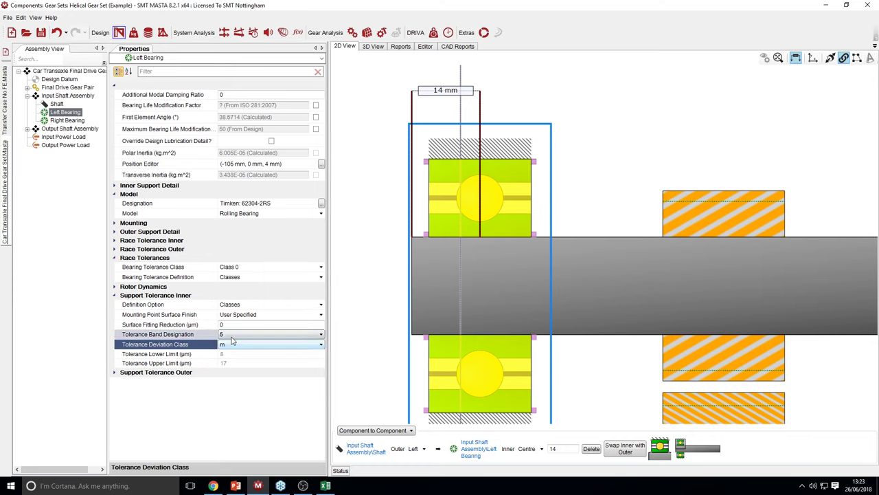
pyautogui.click(231, 382)
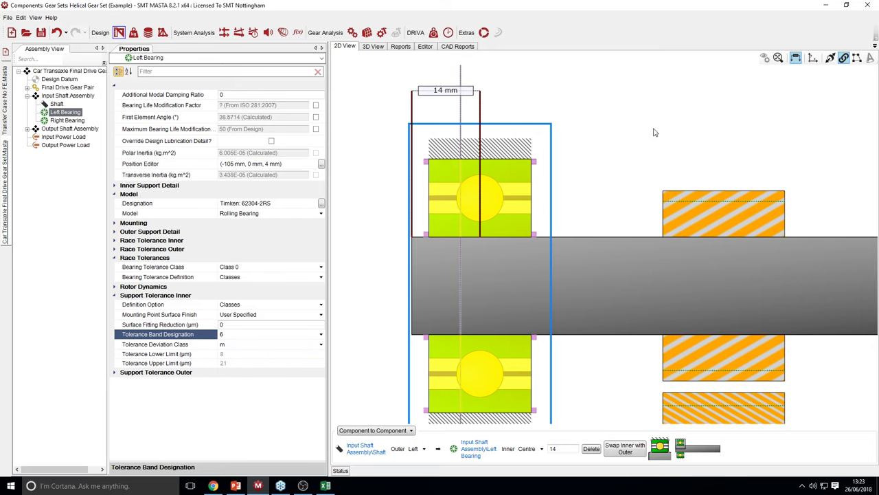
pyautogui.moveTo(653, 133); pyautogui.dragTo(584, 147, button='middle')
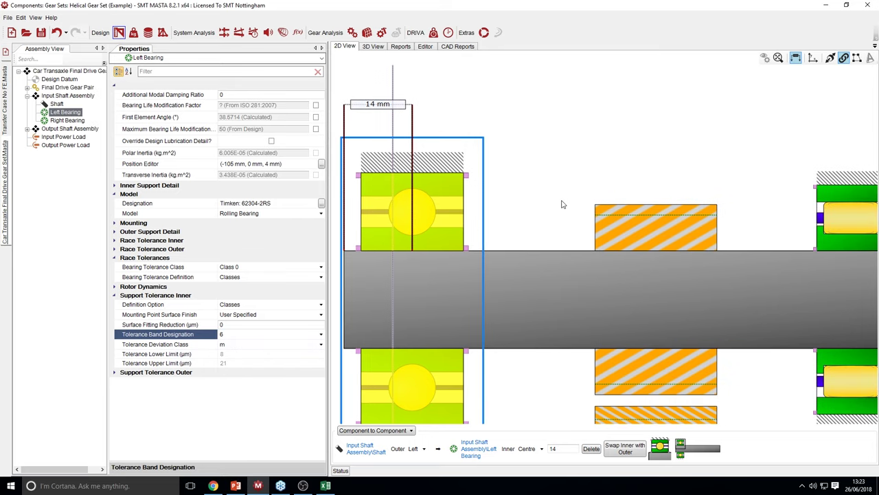
pyautogui.scroll(-2, 543, 170)
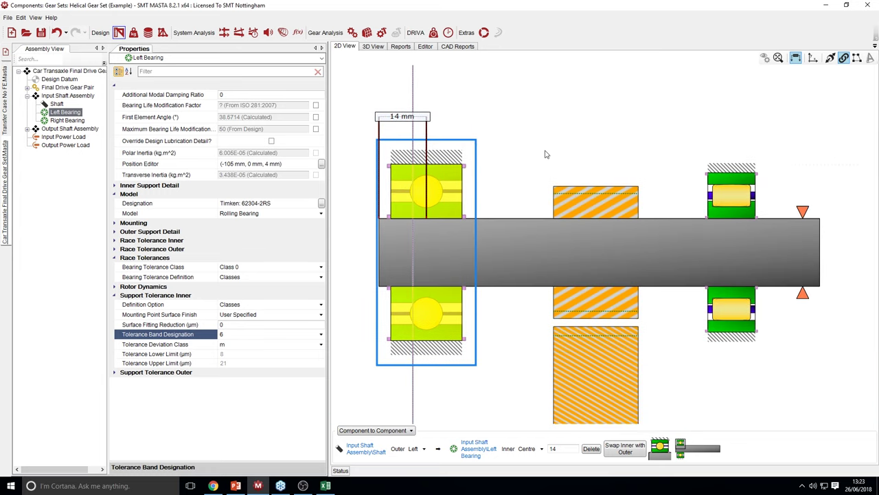
pyautogui.moveTo(545, 154); pyautogui.dragTo(548, 166, button='middle')
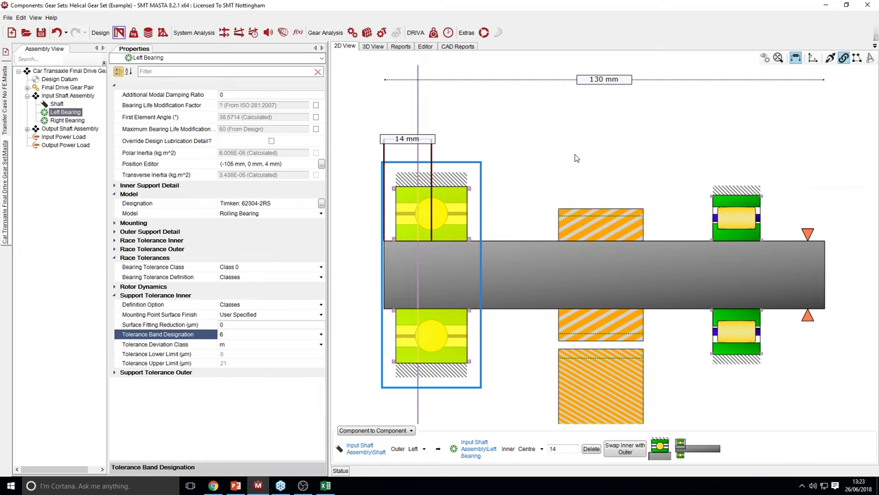
pyautogui.moveTo(577, 172)
pyautogui.mouseDown(button='middle')
pyautogui.moveTo(560, 166)
pyautogui.moveTo(553, 128)
pyautogui.mouseUp(button='middle')
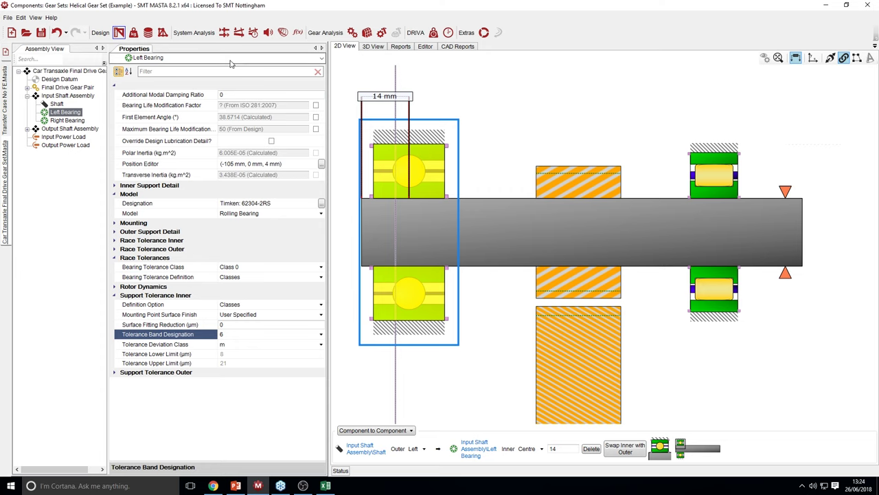
# Run the system deflection analysis for the 450 Nm Drive load case and show System Deflection Axial Loads on the 2D model
pyautogui.click(239, 33)
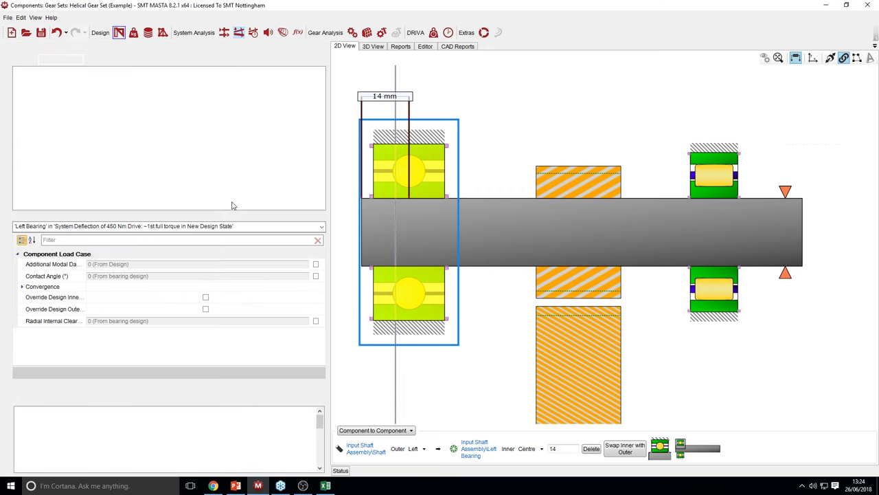
pyautogui.click(25, 399)
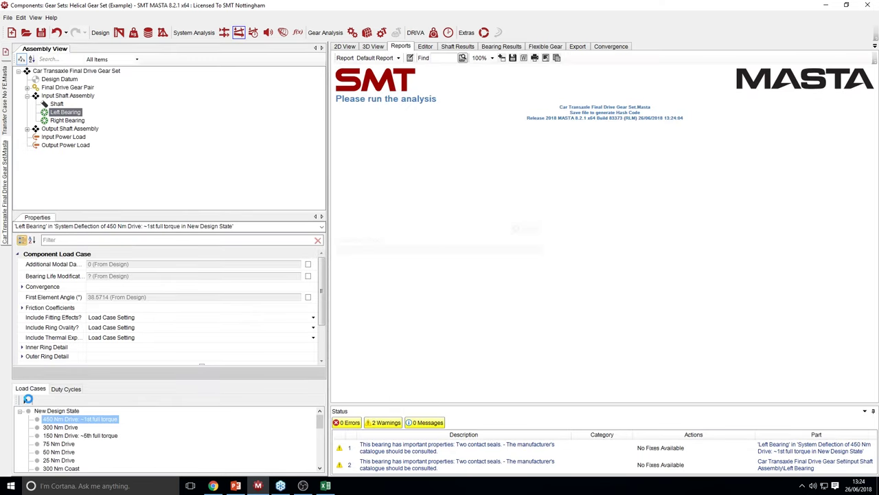
pyautogui.click(344, 46)
pyautogui.scroll(2, 526, 137)
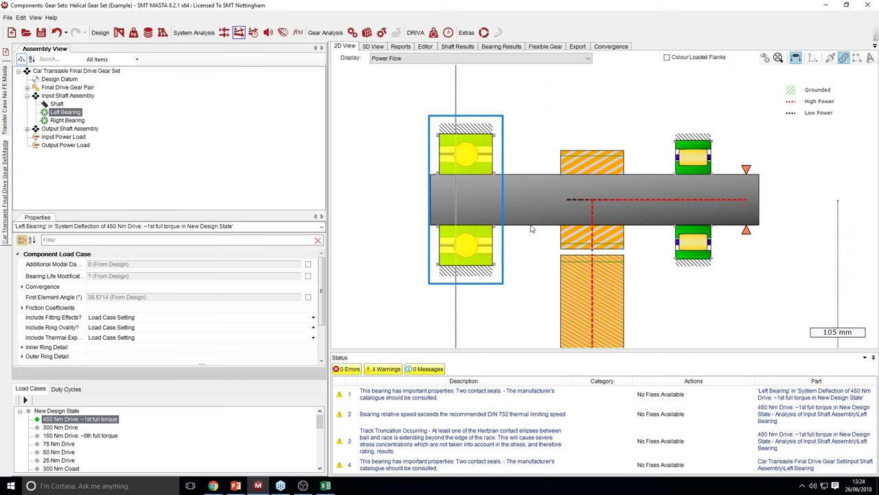
pyautogui.click(404, 59)
pyautogui.click(407, 77)
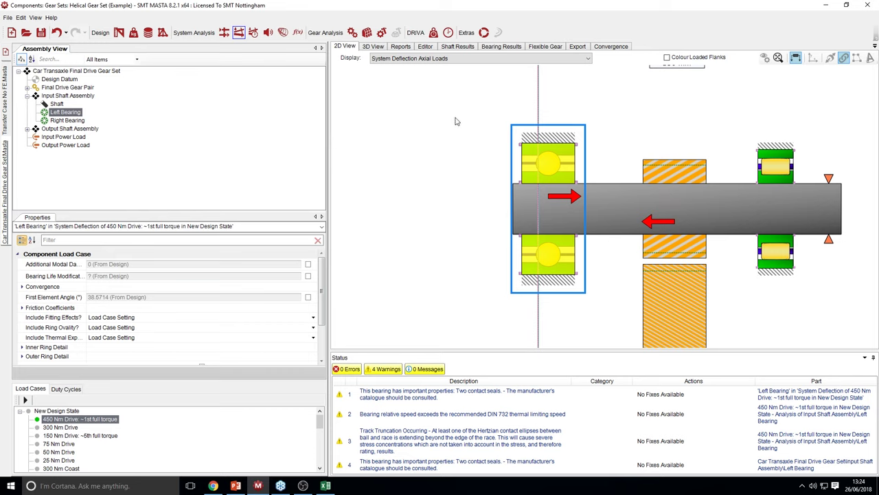
# Display the Hertzian semi-major dimension for the element closest to truncation and examine the left bearing's ball contacts up close
pyautogui.click(434, 61)
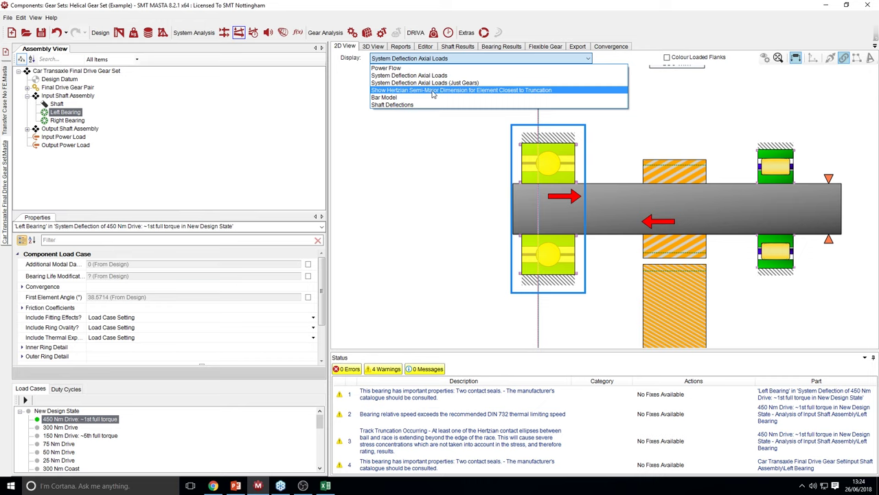
pyautogui.click(433, 90)
pyautogui.scroll(4, 533, 207)
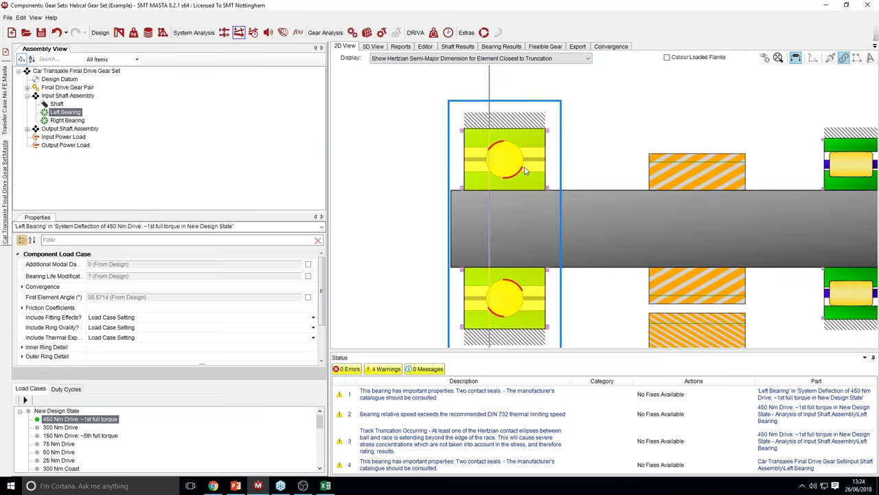
pyautogui.scroll(1, 610, 179)
pyautogui.scroll(2, 521, 183)
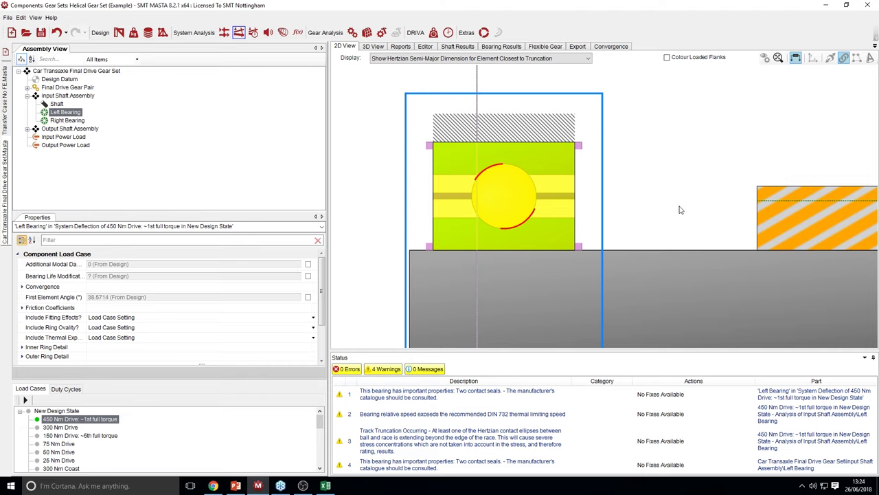
pyautogui.moveTo(680, 209); pyautogui.dragTo(705, 206)
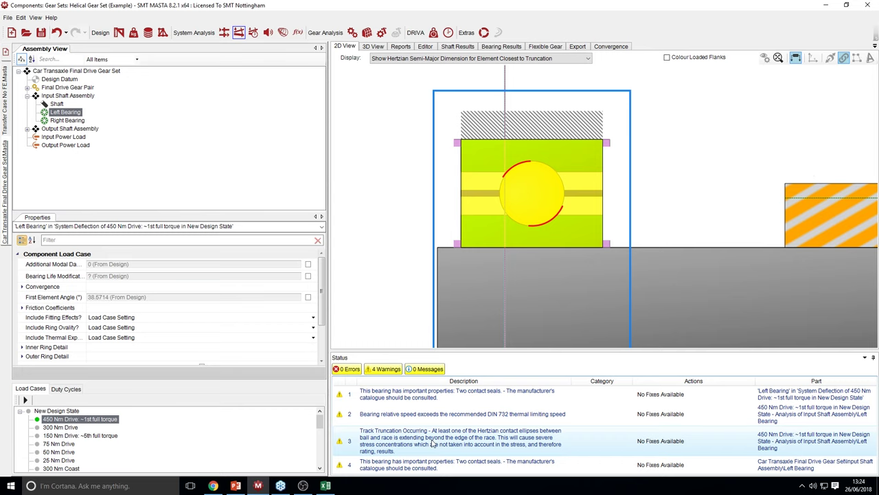
pyautogui.moveTo(671, 231); pyautogui.dragTo(666, 206)
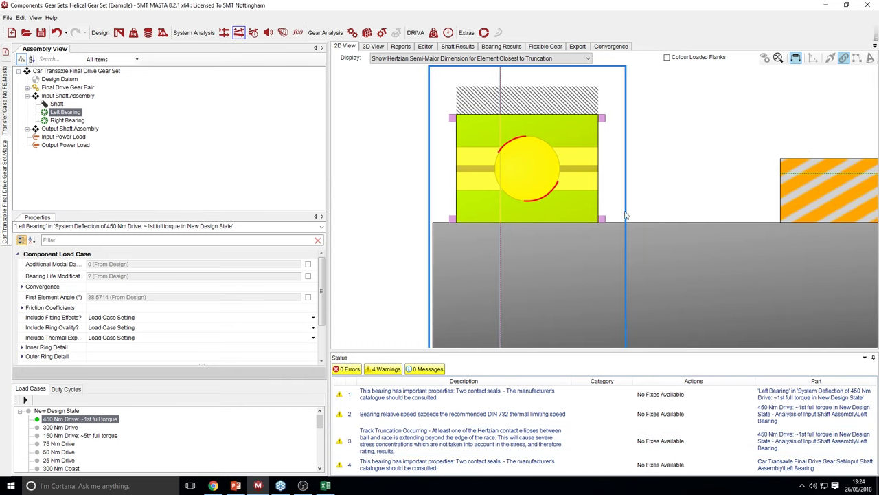
pyautogui.scroll(2, 625, 215)
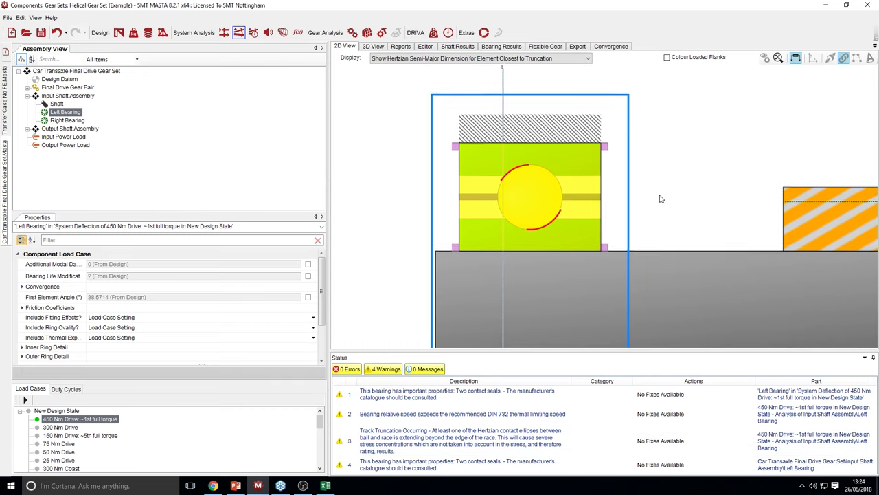
# Isolate the left bearing in the 3D view, hide its solid components and examine the load arrows on its balls
pyautogui.click(373, 46)
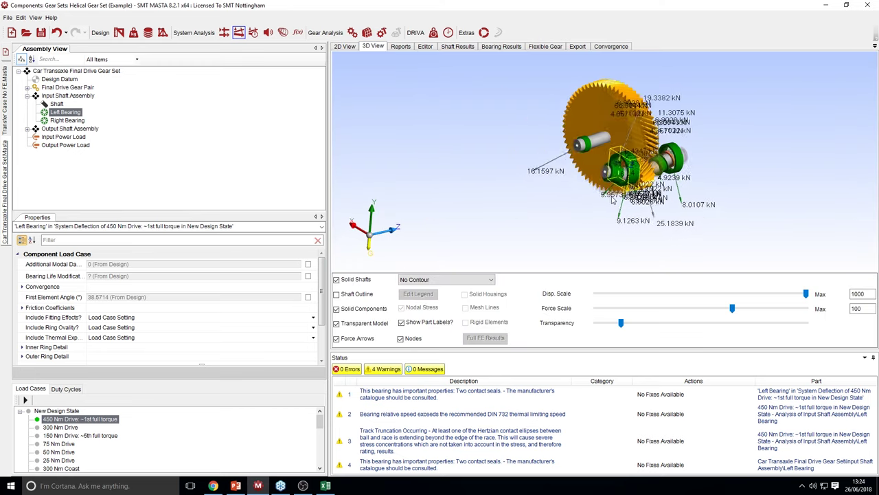
pyautogui.scroll(5, 614, 199)
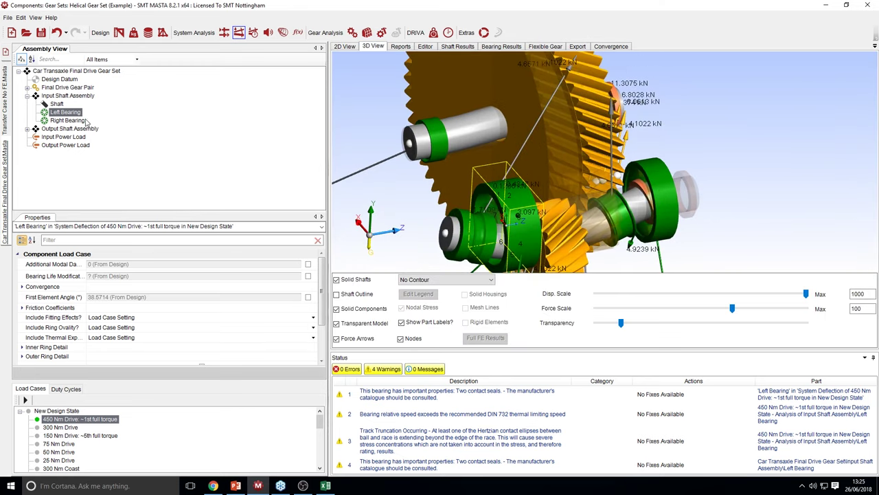
pyautogui.doubleClick(65, 112)
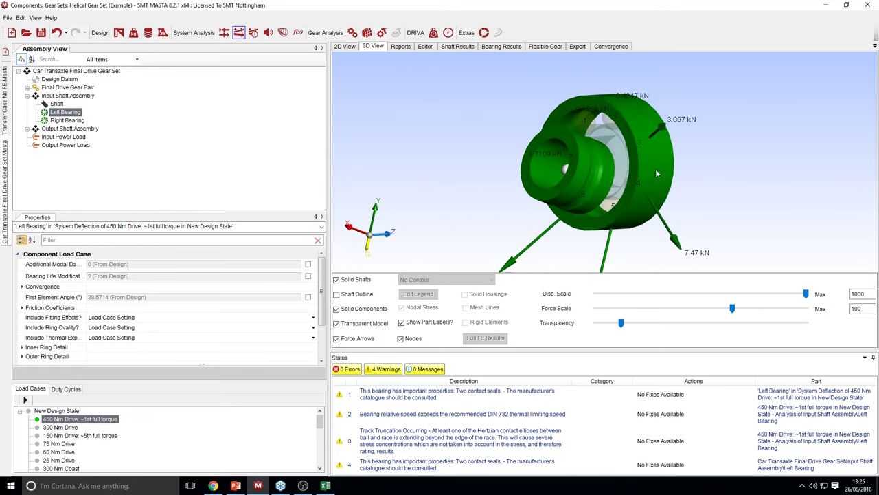
pyautogui.moveTo(656, 174); pyautogui.dragTo(685, 180)
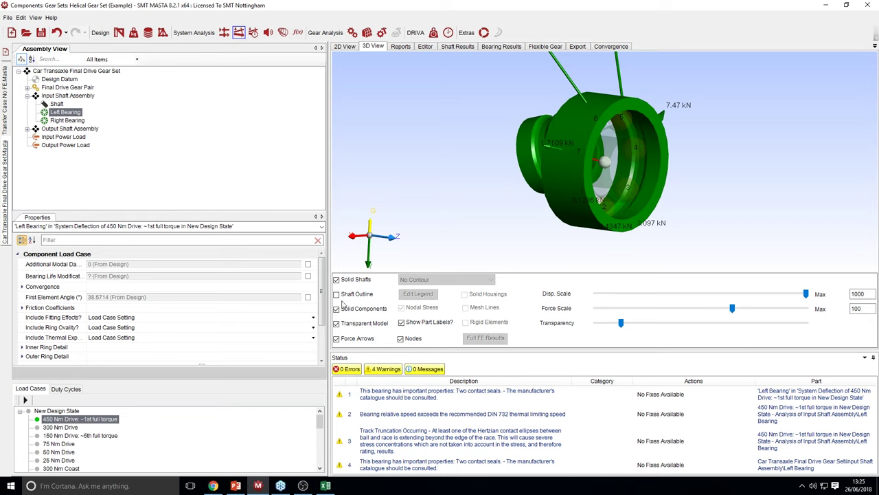
pyautogui.click(337, 308)
pyautogui.moveTo(659, 206); pyautogui.dragTo(564, 155)
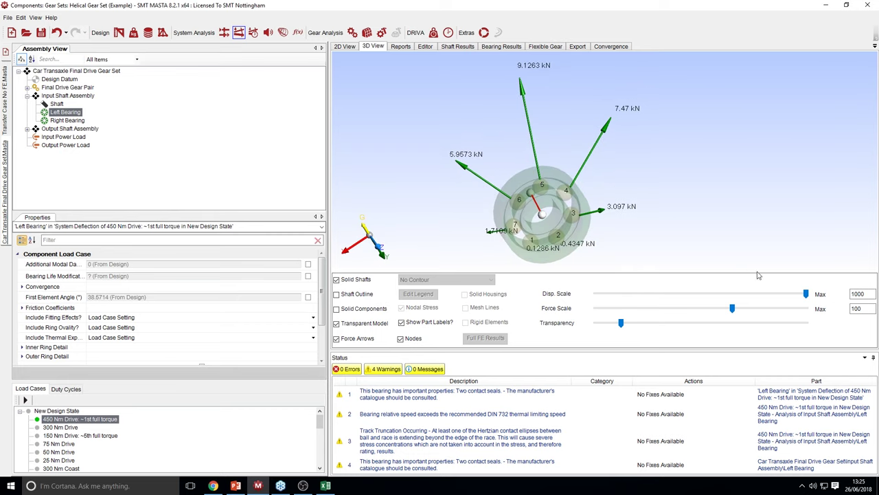
# Show the whole gear set in 3D with solid components and no force arrows, sweeping the displacement scale from zero to near maximum
pyautogui.click(336, 308)
pyautogui.moveTo(806, 293); pyautogui.dragTo(596, 294)
pyautogui.click(43, 72)
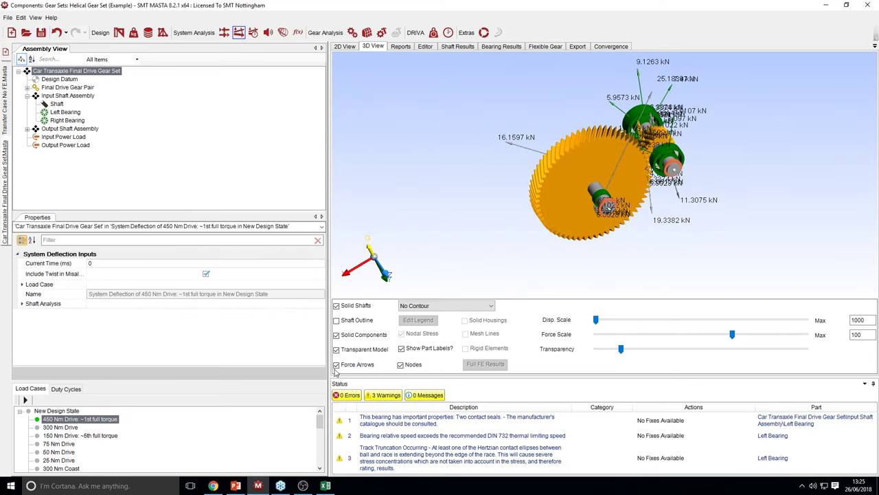
pyautogui.click(337, 364)
pyautogui.moveTo(698, 205); pyautogui.dragTo(576, 233)
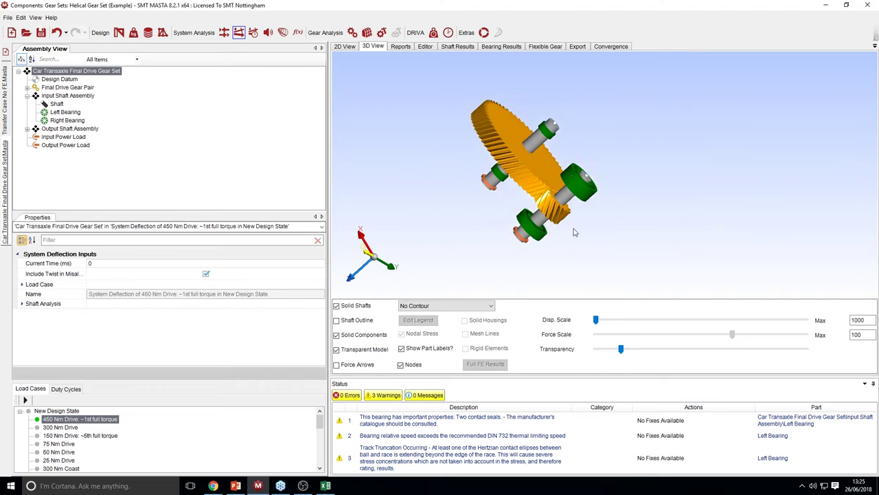
pyautogui.moveTo(597, 323); pyautogui.dragTo(786, 313)
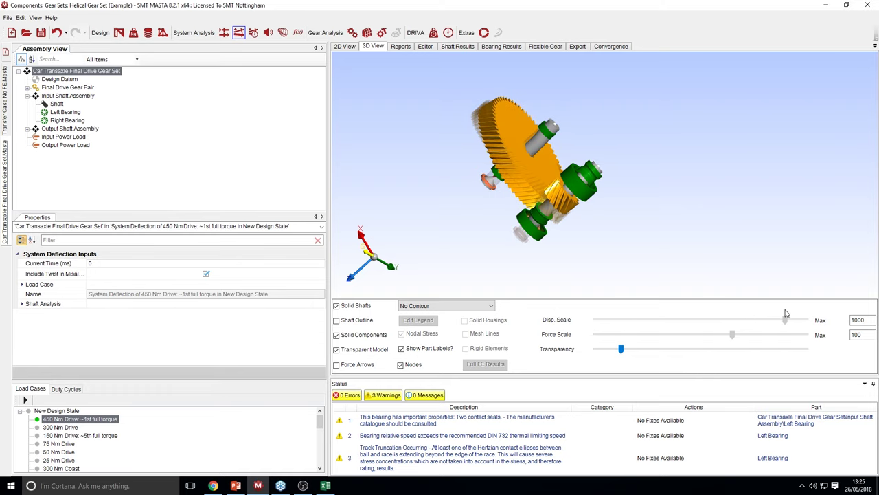
# Open the left bearing's system deflection report, examine its safety factor table and widen the report area
pyautogui.click(402, 47)
pyautogui.click(402, 46)
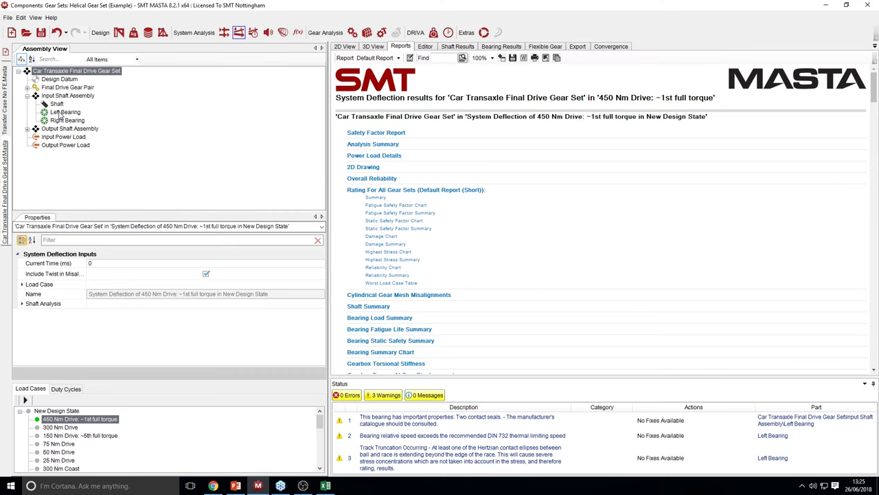
pyautogui.click(63, 112)
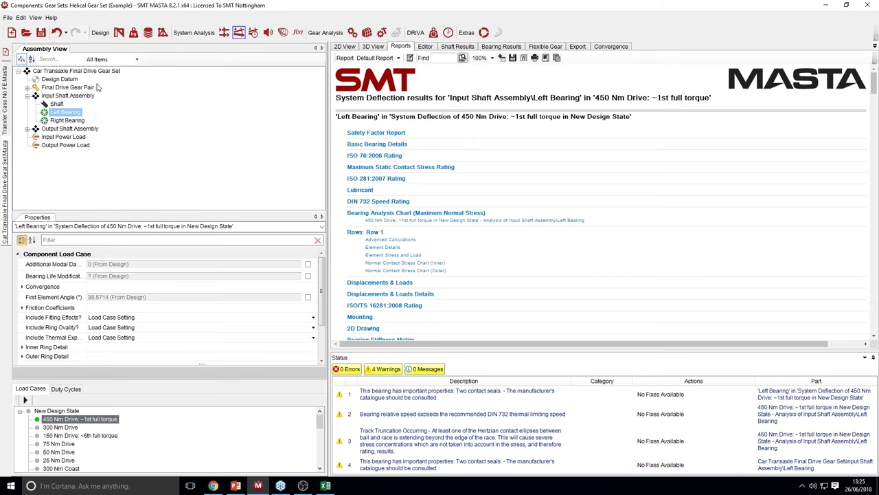
pyautogui.scroll(-3, 582, 127)
pyautogui.scroll(-3, 583, 127)
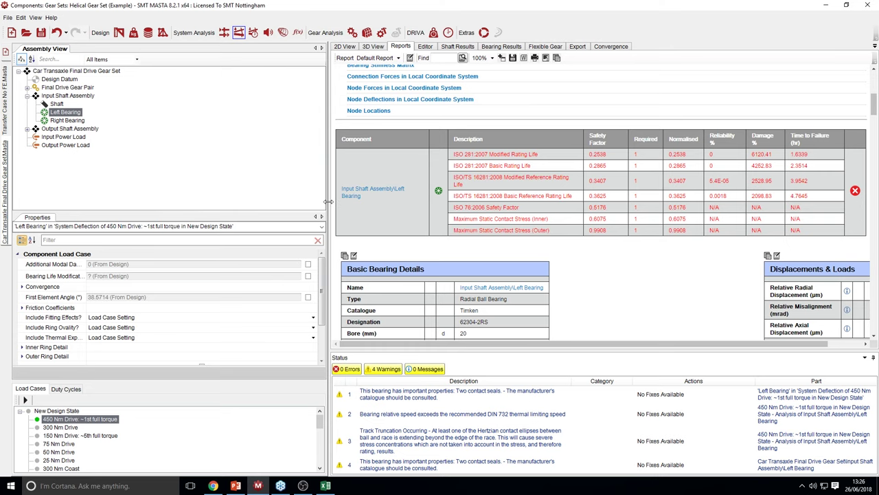
pyautogui.moveTo(329, 201); pyautogui.dragTo(282, 201)
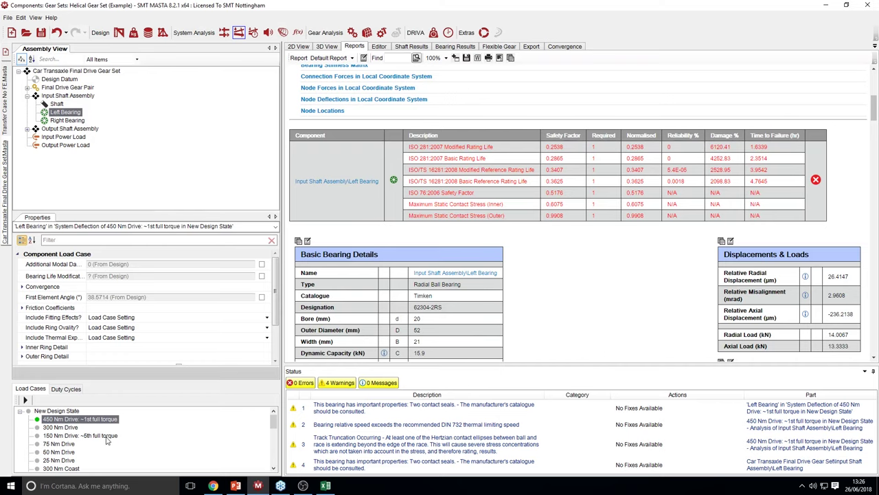
# Run the system deflection analysis for the 150 Nm Drive load case and examine the left bearing's safety factors in the report
pyautogui.click(81, 436)
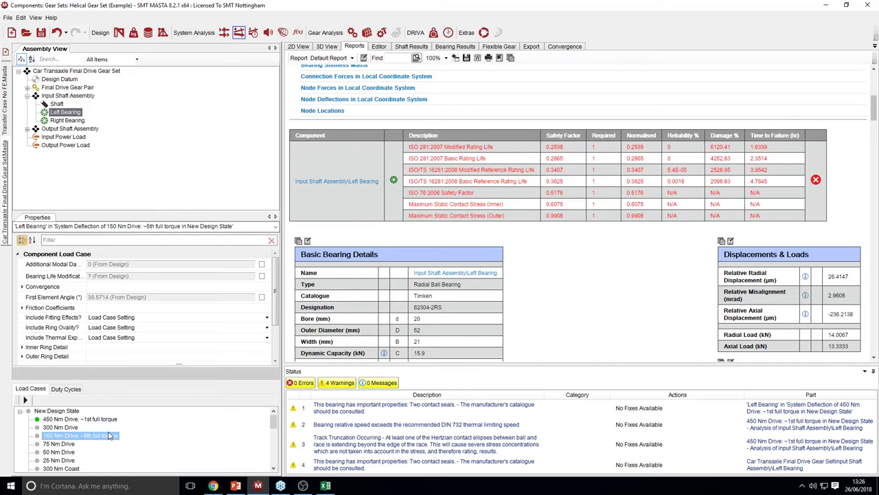
pyautogui.click(25, 400)
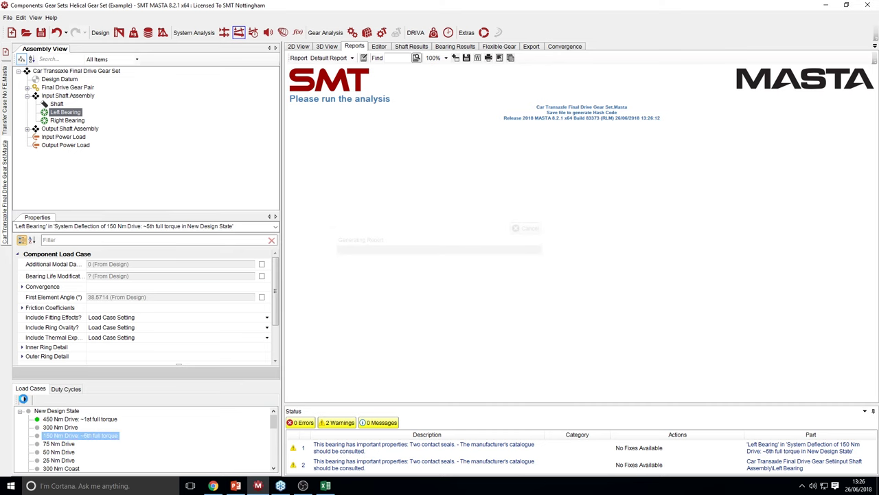
pyautogui.scroll(-2, 503, 228)
pyautogui.scroll(-5, 503, 228)
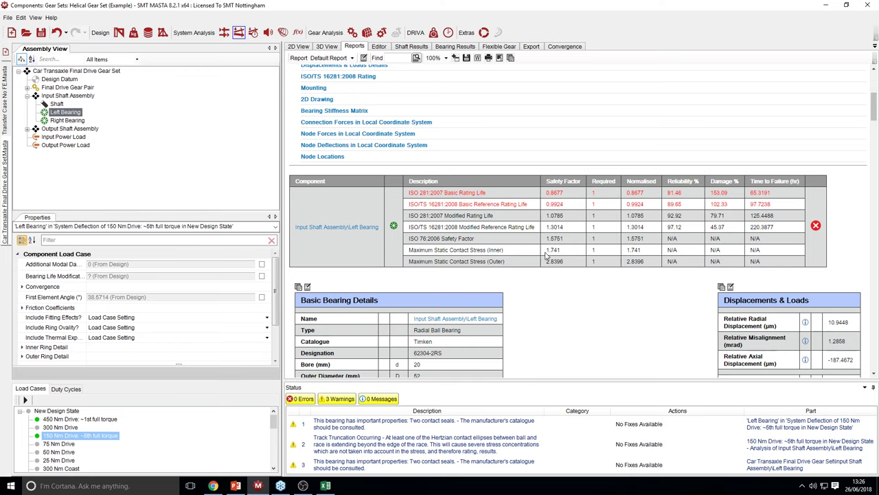
# Return to the 450 Nm Drive report, enlarge the report area and examine the bearing details, displacements, loads and ISO 76:2006 rating
pyautogui.click(89, 419)
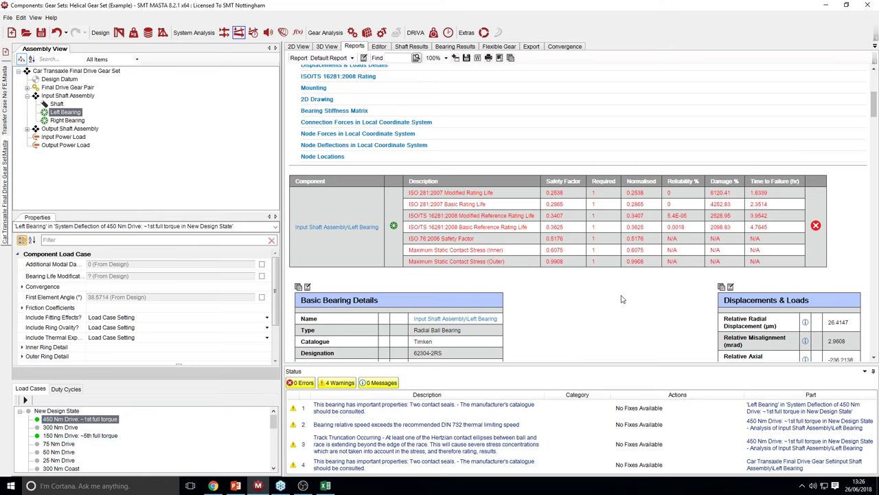
pyautogui.scroll(-3, 297, 232)
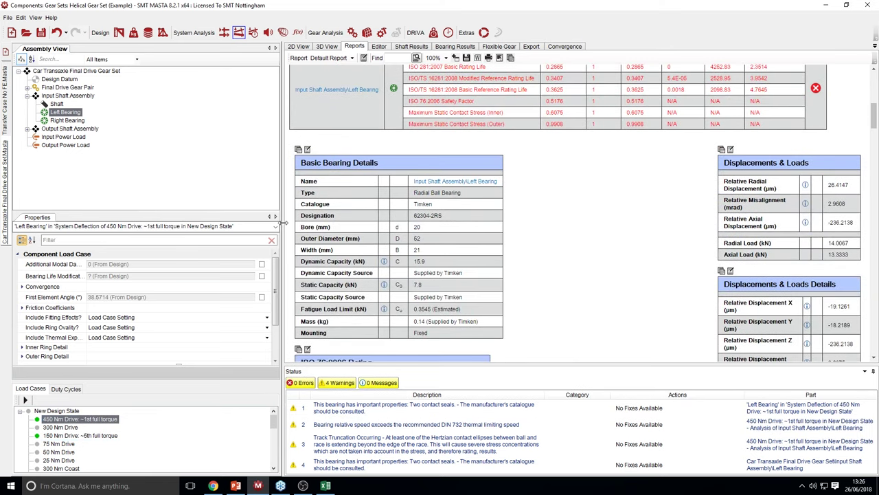
pyautogui.moveTo(281, 223); pyautogui.dragTo(172, 223)
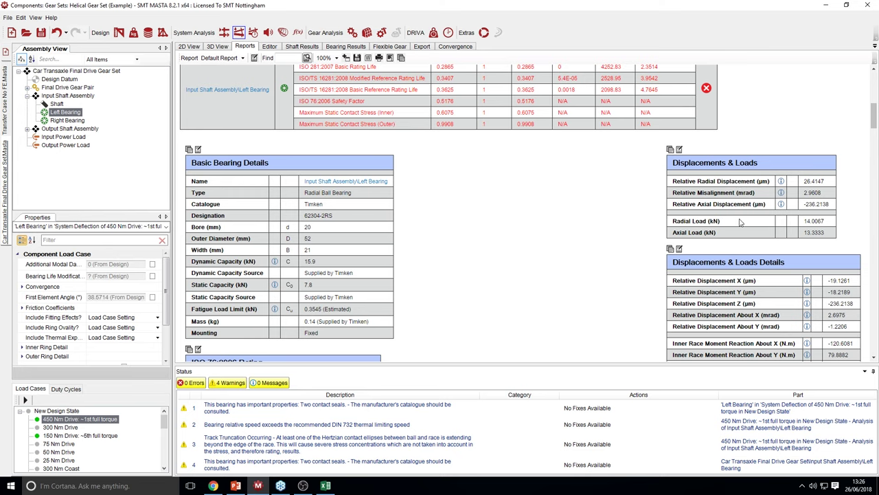
pyautogui.scroll(-3, 776, 264)
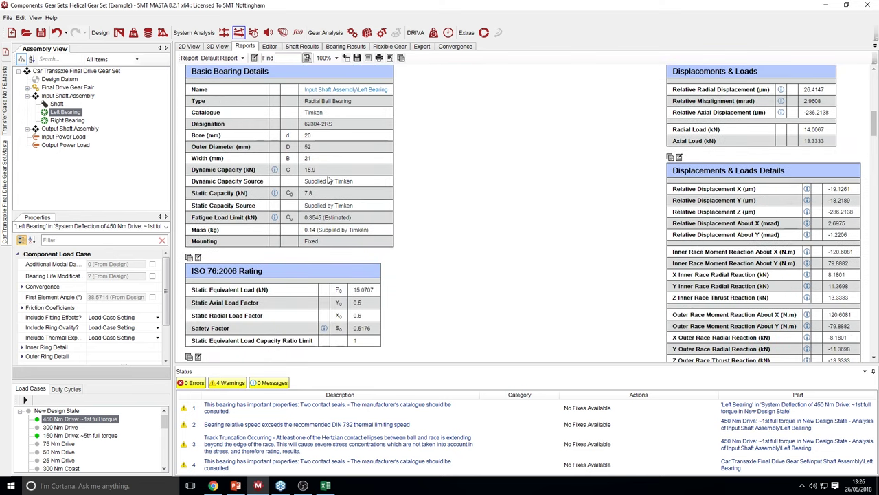
pyautogui.scroll(-3, 328, 180)
pyautogui.scroll(-2, 329, 180)
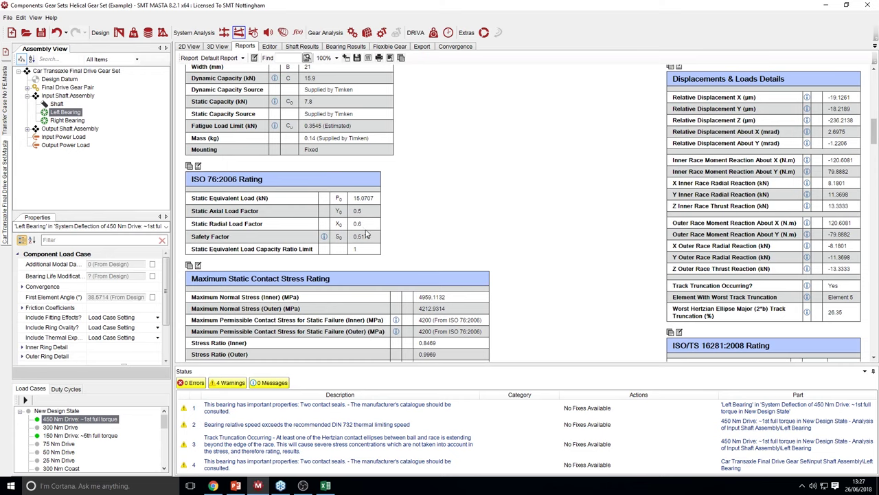
# Examine the left bearing's static contact stress, ISO 281:2007 and ISO/TS 16281:2008 ratings, plus its lubricant and mounting data
pyautogui.scroll(-5, 484, 203)
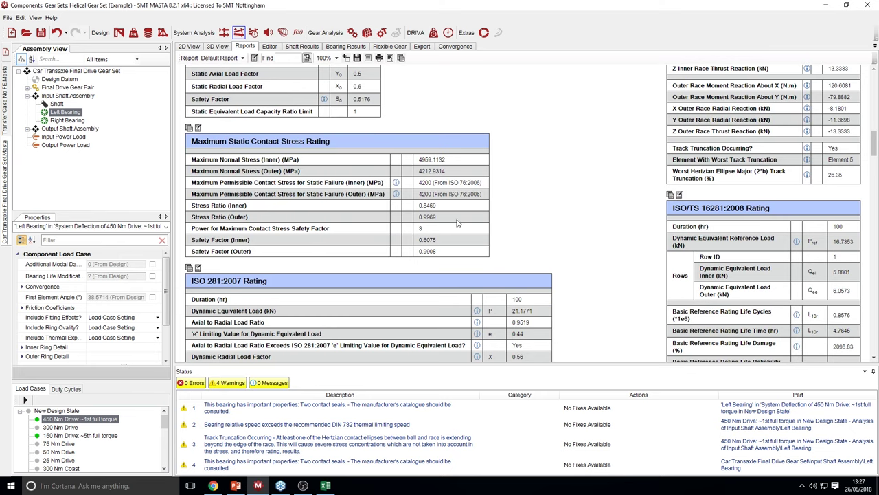
pyautogui.scroll(-1, 516, 220)
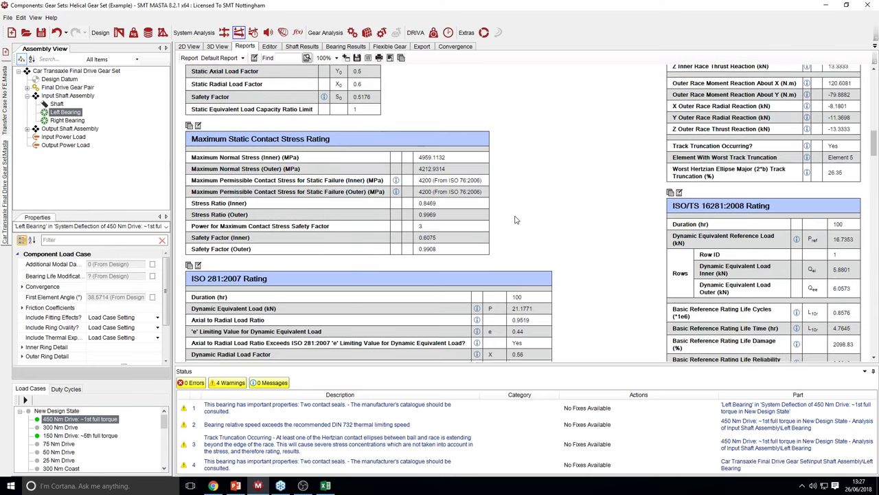
pyautogui.scroll(-3, 517, 220)
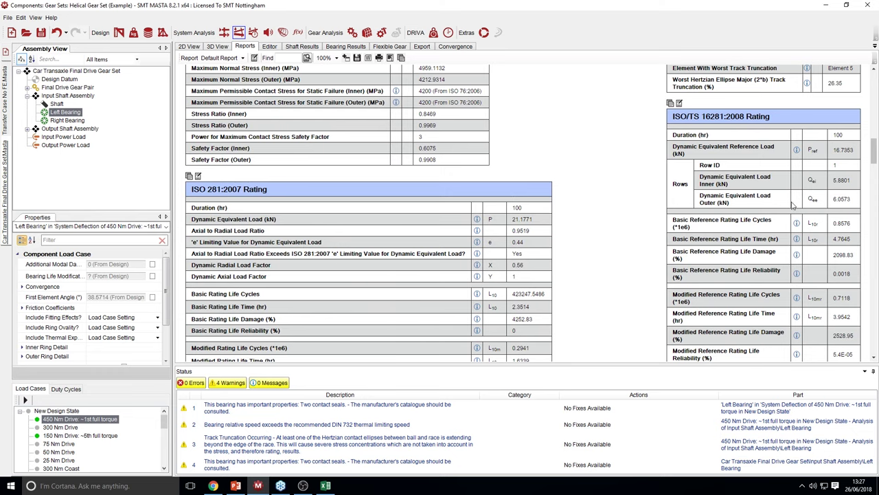
pyautogui.scroll(-3, 502, 225)
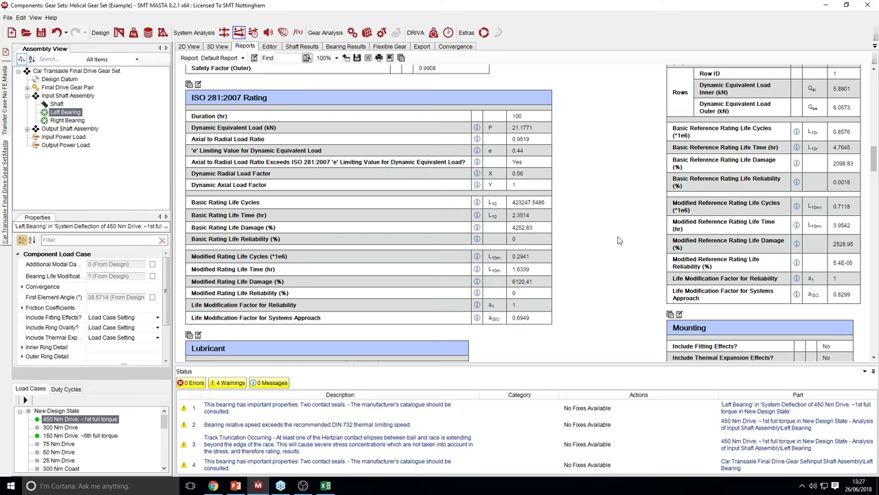
pyautogui.scroll(-3, 440, 246)
pyautogui.scroll(-5, 440, 246)
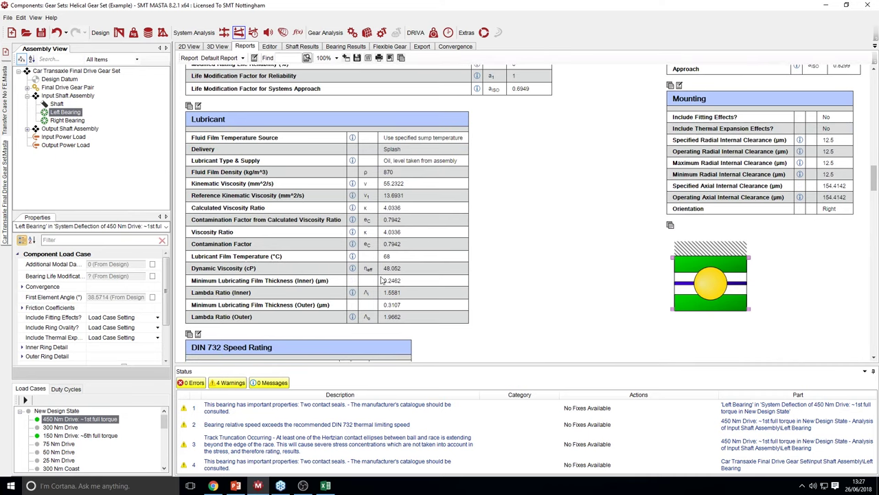
# Examine the DIN 732 speed rating, maximum normal stress chart, element details and contact stress plots for the left bearing
pyautogui.click(827, 140)
pyautogui.press('Return')
pyautogui.scroll(-3, 608, 185)
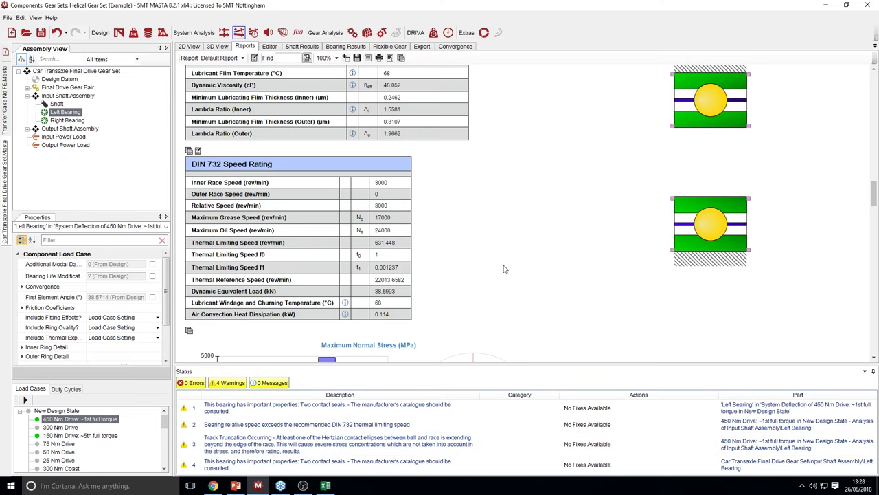
pyautogui.scroll(-3, 505, 268)
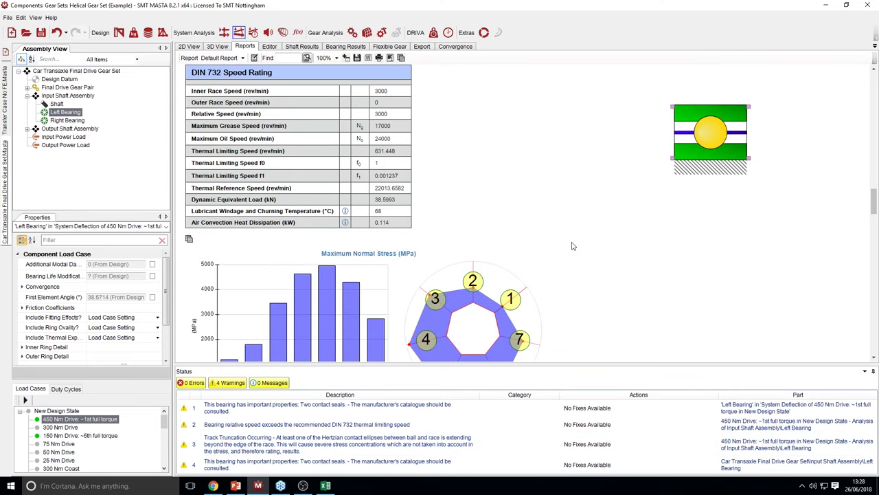
pyautogui.scroll(-3, 572, 246)
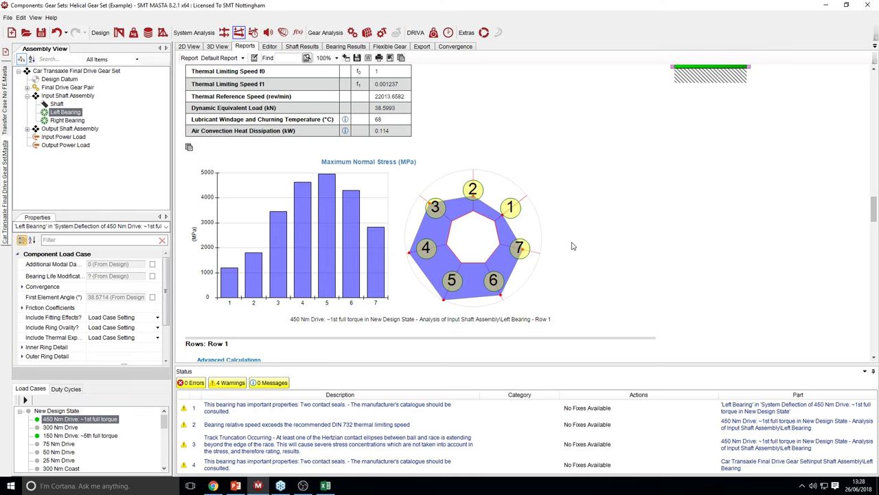
pyautogui.scroll(-18, 572, 246)
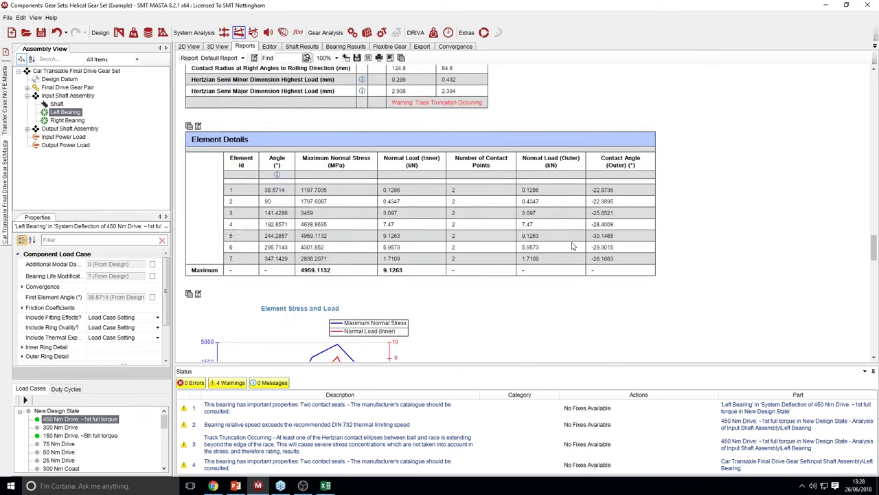
pyautogui.scroll(-20, 573, 246)
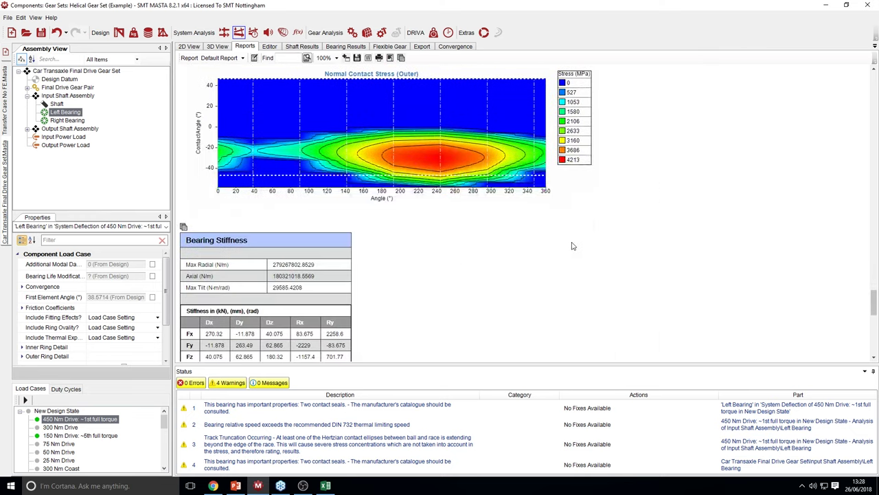
# Examine the bearing stiffness matrix, connection forces, node forces and node deflections, and return to the safety factor table
pyautogui.scroll(-8, 573, 246)
pyautogui.scroll(3, 573, 246)
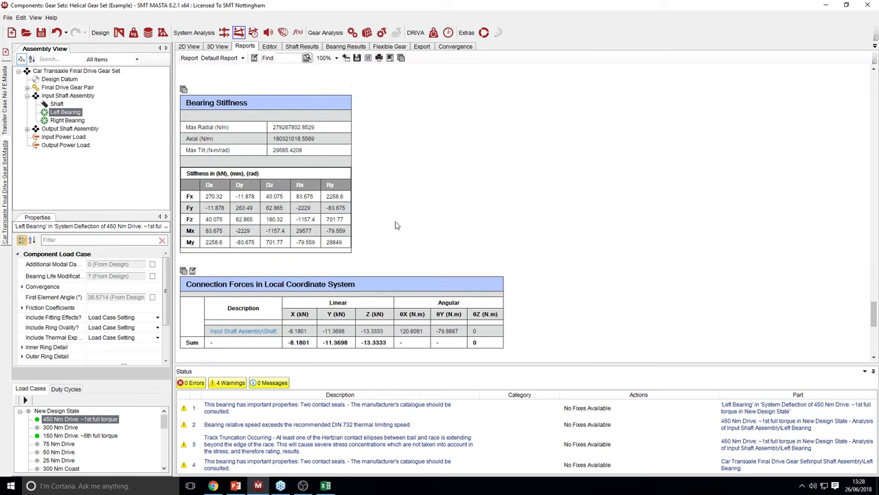
pyautogui.scroll(-4, 396, 226)
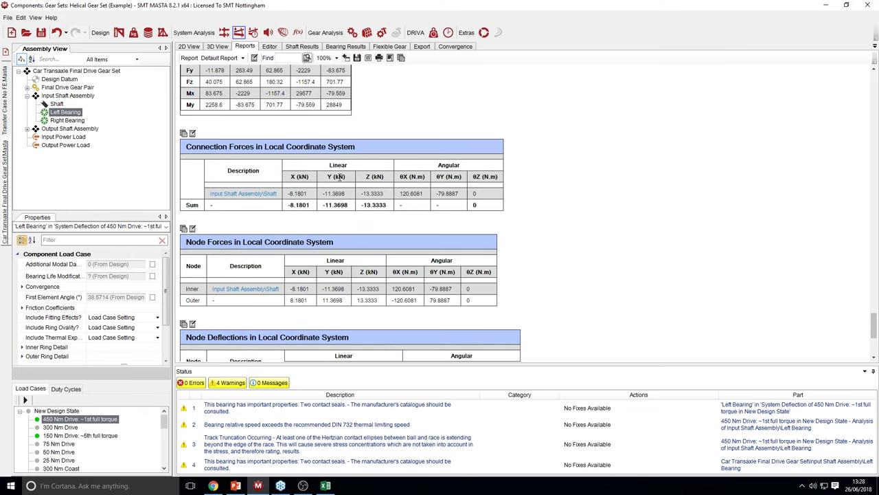
pyautogui.scroll(-1, 380, 280)
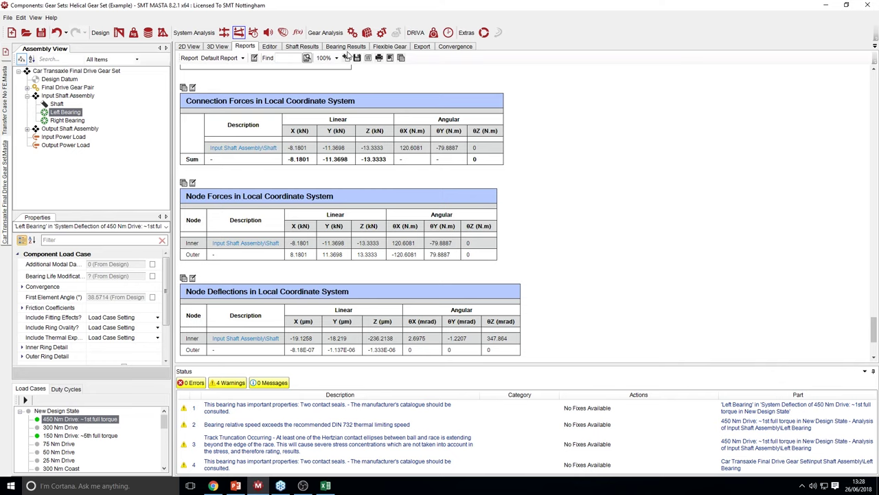
pyautogui.scroll(1, 561, 275)
pyautogui.scroll(20, 561, 275)
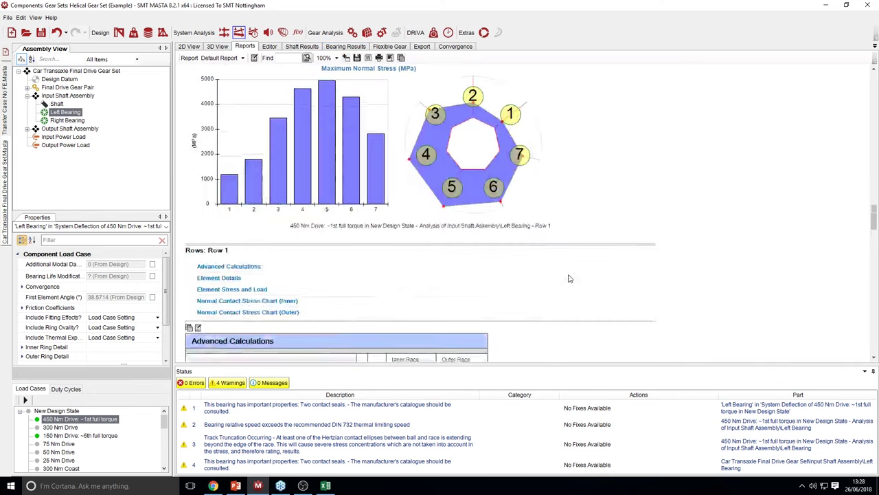
pyautogui.scroll(10, 568, 279)
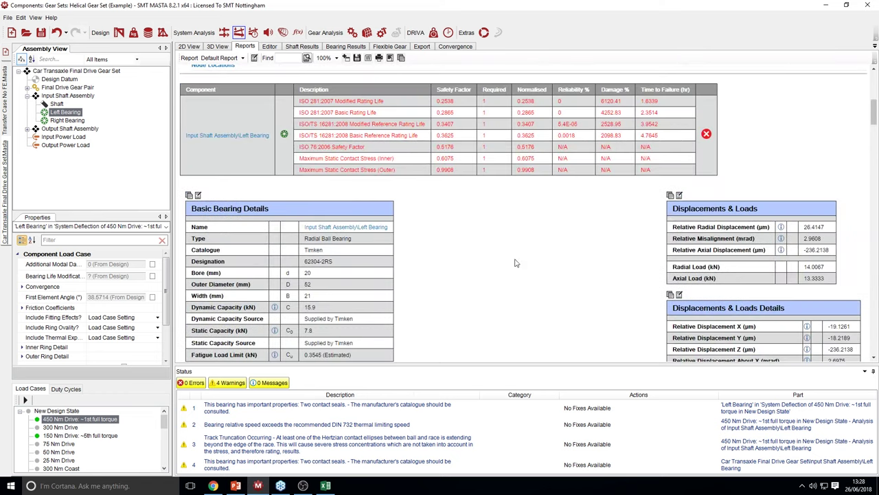
# Review the report for the right bearing of the Input Shaft Assembly, including its ratings and basic details
pyautogui.click(61, 120)
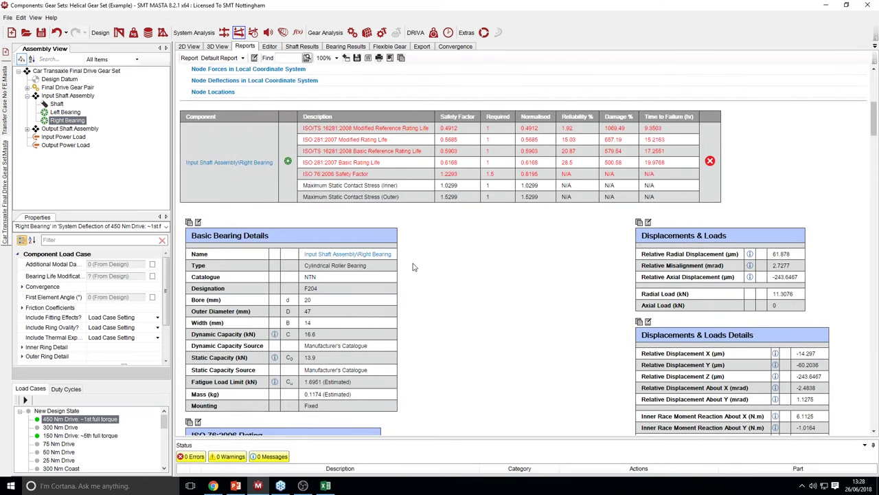
pyautogui.scroll(-3, 432, 258)
pyautogui.scroll(2, 413, 266)
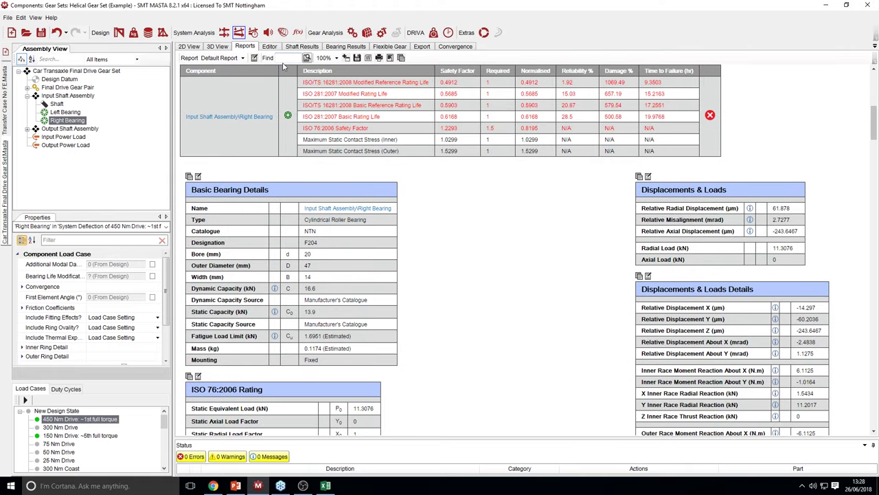
# Show the detailed Bearing Results for the left bearing and collapse the Status area to enlarge them
pyautogui.click(66, 112)
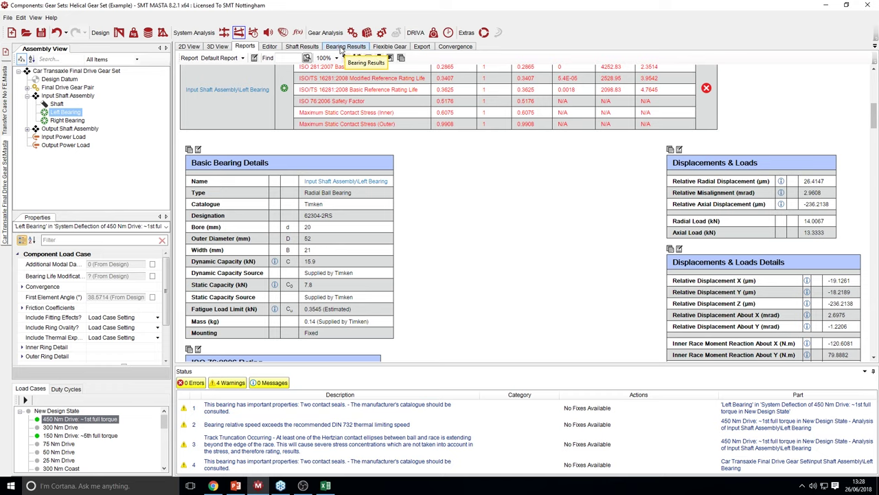
pyautogui.click(343, 46)
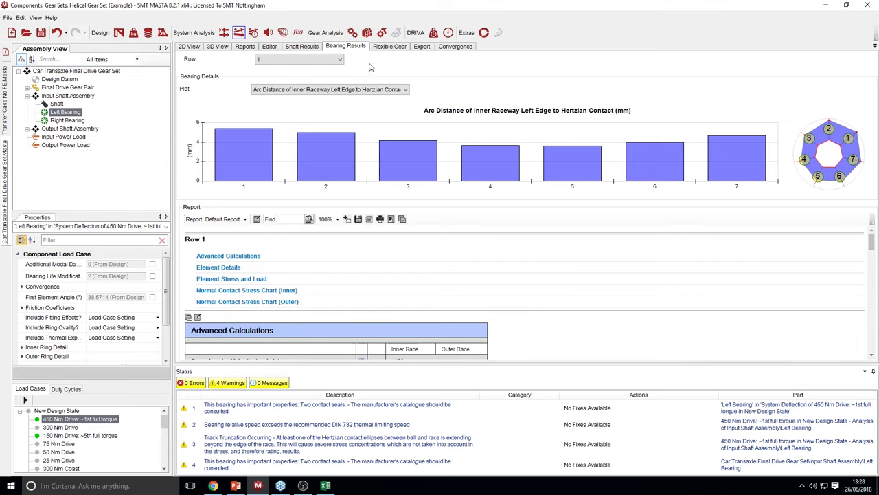
pyautogui.click(872, 372)
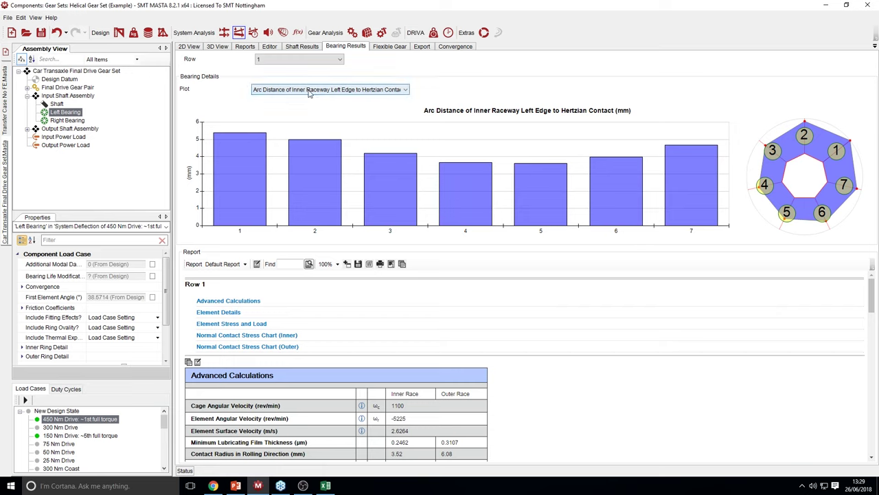
# Plot Normal Load (Inner) for the left bearing's elements and read the load on element 5
pyautogui.click(309, 92)
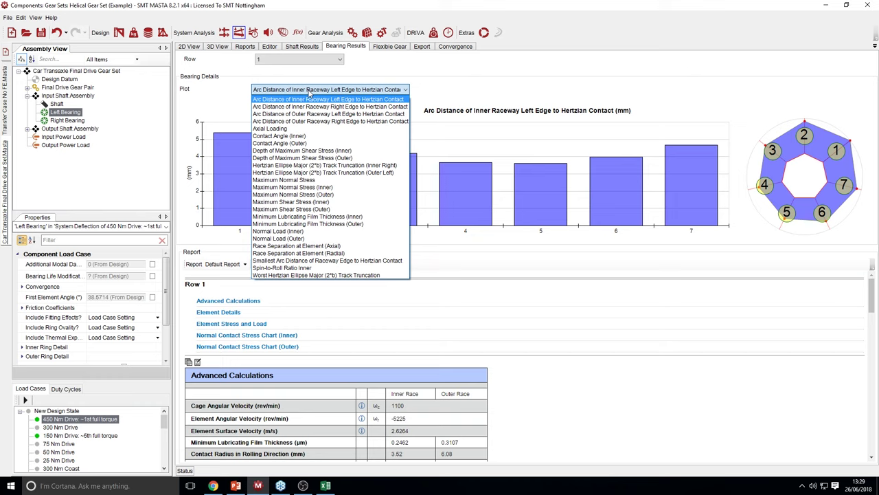
pyautogui.click(315, 232)
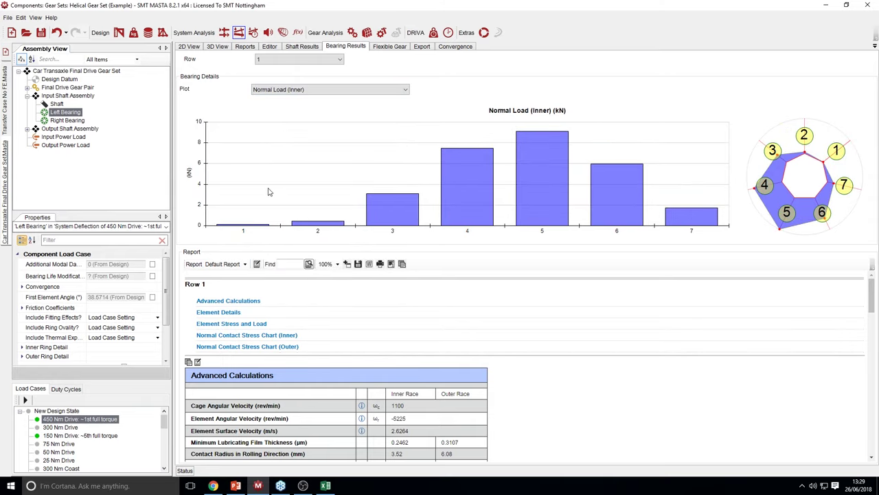
pyautogui.moveTo(553, 144)
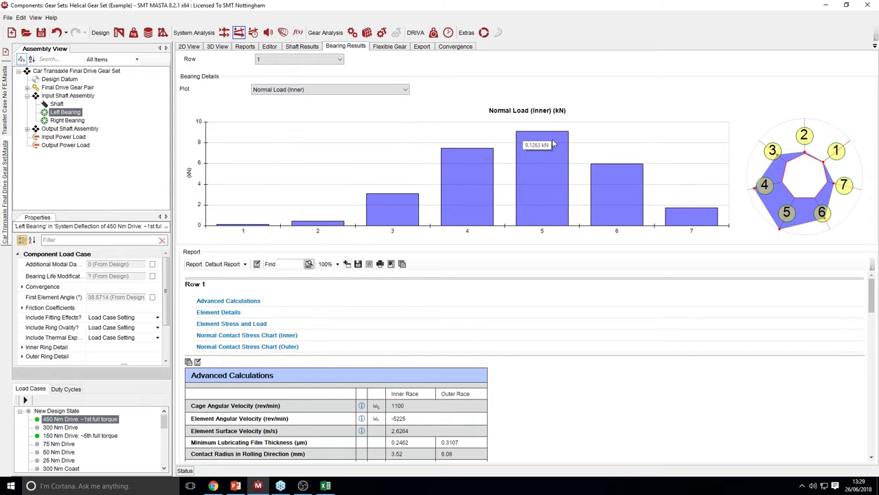
# View the left bearing's Axial Loading and Contact Angle (Inner) plots, ending on the Maximum Normal Stress plot
pyautogui.click(310, 90)
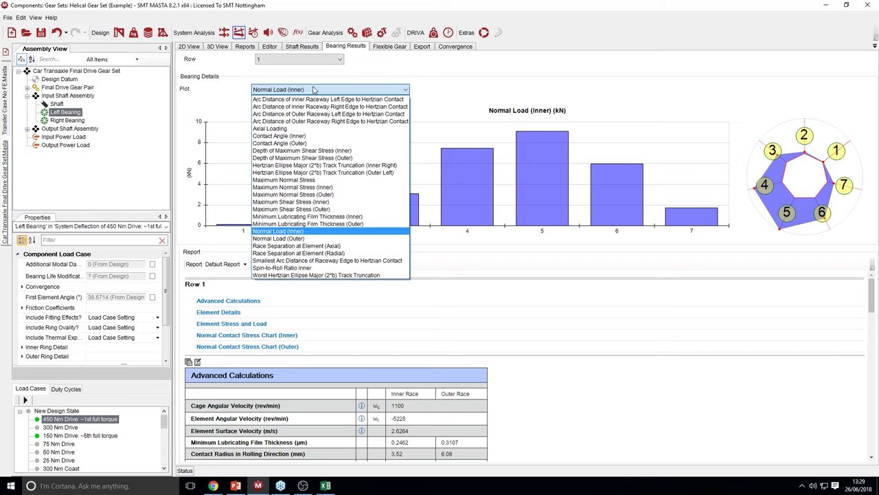
pyautogui.click(304, 129)
pyautogui.click(300, 90)
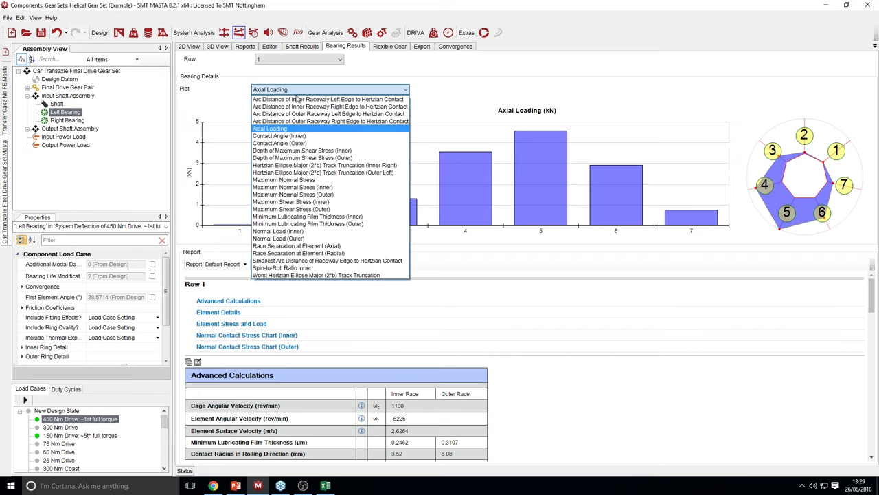
pyautogui.click(304, 136)
pyautogui.click(310, 90)
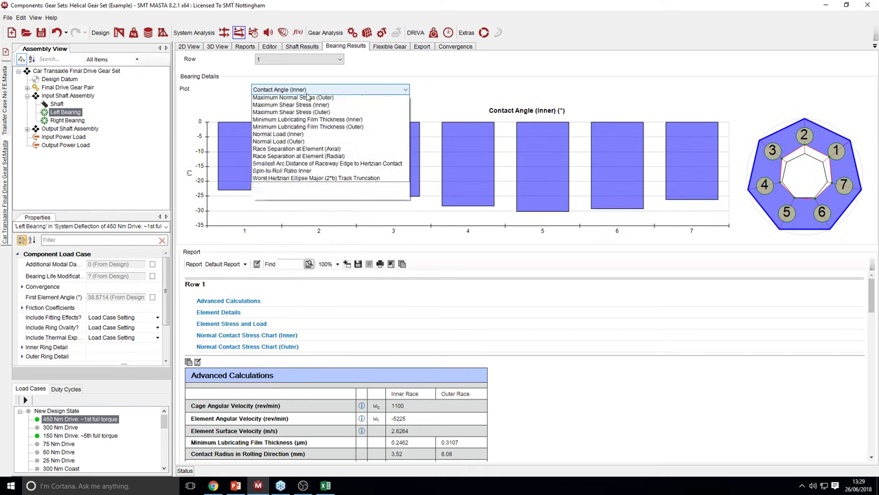
pyautogui.click(311, 179)
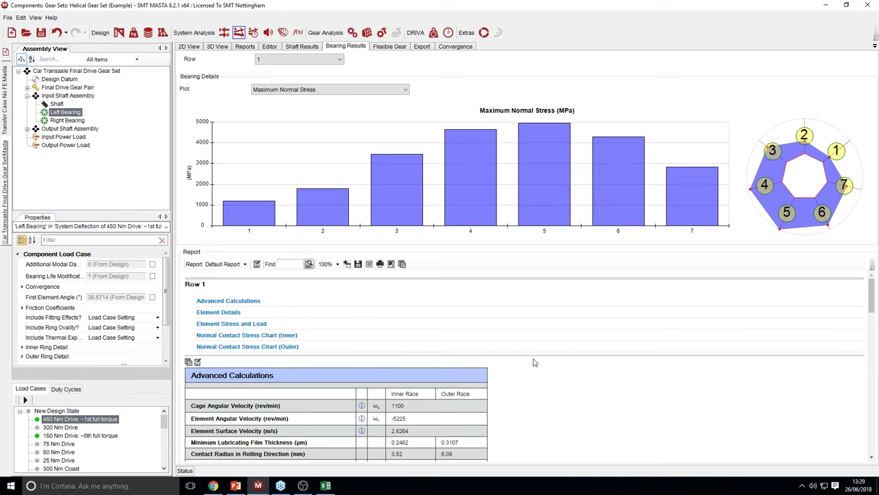
# Examine the left bearing's row report, from Advanced Calculations to the inner and outer Normal Contact Stress charts
pyautogui.scroll(-3, 533, 361)
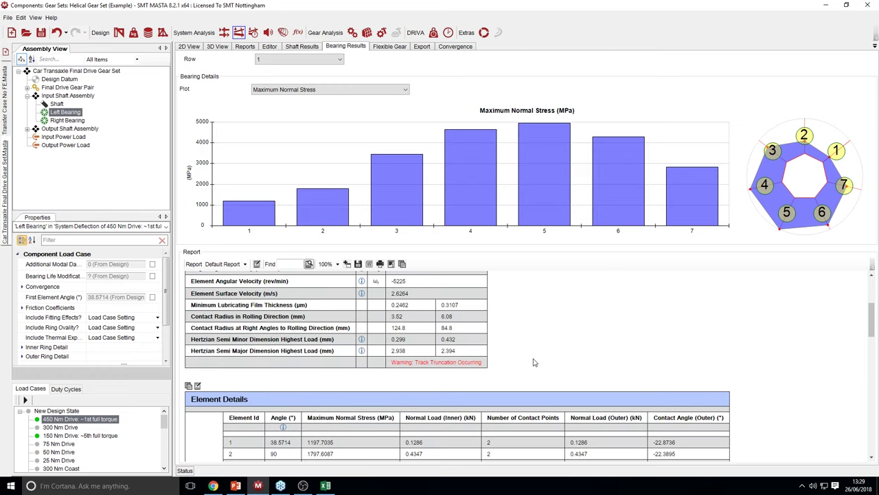
pyautogui.scroll(3, 535, 362)
pyautogui.scroll(1, 479, 388)
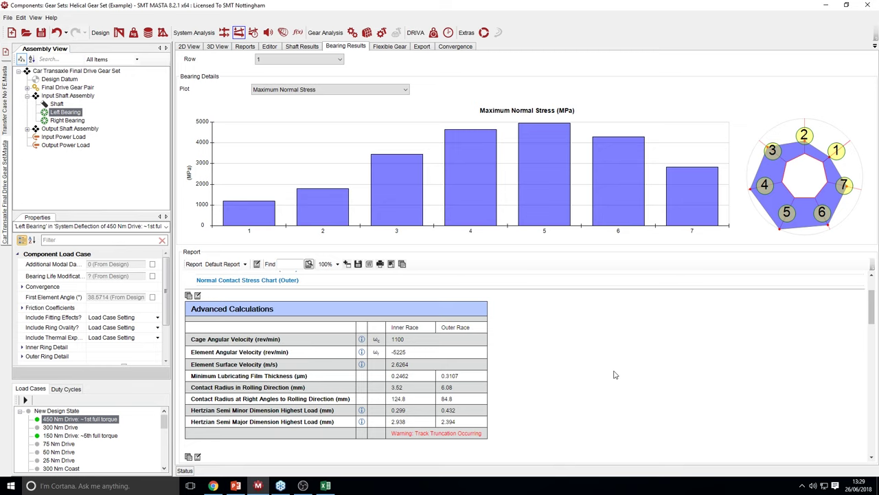
pyautogui.scroll(-5, 598, 376)
pyautogui.scroll(-3, 588, 377)
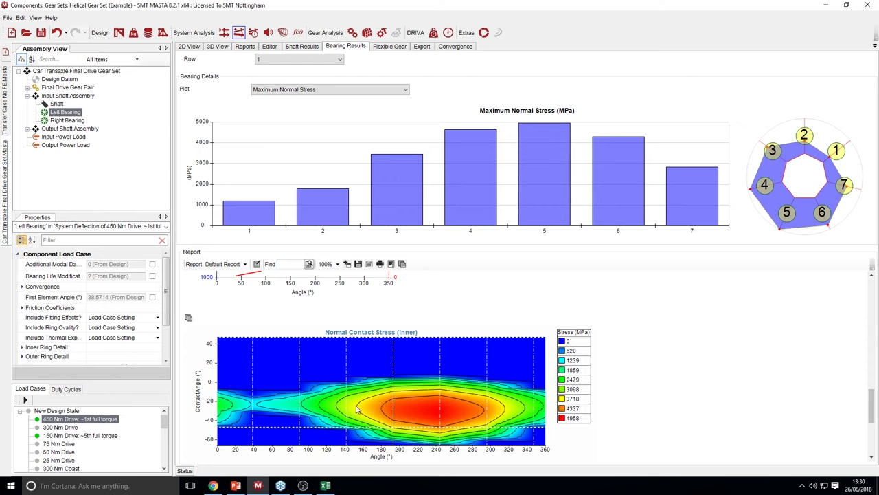
pyautogui.scroll(-3, 499, 410)
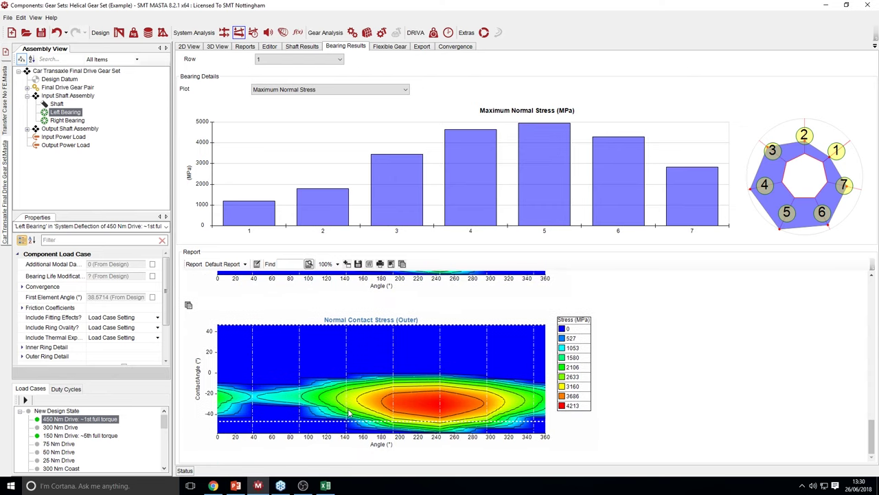
pyautogui.scroll(-10, 366, 393)
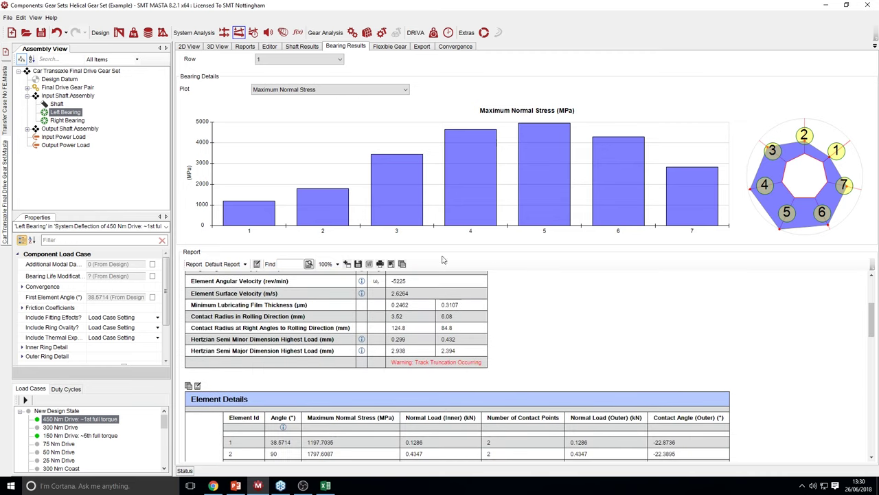
# View the right bearing's Maximum Normal Stress and Maximum Shear Stress (Inner) row plots, ending on Normal Load (Inner)
pyautogui.click(67, 121)
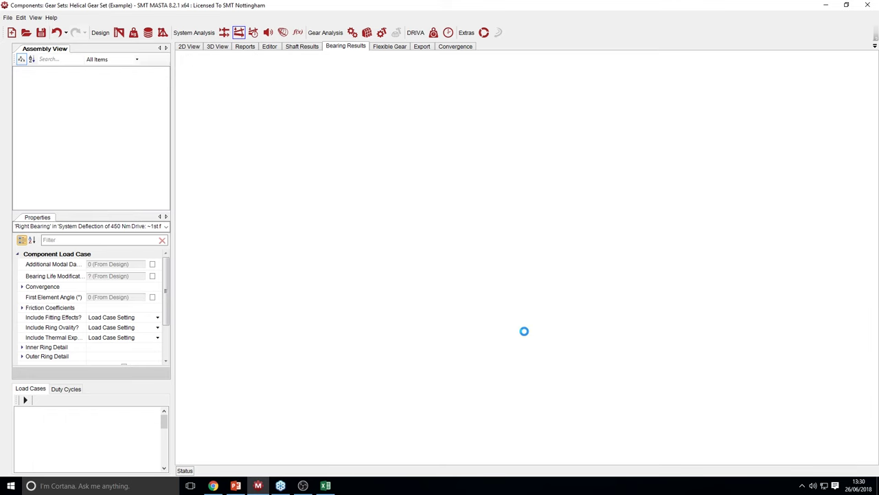
pyautogui.click(306, 90)
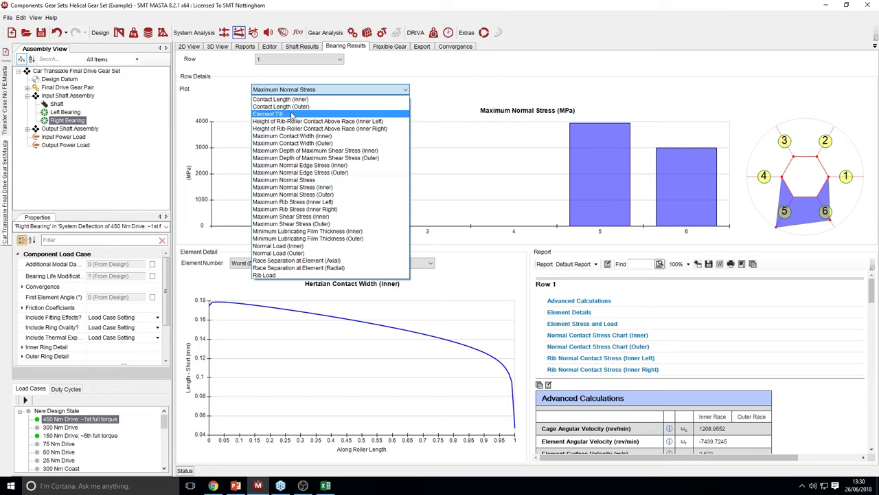
pyautogui.click(312, 181)
pyautogui.click(309, 90)
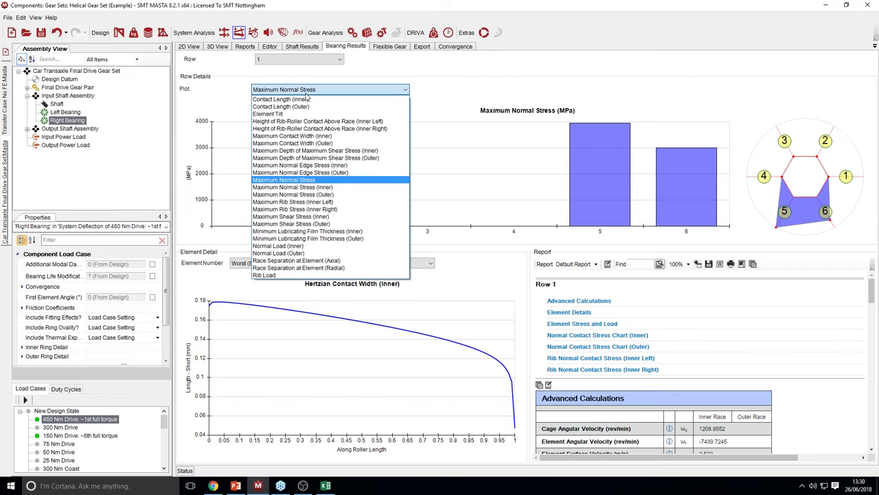
pyautogui.click(313, 217)
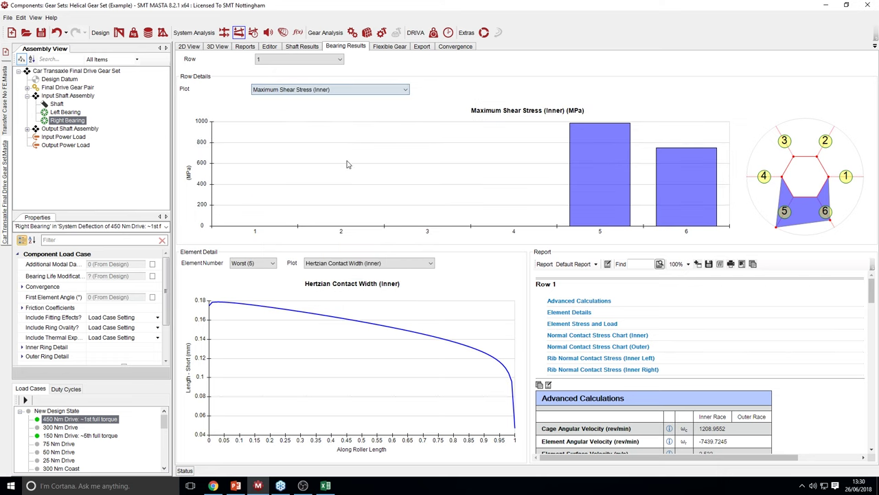
pyautogui.click(312, 90)
pyautogui.click(303, 248)
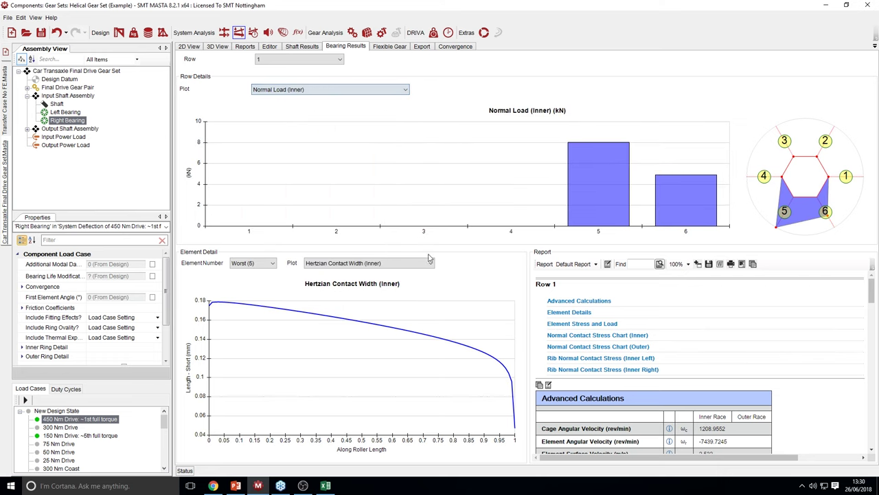
pyautogui.moveTo(677, 201)
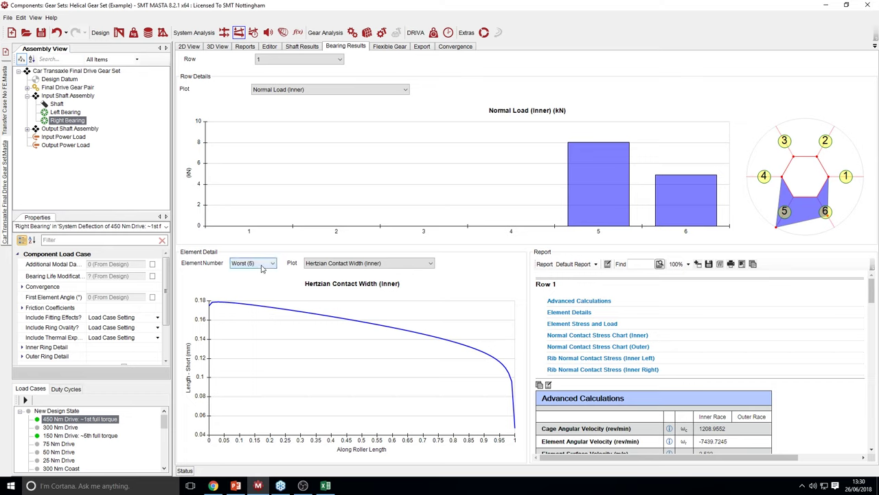
# Plot Normal Stress (Inner) along the roller length, comparing all elements before returning to the worst element
pyautogui.click(350, 266)
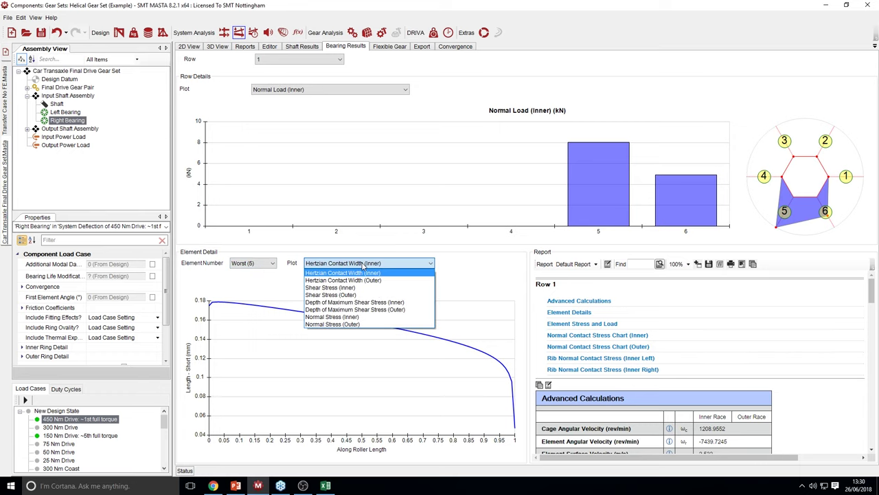
pyautogui.click(337, 317)
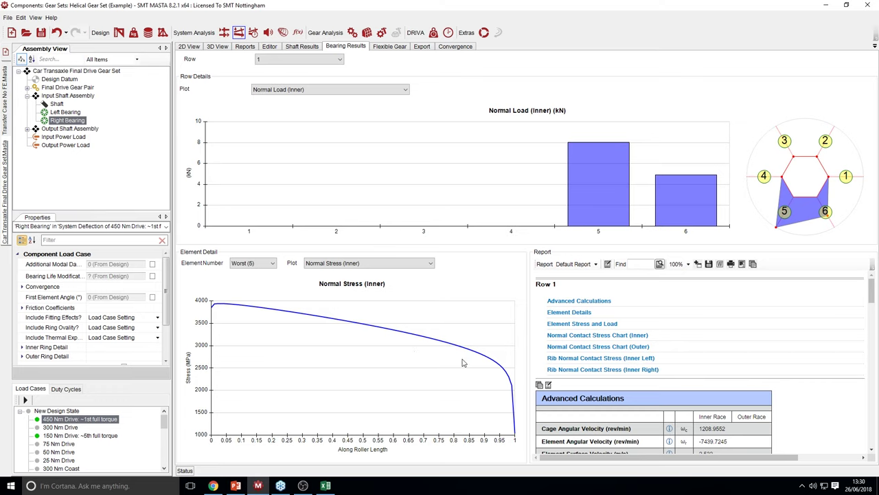
pyautogui.click(263, 265)
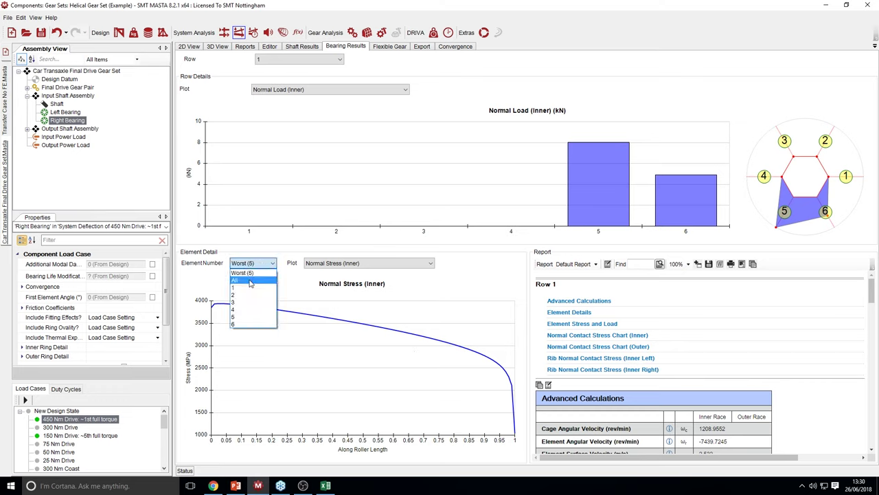
pyautogui.click(251, 282)
pyautogui.click(254, 265)
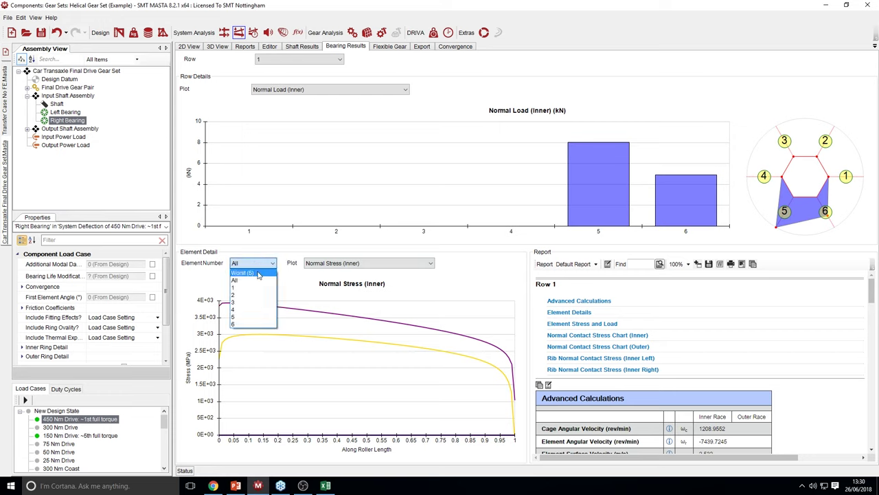
pyautogui.click(259, 274)
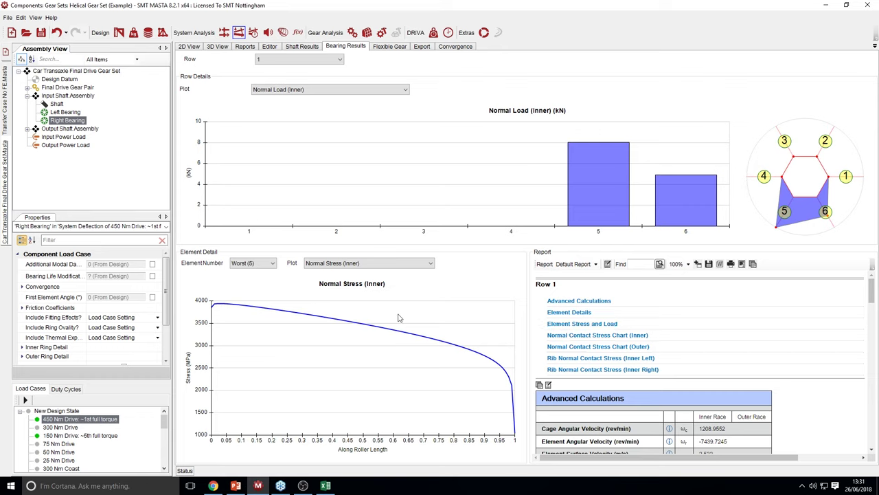
# Copy the Normal Stress (Inner) chart to the clipboard as a 32-bit bitmap at resolution 96
pyautogui.rightClick(302, 331)
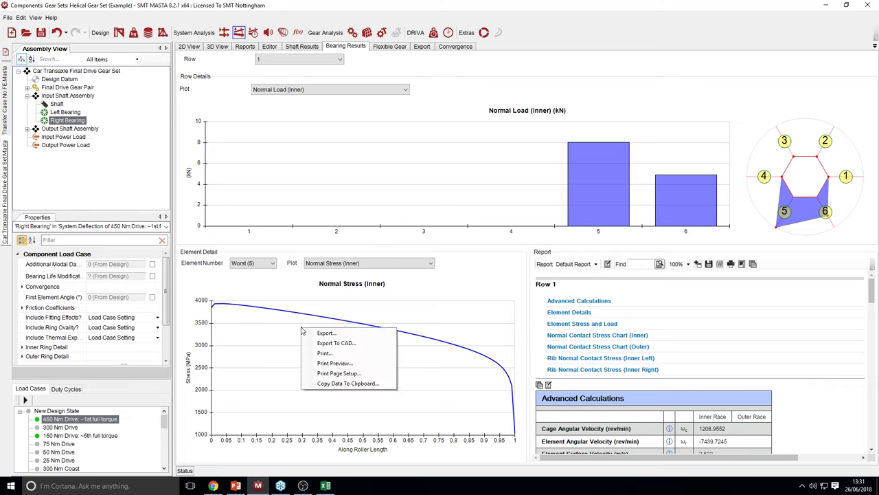
pyautogui.click(327, 333)
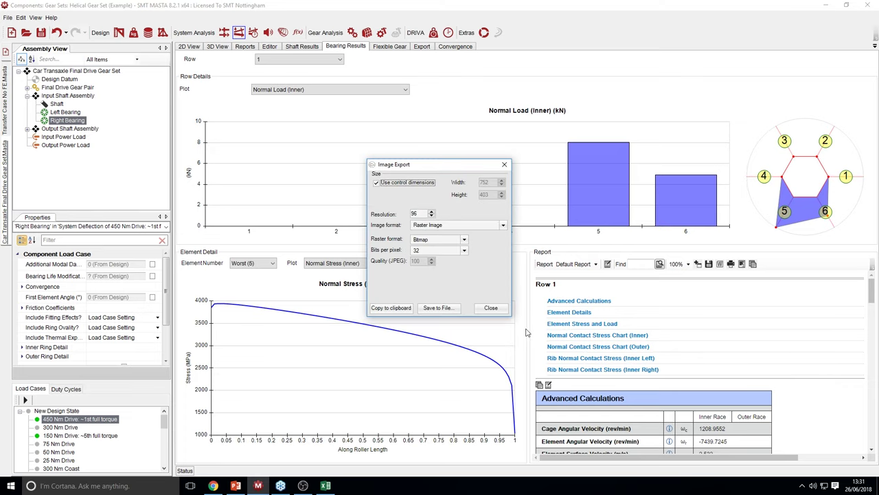
pyautogui.click(390, 309)
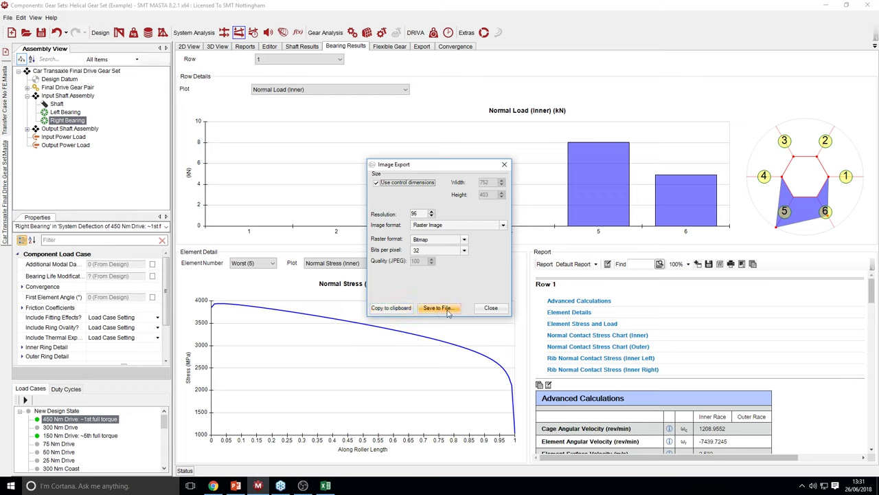
pyautogui.click(491, 308)
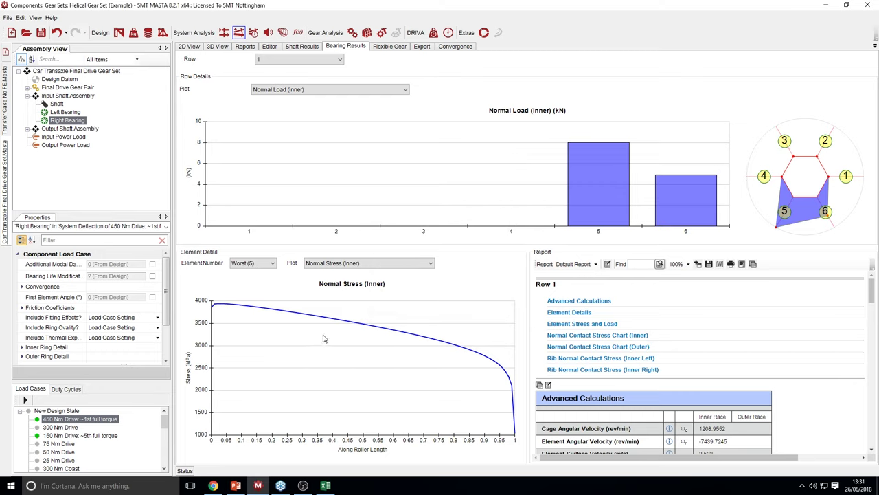
pyautogui.rightClick(320, 336)
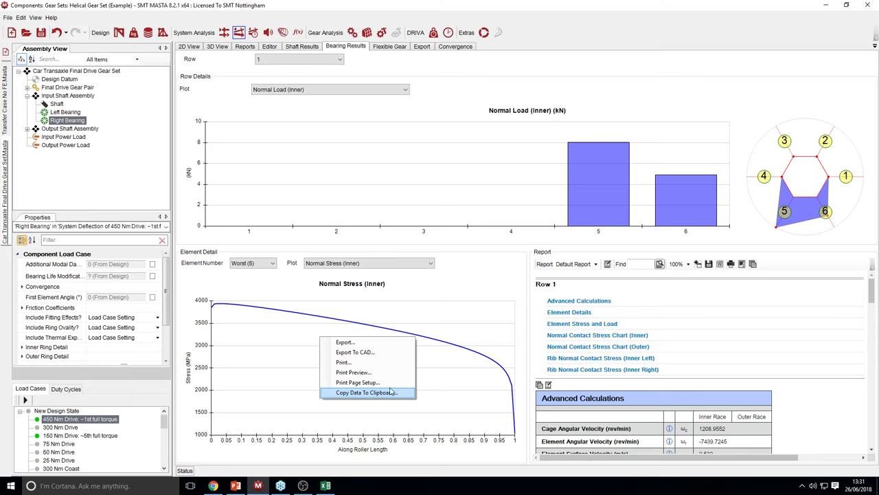
pyautogui.click(479, 295)
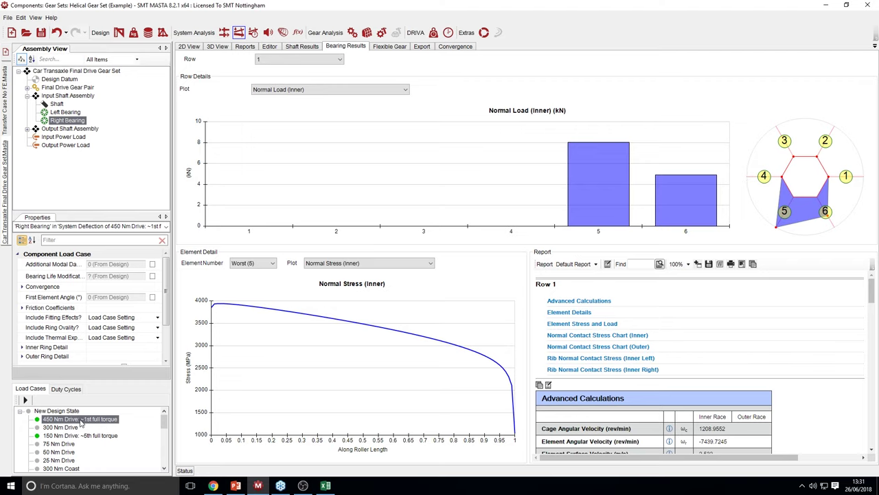
# Run the System Deflection analysis for the whole New Design State and open the right bearing's combined results report
pyautogui.click(54, 411)
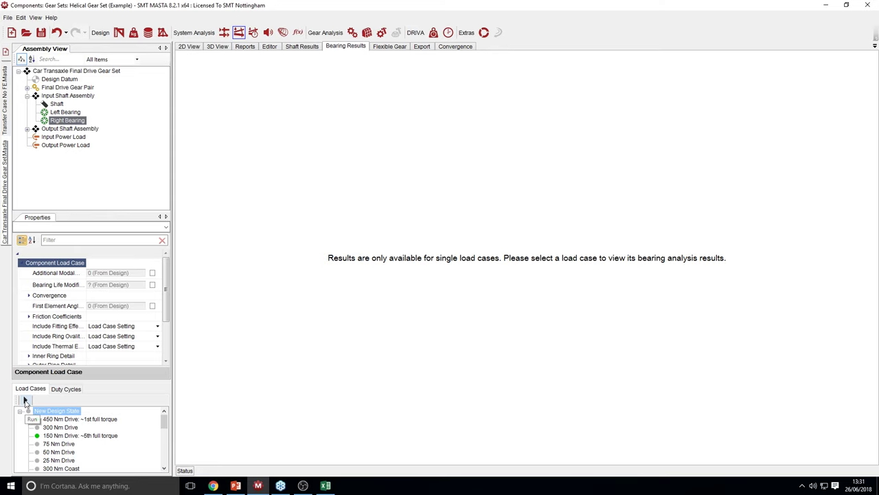
pyautogui.click(25, 400)
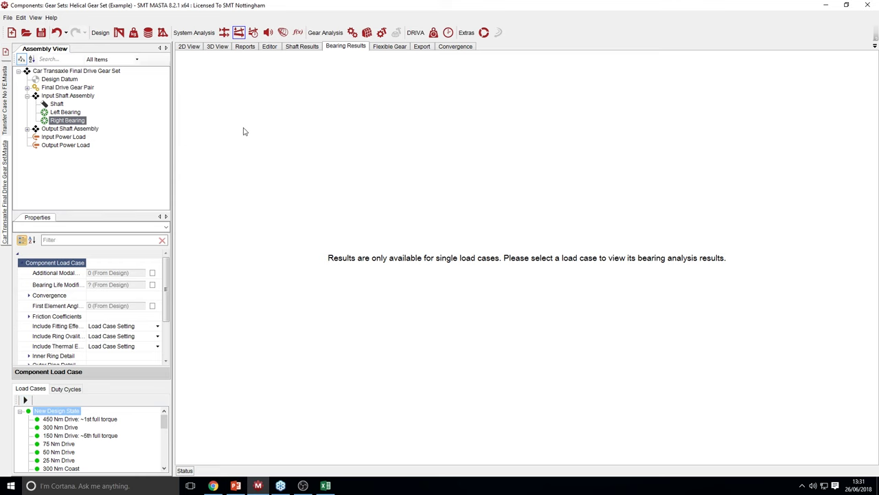
pyautogui.click(244, 47)
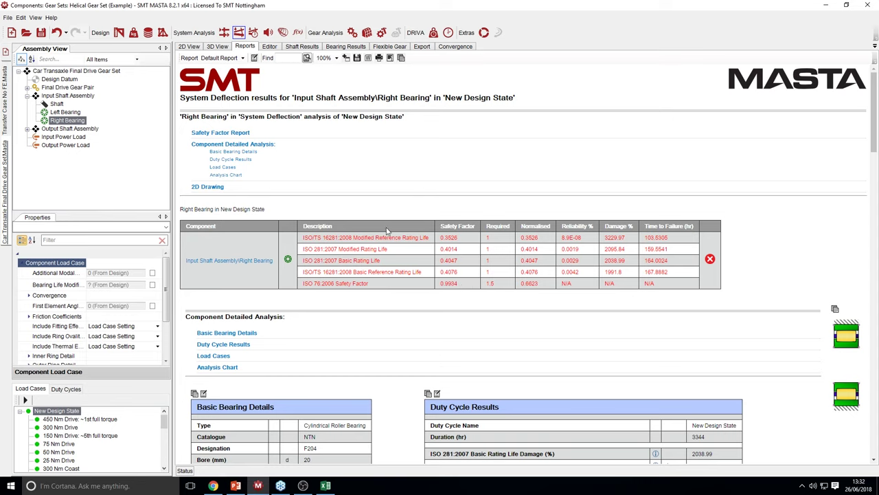
# Open the 450 Nm Drive: ~1st full torque load case's properties and examine its rolling bearing inputs for fitting and thermal expansion effects
pyautogui.click(118, 32)
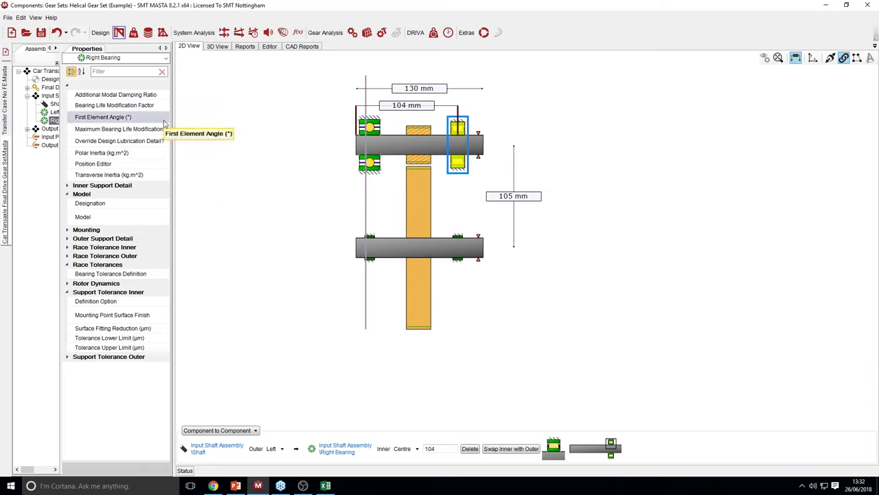
pyautogui.click(134, 32)
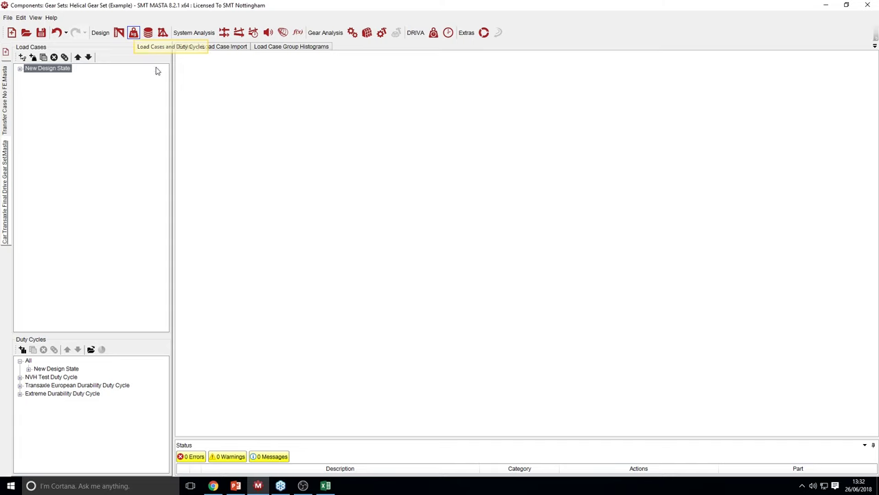
pyautogui.doubleClick(28, 71)
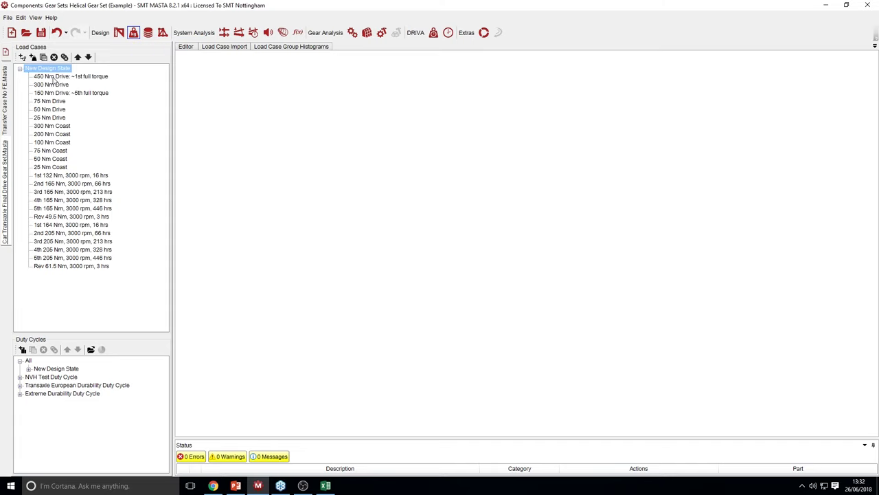
pyautogui.click(54, 77)
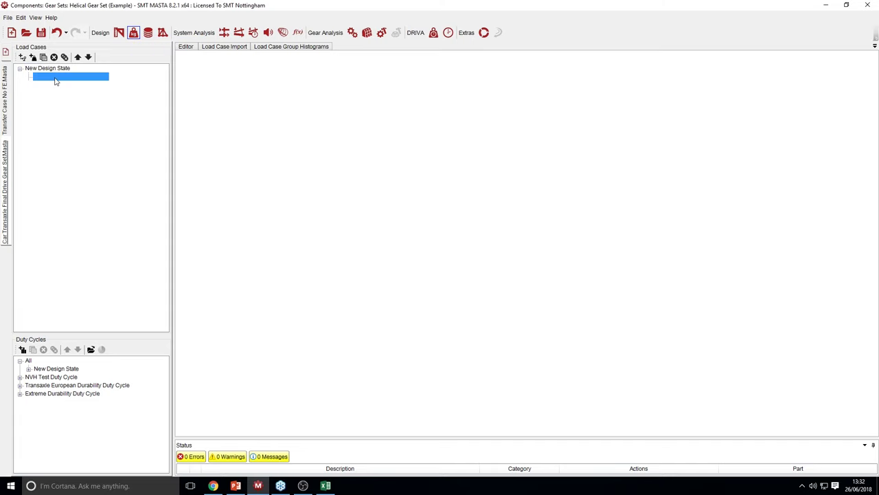
pyautogui.click(185, 46)
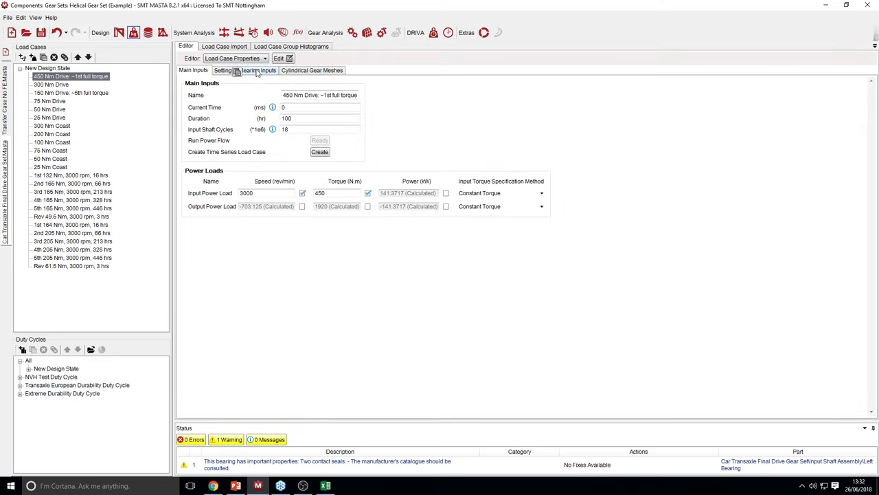
pyautogui.click(257, 73)
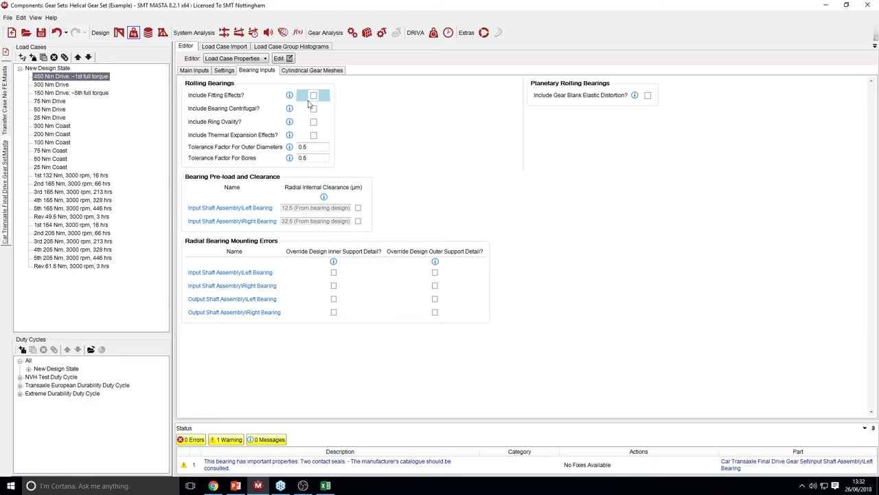
pyautogui.moveTo(319, 101)
pyautogui.moveTo(313, 138)
# Disable Use Default Temperatures for the 450 Nm Drive load case and enable Include Efficiency in its settings
pyautogui.click(224, 71)
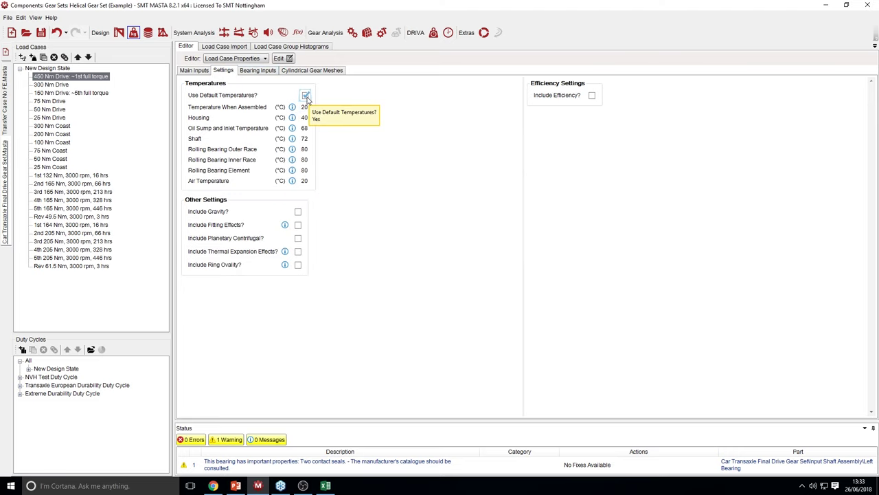
pyautogui.click(261, 73)
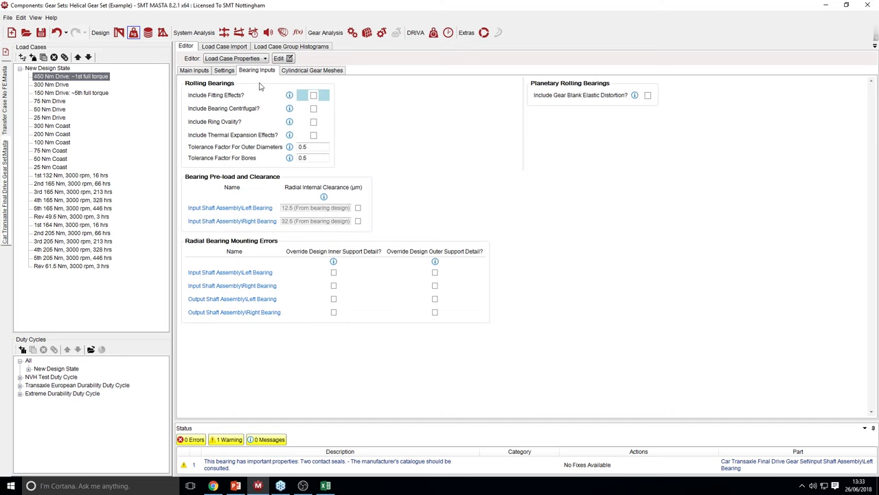
pyautogui.click(220, 71)
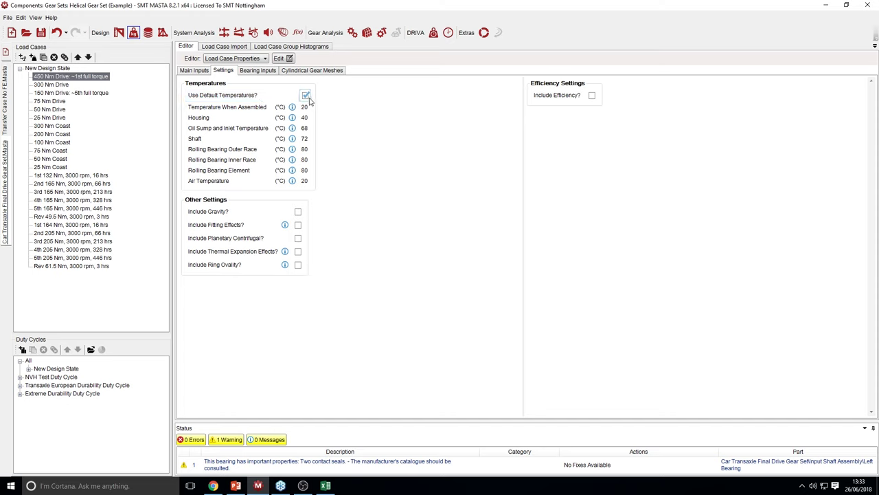
pyautogui.click(306, 96)
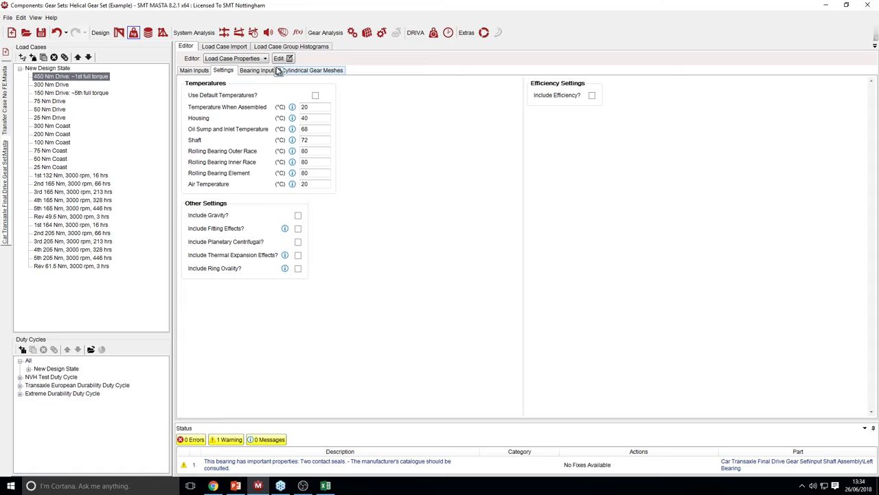
pyautogui.moveTo(275, 71); pyautogui.dragTo(260, 74)
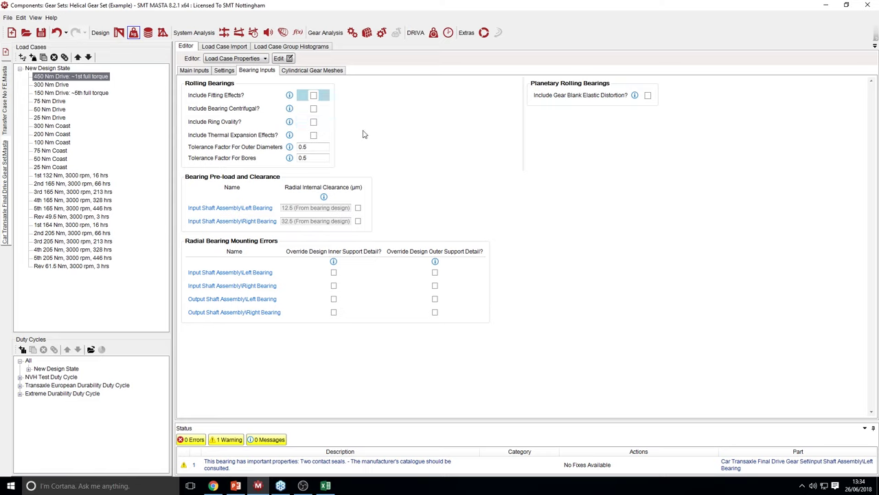
pyautogui.click(224, 71)
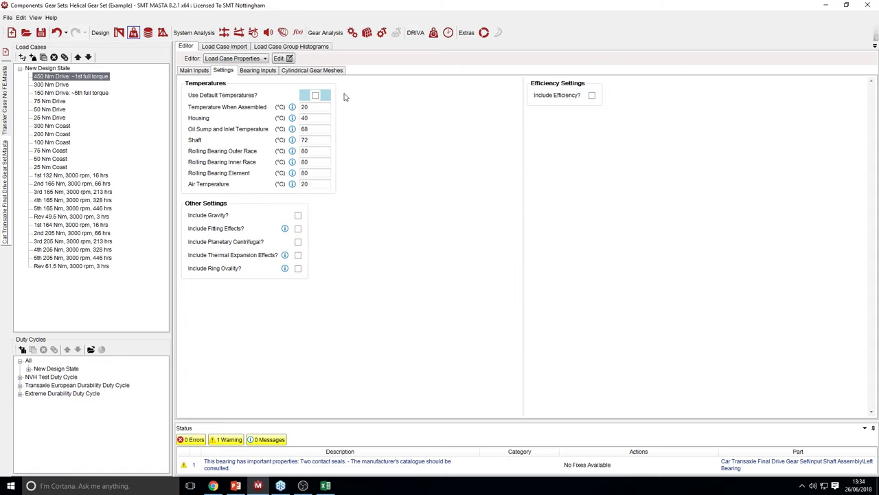
pyautogui.click(591, 96)
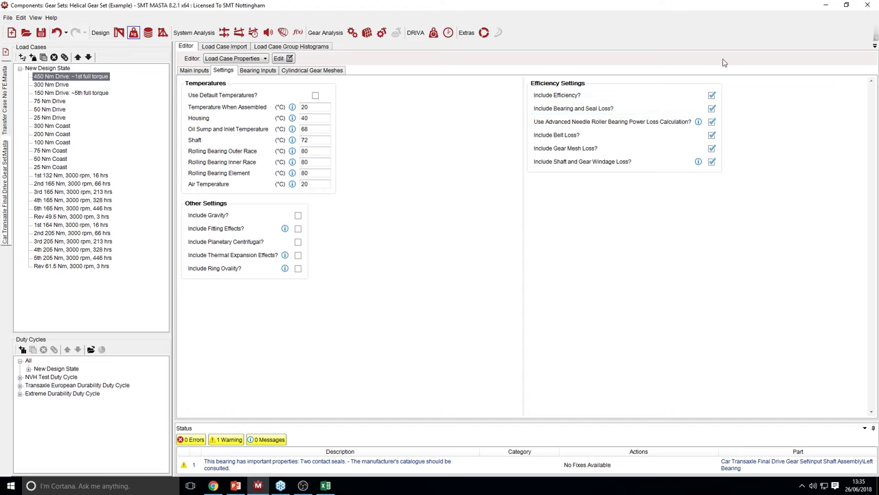
pyautogui.moveTo(699, 122)
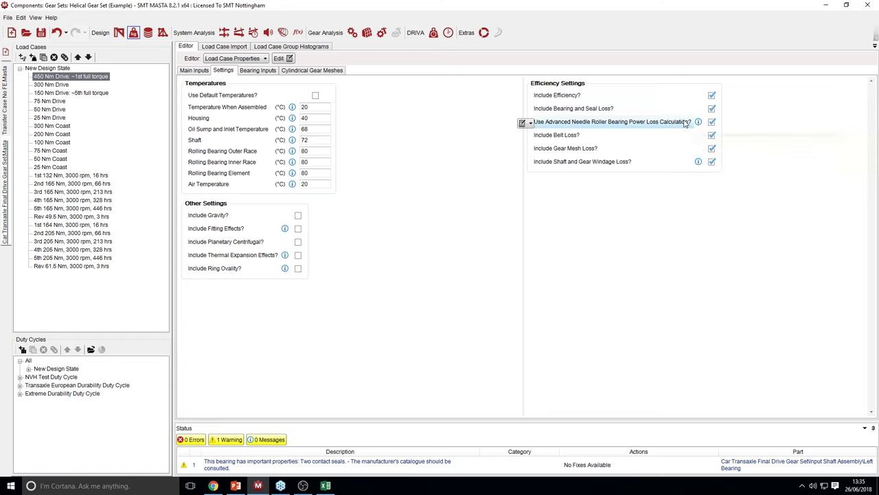
# Try overriding the design inner support detail for the input shaft's left bearing, and remove the override again
pyautogui.click(251, 75)
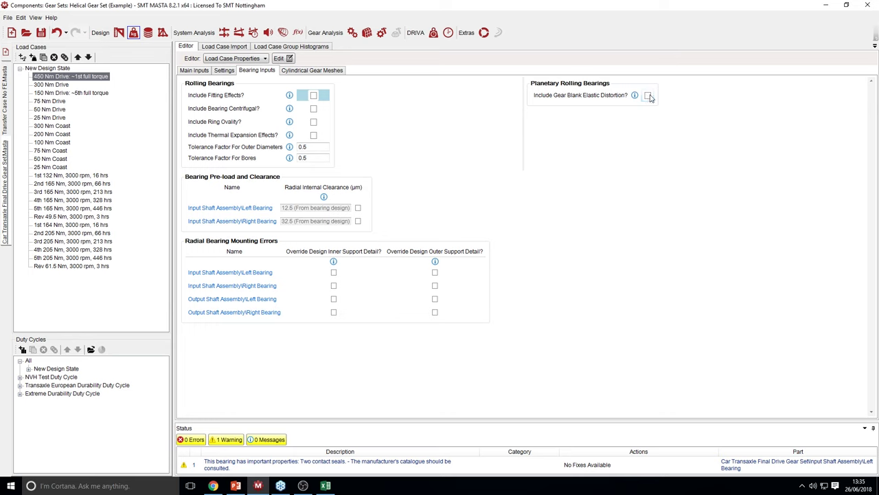
pyautogui.moveTo(651, 98)
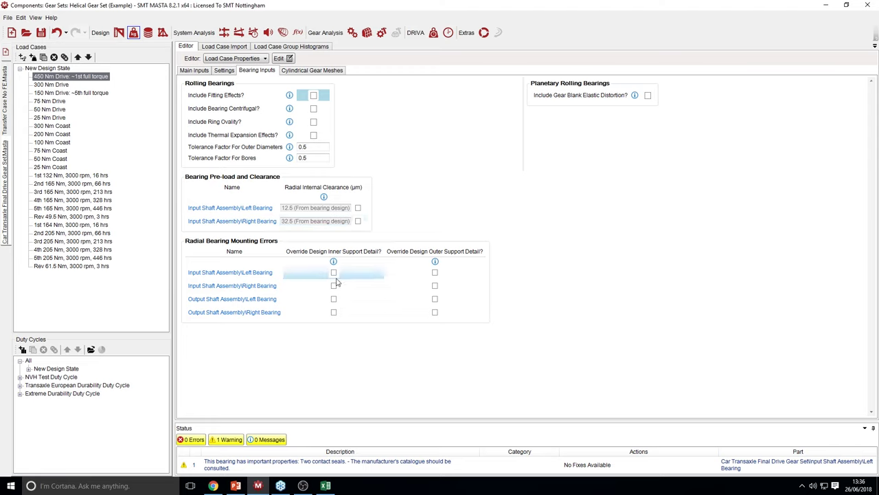
pyautogui.moveTo(334, 275)
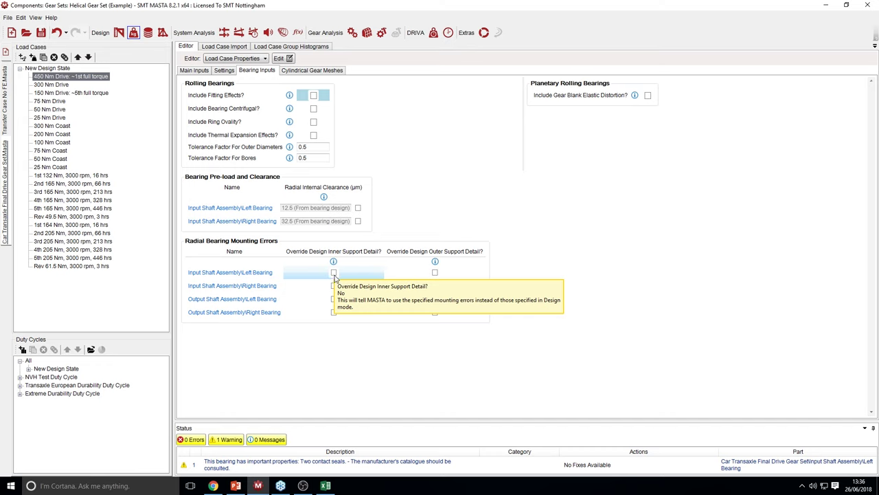
pyautogui.click(334, 274)
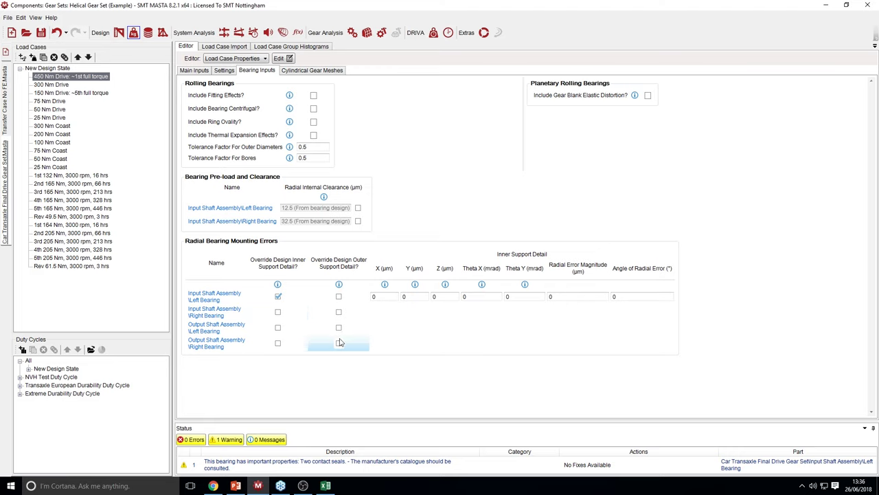
pyautogui.click(279, 297)
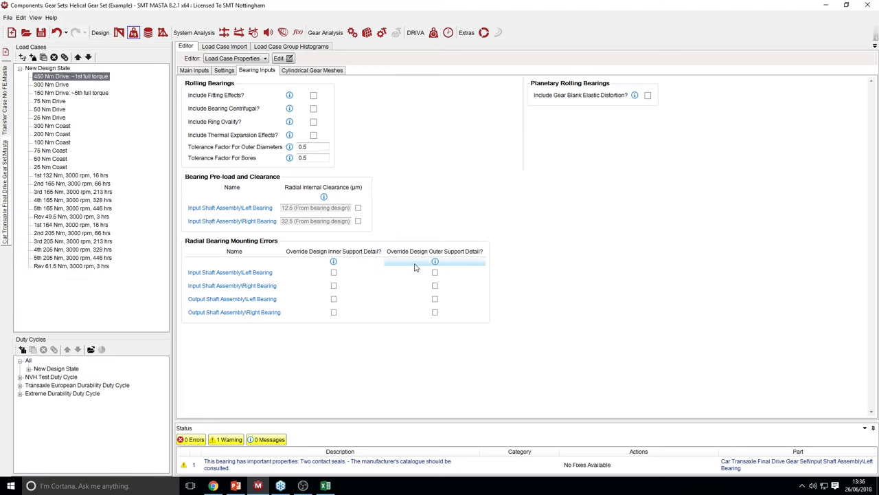
# In the design, change the input shaft's left bearing model to Plain Journal Bearing with the Plain Oil Fed type
pyautogui.click(119, 32)
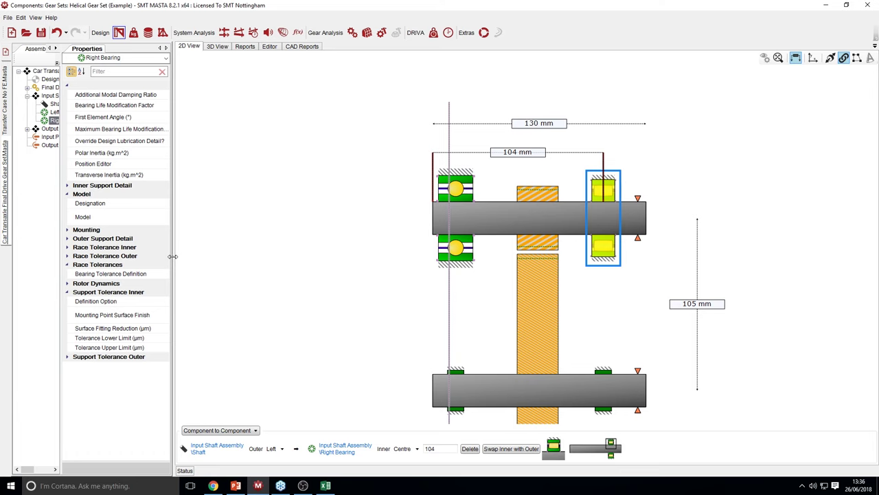
pyautogui.moveTo(173, 258); pyautogui.dragTo(259, 206)
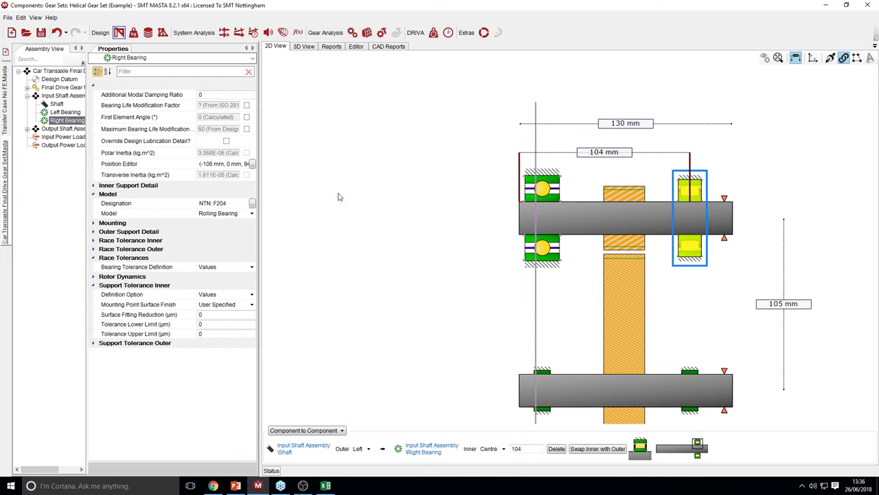
pyautogui.click(548, 189)
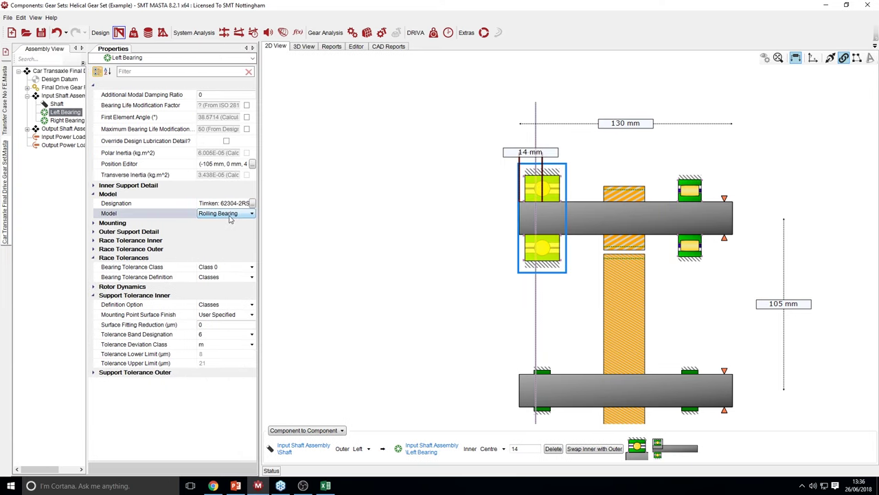
pyautogui.click(231, 214)
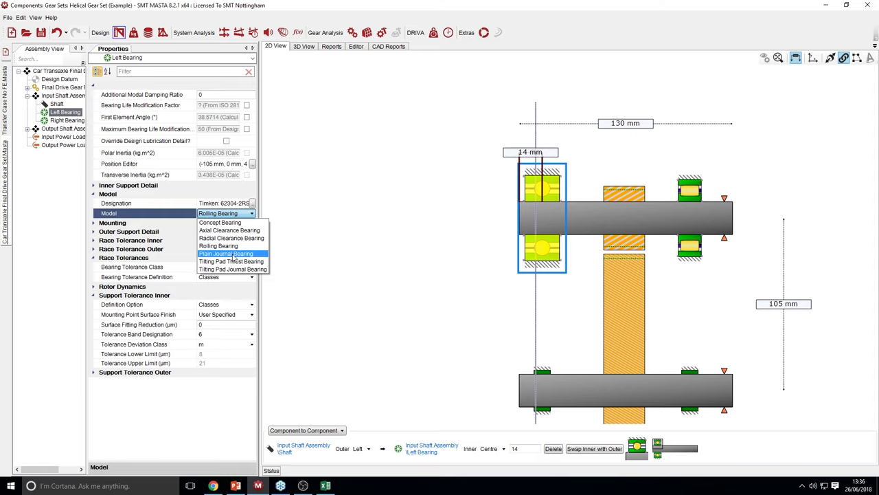
pyautogui.click(227, 253)
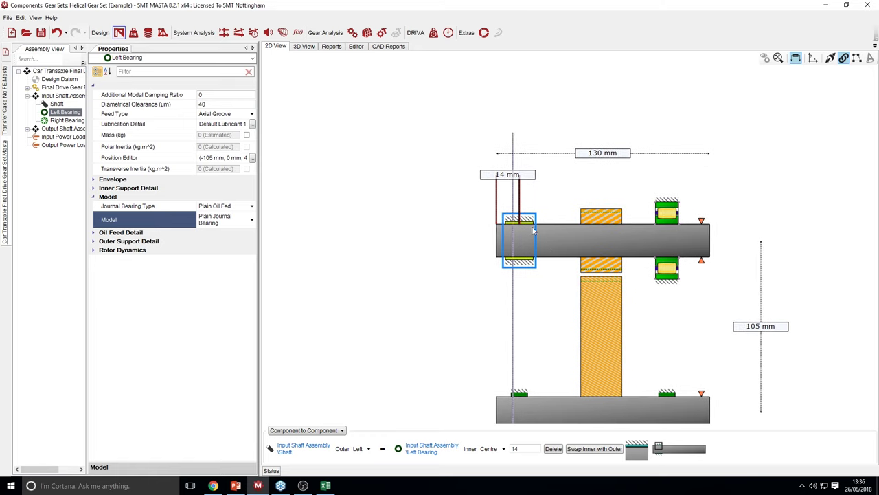
pyautogui.scroll(3, 524, 207)
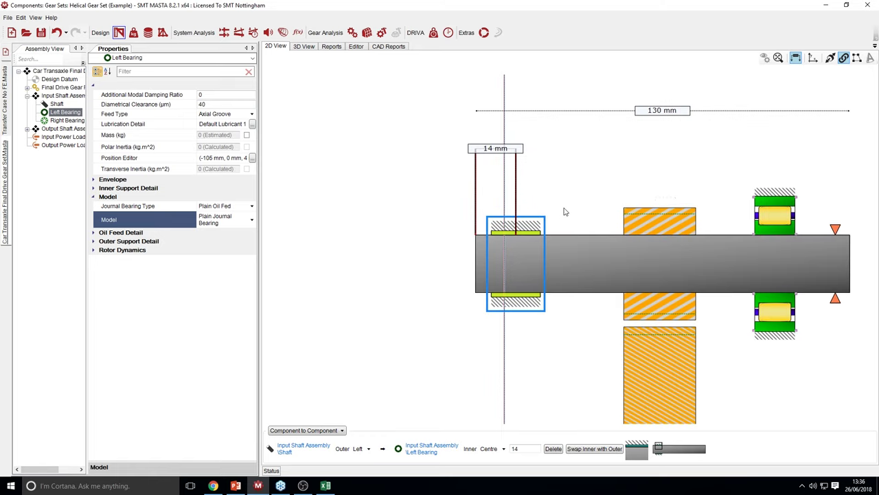
pyautogui.moveTo(564, 211); pyautogui.dragTo(558, 179, button='middle')
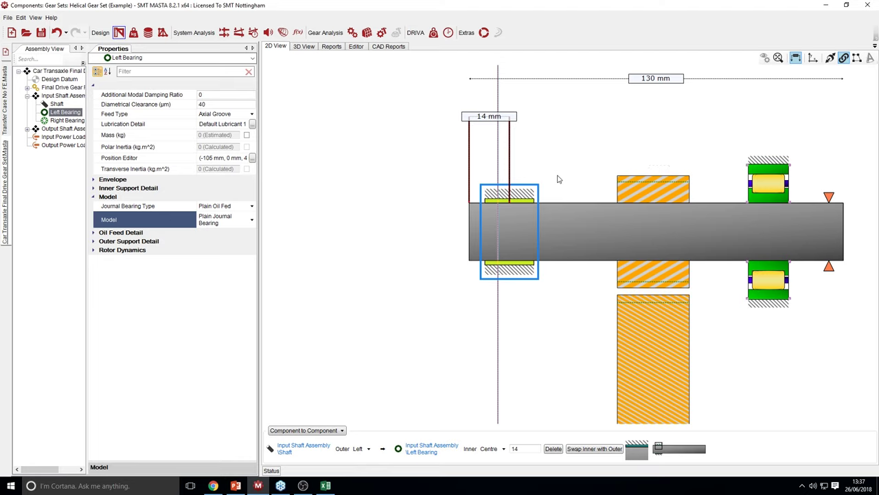
pyautogui.click(251, 206)
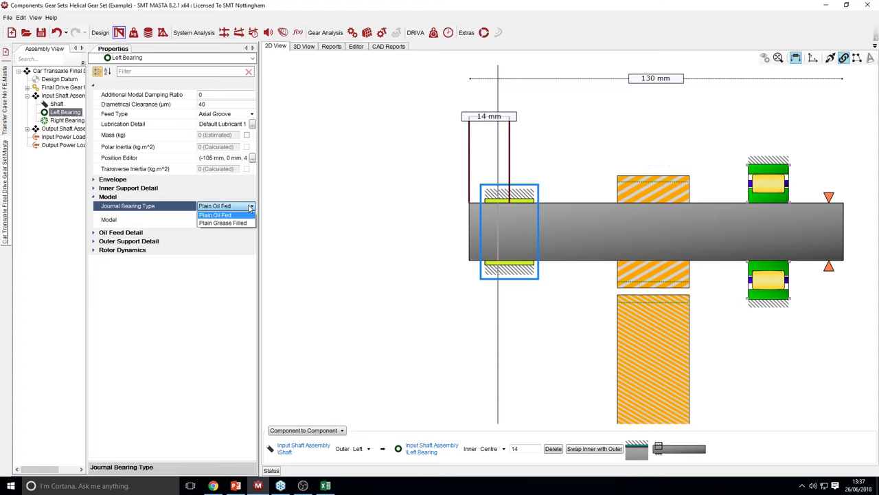
pyautogui.click(227, 215)
# Display the left journal bearing up close in 3D and set its Feed Type to Circumferential Groove
pyautogui.click(303, 46)
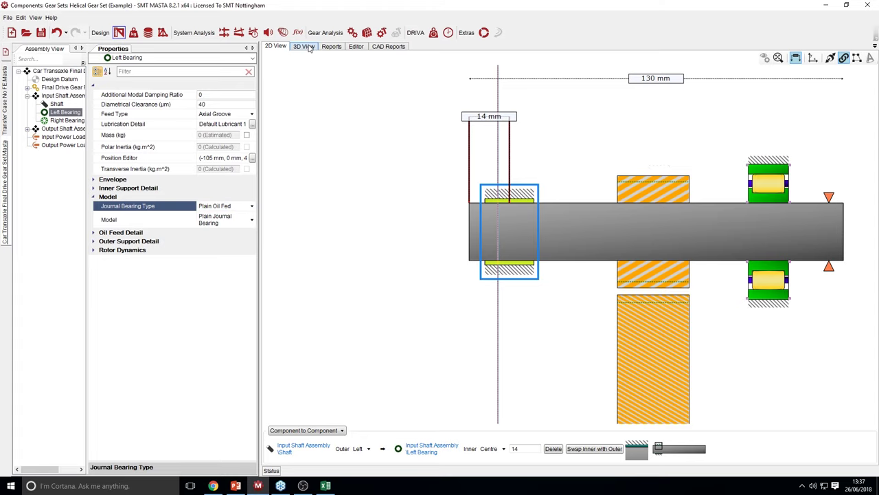
pyautogui.moveTo(508, 295); pyautogui.dragTo(634, 254, button='middle')
pyautogui.scroll(8, 756, 256)
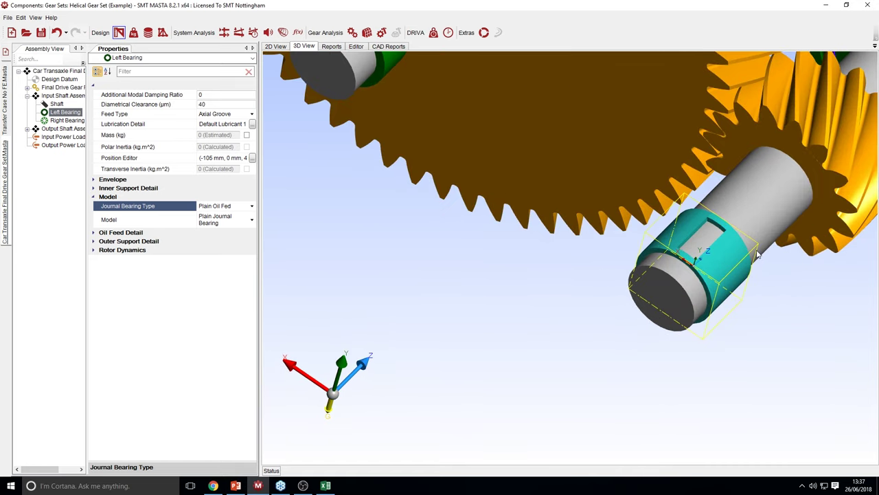
pyautogui.moveTo(782, 256); pyautogui.dragTo(749, 264, button='middle')
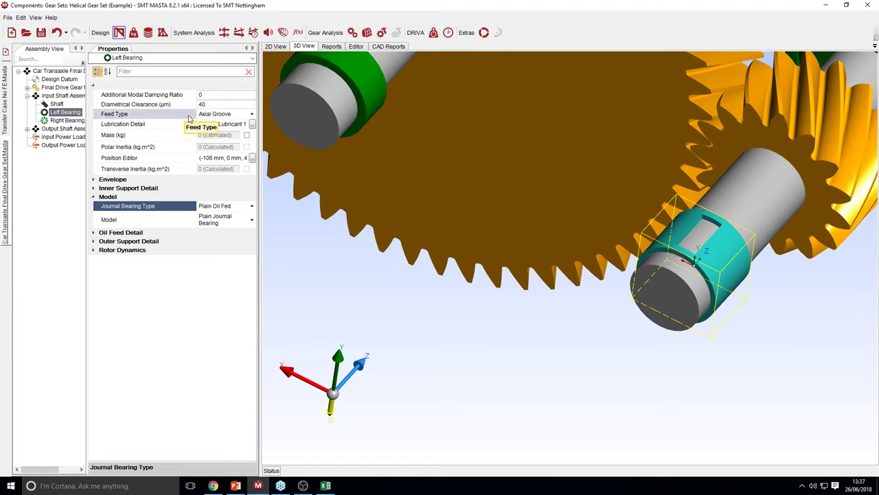
pyautogui.click(223, 115)
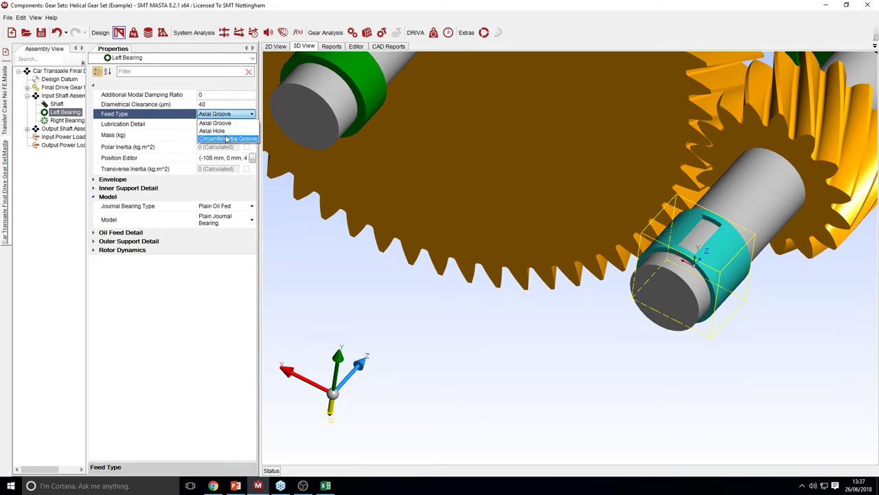
pyautogui.click(229, 140)
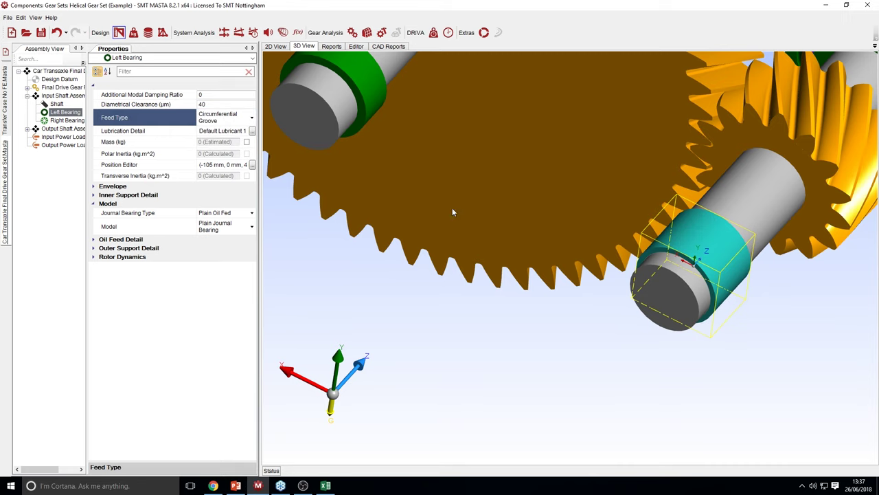
# Display the left journal bearing on its own in 3D, examine its groove, and set its Feed Type to Axial Groove
pyautogui.click(65, 113)
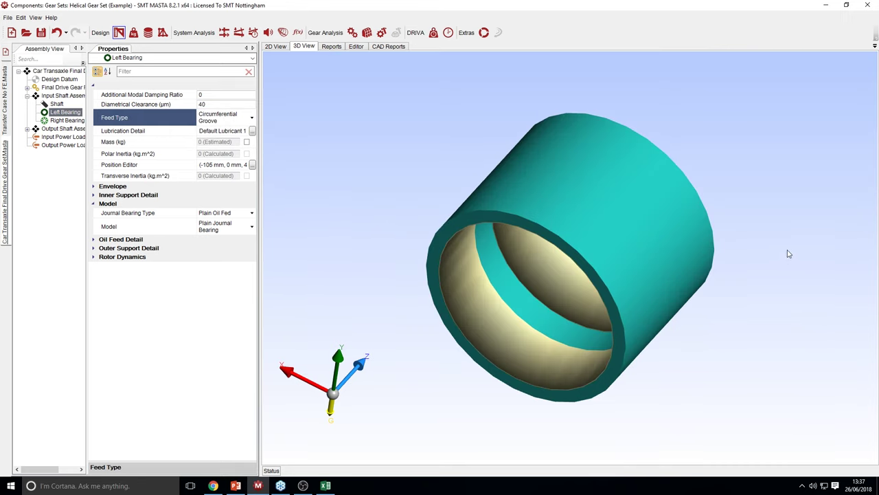
pyautogui.moveTo(787, 251); pyautogui.dragTo(561, 164)
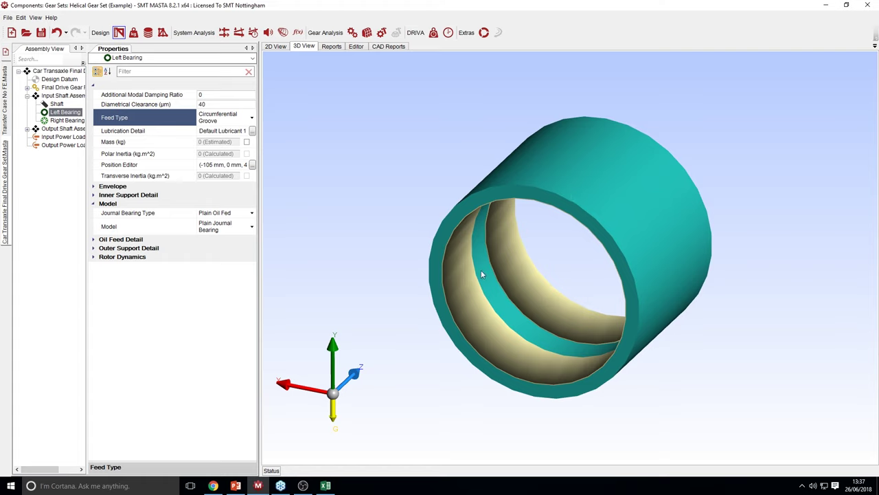
pyautogui.click(214, 121)
pyautogui.click(215, 130)
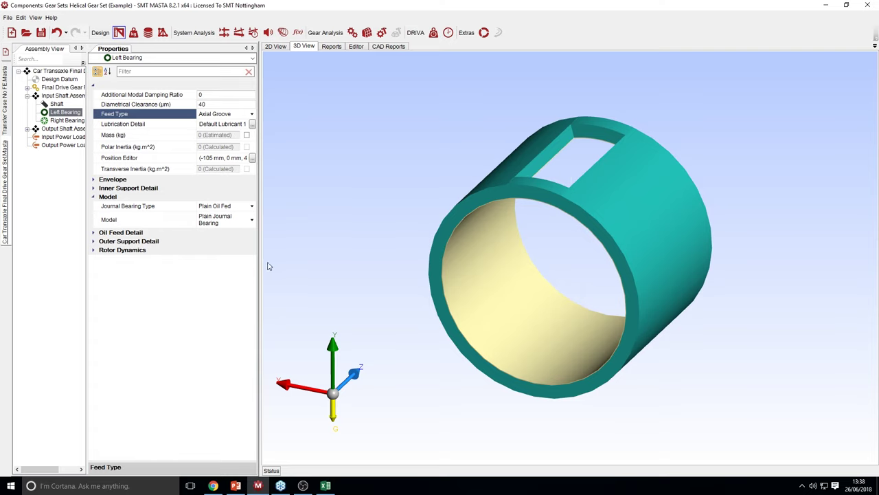
# Change the left bearing's Journal Bearing Type to Plain Grease Filled and show its housing details
pyautogui.click(226, 208)
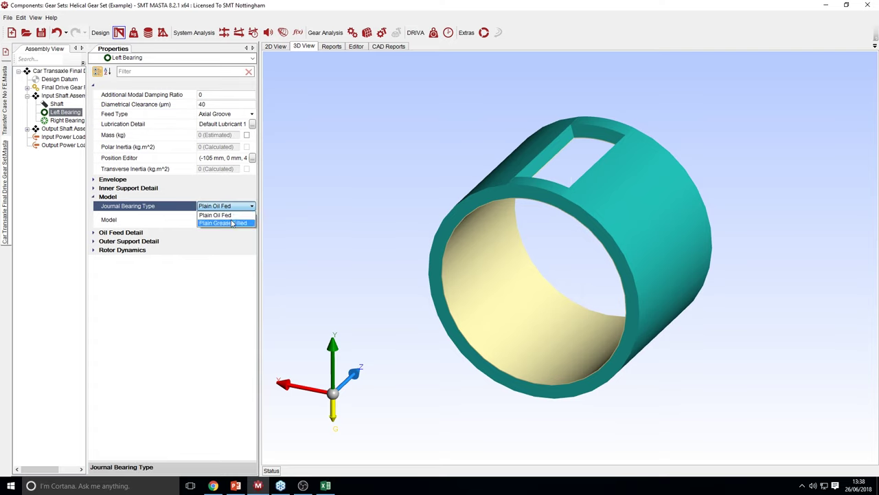
pyautogui.click(239, 224)
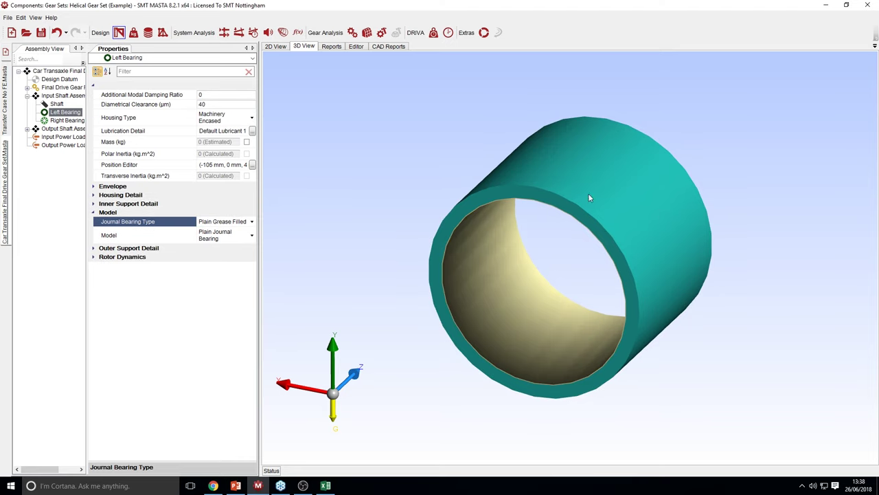
pyautogui.click(127, 198)
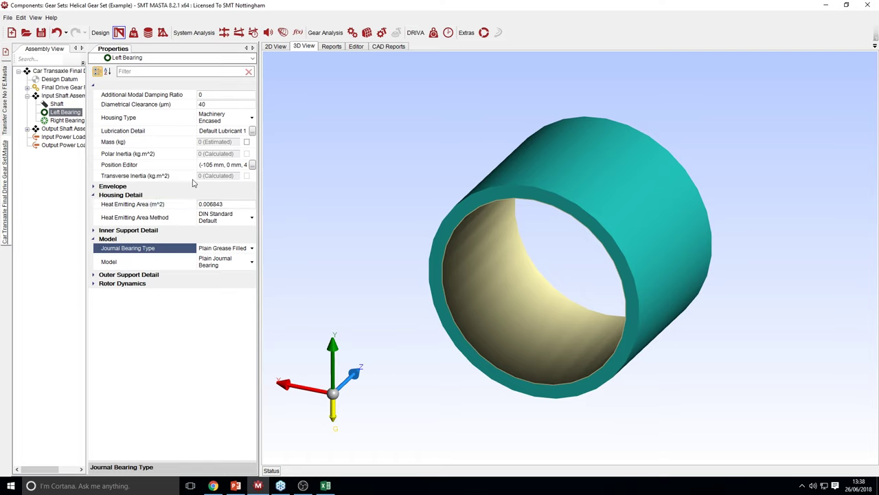
# Try the Pedestal Base housing type for the grease-filled left bearing, and set its Housing Type to Cylindrical Housing
pyautogui.click(242, 118)
pyautogui.click(243, 119)
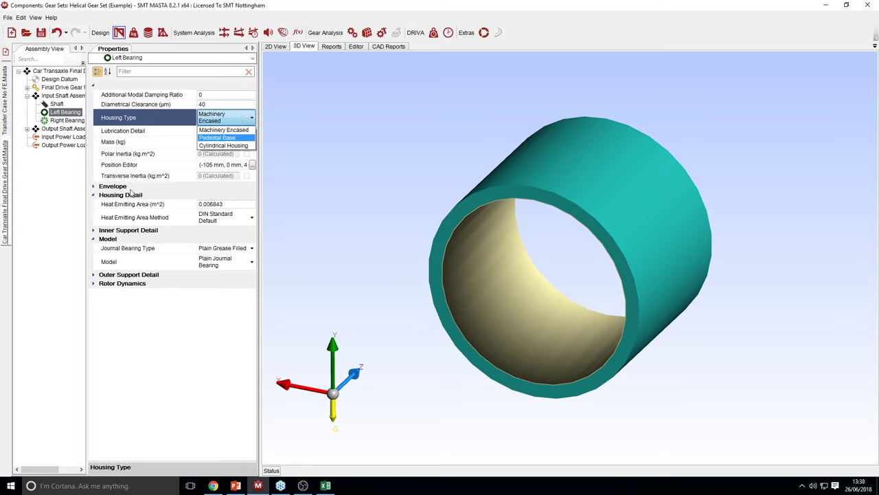
pyautogui.click(220, 137)
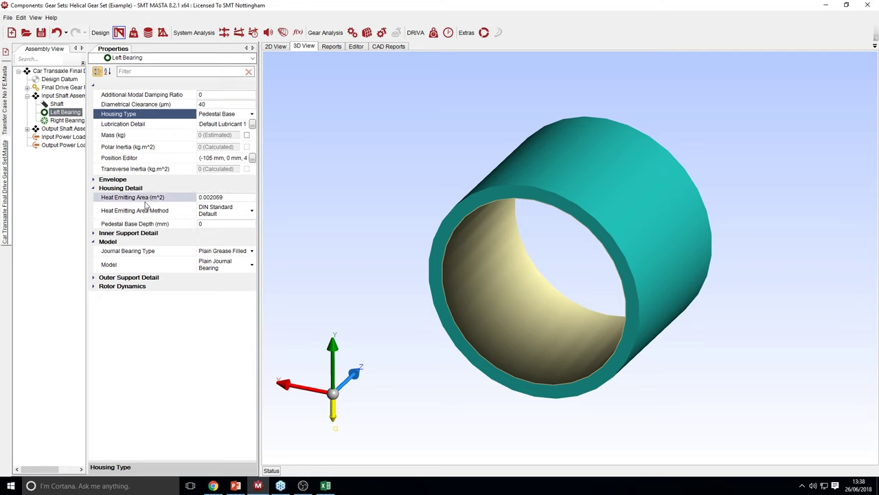
pyautogui.click(223, 115)
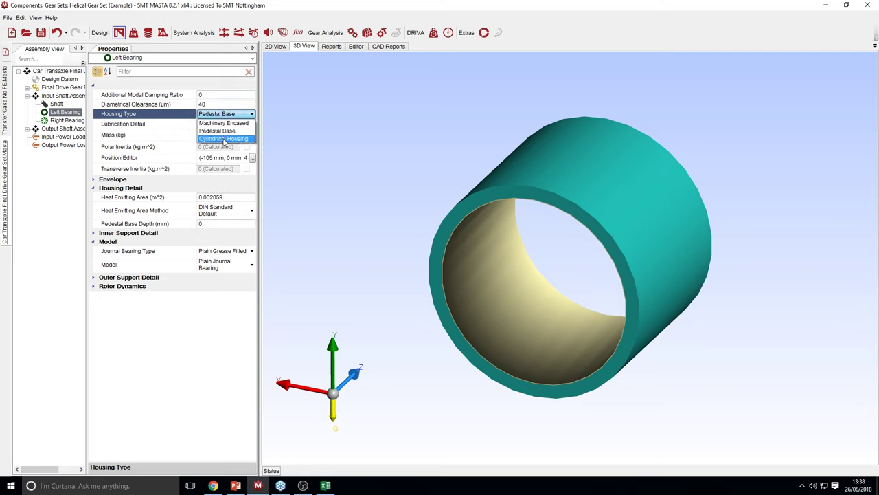
pyautogui.click(223, 138)
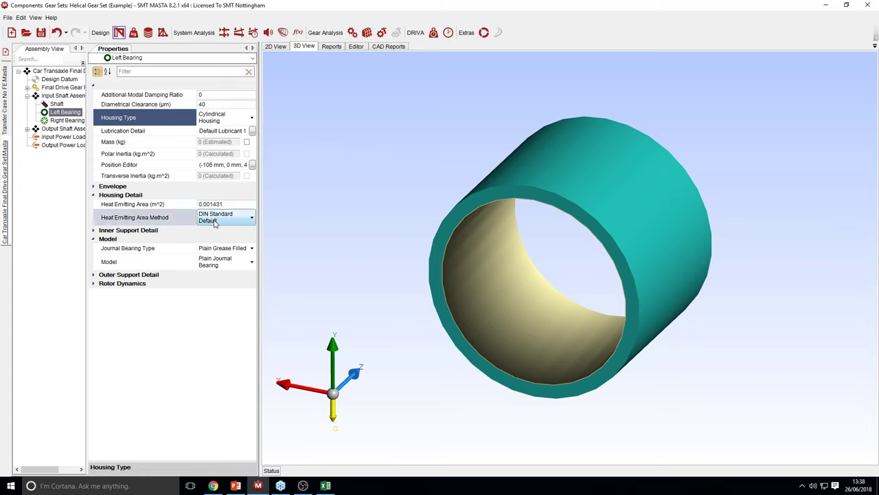
# Change the left bearing's model to Tilting Pad Thrust Bearing and inspect its pads in 3D
pyautogui.click(224, 264)
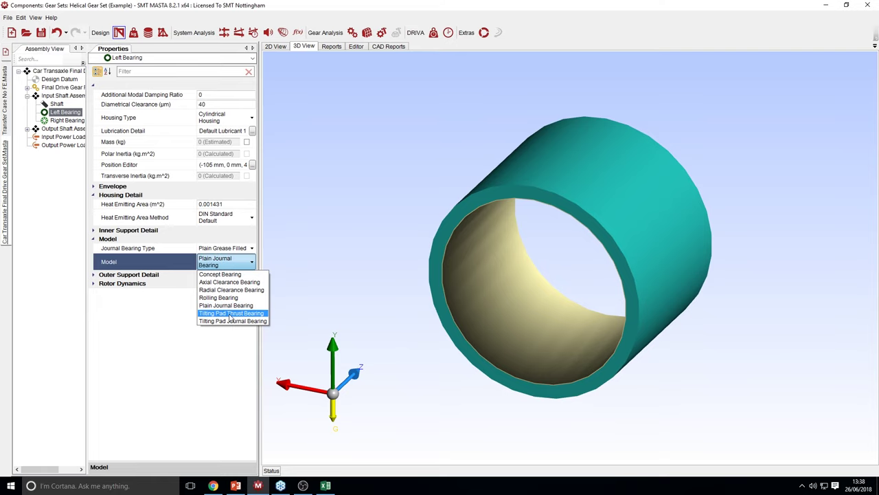
pyautogui.click(230, 313)
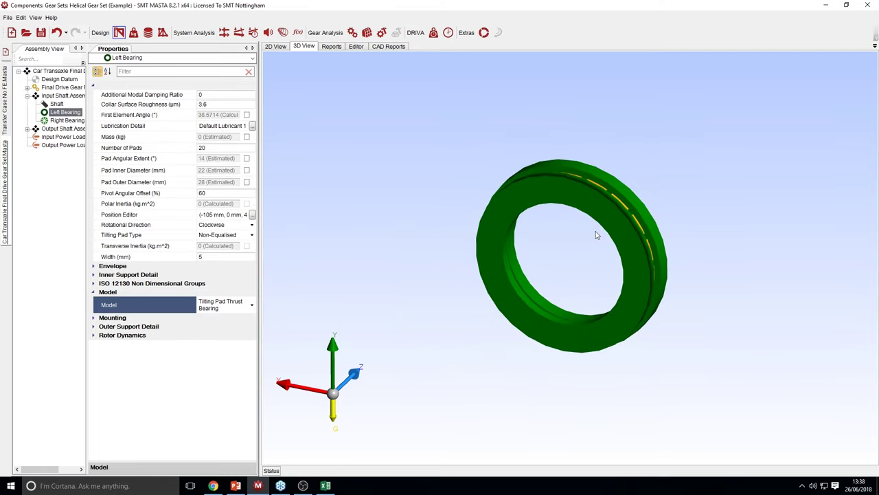
pyautogui.moveTo(596, 235); pyautogui.dragTo(514, 235)
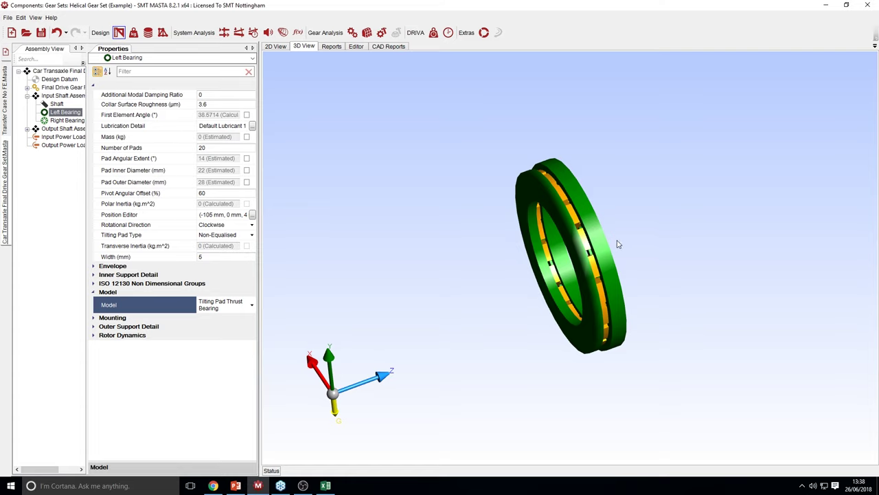
pyautogui.moveTo(460, 232); pyautogui.dragTo(455, 214)
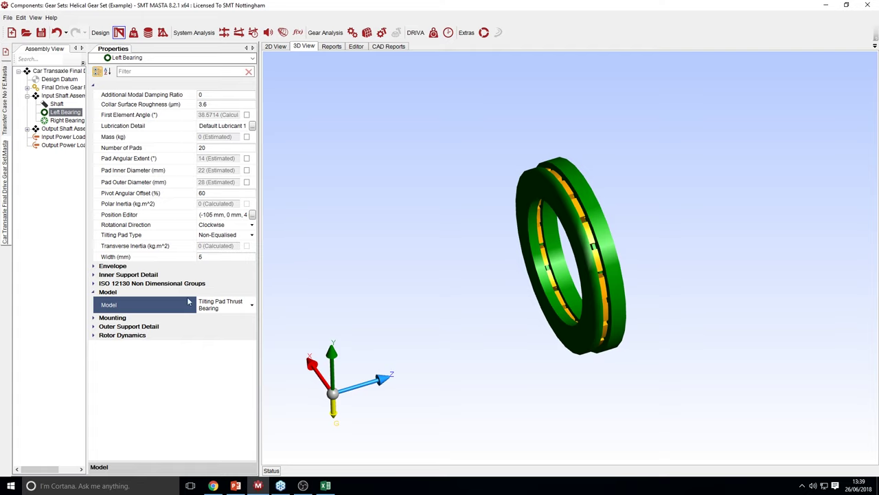
# Change the left bearing's model to Tilting Pad Journal Bearing and inspect its pads in 3D
pyautogui.click(217, 305)
pyautogui.click(217, 307)
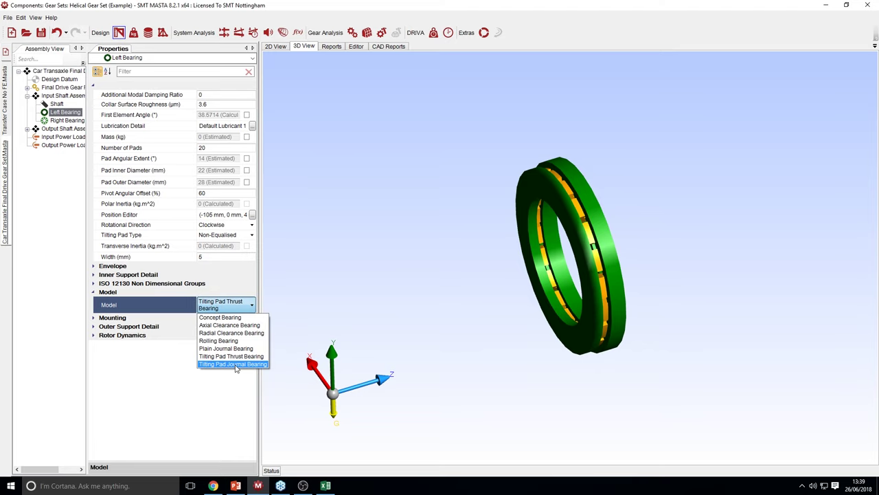
pyautogui.click(236, 363)
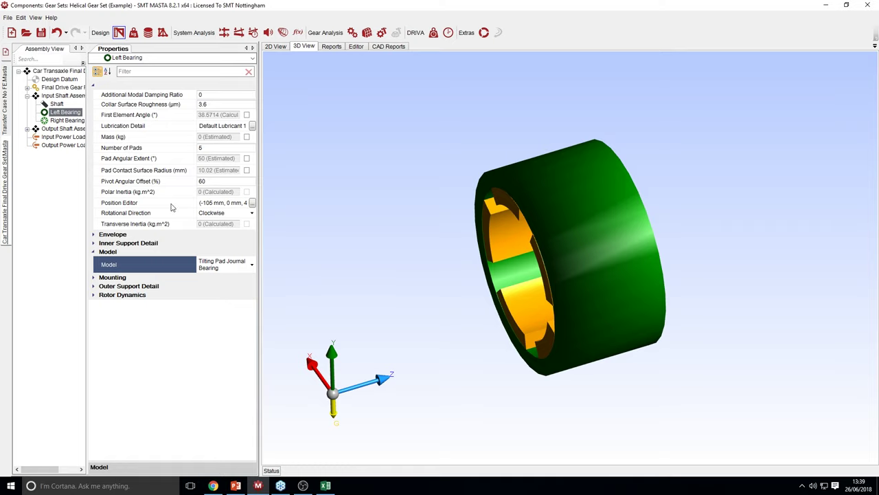
pyautogui.moveTo(528, 244); pyautogui.dragTo(505, 306)
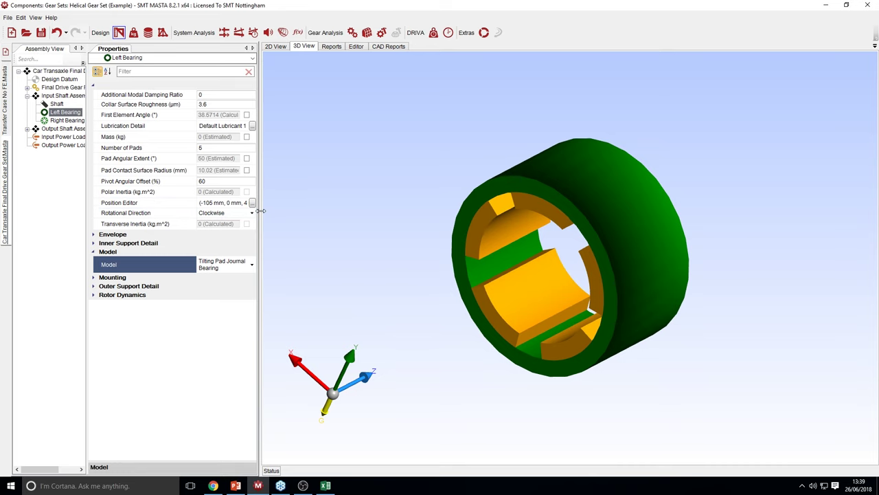
# Show the whole Car Transaxle Final Drive Gear Set in 2D and examine its bearing ISO 76:2006 static safety factor limit options
pyautogui.moveTo(259, 211); pyautogui.dragTo(359, 209)
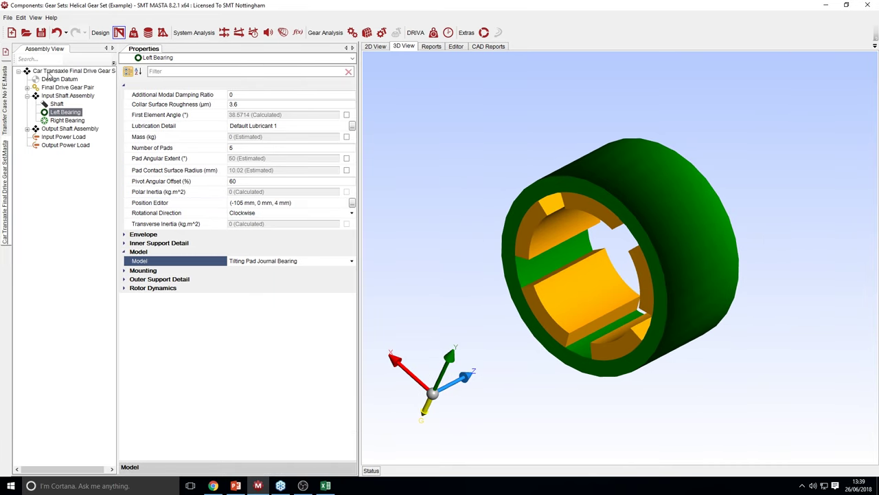
pyautogui.click(51, 72)
pyautogui.click(376, 46)
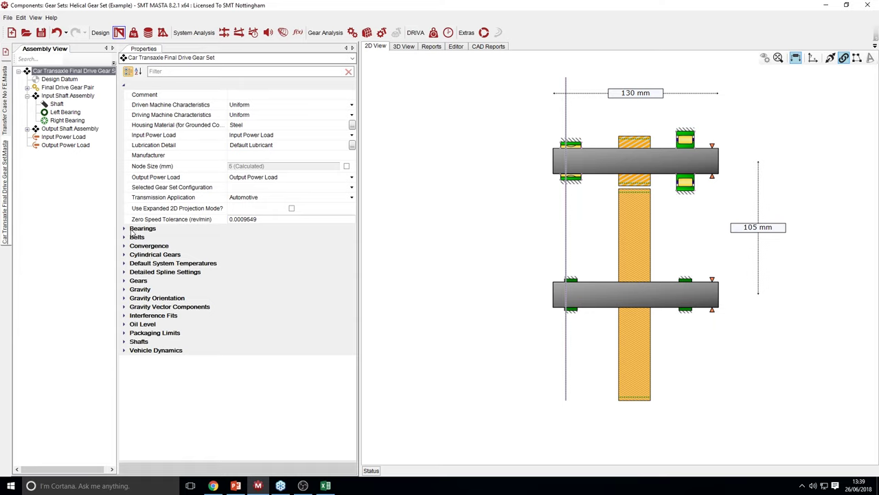
pyautogui.click(125, 229)
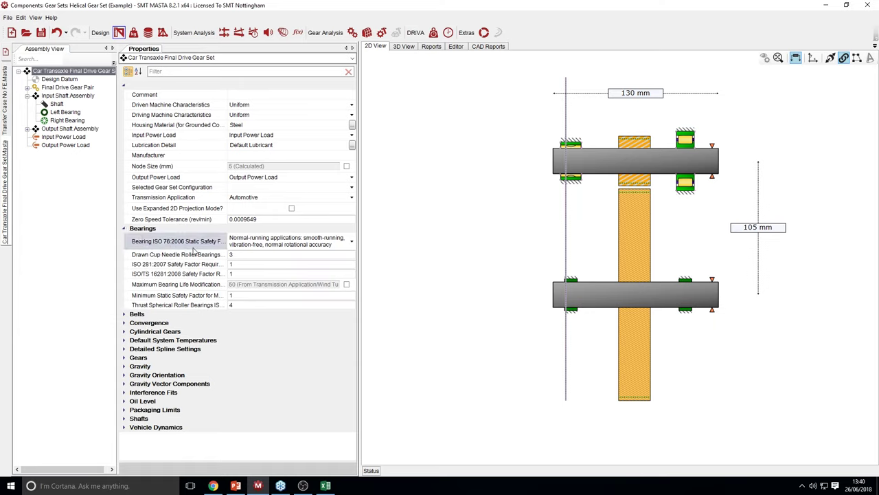
pyautogui.moveTo(195, 246)
pyautogui.click(275, 242)
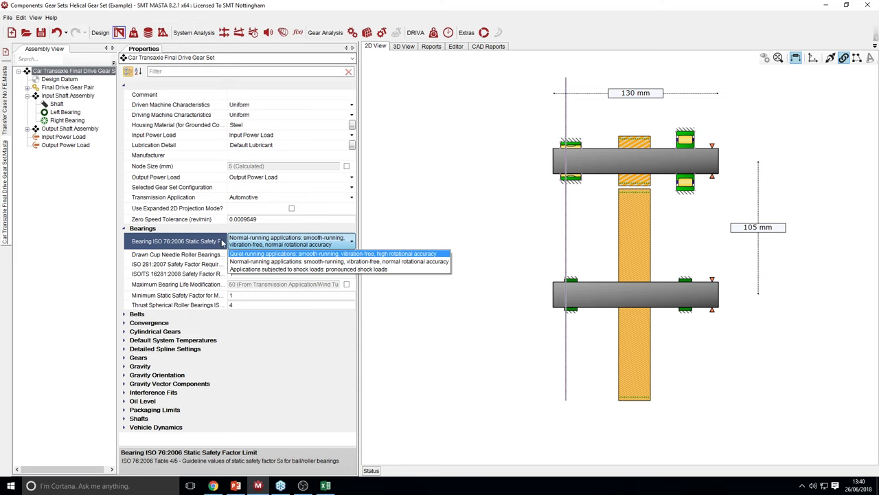
pyautogui.click(190, 257)
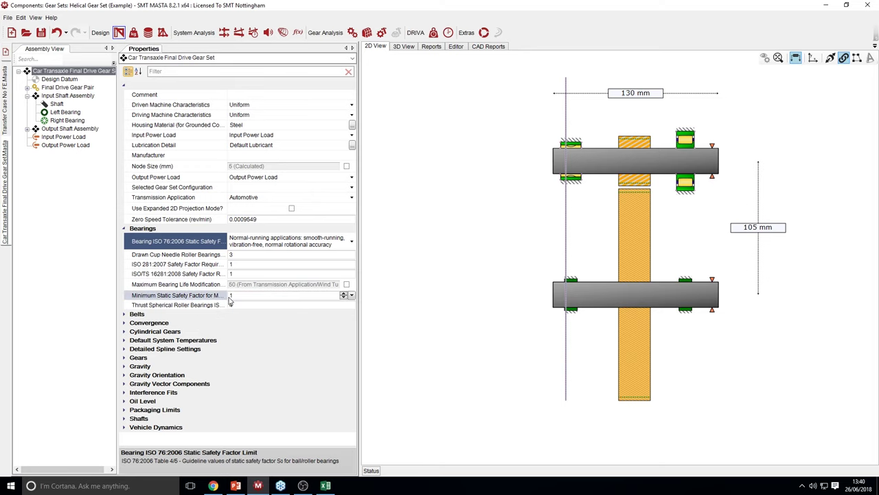
# Make the full names of the bearing properties readable and examine the Minimum Static Safety Factor for Maximum Contact Stress
pyautogui.click(206, 295)
pyautogui.moveTo(227, 297); pyautogui.dragTo(284, 311)
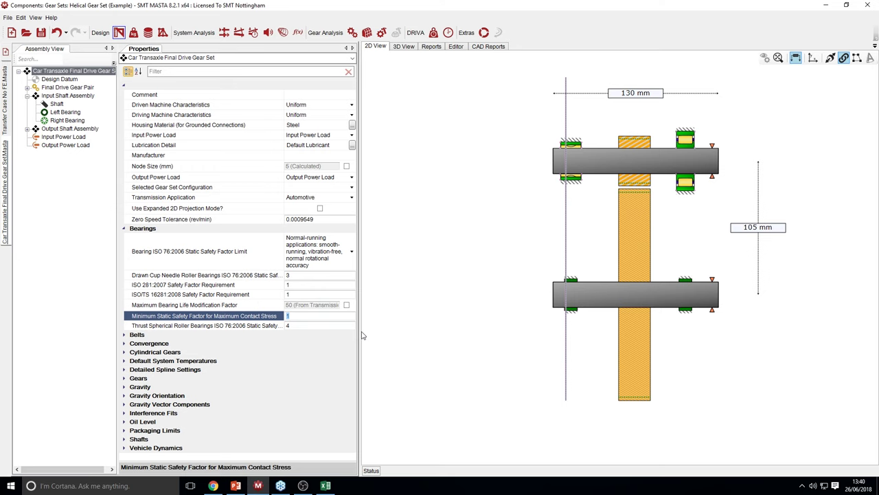
pyautogui.moveTo(359, 335); pyautogui.dragTo(431, 329)
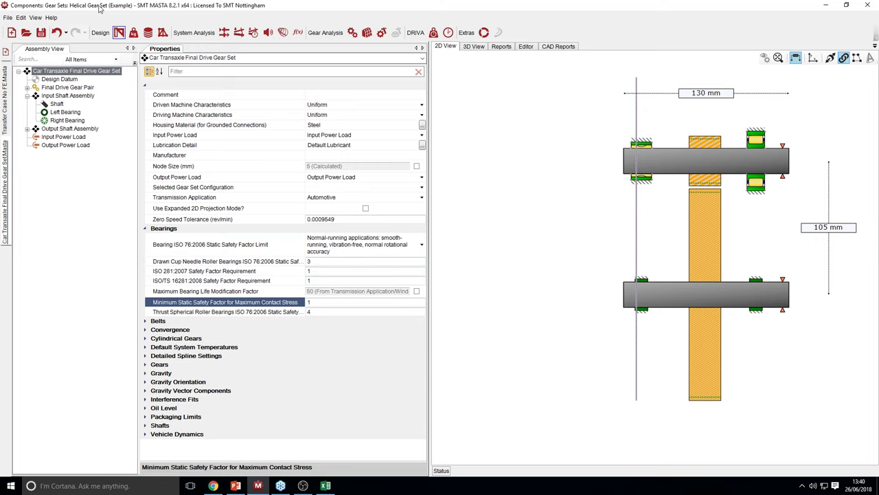
# Open the program's bearing settings and examine the rating life failure probability and the lubricant film temperature options for splashed or submerged bearings
pyautogui.click(21, 19)
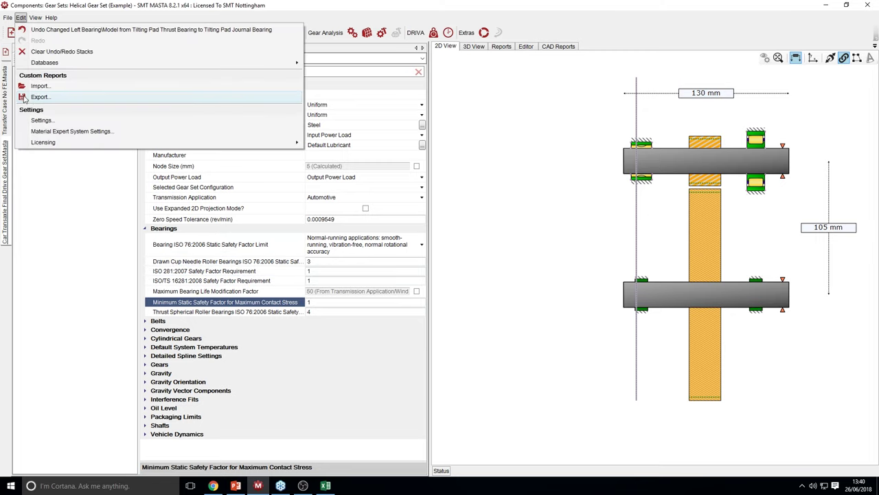
pyautogui.click(43, 120)
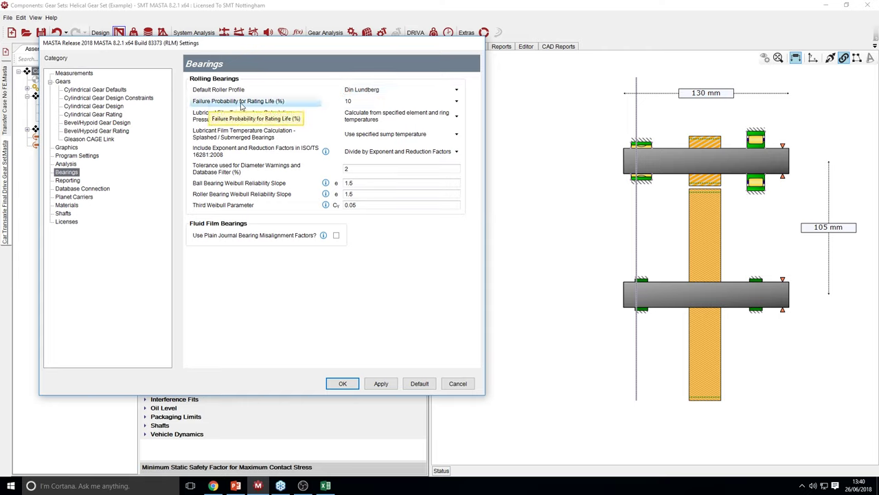
pyautogui.click(378, 103)
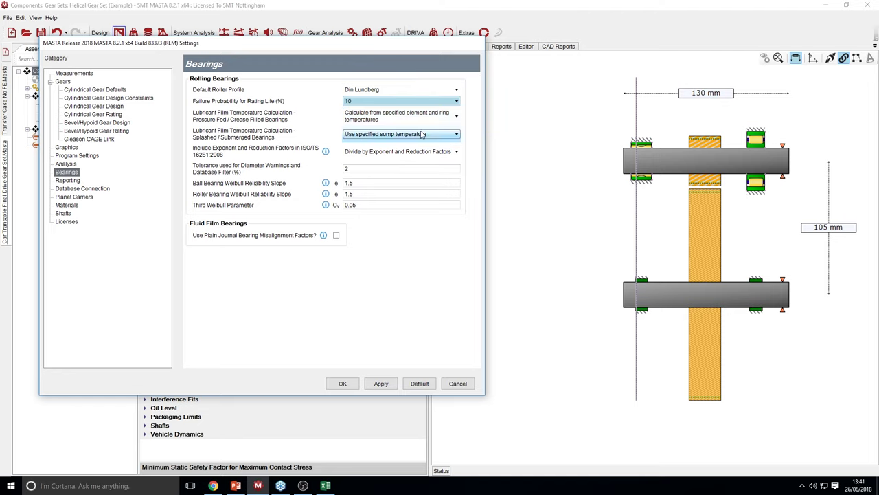
pyautogui.click(422, 134)
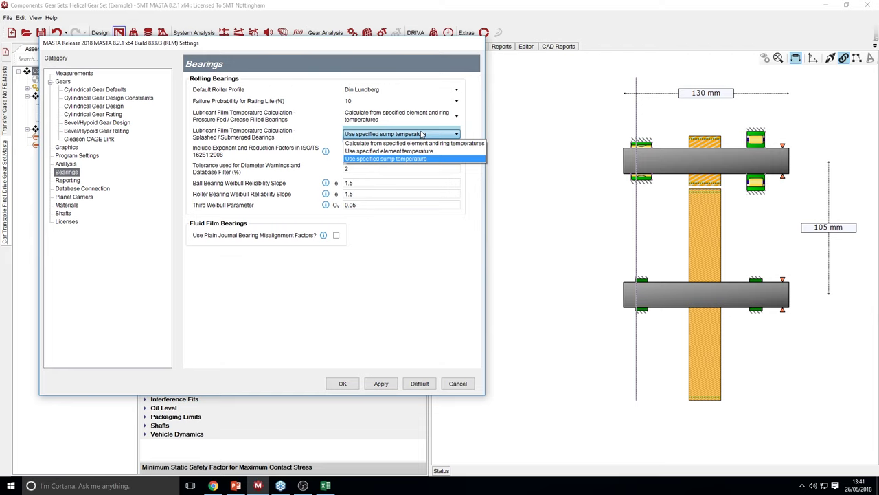
pyautogui.click(422, 135)
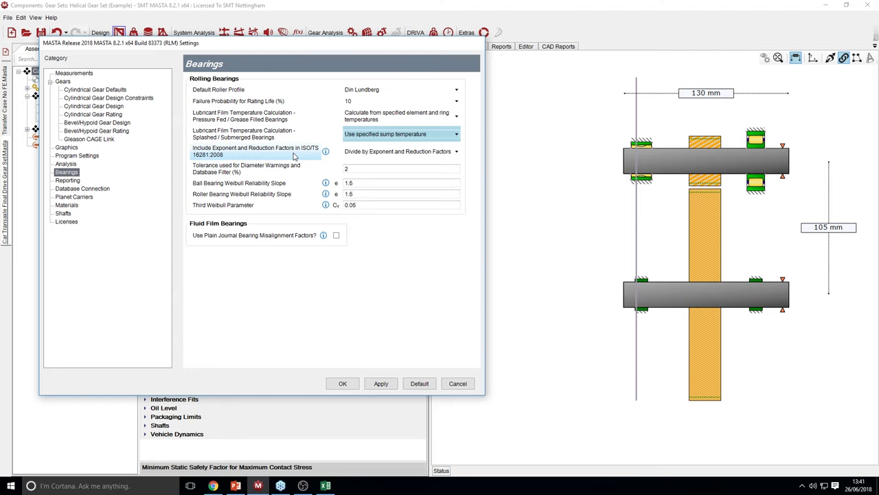
# Examine the ISO/TS 16281:2008 exponent and reduction factor options and the diameter tolerance setting, and close the settings without saving
pyautogui.click(377, 152)
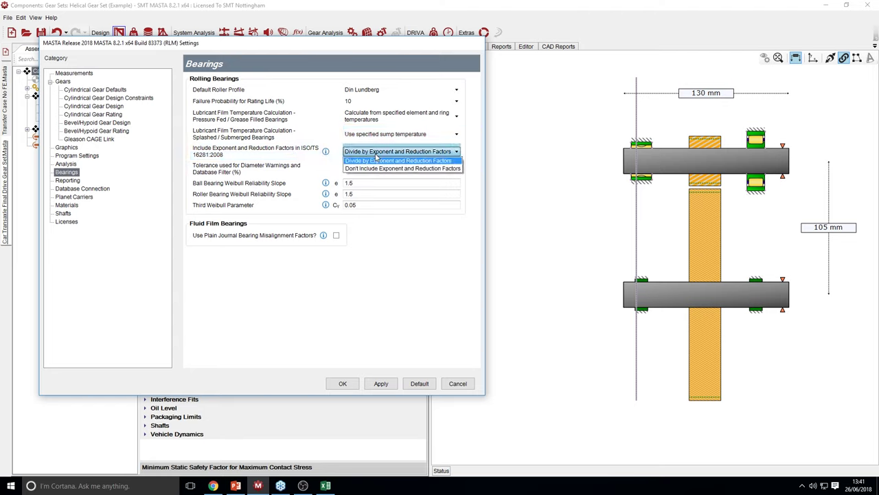
pyautogui.click(377, 155)
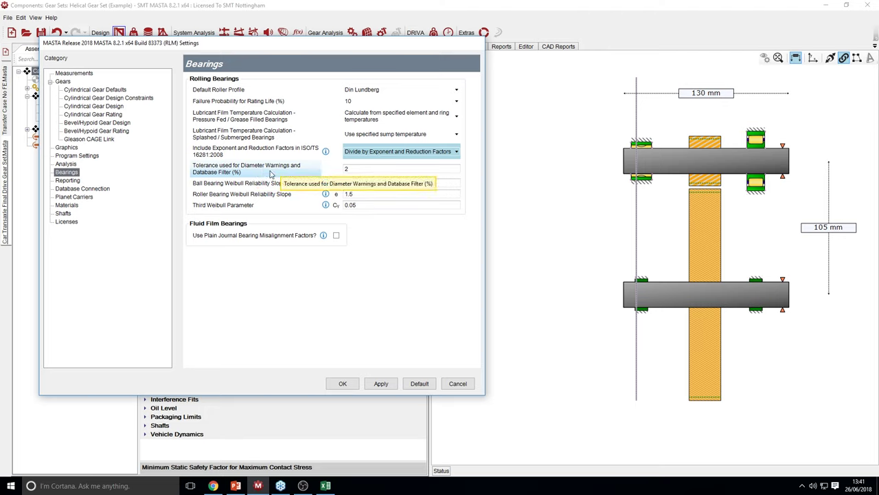
pyautogui.click(353, 169)
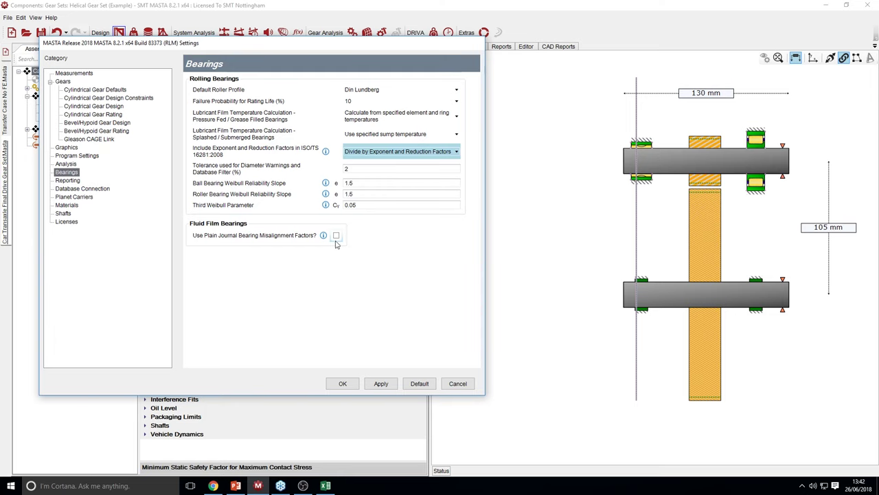
pyautogui.click(460, 384)
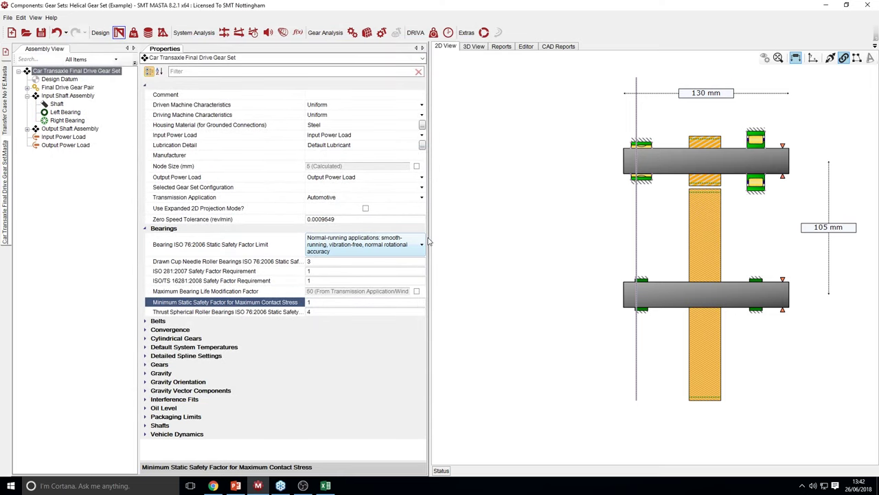
# Narrow the properties area and switch to the Transfer Case No FE design
pyautogui.moveTo(430, 237); pyautogui.dragTo(322, 240)
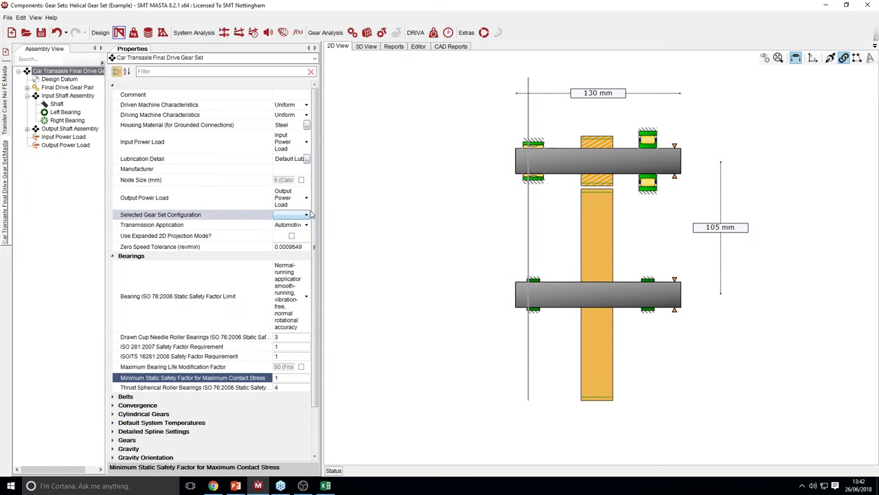
pyautogui.click(9, 96)
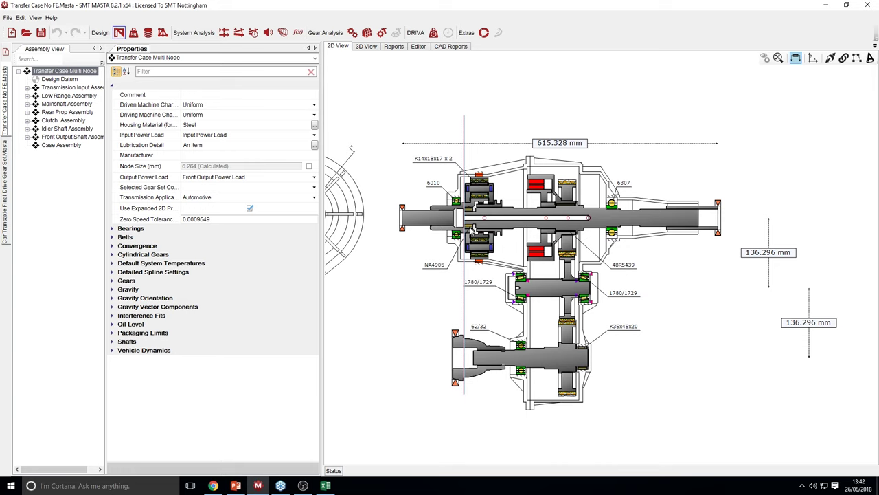
# Inspect the 6010 input shaft bearing and the NA4905 pilot bearing in the transfer case 2D layout
pyautogui.scroll(3, 442, 250)
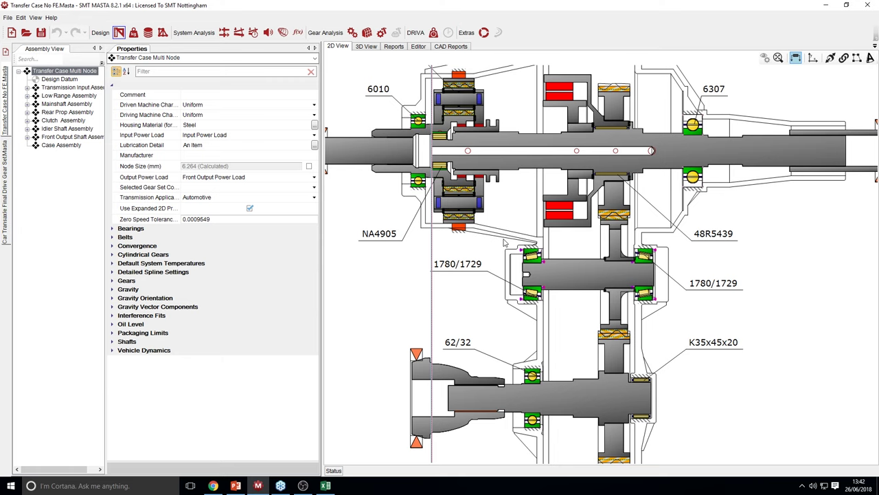
pyautogui.scroll(3, 434, 237)
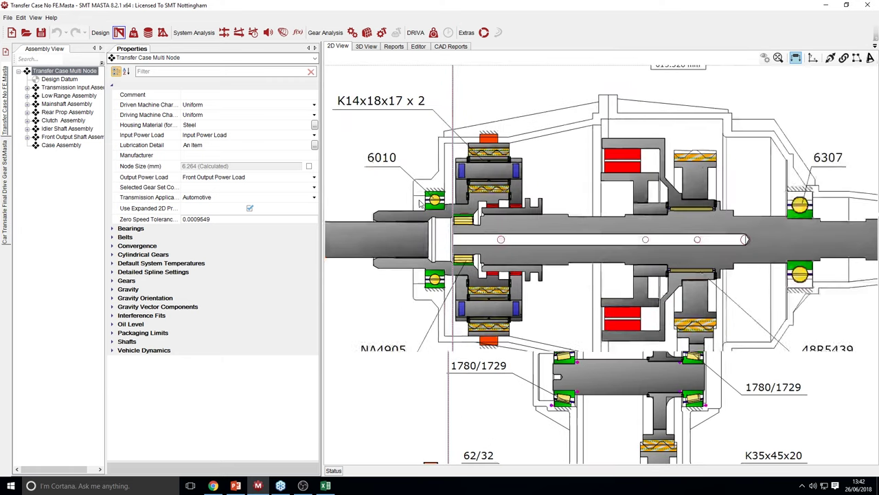
pyautogui.click(447, 198)
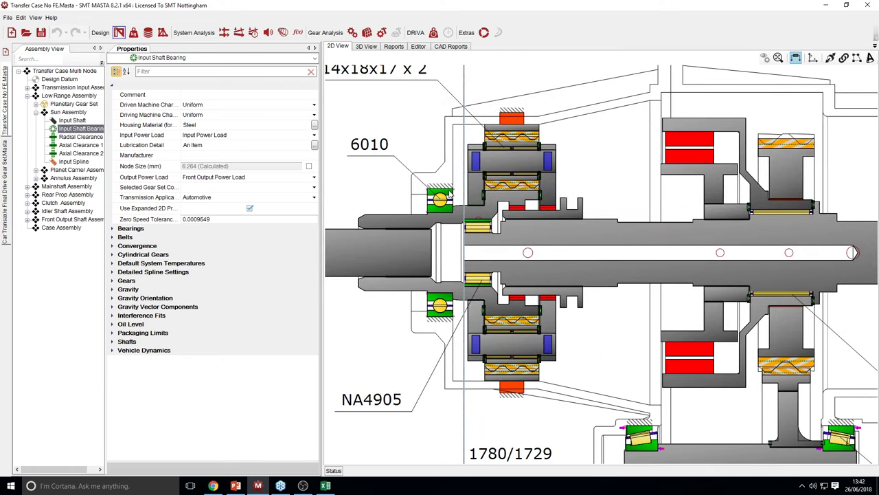
pyautogui.click(478, 224)
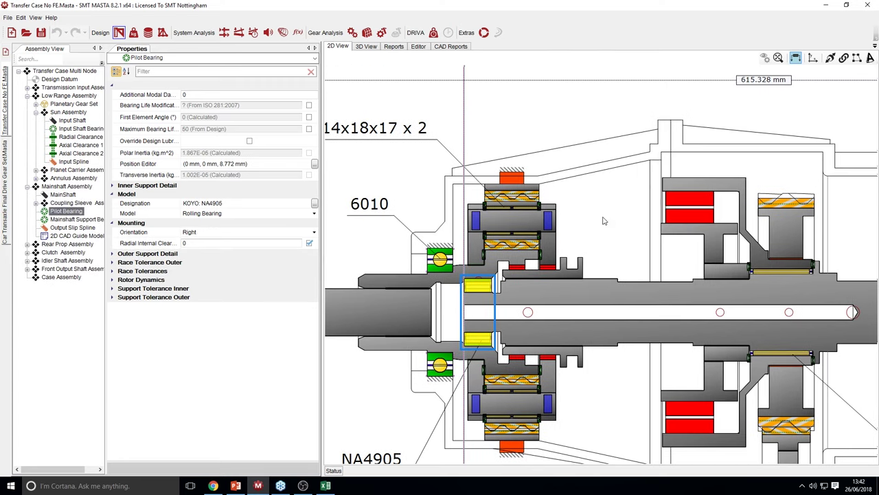
# Examine the sun assembly's Radial Clearance and Axial Clearance 1 bearings and their properties around the planetary gear set
pyautogui.scroll(8, 475, 208)
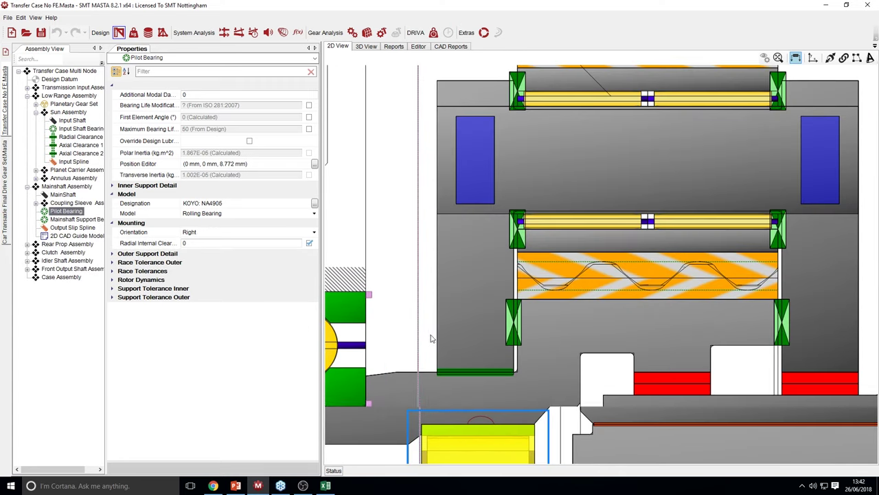
pyautogui.moveTo(431, 338); pyautogui.dragTo(421, 272, button='middle')
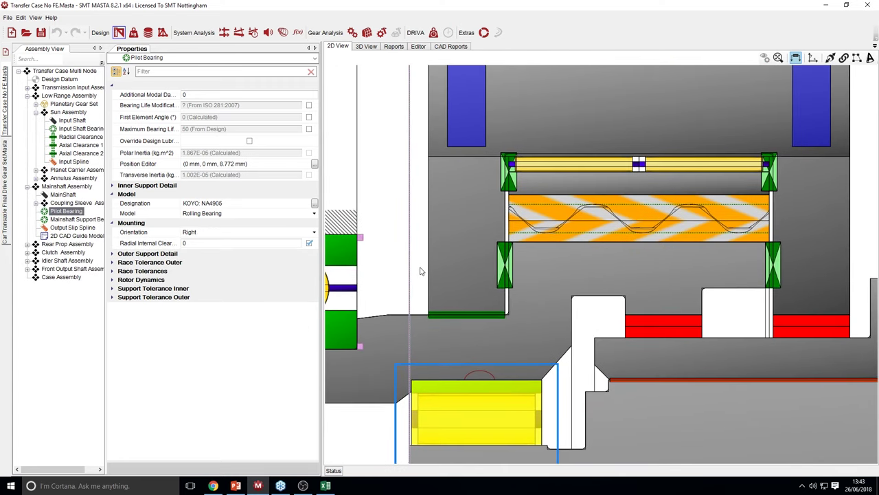
pyautogui.click(468, 315)
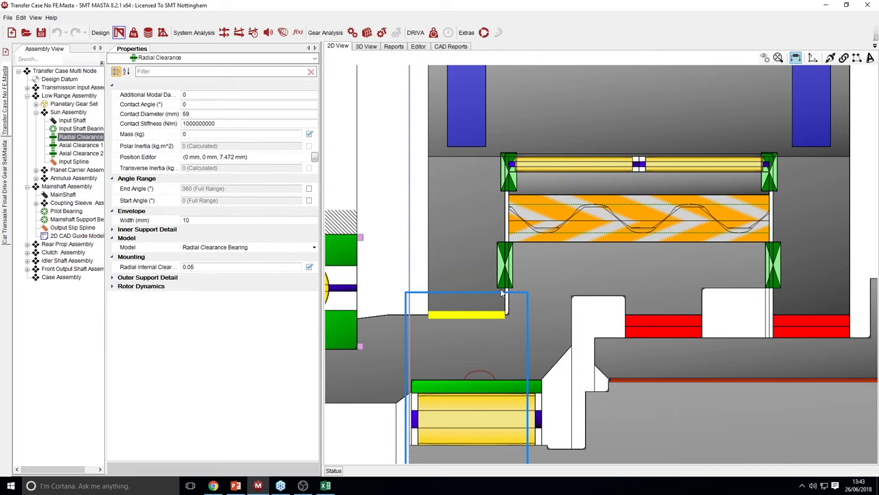
pyautogui.click(504, 253)
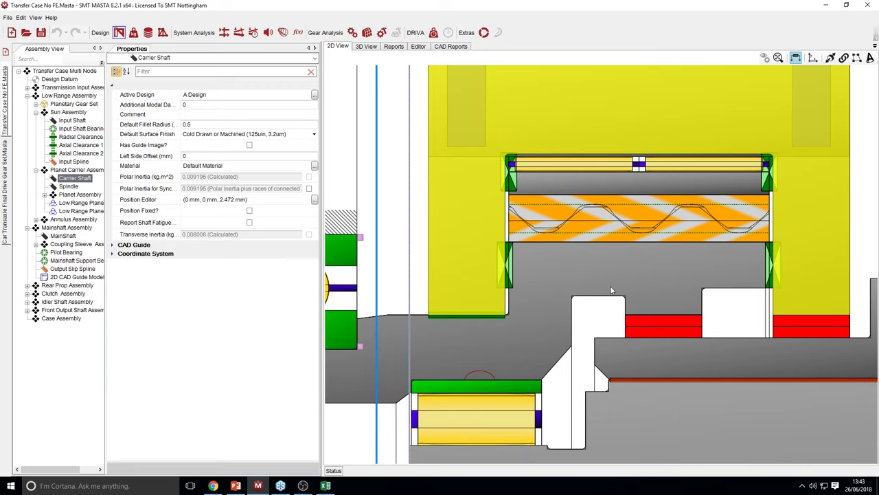
pyautogui.moveTo(495, 250); pyautogui.dragTo(468, 237, button='middle')
pyautogui.click(480, 236)
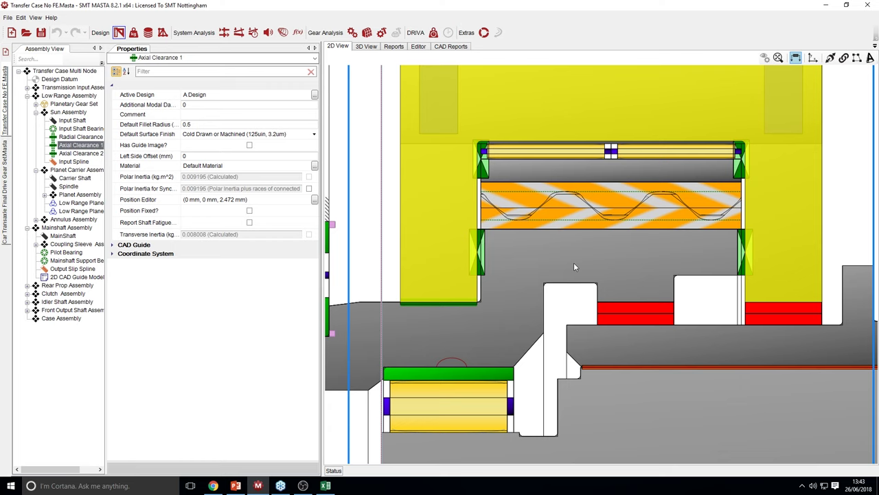
pyautogui.scroll(-8, 553, 250)
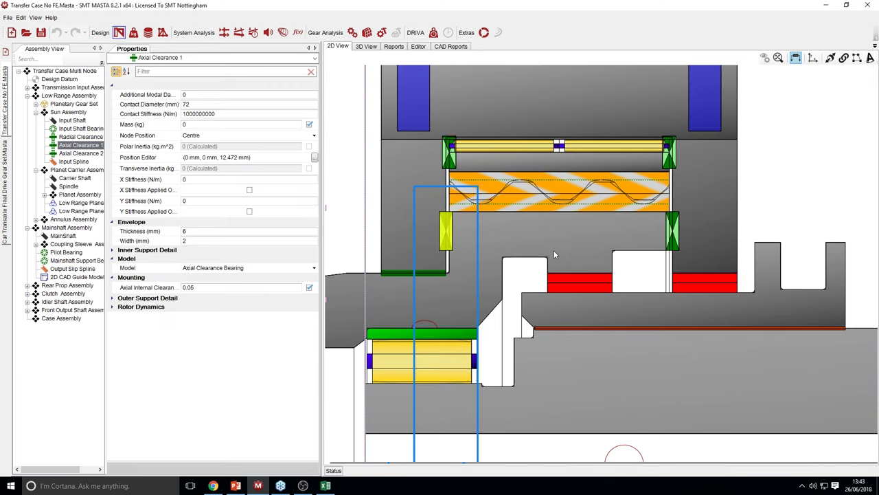
pyautogui.scroll(-5, 557, 255)
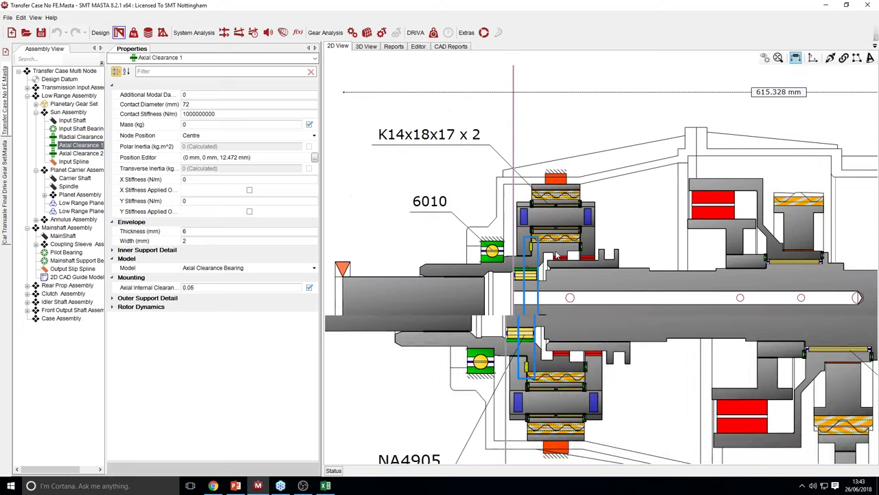
# Examine the 6307 Mainshaft Support Bearing and its connection to the housing in the 2D layout
pyautogui.scroll(3, 739, 274)
pyautogui.scroll(5, 613, 280)
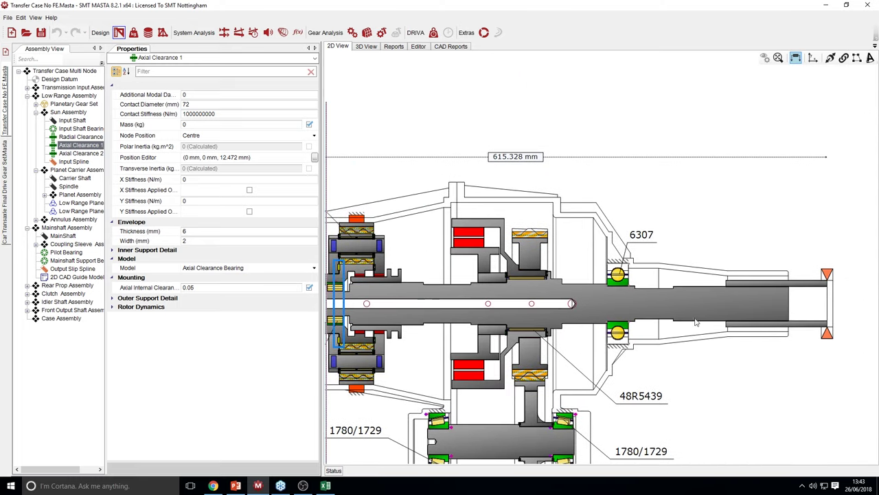
pyautogui.scroll(2, 614, 280)
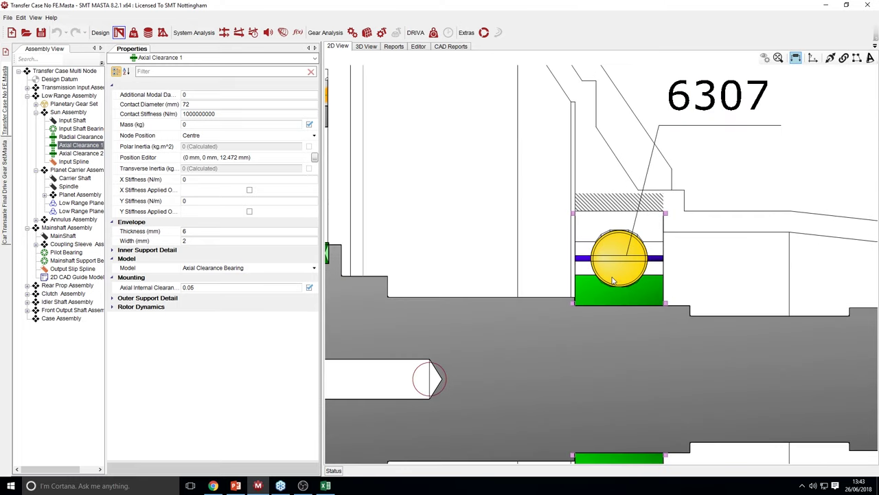
pyautogui.click(617, 275)
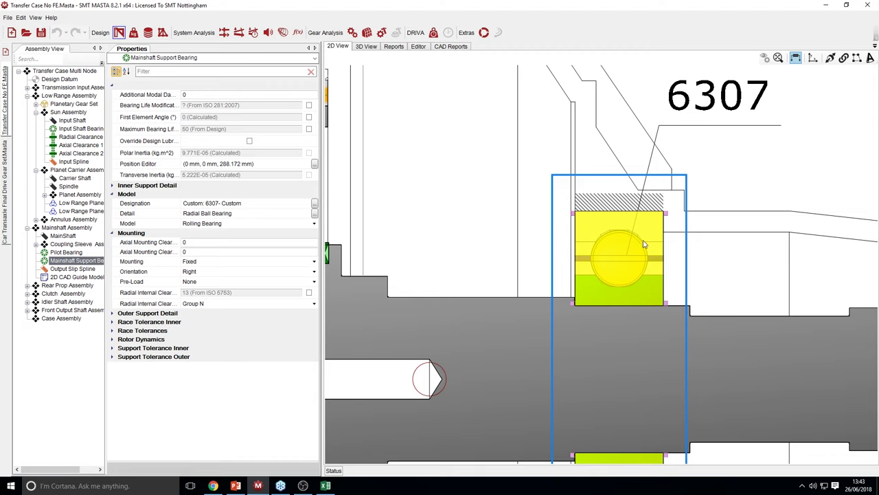
pyautogui.moveTo(753, 201); pyautogui.dragTo(702, 182, button='middle')
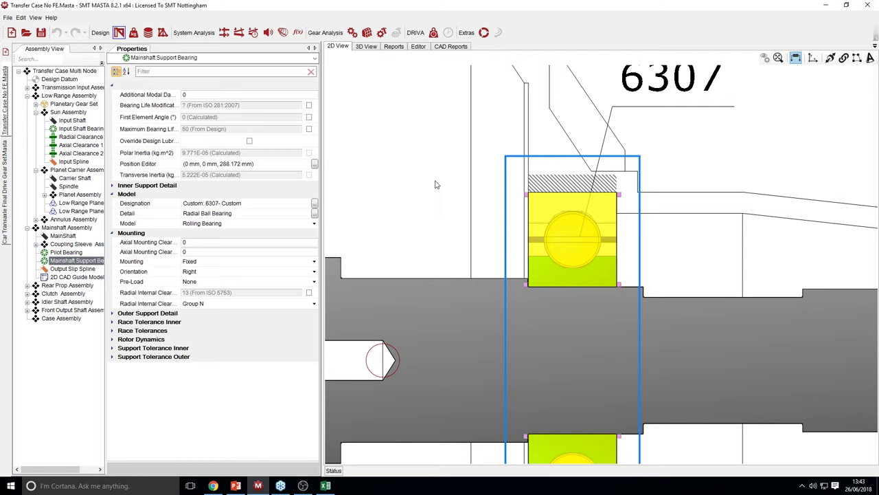
pyautogui.moveTo(438, 184); pyautogui.dragTo(423, 133, button='middle')
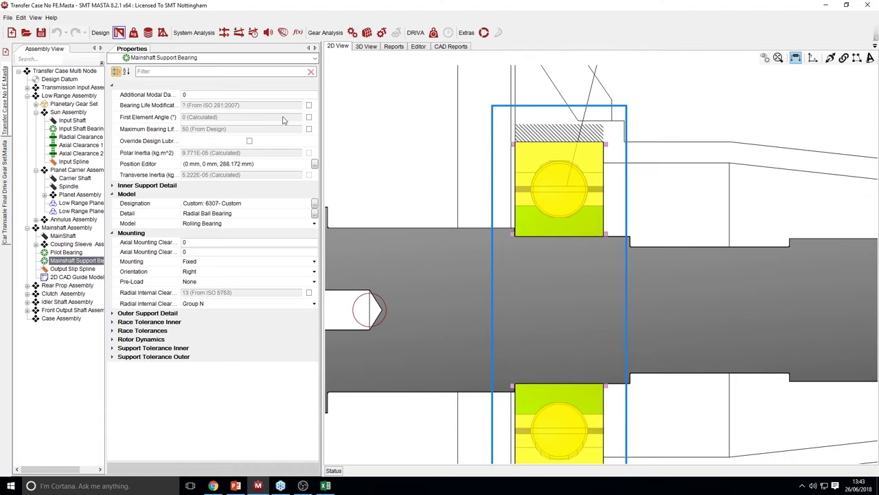
# Create an imported FE component containing a model named New Imported FE Model, and make that model active
pyautogui.click(162, 35)
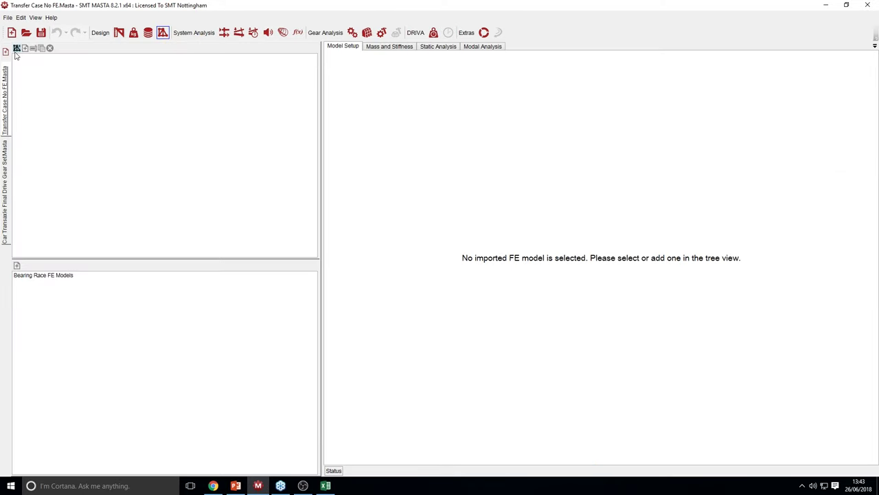
pyautogui.click(17, 49)
pyautogui.click(390, 254)
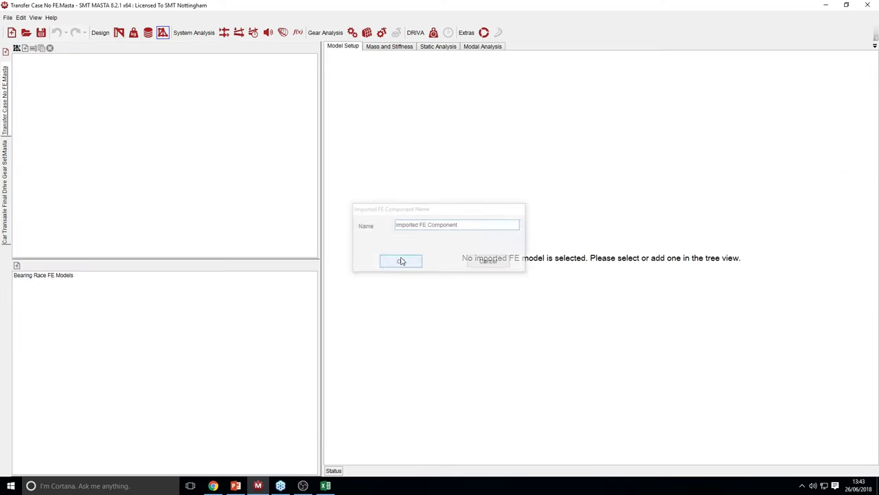
pyautogui.click(43, 59)
pyautogui.click(16, 48)
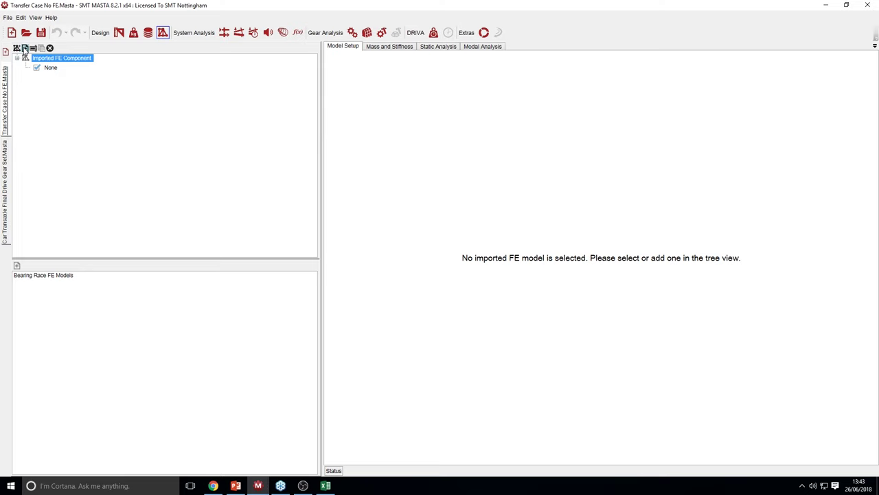
pyautogui.click(403, 262)
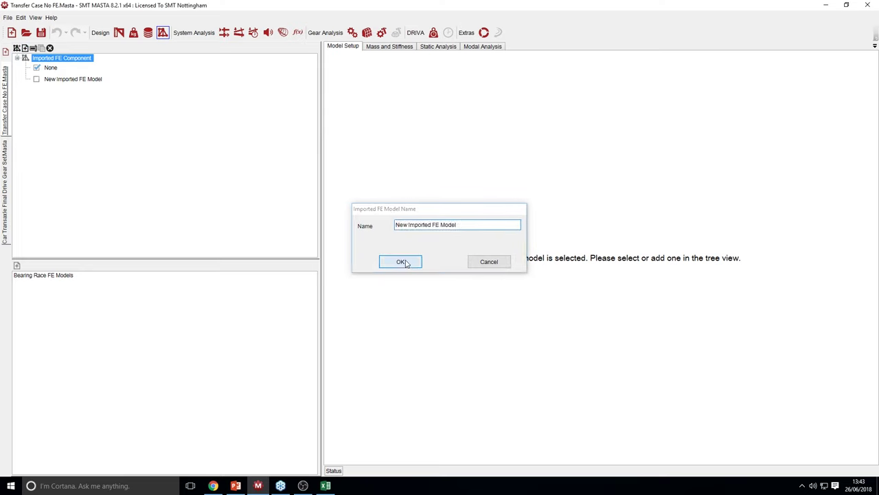
pyautogui.click(37, 79)
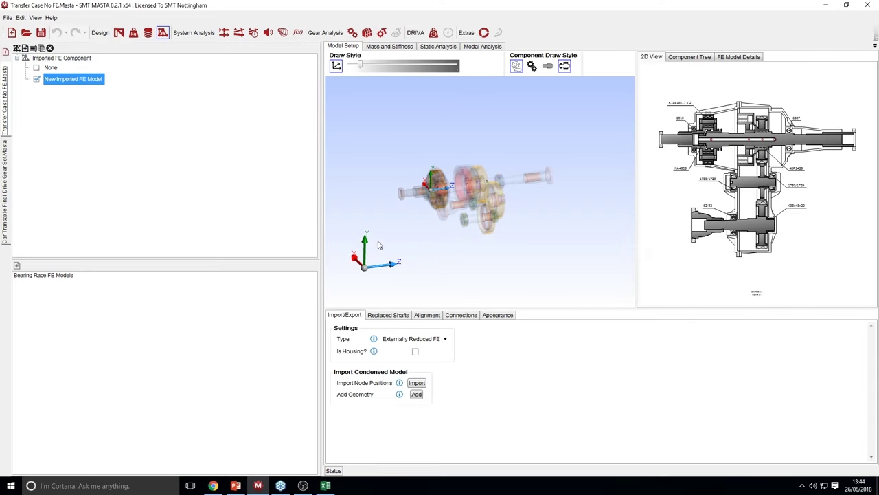
# Set the imported FE model's type to Full FE Mesh and define it as a housing
pyautogui.click(421, 340)
pyautogui.click(411, 348)
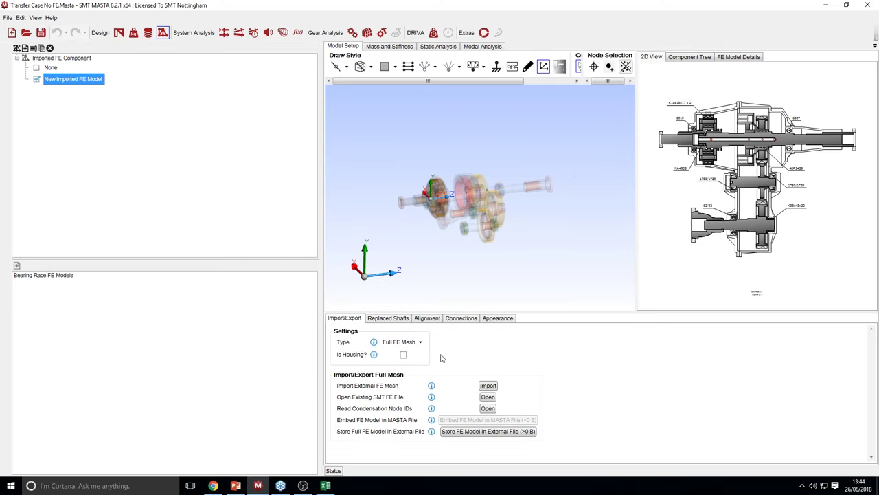
pyautogui.click(403, 354)
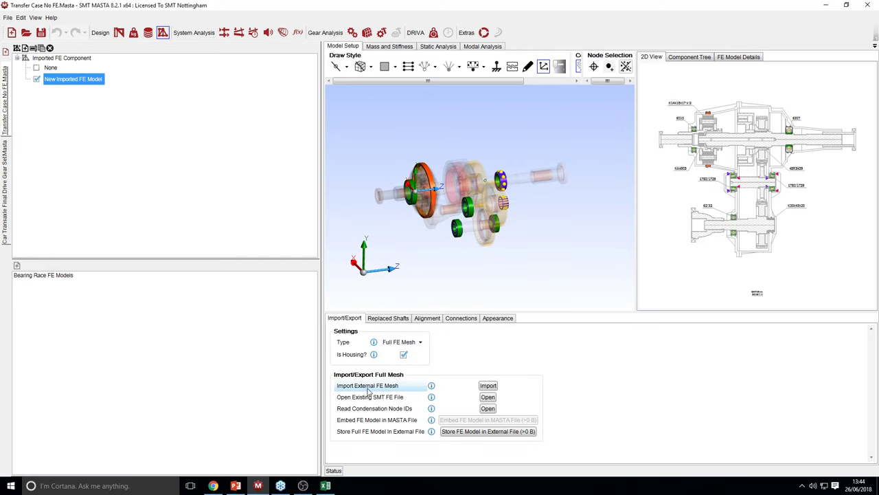
# Import the external FE mesh from the Ansys input file Casing Mesh.cdb
pyautogui.click(487, 387)
pyautogui.click(91, 59)
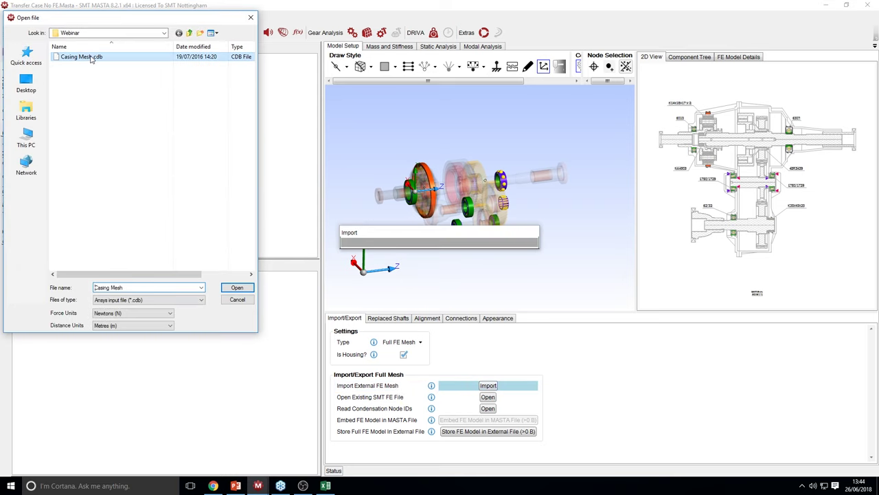
pyautogui.click(235, 288)
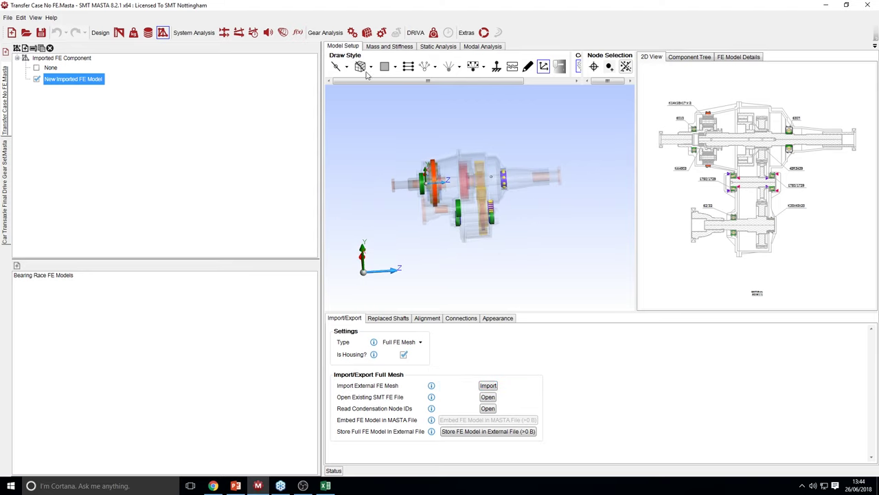
# Draw the casing with Solid faces and All element edges, and inspect its mesh from the output end
pyautogui.click(394, 69)
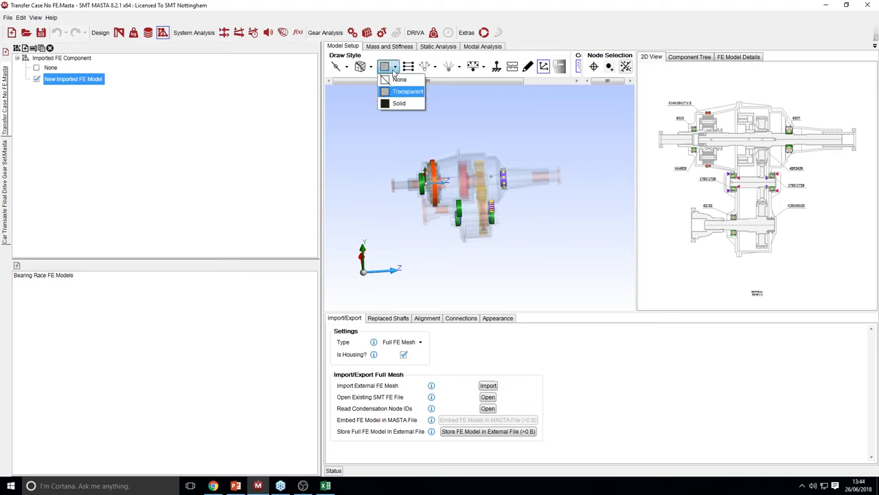
pyautogui.click(398, 104)
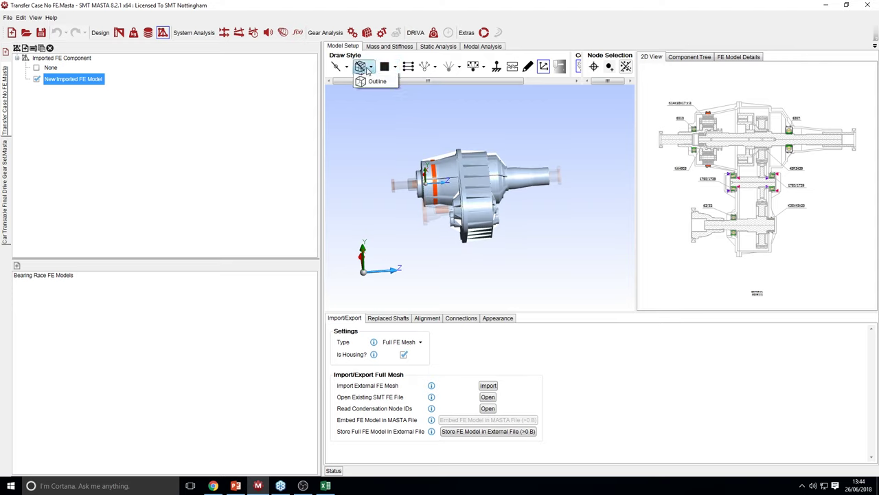
pyautogui.click(363, 66)
pyautogui.click(375, 101)
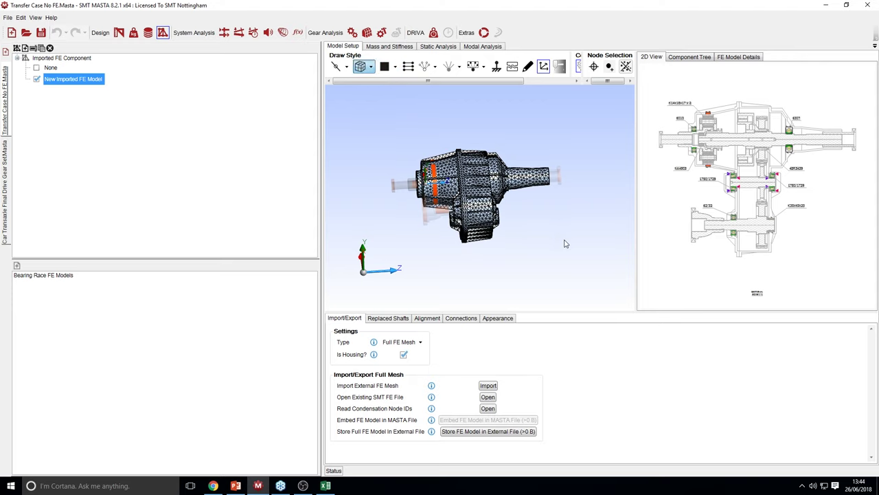
pyautogui.moveTo(523, 245)
pyautogui.mouseDown()
pyautogui.moveTo(404, 241)
pyautogui.moveTo(496, 228)
pyautogui.moveTo(512, 207)
pyautogui.mouseUp()
pyautogui.scroll(3, 492, 198)
pyautogui.scroll(2, 490, 196)
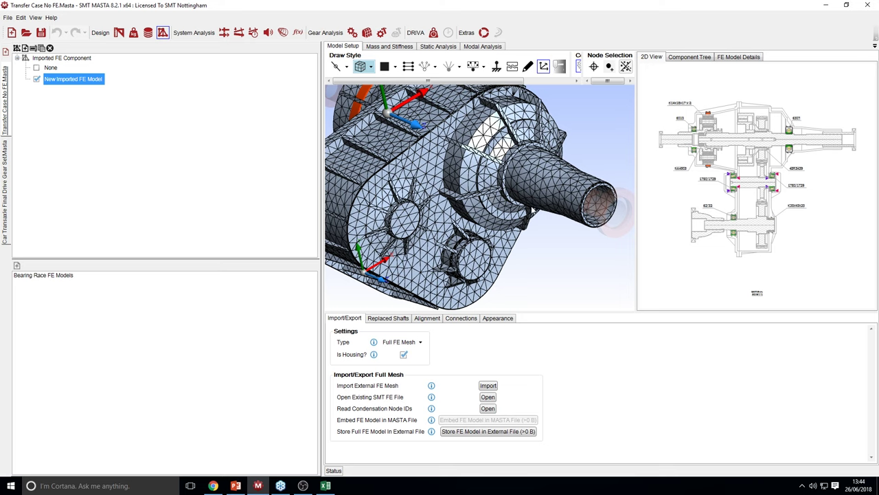
pyautogui.moveTo(535, 216); pyautogui.dragTo(538, 208)
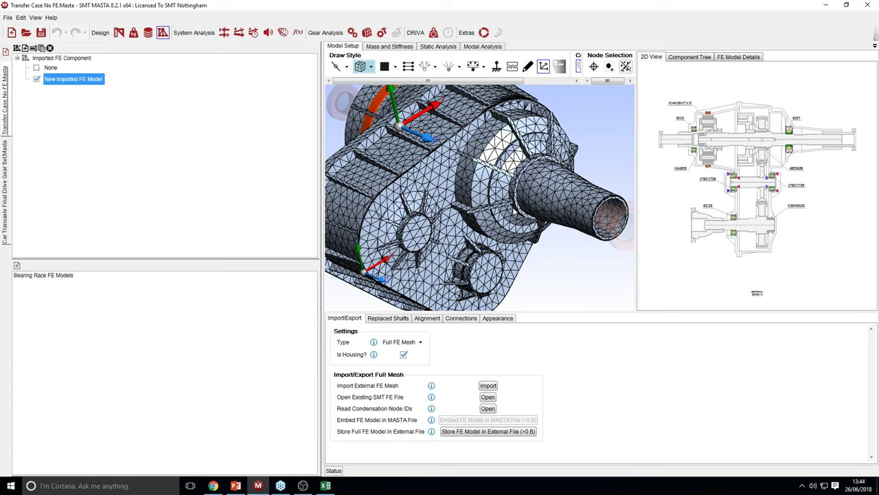
# Make the casing faces Transparent and hide the internal gearbox components in an enlarged 3D view
pyautogui.click(395, 66)
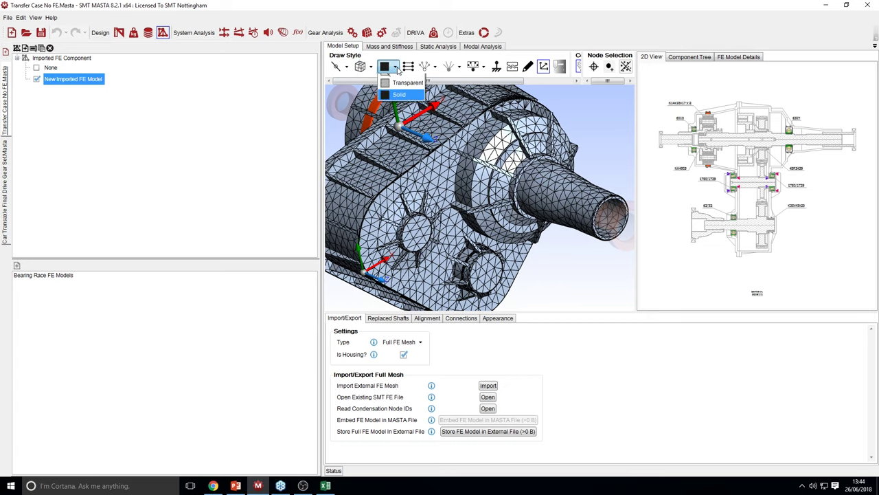
pyautogui.click(414, 89)
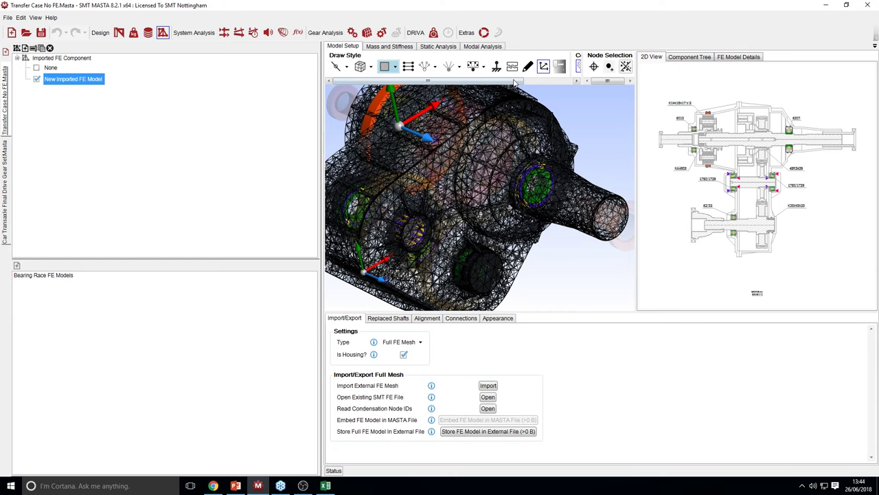
pyautogui.moveTo(320, 162); pyautogui.dragTo(180, 148)
pyautogui.click(487, 66)
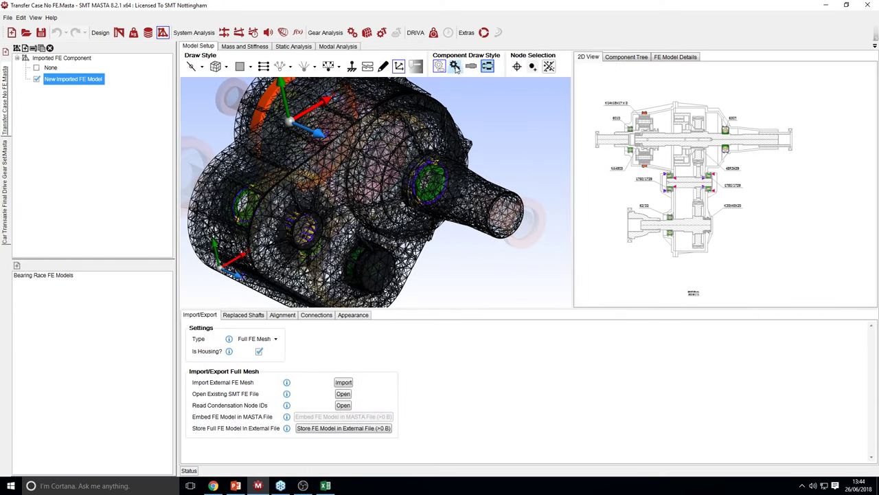
# Set the casing's edge display to Outline and inspect the mainshaft support bearing seat up close
pyautogui.click(227, 67)
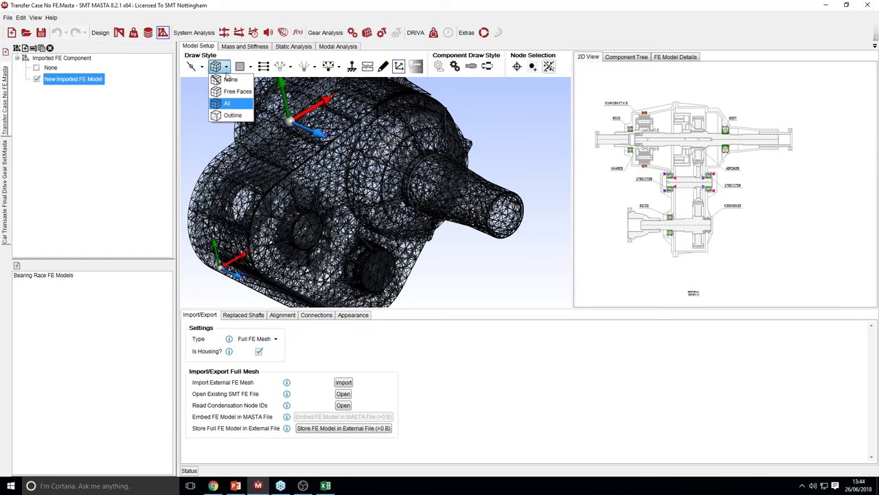
pyautogui.click(232, 114)
pyautogui.moveTo(463, 198)
pyautogui.mouseDown()
pyautogui.moveTo(486, 196)
pyautogui.moveTo(451, 187)
pyautogui.mouseUp()
pyautogui.scroll(5, 451, 187)
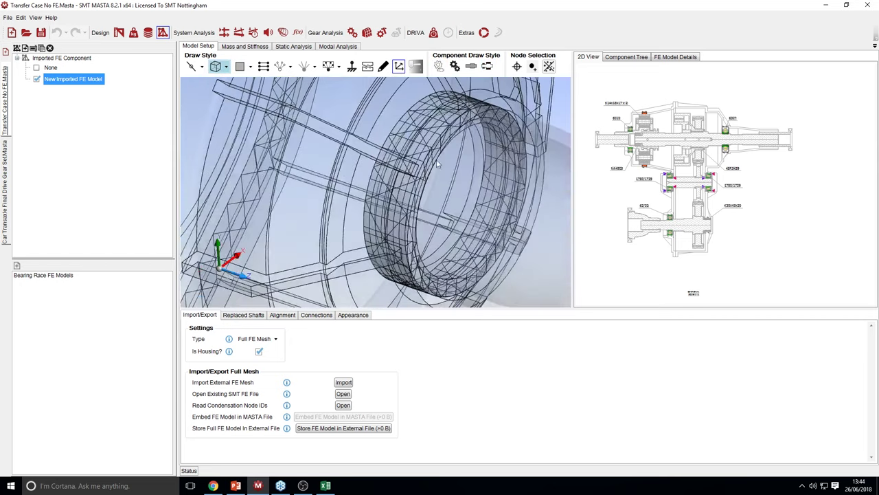
# Hide the casing's edge lines and show the bearings inside the transparent casing
pyautogui.moveTo(481, 141); pyautogui.dragTo(345, 112)
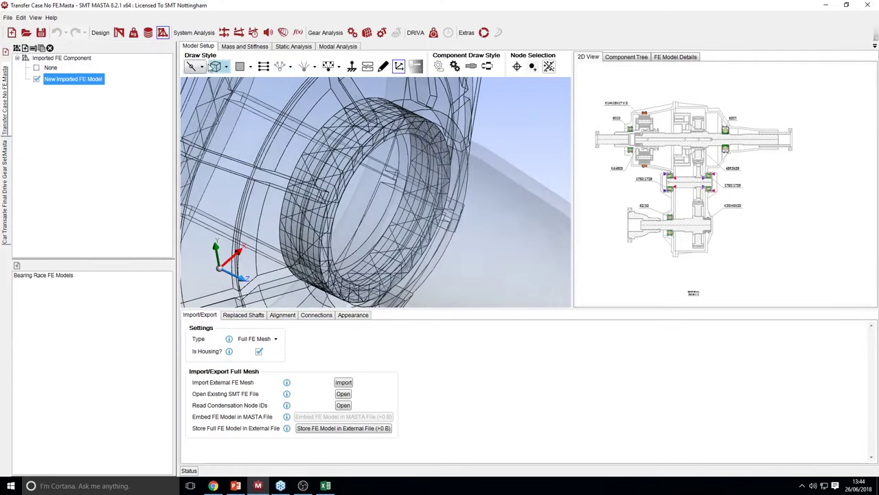
pyautogui.click(226, 67)
pyautogui.click(241, 74)
pyautogui.click(244, 70)
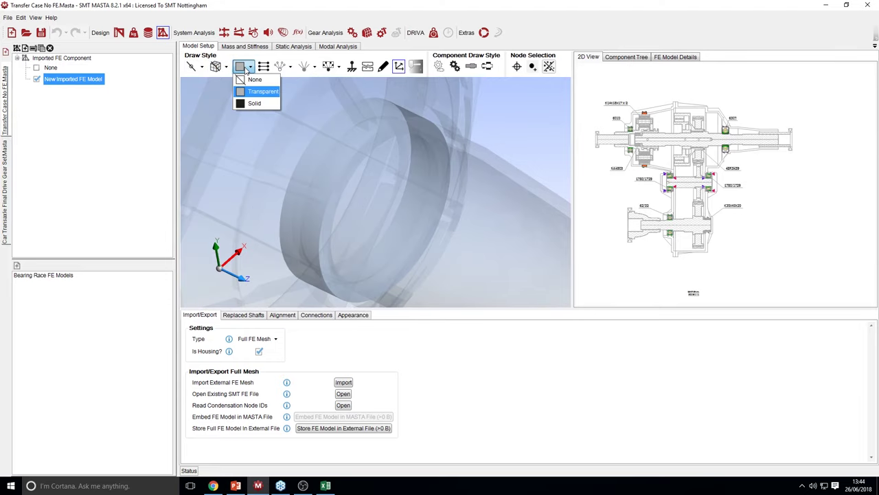
pyautogui.click(487, 66)
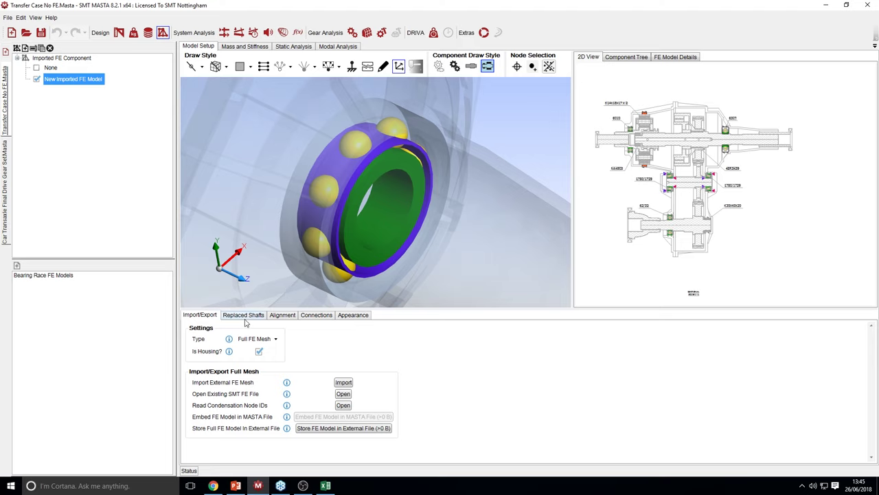
pyautogui.scroll(-5, 469, 205)
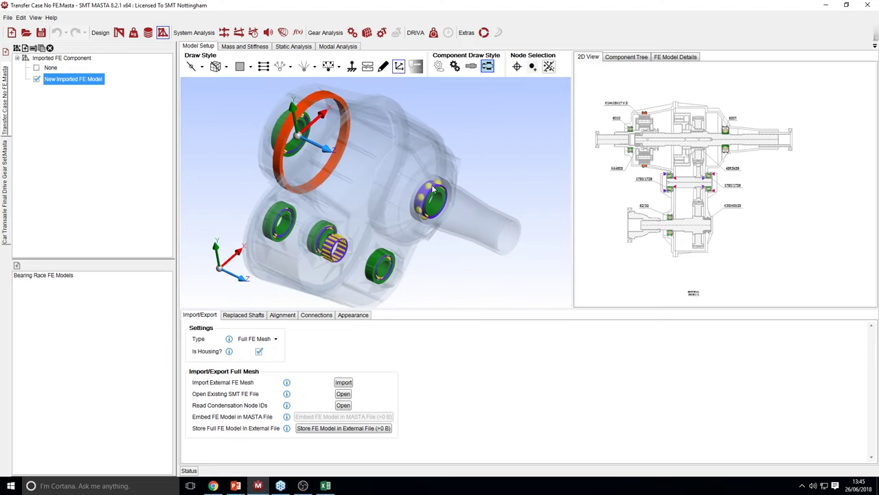
pyautogui.moveTo(439, 191); pyautogui.dragTo(384, 193)
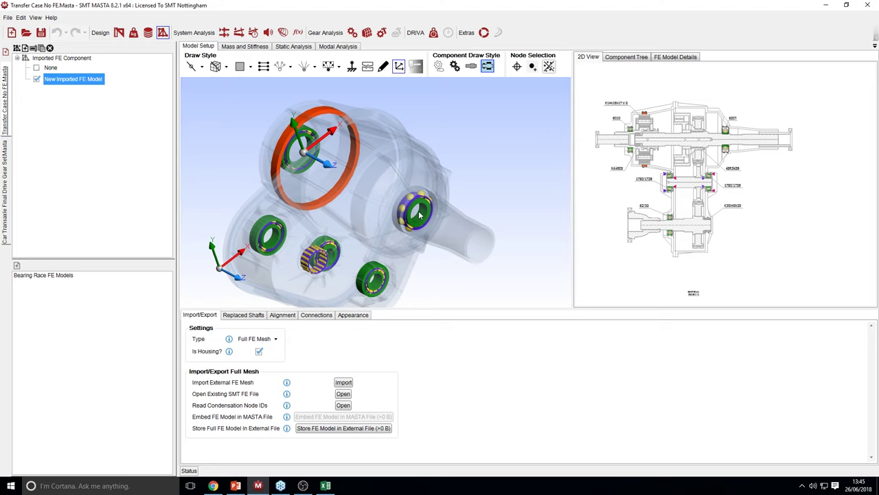
# Create the default link nodes between the bearings and the casing FE mesh
pyautogui.click(280, 316)
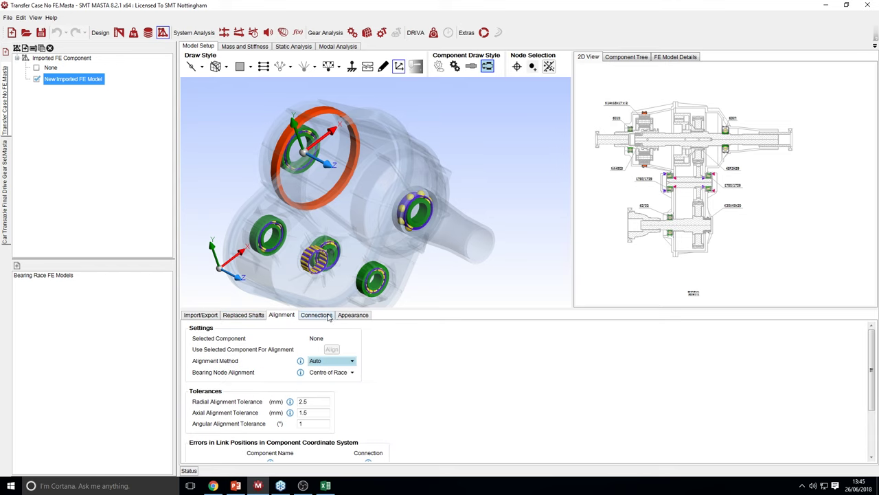
pyautogui.click(329, 317)
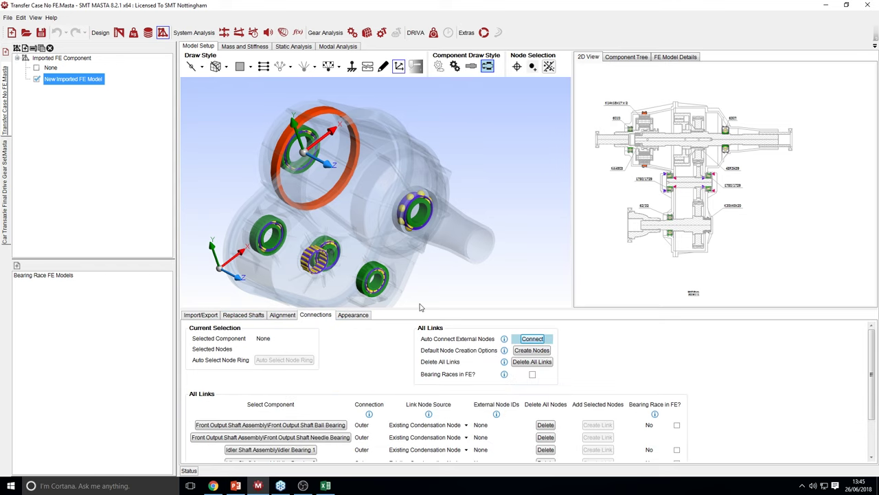
pyautogui.click(539, 350)
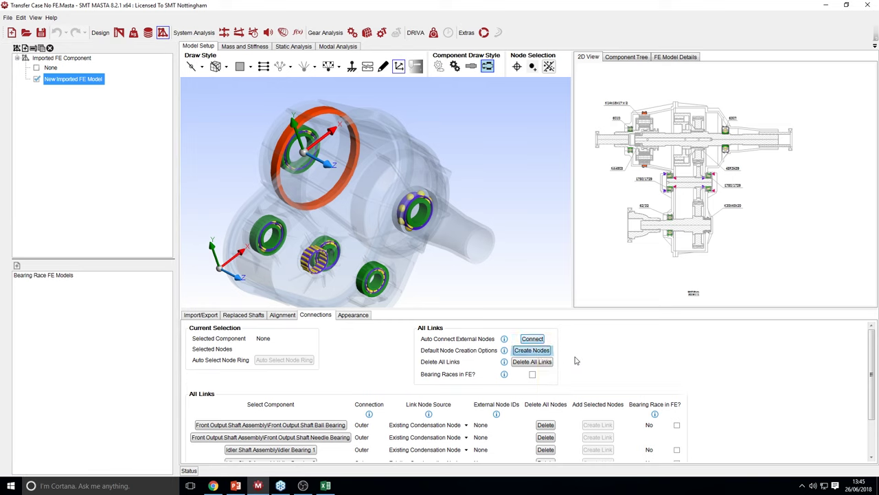
pyautogui.scroll(5, 323, 271)
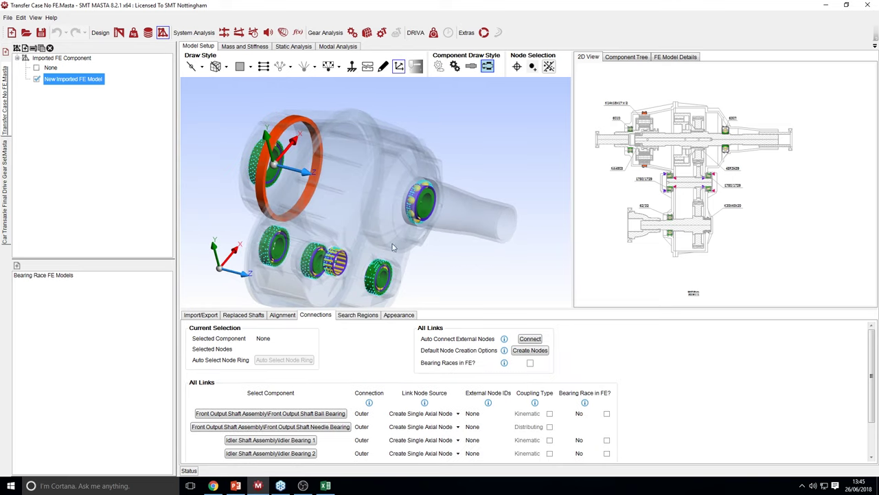
pyautogui.moveTo(374, 266); pyautogui.dragTo(386, 202)
# Select the Front Output Shaft Ball Bearing among the node search regions and hide the bearings in the 3D view
pyautogui.click(363, 316)
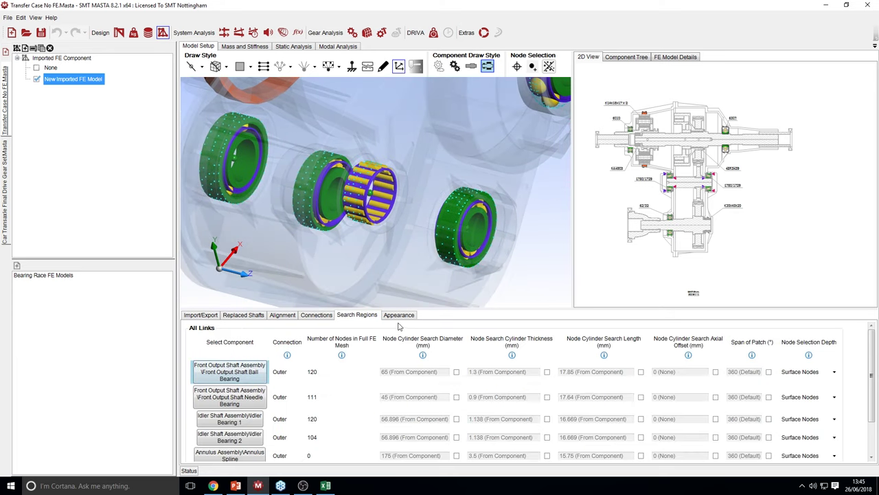
pyautogui.click(237, 373)
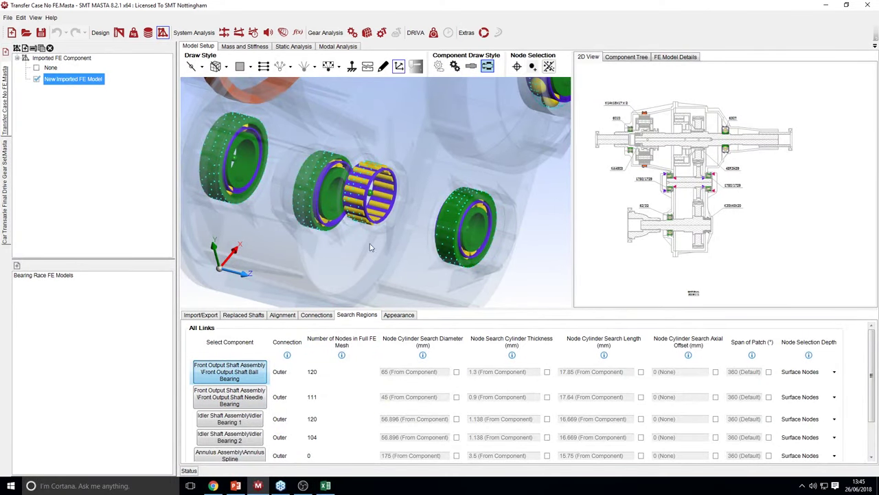
pyautogui.scroll(3, 384, 198)
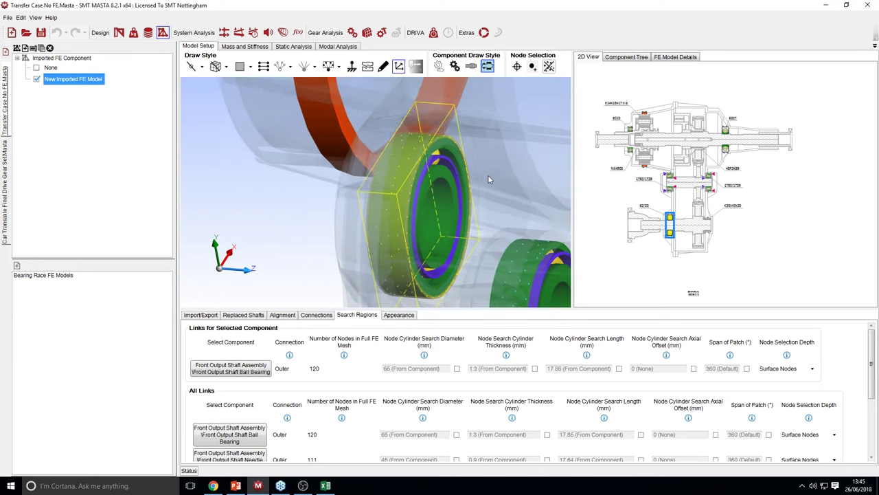
pyautogui.click(493, 69)
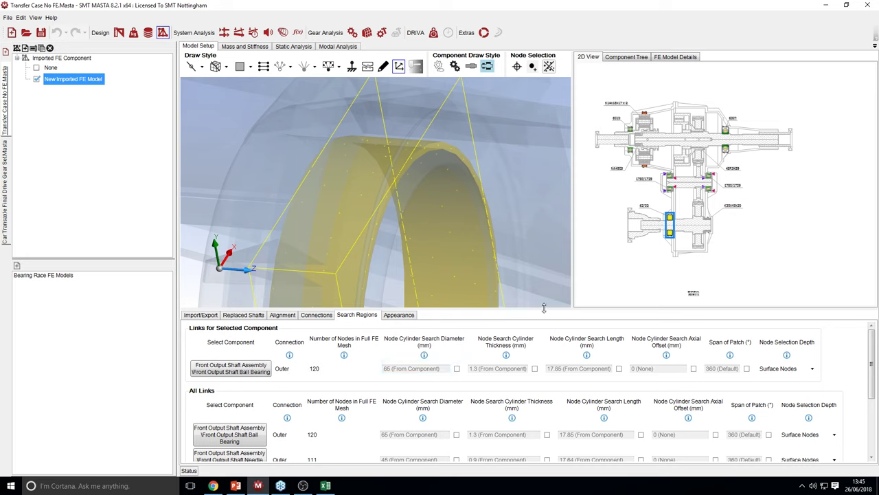
# Display the link lines from the front output shaft ball bearing's axial node to the casing nodes and inspect them
pyautogui.click(310, 66)
pyautogui.click(322, 94)
pyautogui.scroll(-5, 473, 184)
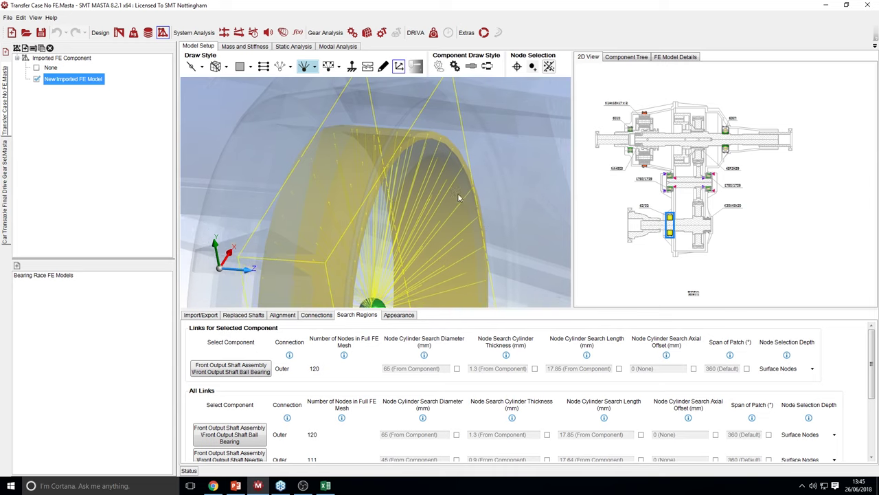
pyautogui.moveTo(460, 202); pyautogui.dragTo(347, 223, button='middle')
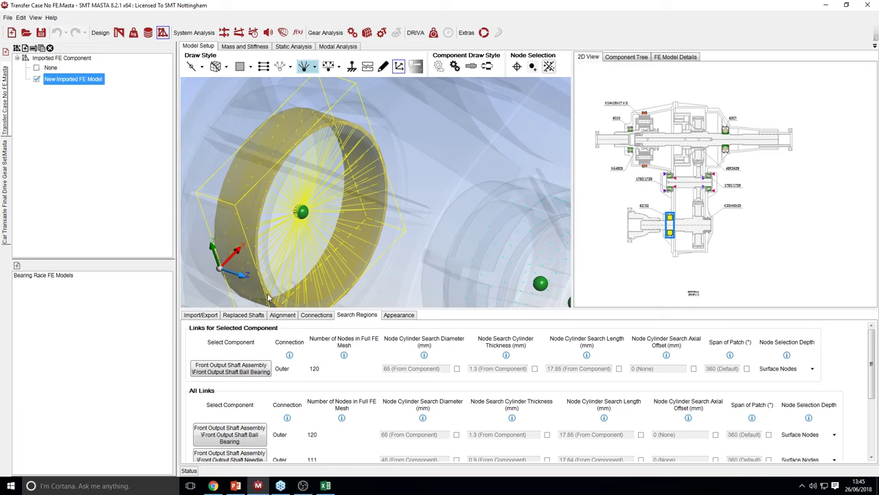
pyautogui.moveTo(407, 255); pyautogui.dragTo(392, 224, button='middle')
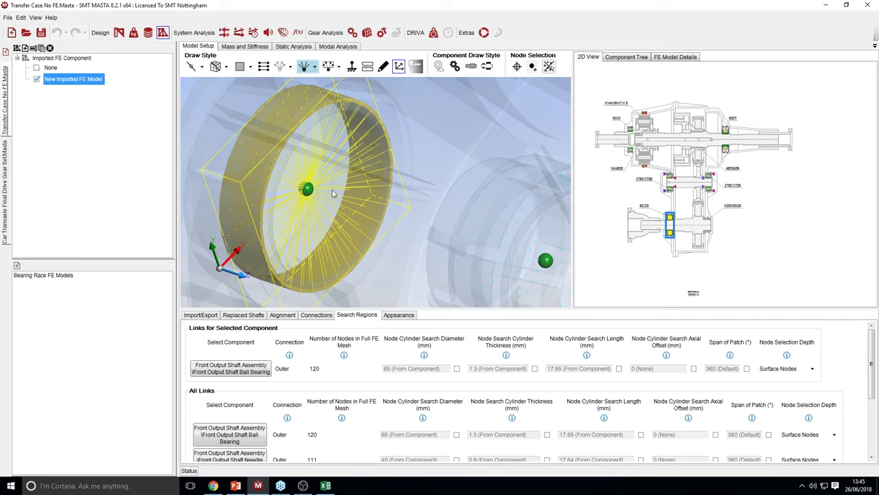
pyautogui.moveTo(309, 192)
pyautogui.mouseDown(button='middle')
pyautogui.moveTo(278, 190)
pyautogui.moveTo(299, 182)
pyautogui.mouseUp(button='middle')
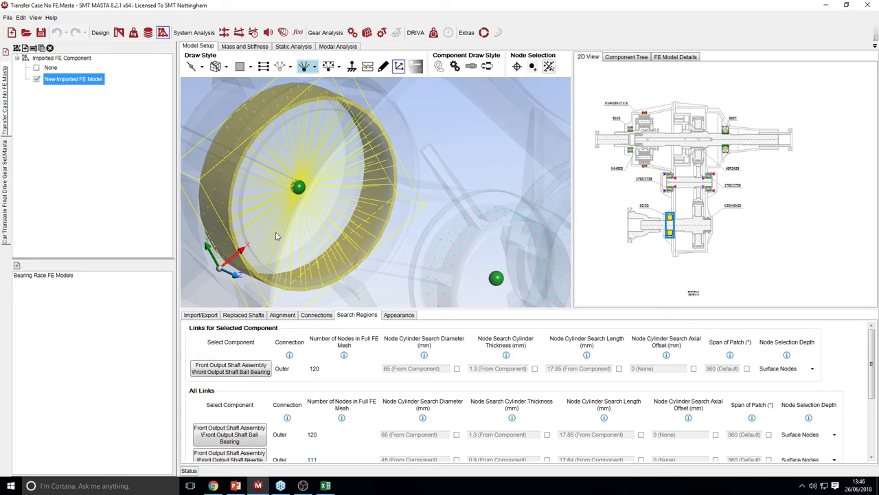
pyautogui.scroll(-5, 377, 200)
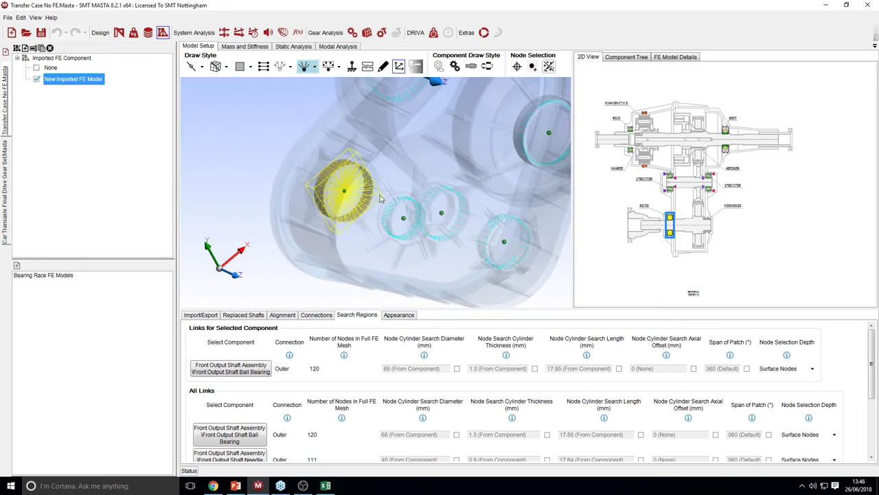
# Set the link node source of the Mainshaft Support Bearing to Create Flexible Node Ring
pyautogui.scroll(5, 470, 182)
pyautogui.scroll(2, 423, 186)
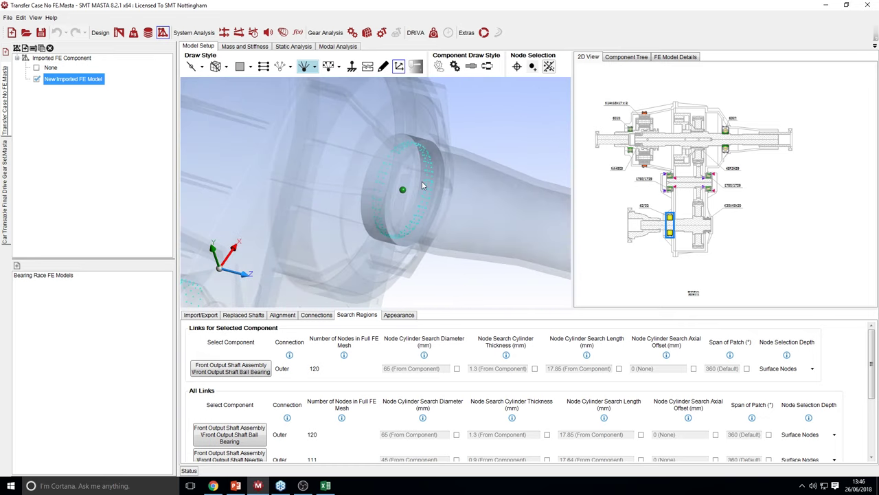
pyautogui.scroll(3, 422, 185)
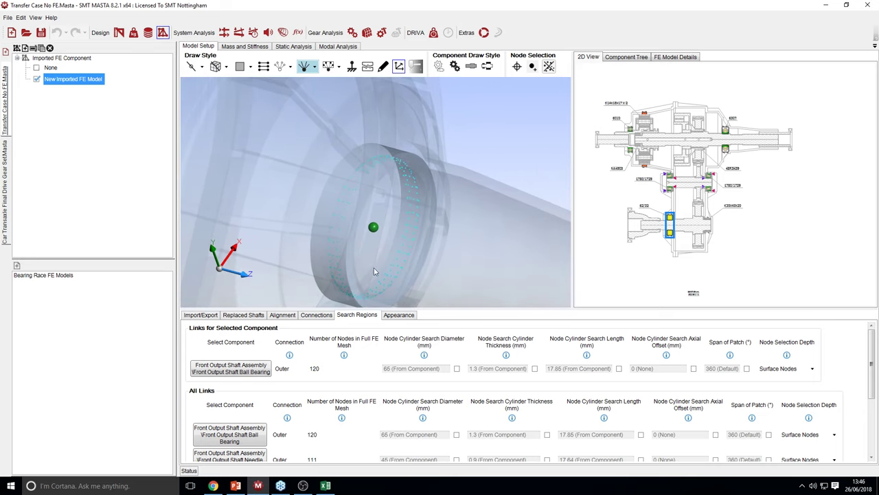
pyautogui.click(375, 230)
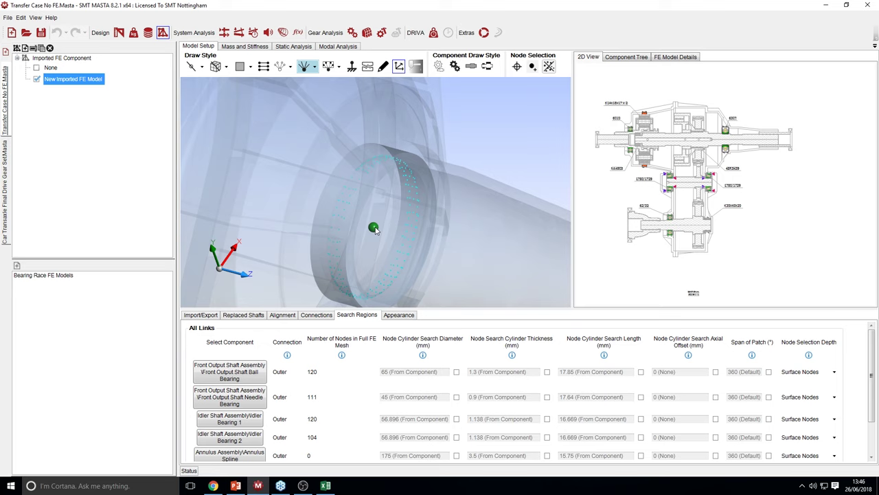
pyautogui.click(726, 136)
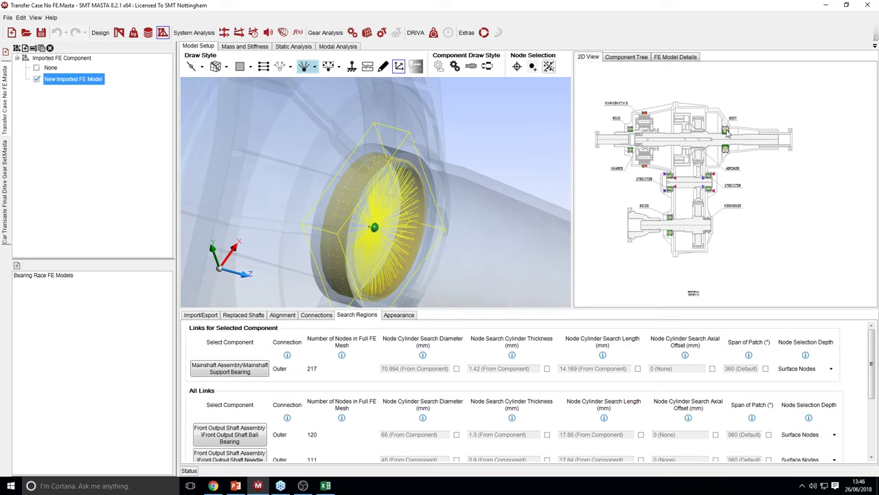
pyautogui.click(320, 316)
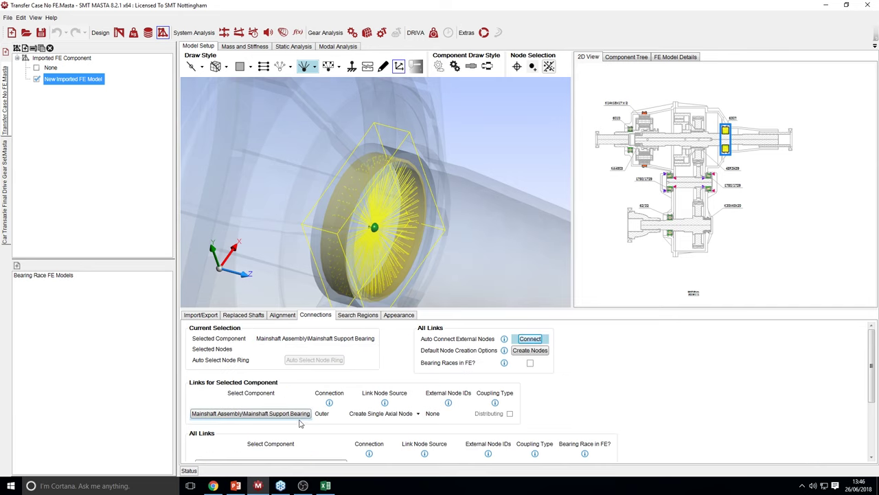
pyautogui.scroll(-1, 323, 412)
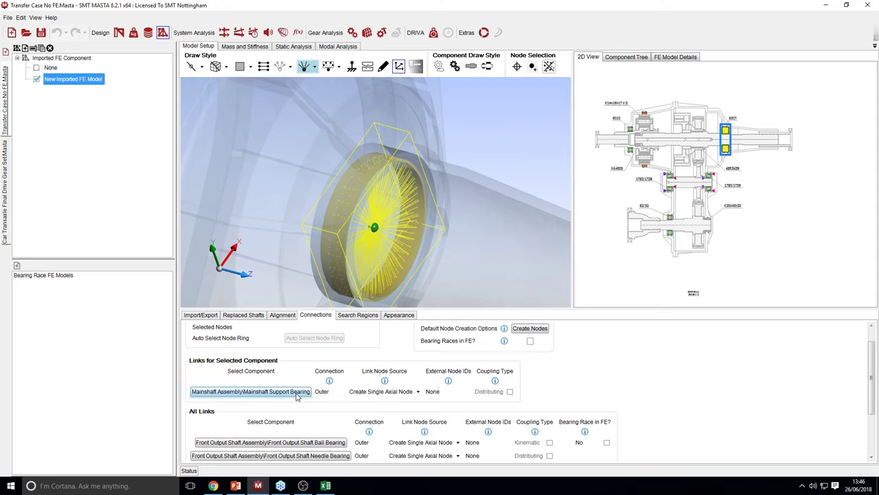
pyautogui.click(413, 397)
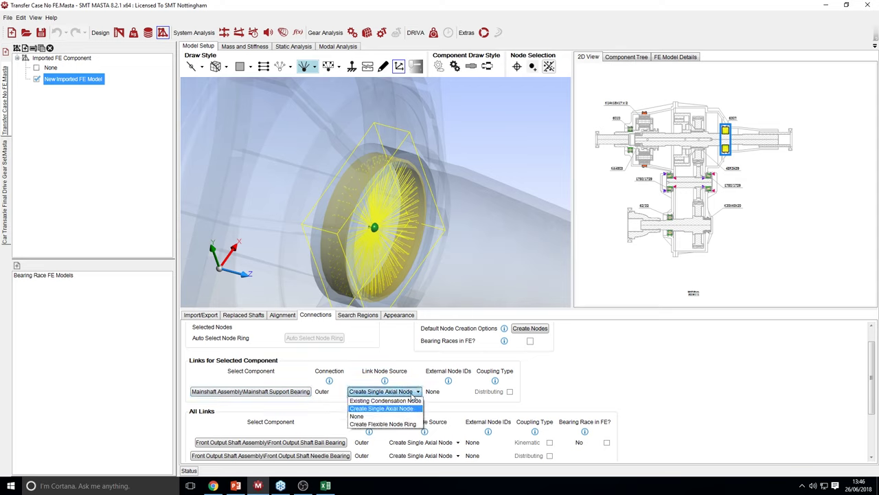
pyautogui.click(412, 408)
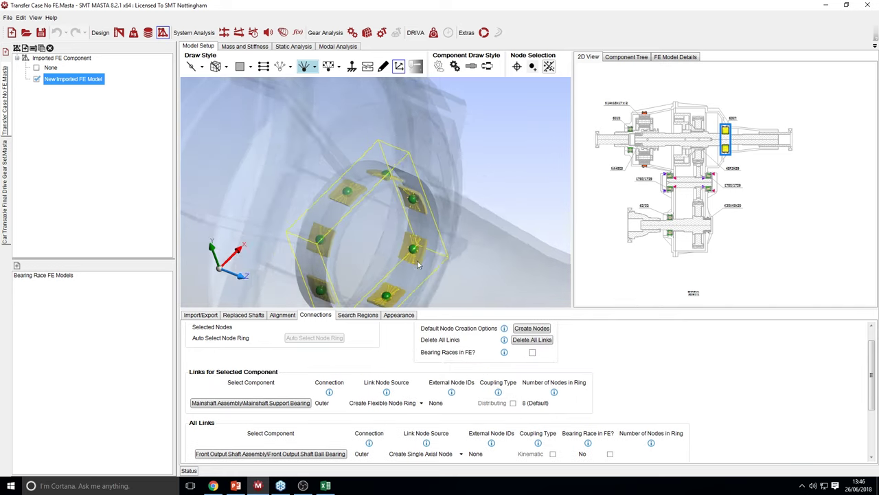
pyautogui.moveTo(389, 215); pyautogui.dragTo(399, 242, button='middle')
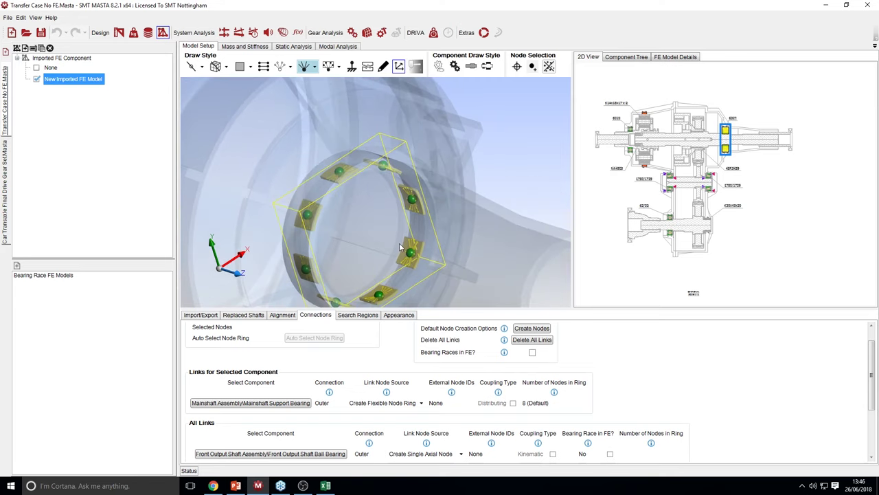
# Show the bearings again and examine the flexible node ring around the mainshaft support bearing's outer race
pyautogui.click(487, 66)
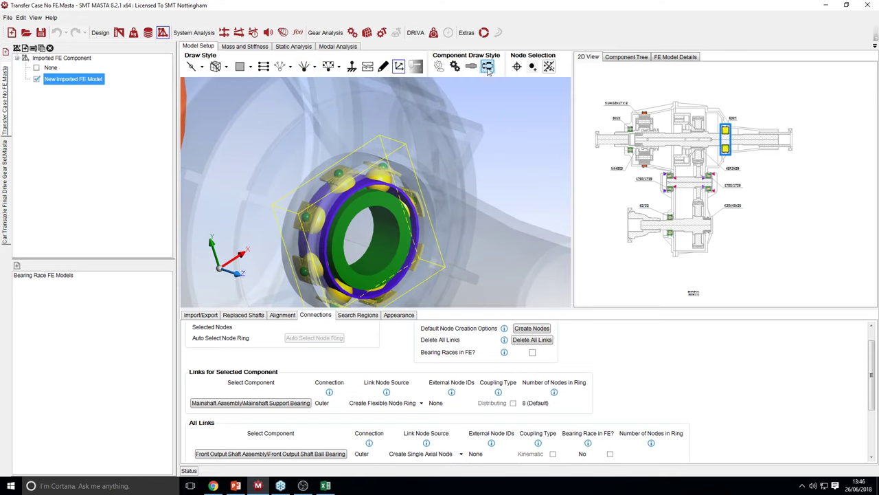
pyautogui.moveTo(452, 238); pyautogui.dragTo(461, 193, button='middle')
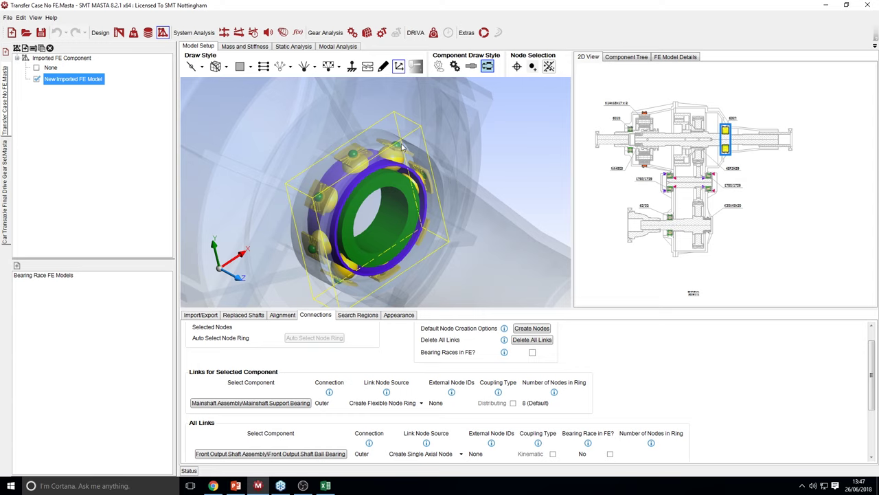
pyautogui.moveTo(439, 187); pyautogui.dragTo(412, 192, button='middle')
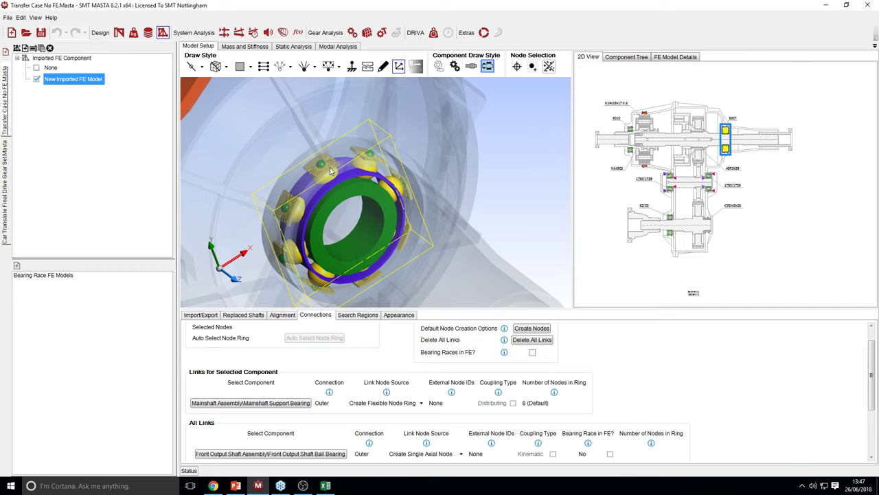
pyautogui.moveTo(415, 223); pyautogui.dragTo(435, 214, button='middle')
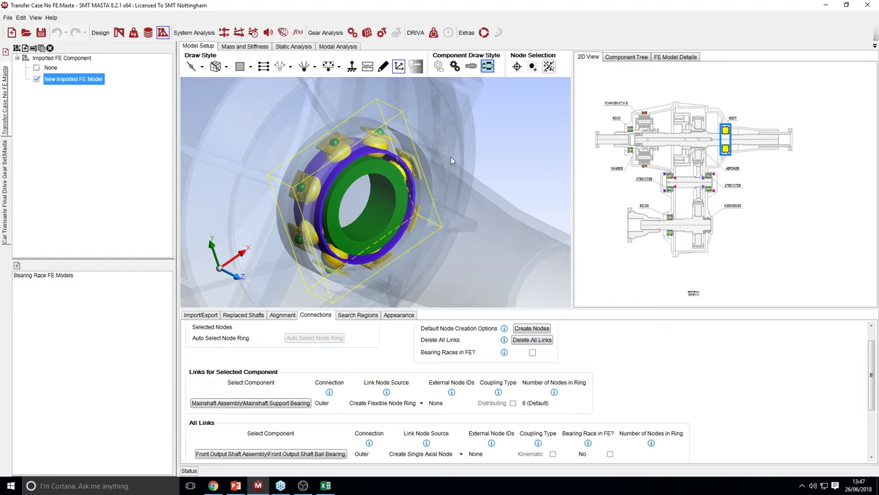
pyautogui.moveTo(451, 161); pyautogui.dragTo(422, 136, button='middle')
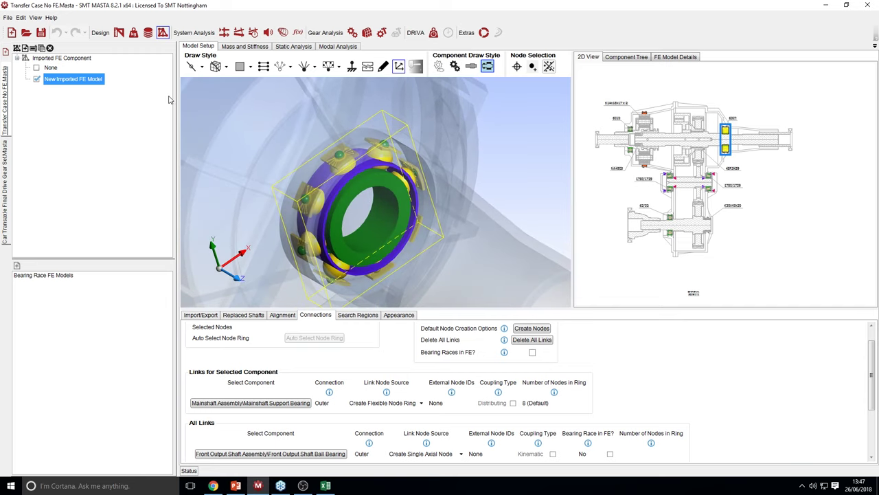
# Create a new design and open the Car Axle design from the Automotive example designs
pyautogui.click(6, 54)
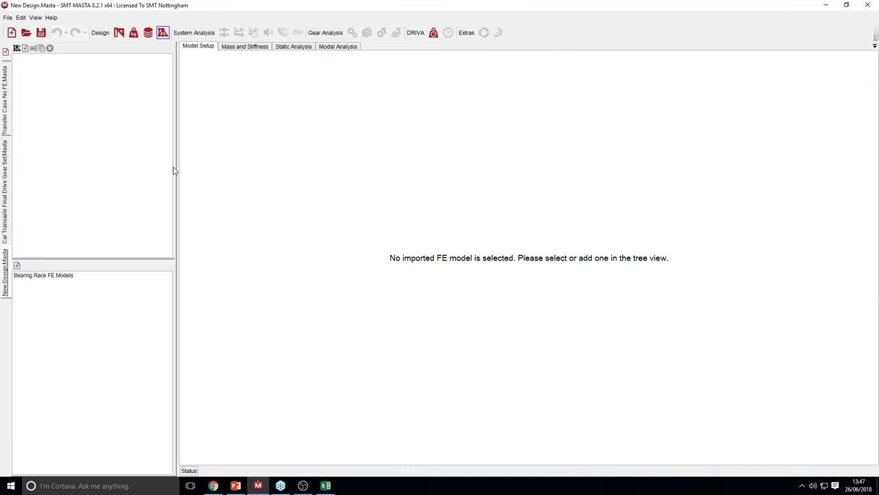
pyautogui.click(7, 18)
pyautogui.moveTo(60, 119)
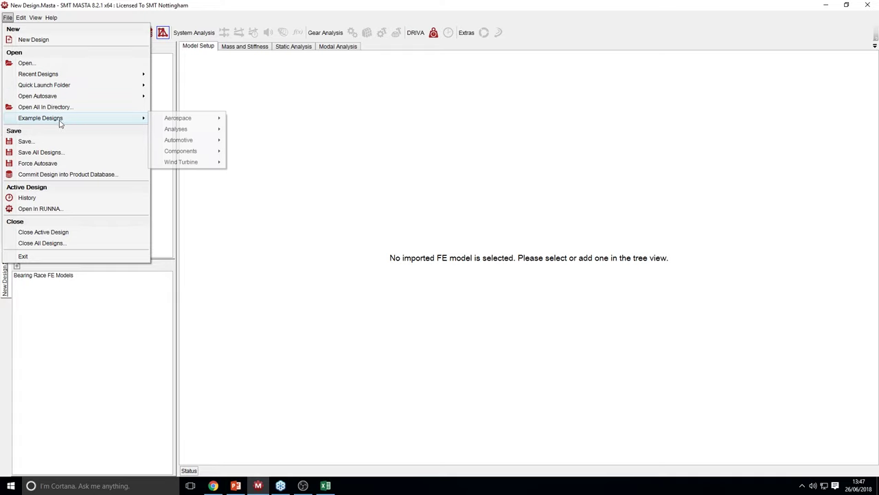
pyautogui.moveTo(187, 142)
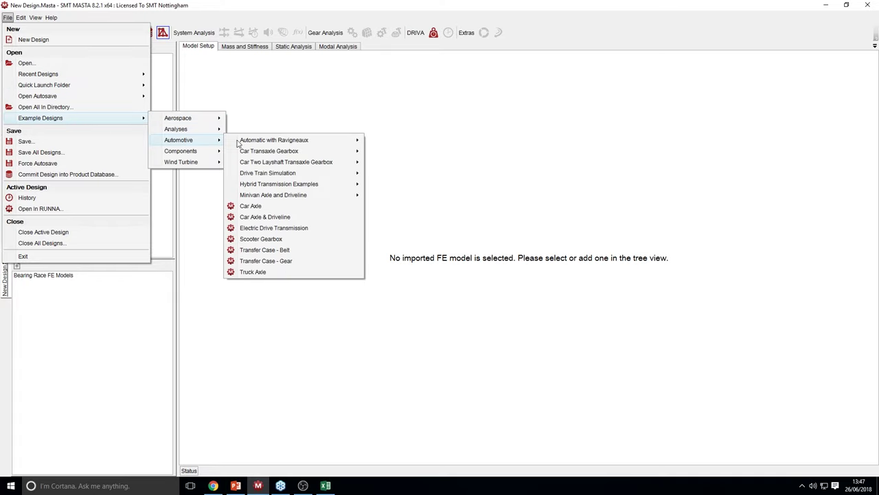
pyautogui.click(263, 207)
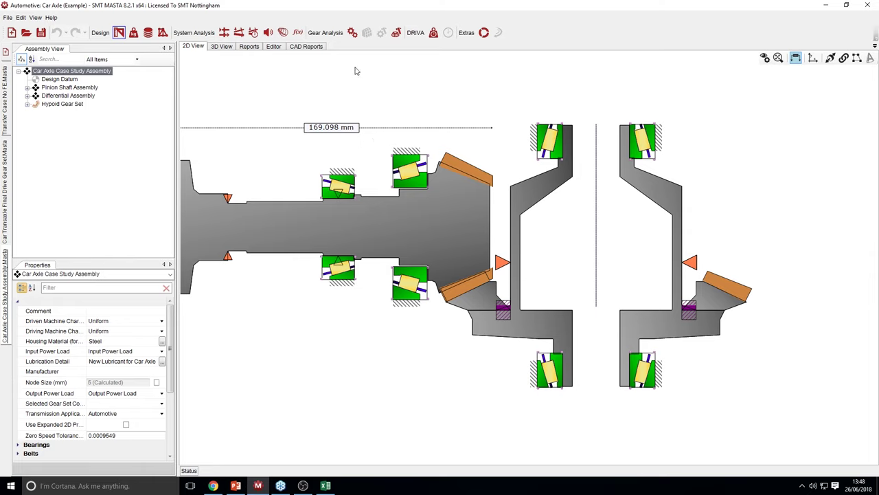
# Switch to the Parametric Study Tool and examine the pinion shaft and differential bearings in the 2D layout
pyautogui.click(297, 33)
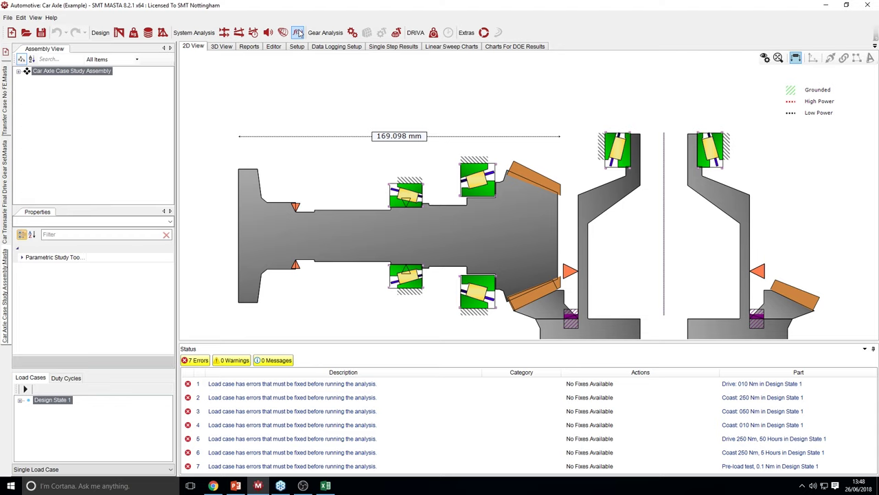
pyautogui.click(299, 34)
pyautogui.moveTo(600, 232); pyautogui.dragTo(495, 173, button='middle')
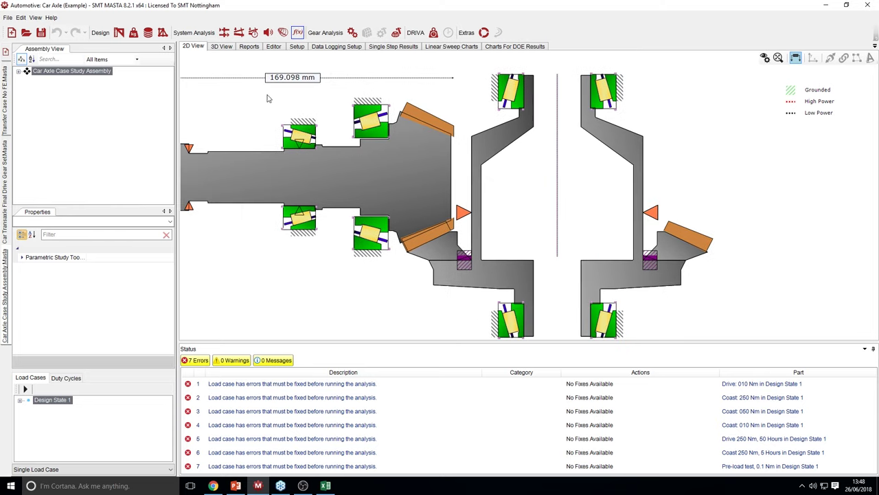
pyautogui.scroll(-3, 526, 196)
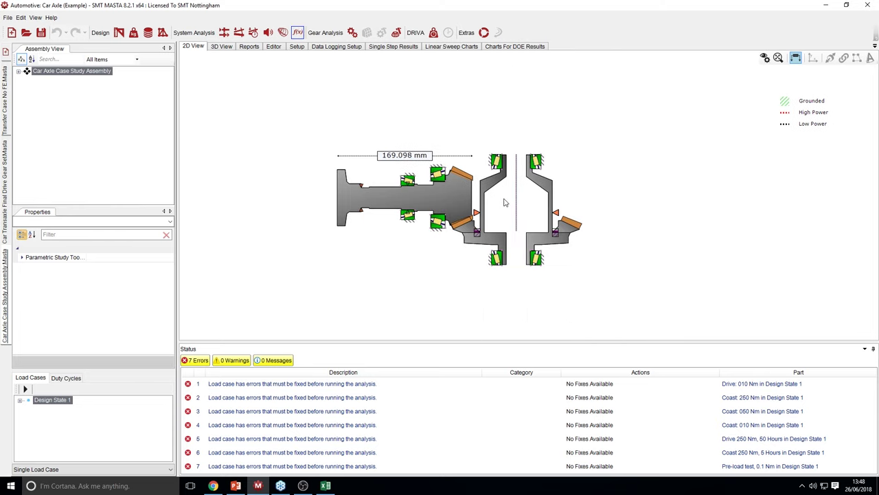
pyautogui.scroll(2, 502, 208)
pyautogui.moveTo(503, 215); pyautogui.dragTo(436, 166, button='middle')
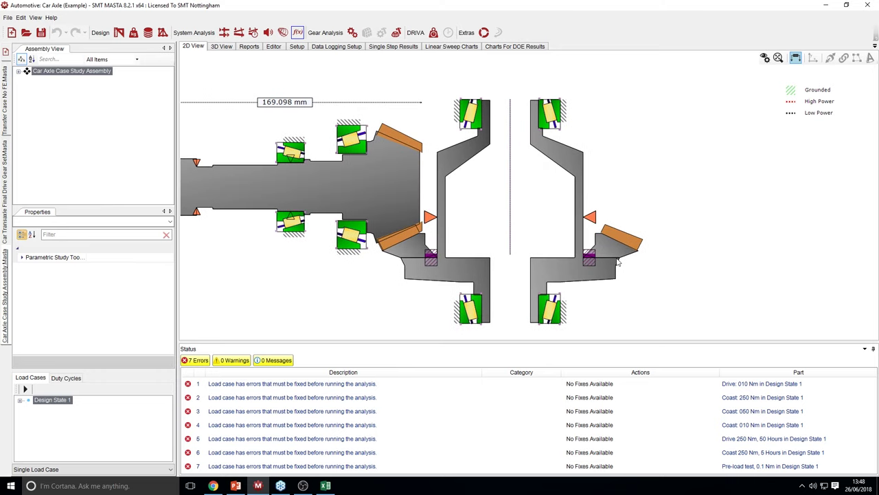
pyautogui.moveTo(403, 221); pyautogui.dragTo(511, 202, button='middle')
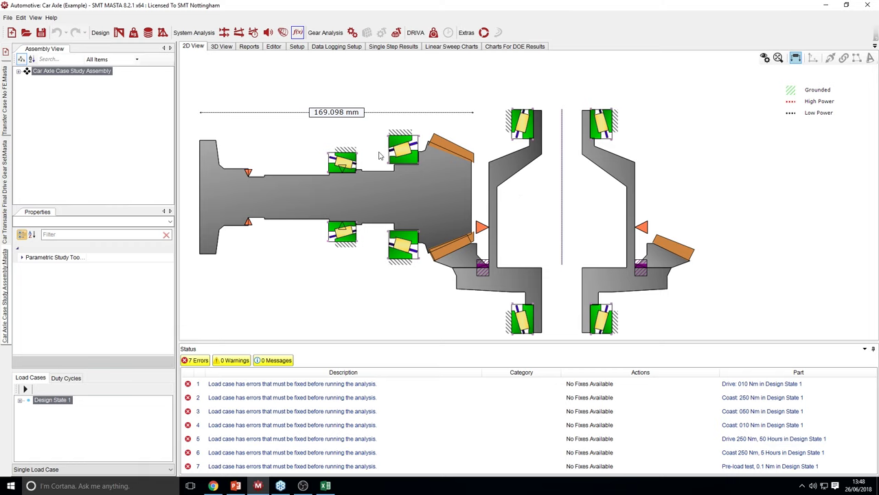
pyautogui.moveTo(569, 215); pyautogui.dragTo(553, 205, button='middle')
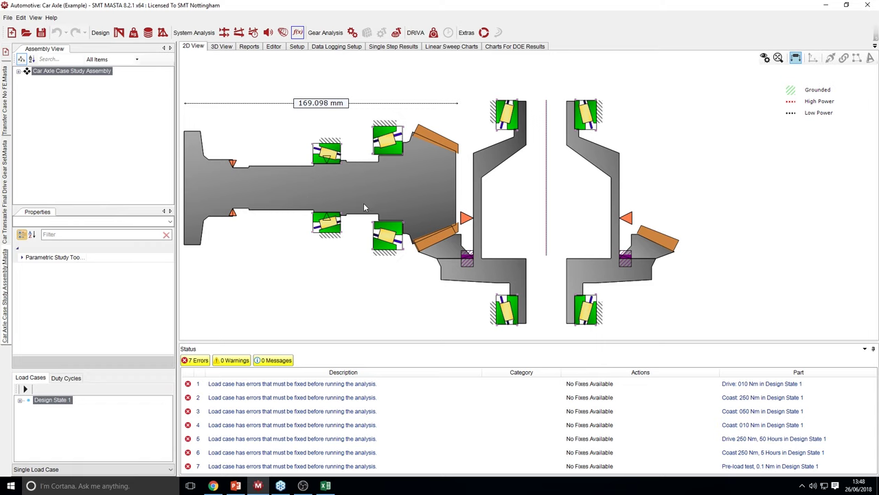
pyautogui.moveTo(422, 220)
pyautogui.mouseDown(button='middle')
pyautogui.moveTo(406, 224)
pyautogui.moveTo(390, 213)
pyautogui.mouseUp(button='middle')
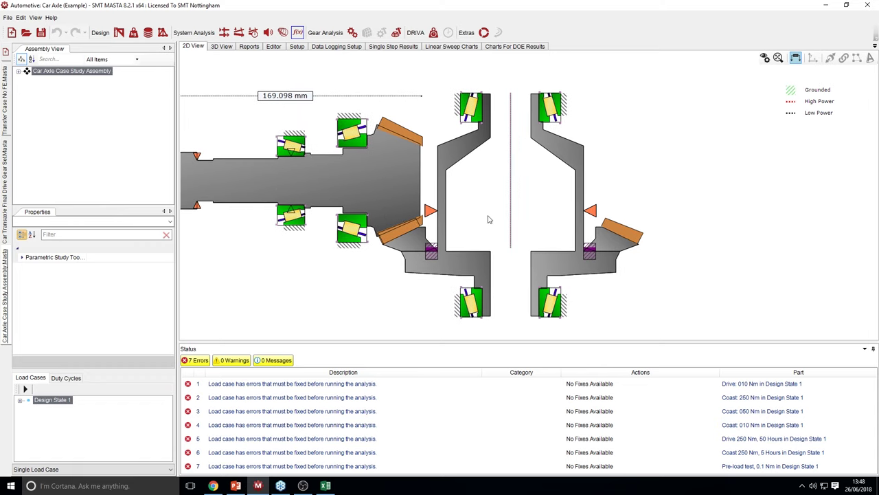
pyautogui.moveTo(469, 221); pyautogui.dragTo(489, 178, button='middle')
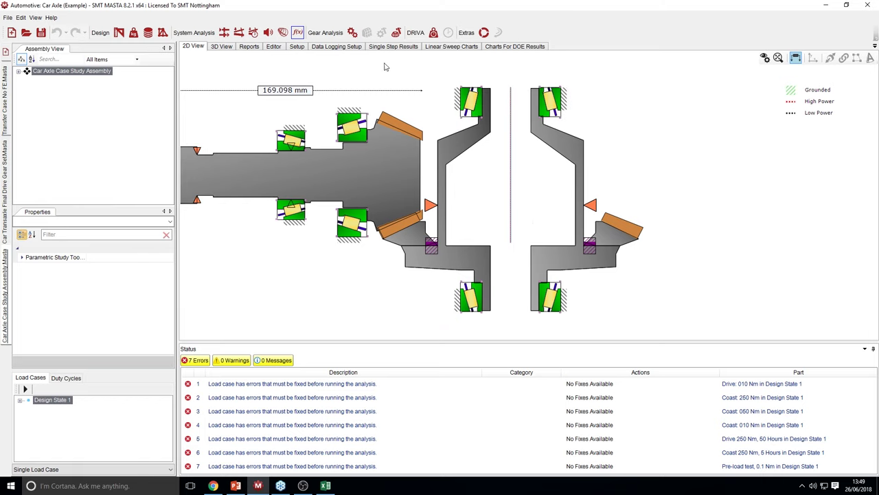
# Review the head bearing's axial pre-load sweep in the Drive: 250 Nm load case setup and run that parametric study
pyautogui.click(296, 46)
pyautogui.click(19, 399)
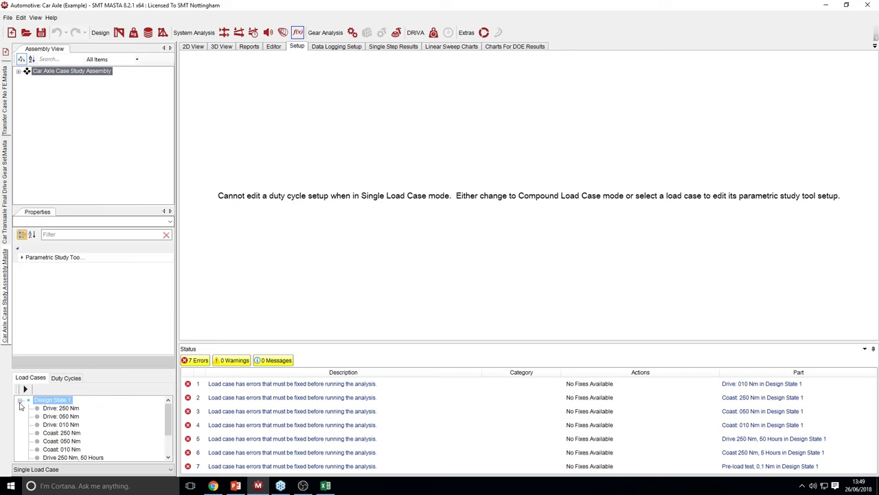
pyautogui.click(60, 407)
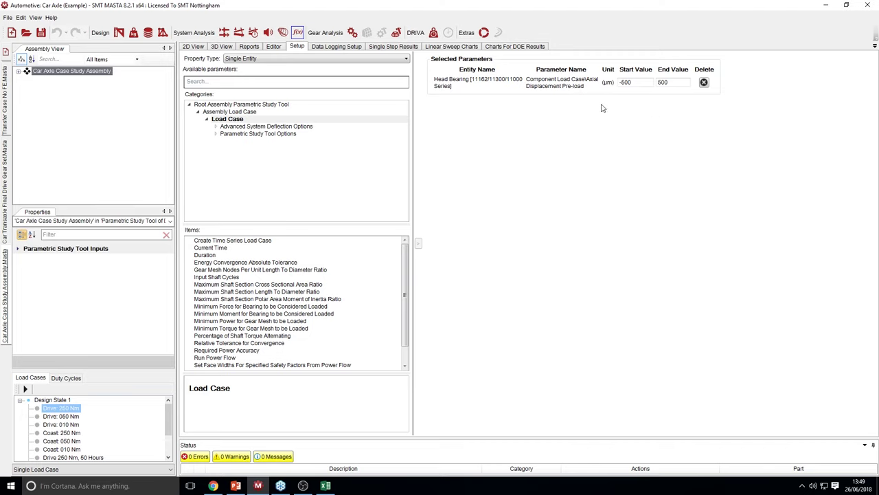
pyautogui.click(677, 82)
pyautogui.click(645, 94)
pyautogui.click(19, 250)
pyautogui.scroll(-1, 55, 323)
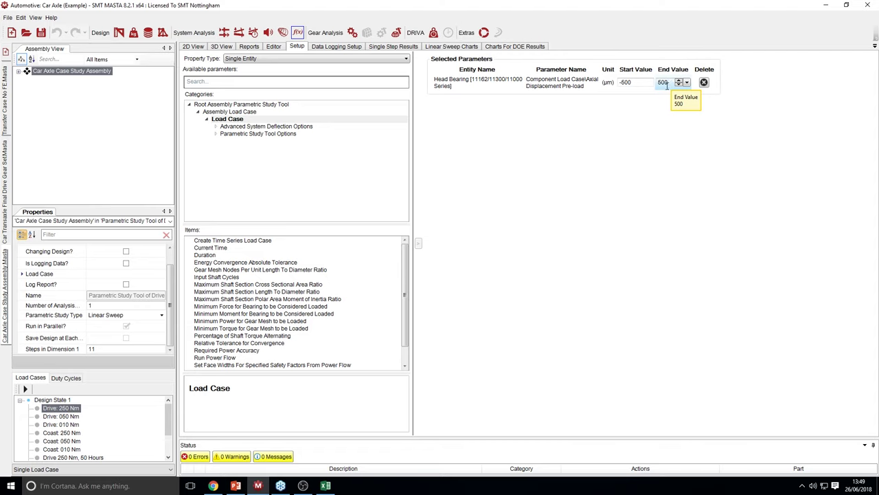
pyautogui.click(25, 388)
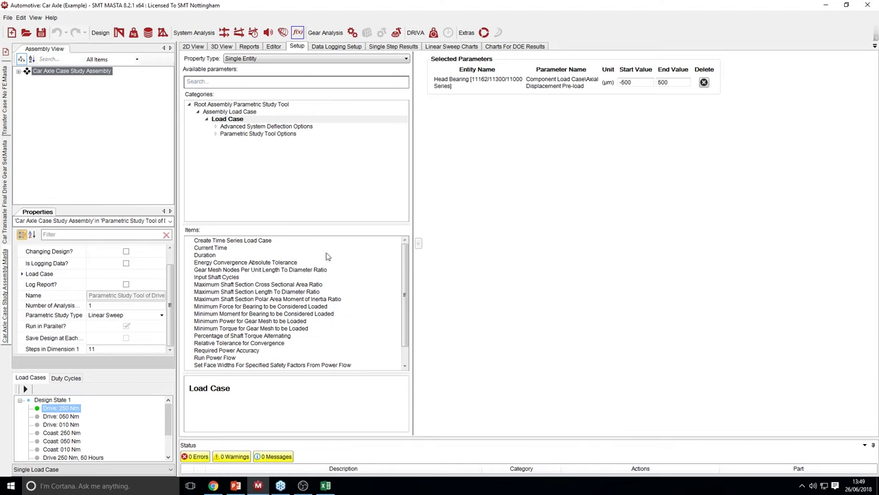
# Show the linear sweep charts for the Tail Bearing in the Pinion Shaft Assembly
pyautogui.click(447, 46)
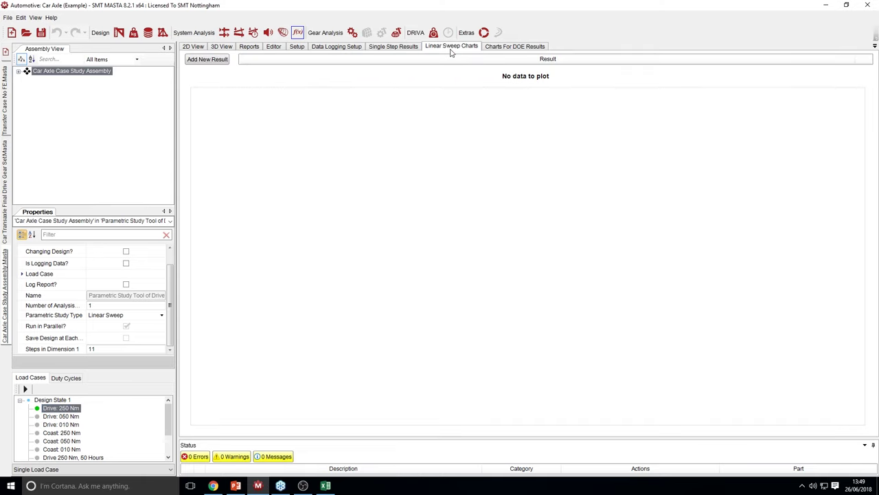
pyautogui.click(18, 71)
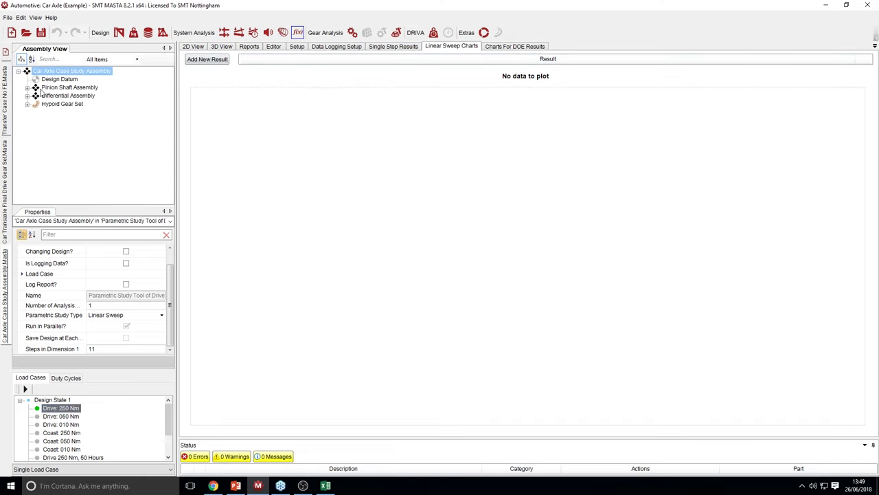
pyautogui.click(27, 88)
pyautogui.click(65, 103)
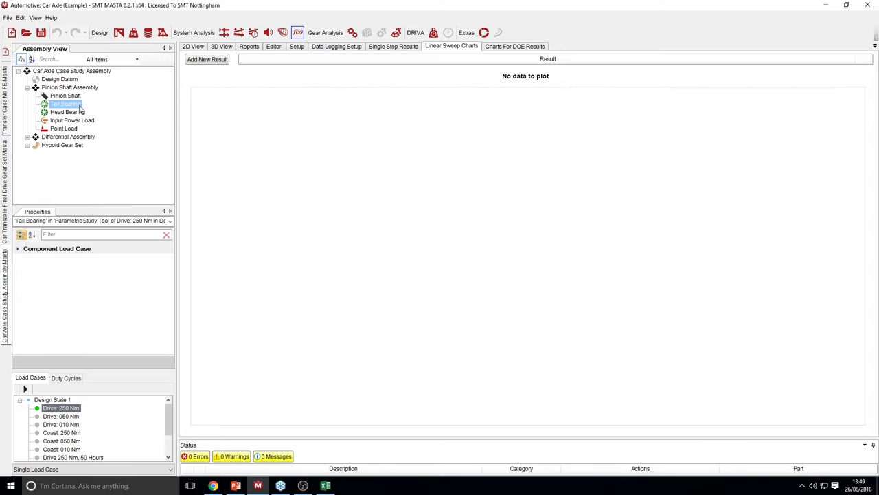
# Plot the ISO/TS 16281:2008 Basic Reference Rating Life Safety Factor for the tail bearing and view the same chart for the head bearing
pyautogui.click(204, 63)
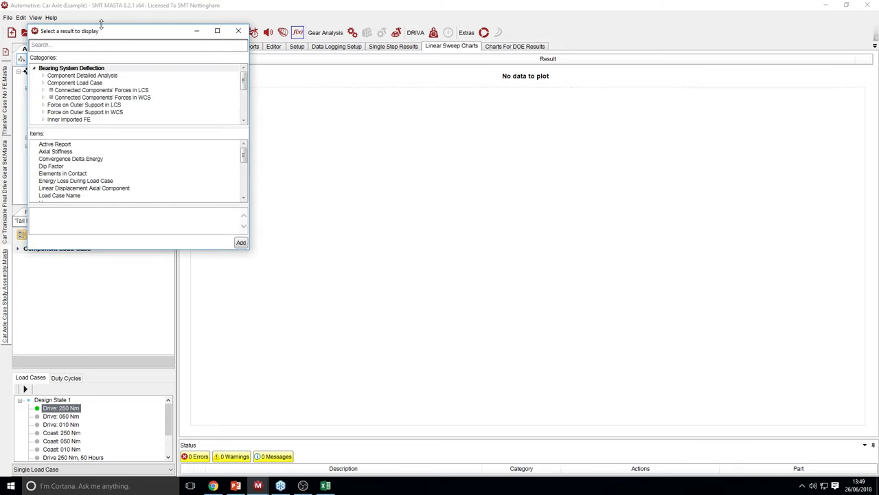
pyautogui.moveTo(103, 33); pyautogui.dragTo(157, 50)
pyautogui.click(99, 95)
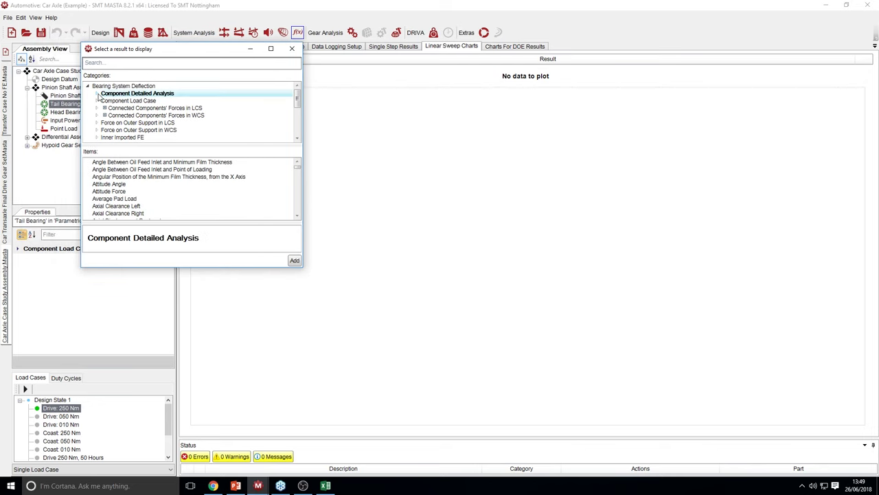
pyautogui.click(98, 94)
pyautogui.scroll(-2, 146, 130)
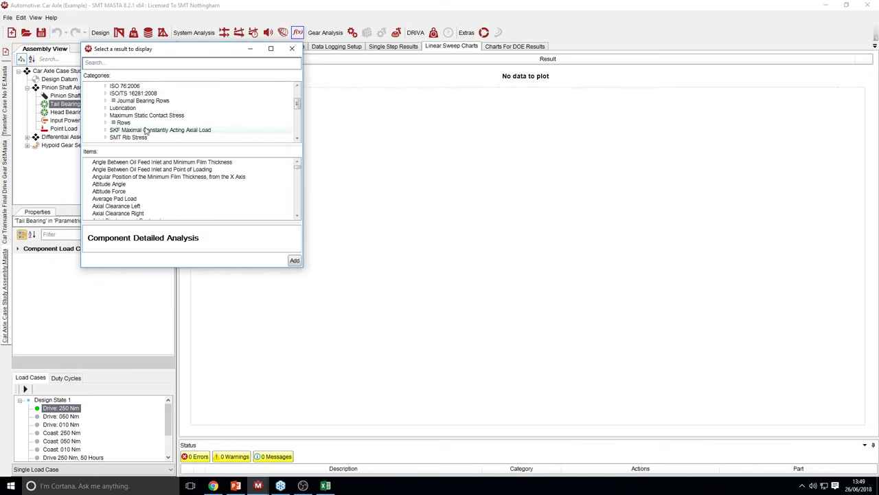
pyautogui.scroll(1, 144, 128)
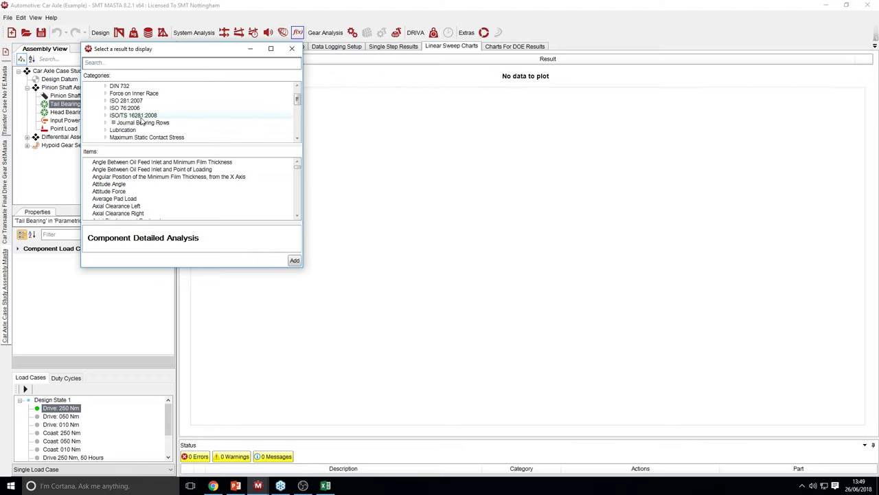
pyautogui.click(141, 117)
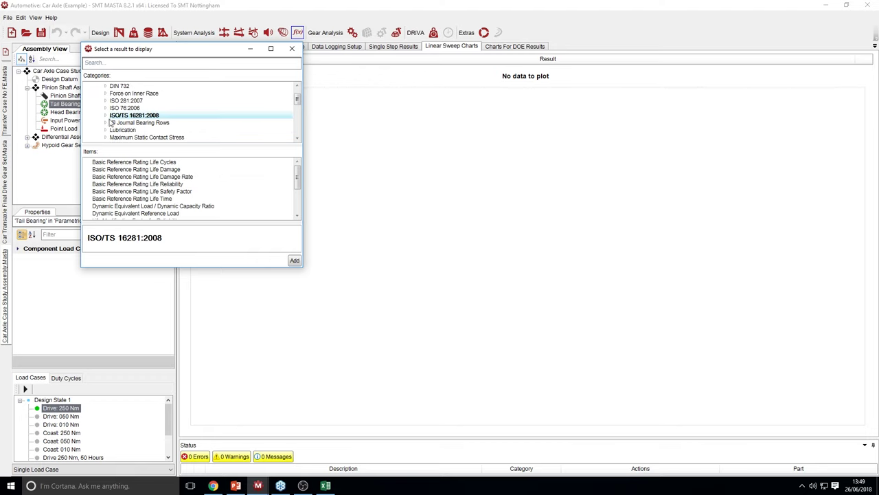
pyautogui.click(174, 192)
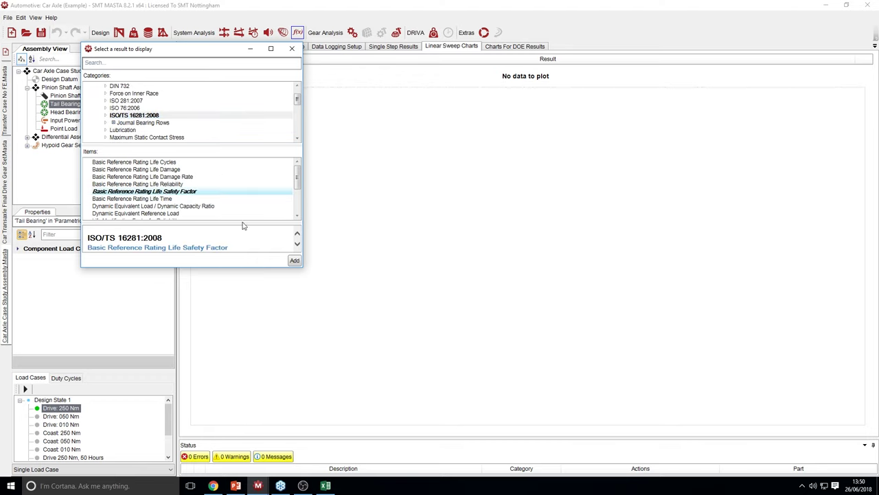
pyautogui.click(294, 261)
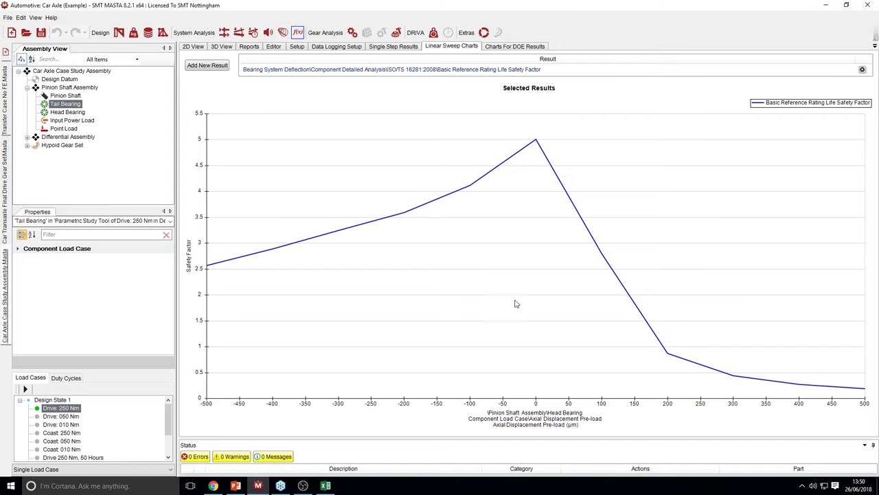
pyautogui.click(72, 114)
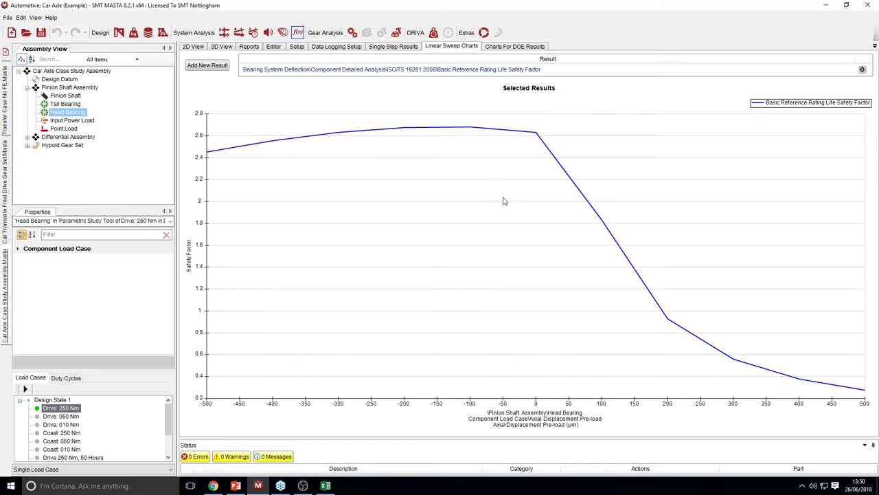
# Replace the plotted safety factor with Maximum Normal Stress from Component Detailed Analysis and view it for the head and tail bearings
pyautogui.click(862, 70)
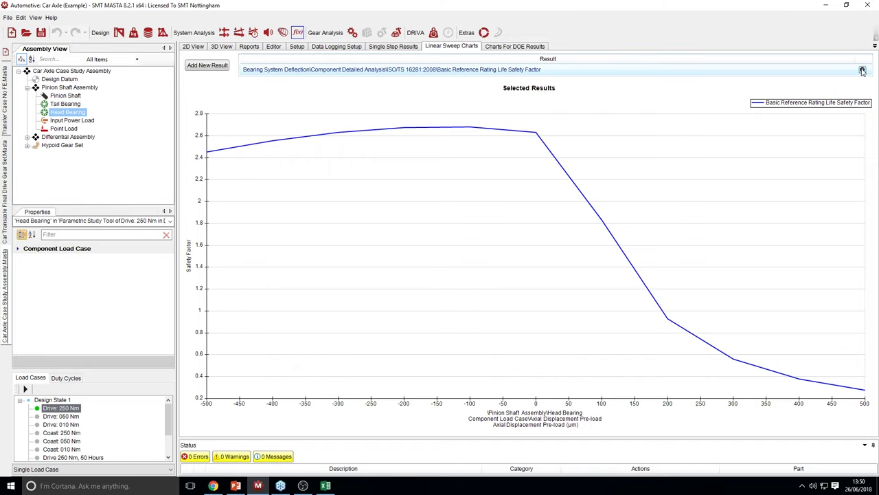
pyautogui.click(211, 60)
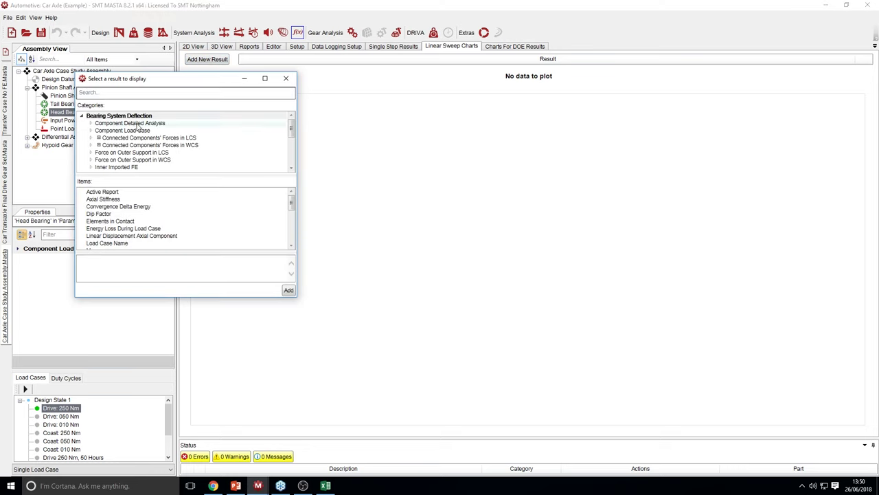
pyautogui.click(137, 123)
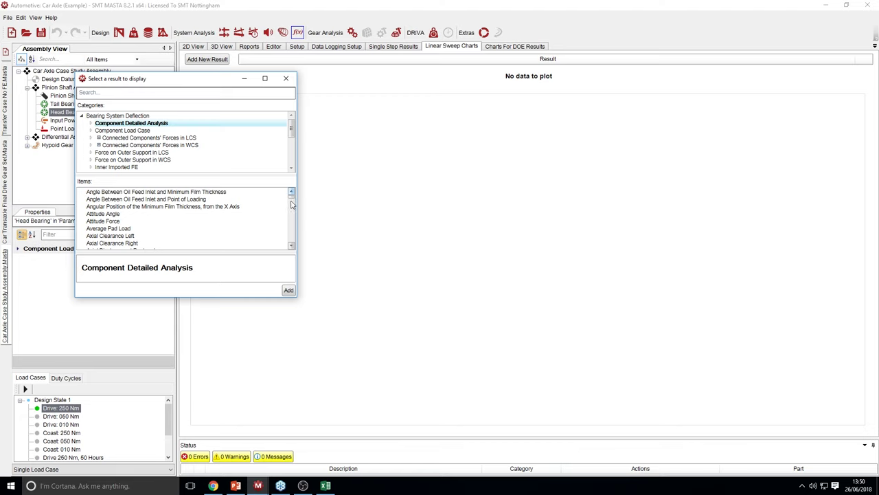
pyautogui.moveTo(291, 199); pyautogui.dragTo(292, 219)
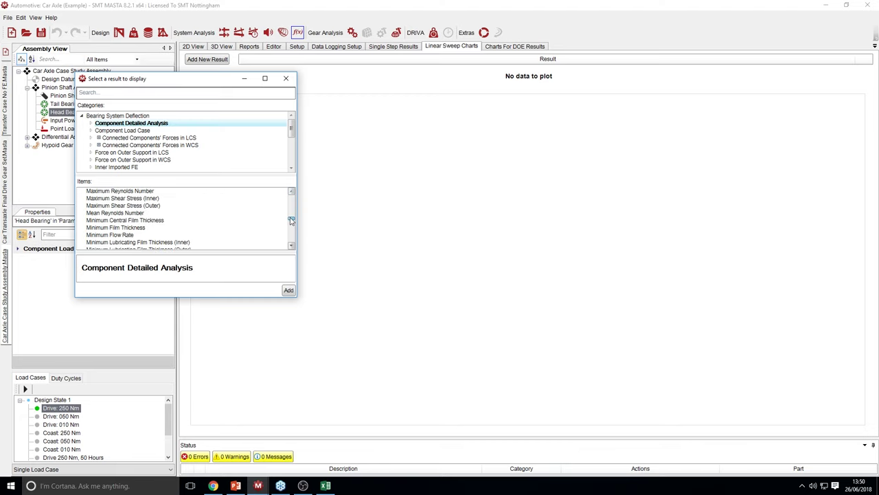
pyautogui.scroll(4, 156, 228)
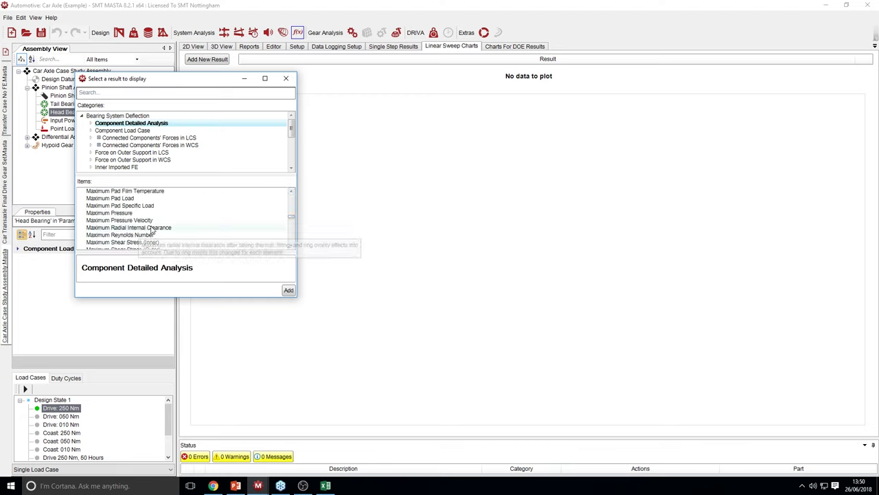
pyautogui.scroll(1, 156, 229)
pyautogui.click(151, 227)
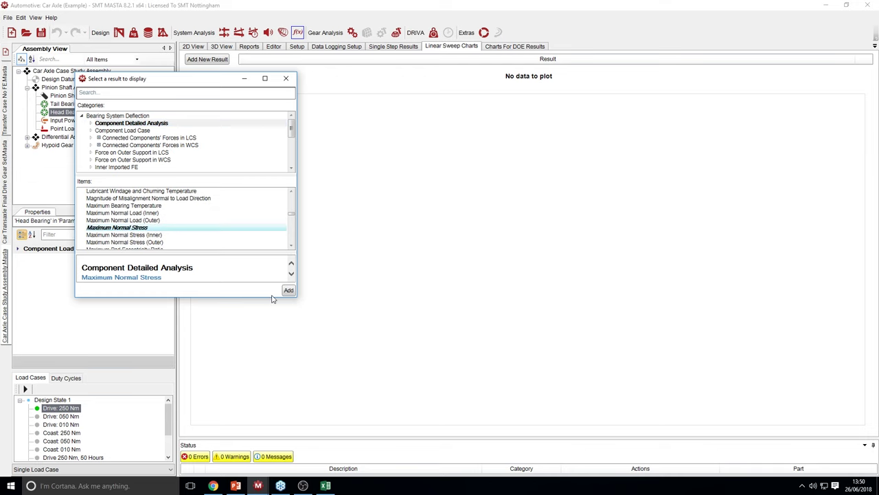
pyautogui.click(290, 290)
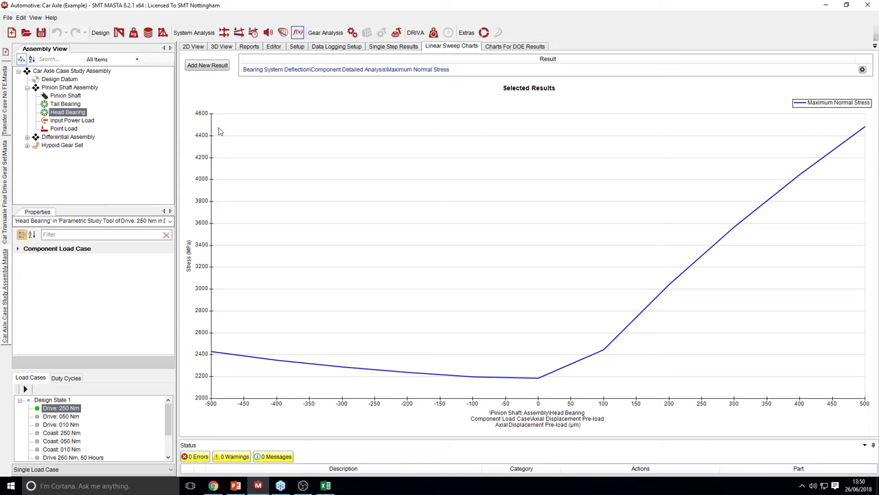
pyautogui.click(66, 104)
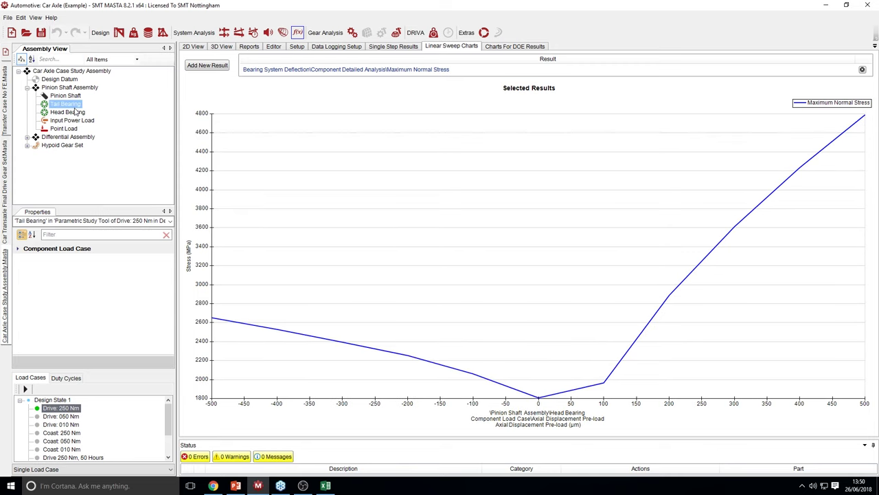
# Replace the plotted stress with Relative Misalignment from Component Detailed Analysis and view it for the tail and head bearings
pyautogui.click(862, 70)
pyautogui.click(207, 64)
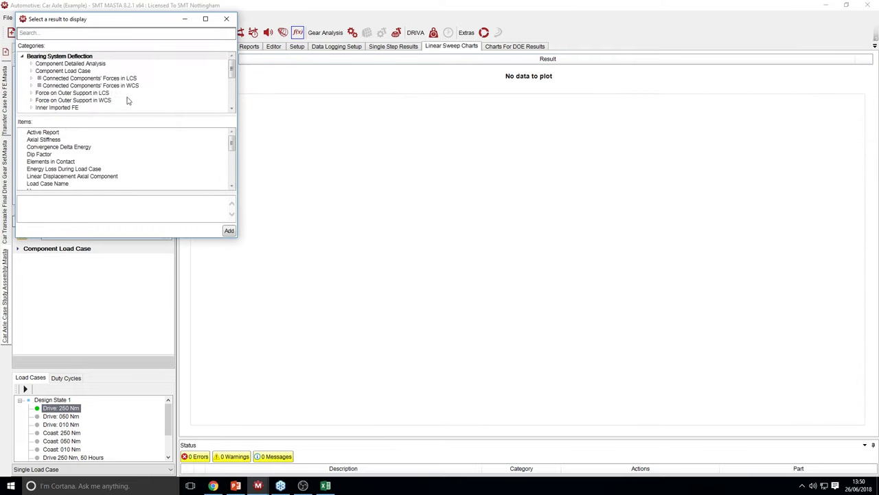
pyautogui.click(67, 64)
pyautogui.click(30, 64)
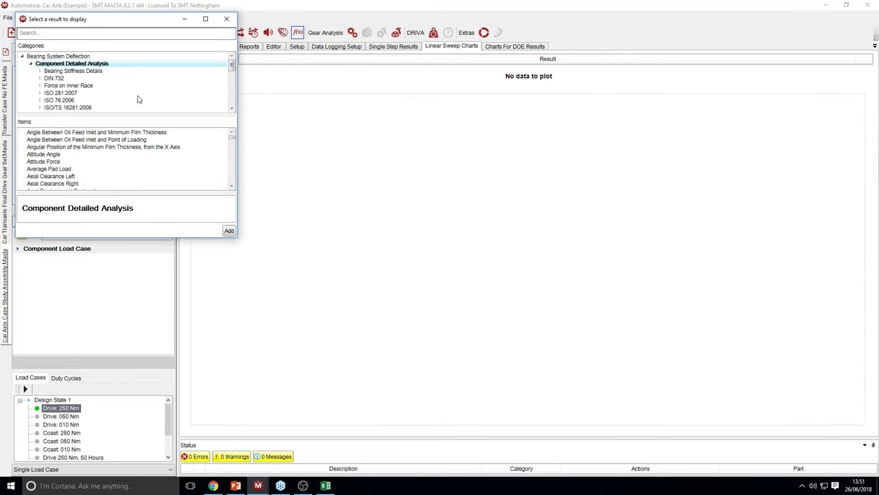
pyautogui.moveTo(232, 70); pyautogui.dragTo(232, 77)
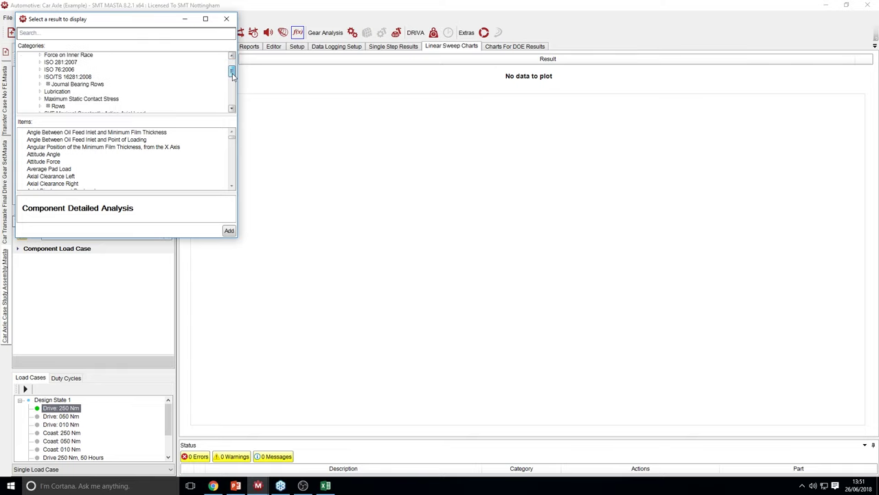
pyautogui.moveTo(232, 141); pyautogui.dragTo(235, 176)
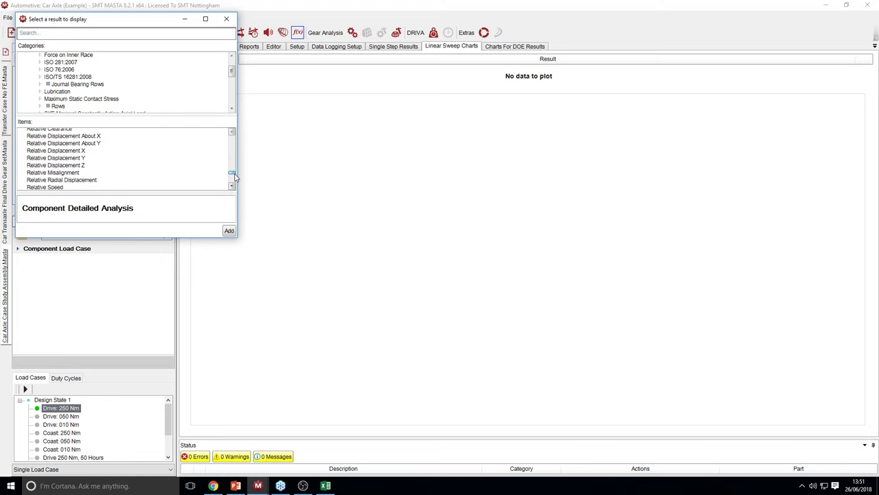
pyautogui.click(77, 172)
pyautogui.click(229, 232)
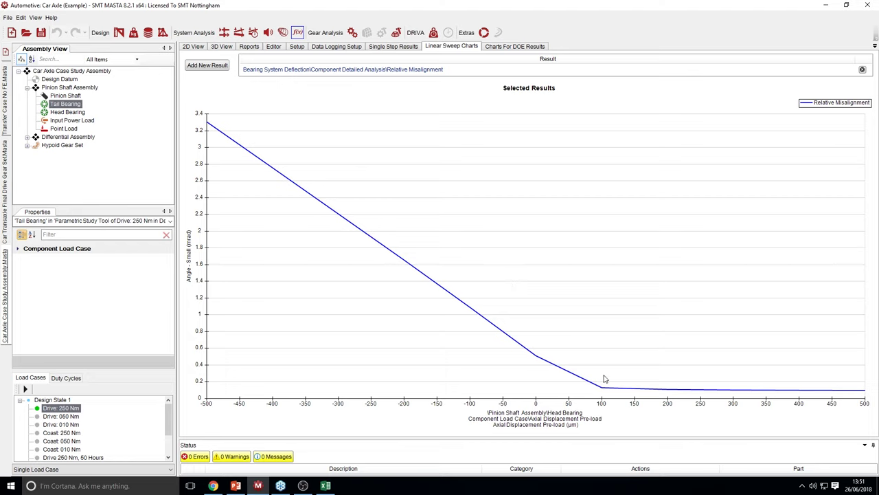
pyautogui.click(68, 112)
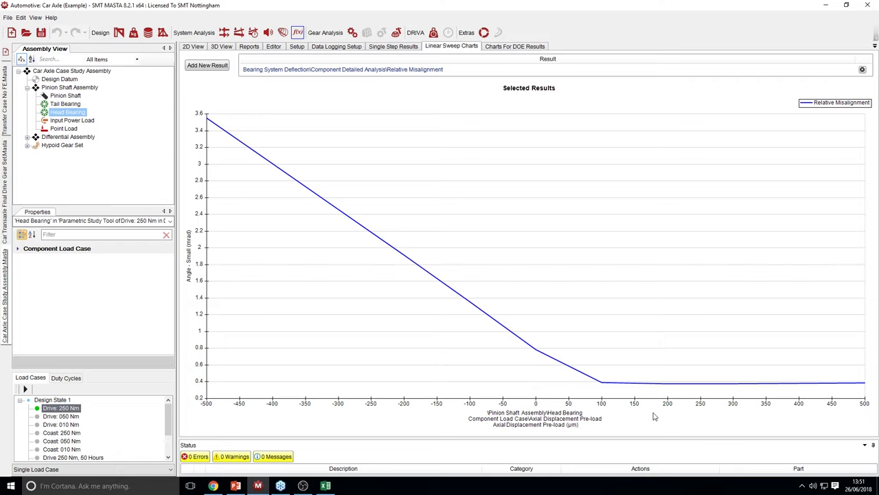
# Enable Changing Design for the Car Axle Case Study Assembly in the parametric study setup
pyautogui.click(297, 46)
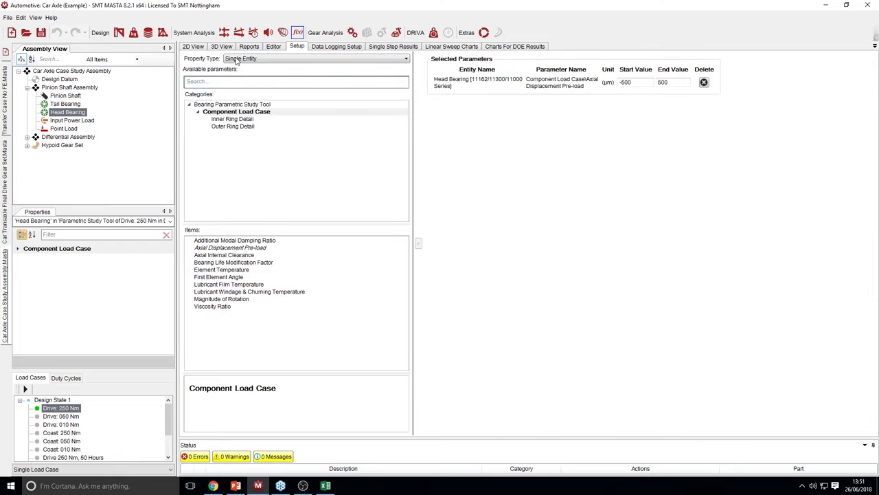
pyautogui.click(65, 71)
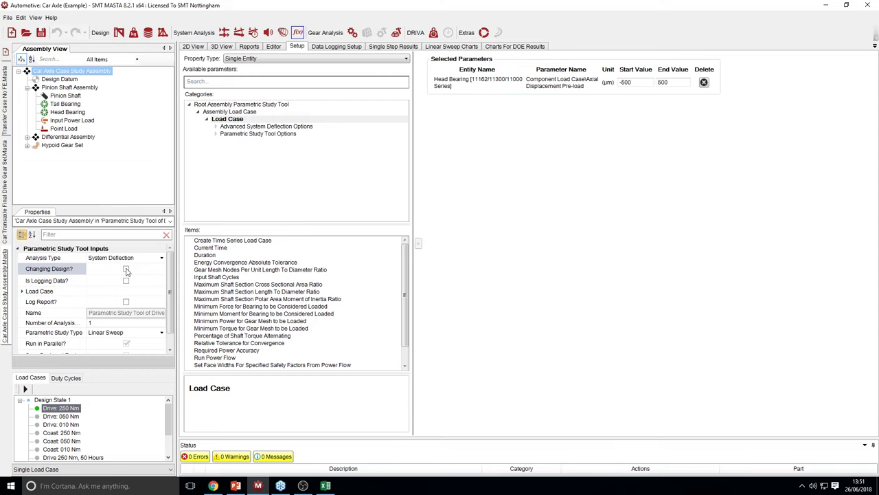
pyautogui.click(126, 270)
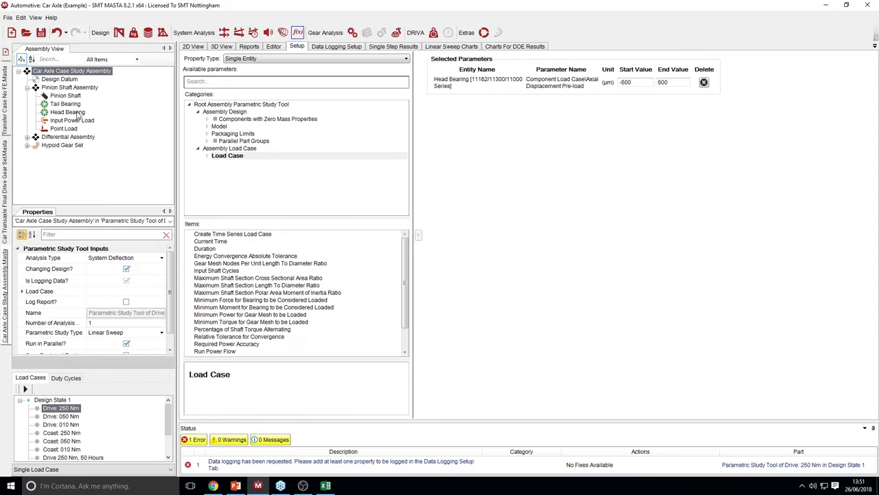
# Examine the Component Design Detail parameters available for a parametric study of the Tail Bearing
pyautogui.click(67, 103)
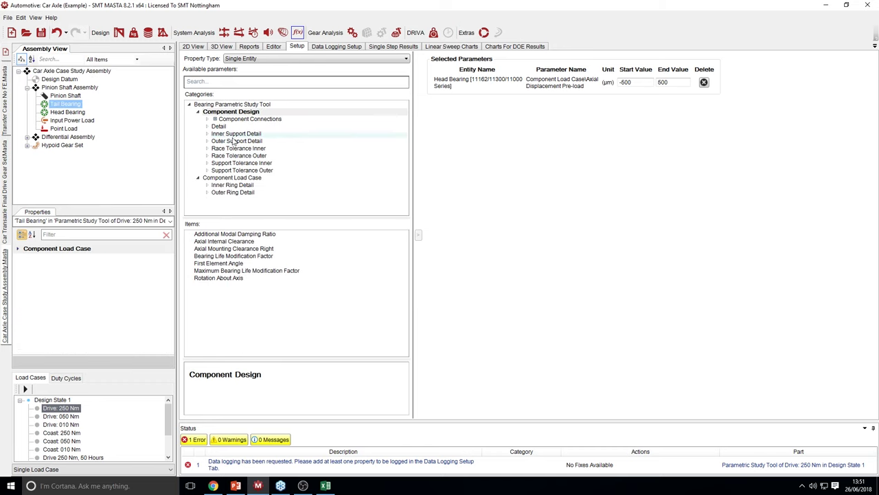
pyautogui.click(217, 128)
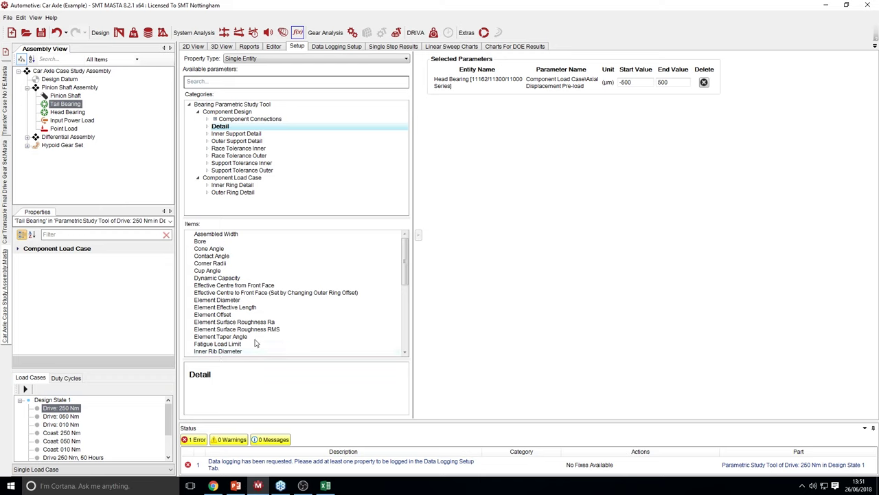
pyautogui.scroll(-1, 405, 271)
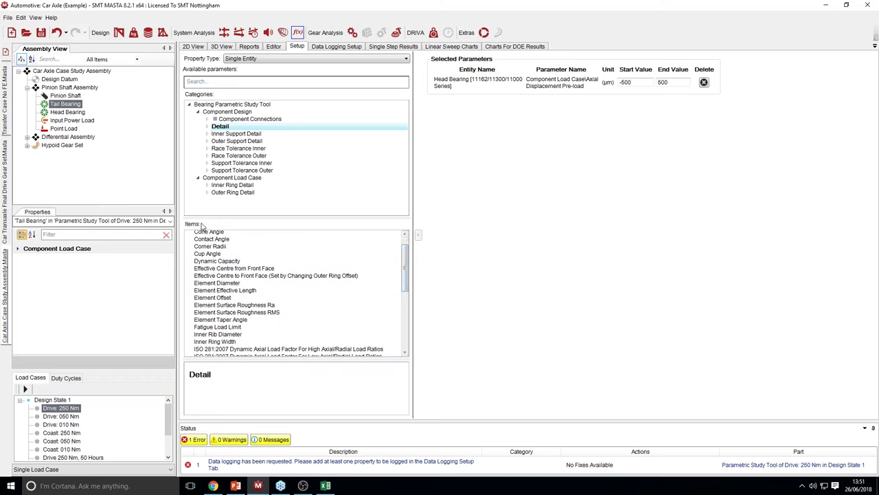
pyautogui.scroll(1, 411, 270)
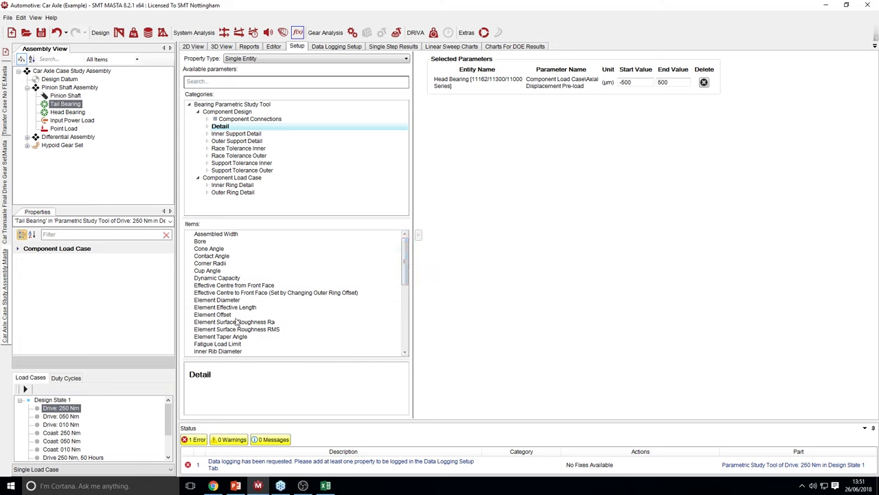
pyautogui.scroll(-1, 404, 273)
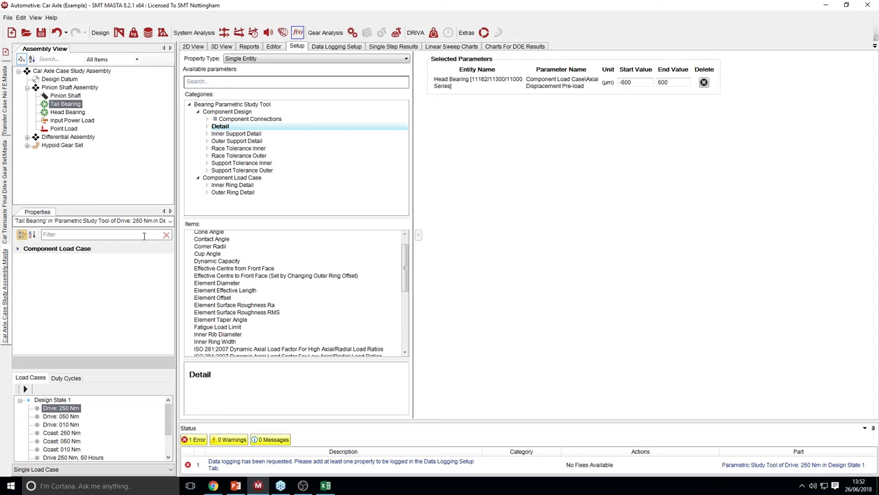
# Switch to the Car Transaxle Final Drive Gear Set model and show its 2D design view
pyautogui.click(6, 168)
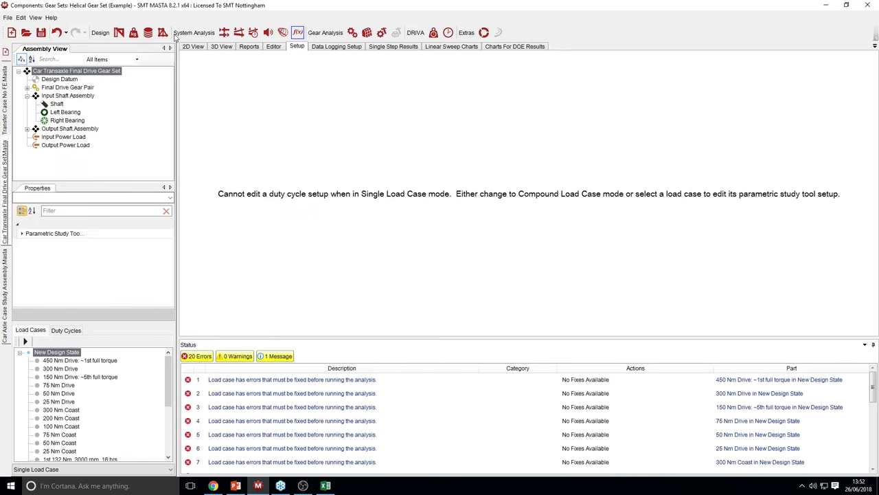
pyautogui.click(118, 32)
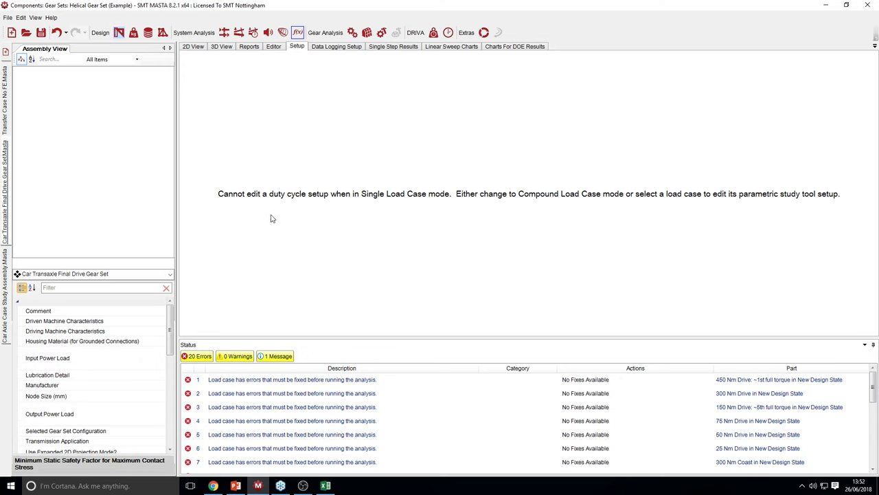
pyautogui.scroll(3, 454, 234)
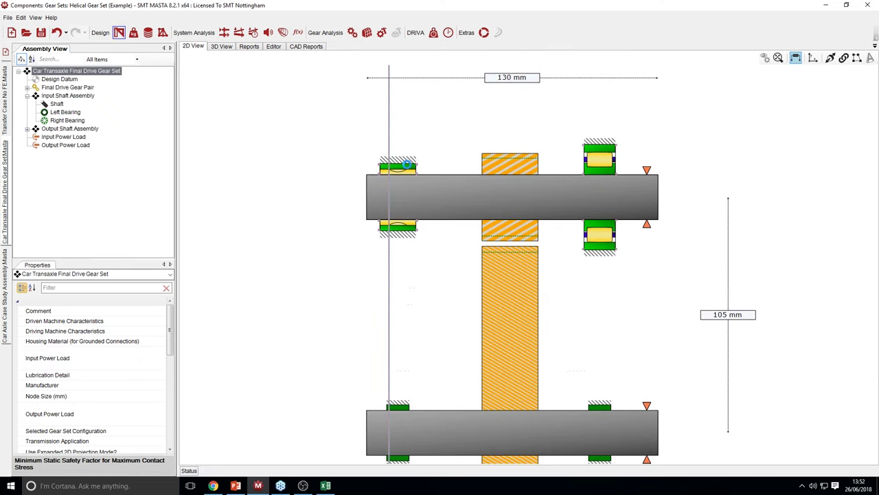
# Change the model of the Left Bearing on the input shaft to Rolling Bearing
pyautogui.click(399, 168)
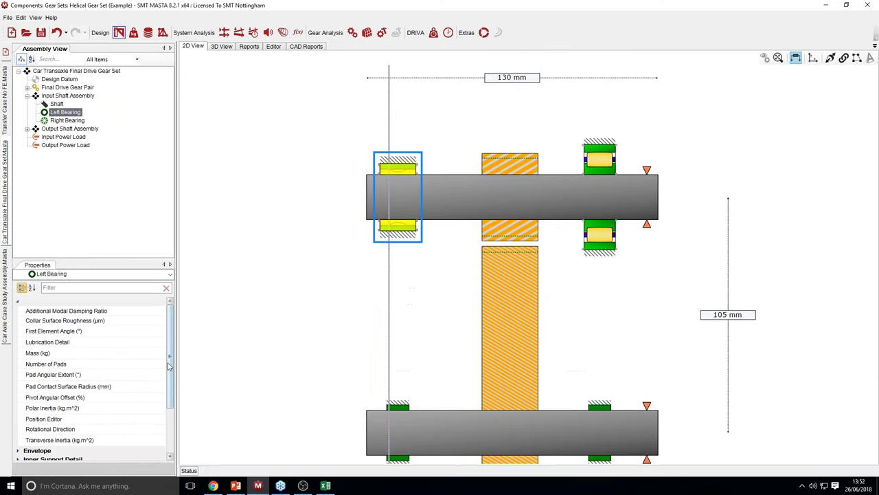
pyautogui.scroll(-2, 62, 385)
pyautogui.click(61, 412)
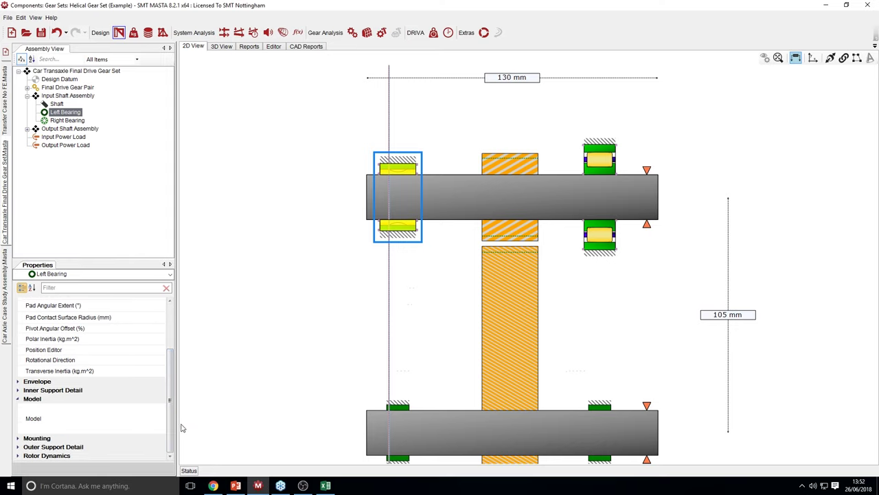
pyautogui.moveTo(177, 423); pyautogui.dragTo(357, 422)
pyautogui.click(270, 429)
pyautogui.click(272, 429)
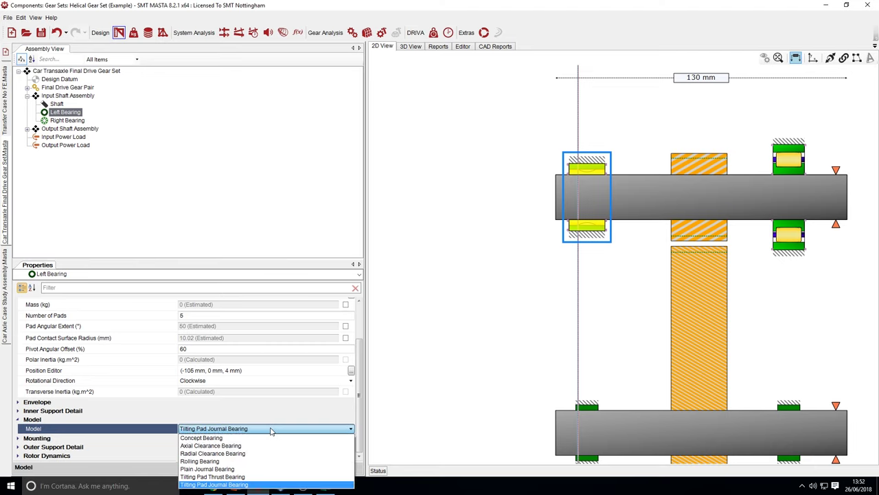
pyautogui.click(237, 461)
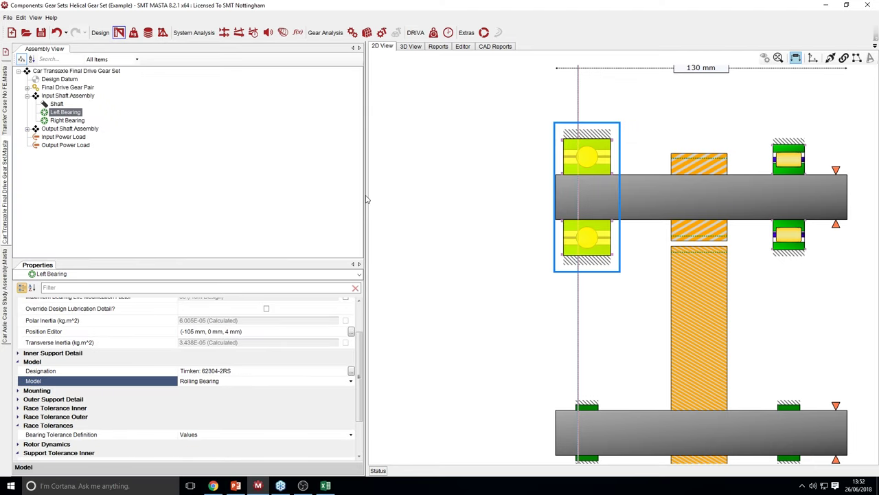
pyautogui.moveTo(366, 196); pyautogui.dragTo(165, 195)
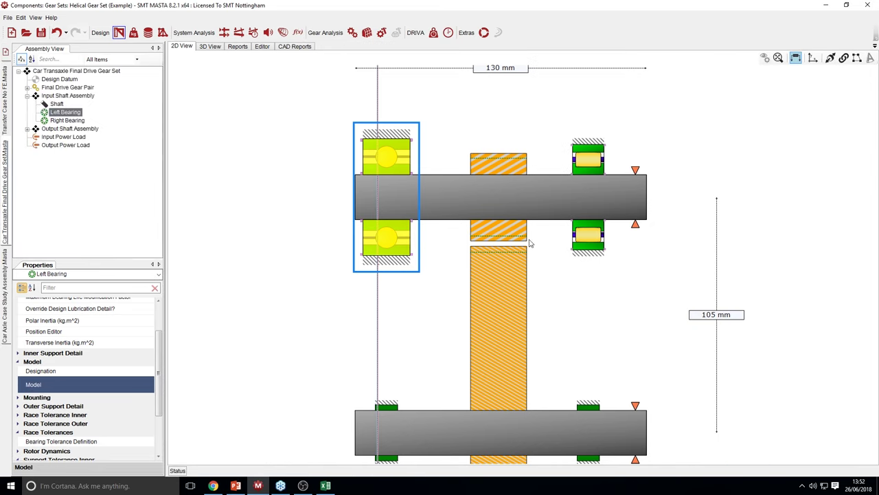
# Run System Deflection for the 450 Nm Drive: ~1st full torque load case and show row 1 of the Left Bearing's results
pyautogui.click(238, 32)
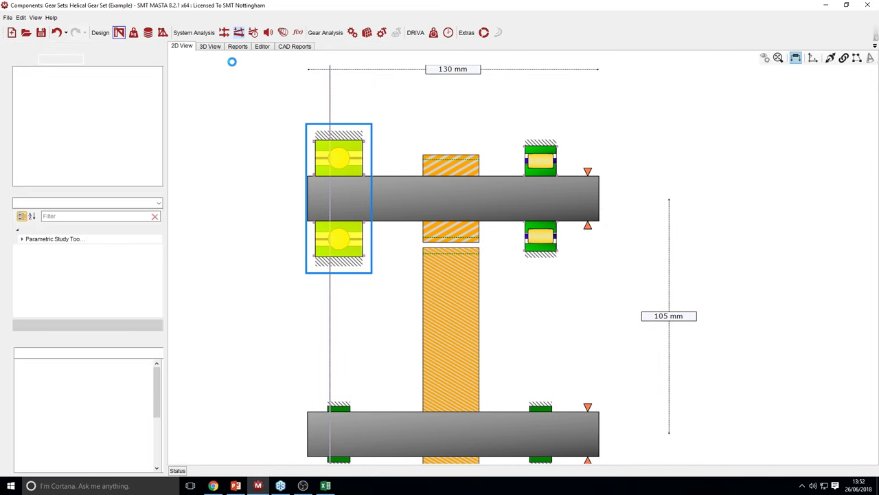
pyautogui.click(78, 370)
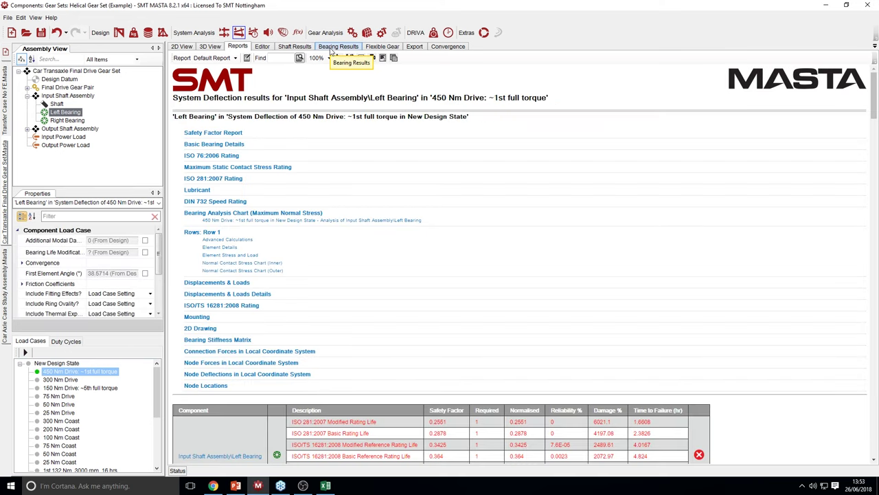
pyautogui.click(331, 47)
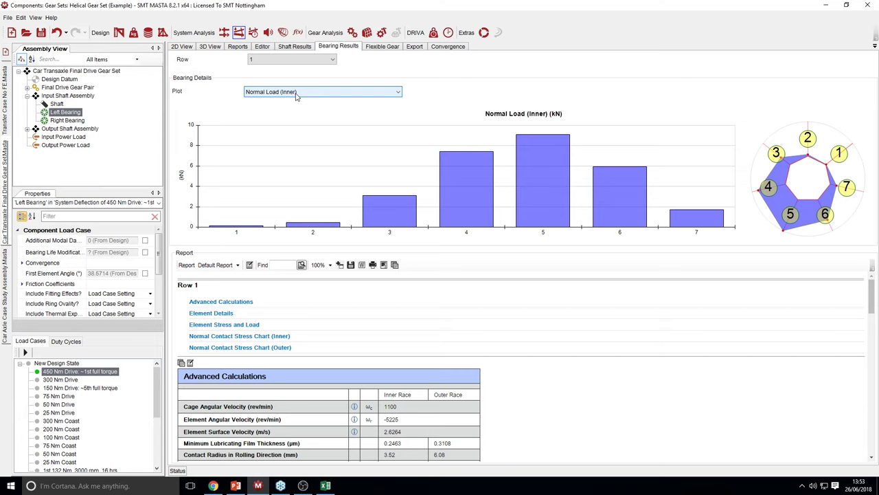
pyautogui.click(277, 64)
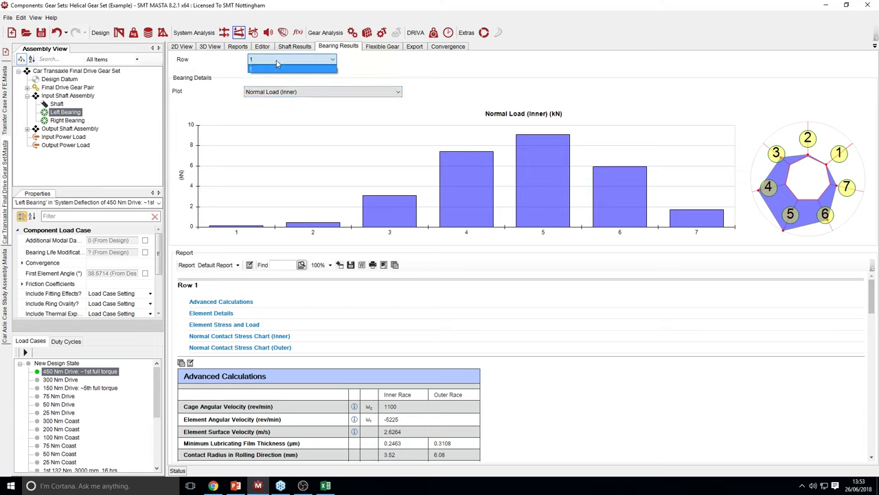
pyautogui.click(278, 69)
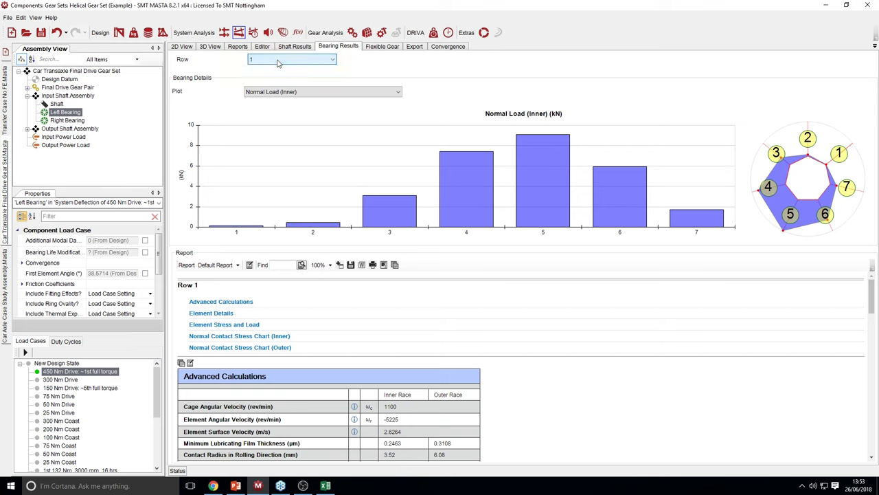
# Plot the arc distances of the inner raceway's left and right edges to Hertzian contact, and Race Separation at Element (Axial)
pyautogui.click(287, 92)
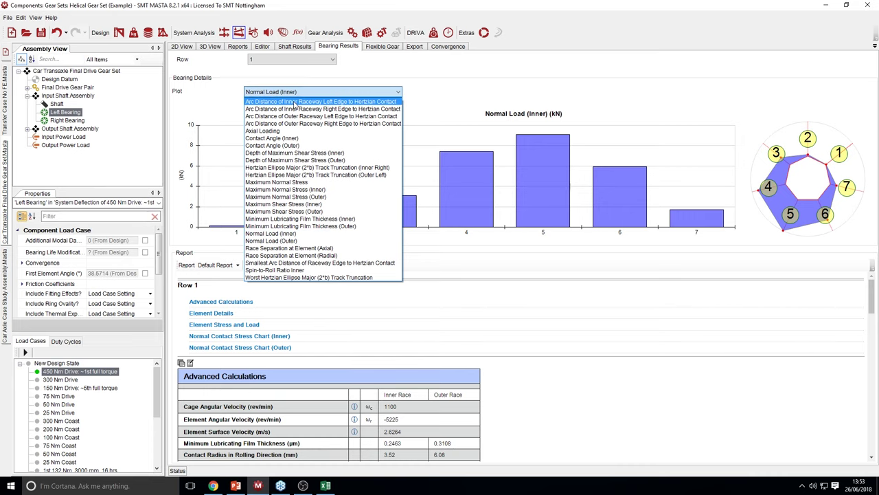
pyautogui.click(294, 102)
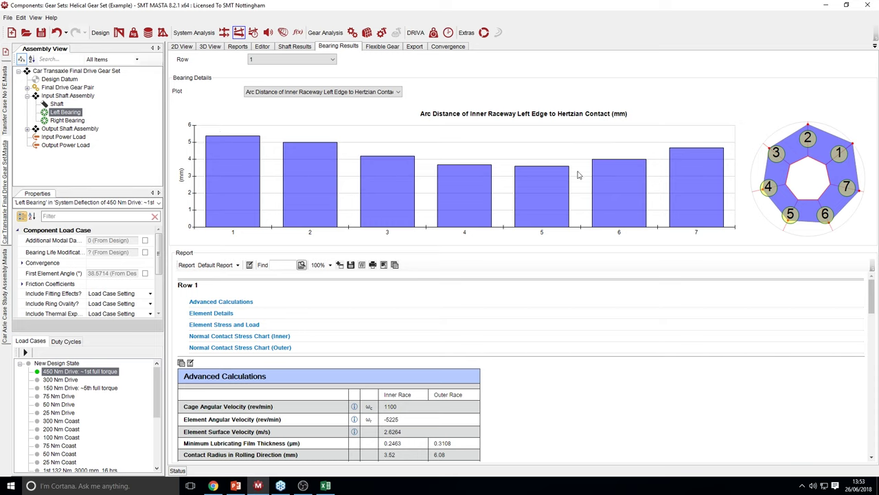
pyautogui.click(333, 92)
pyautogui.click(332, 110)
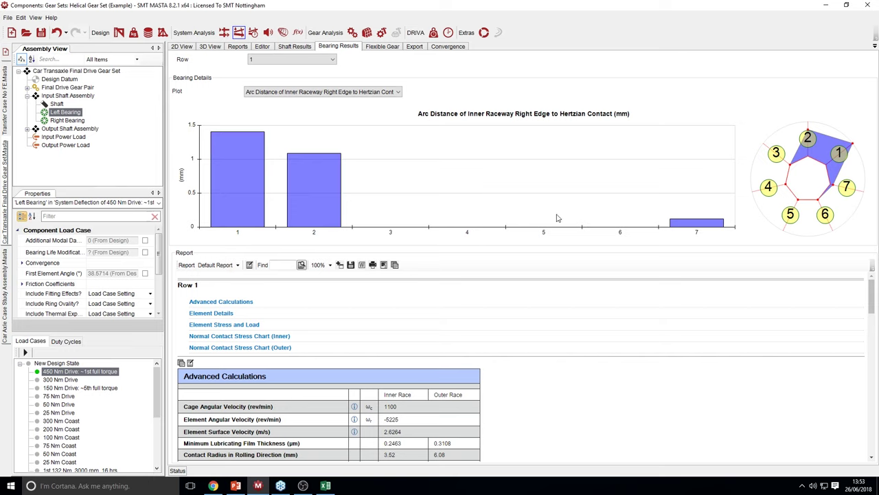
pyautogui.click(328, 94)
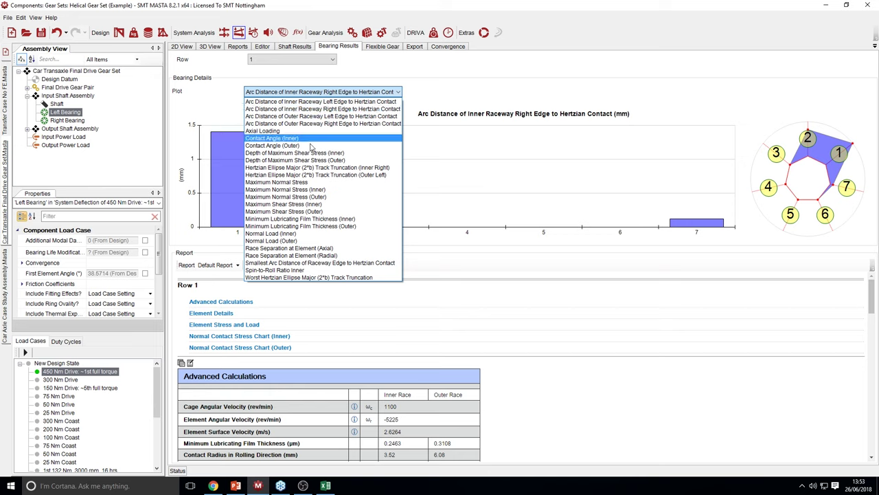
pyautogui.click(306, 248)
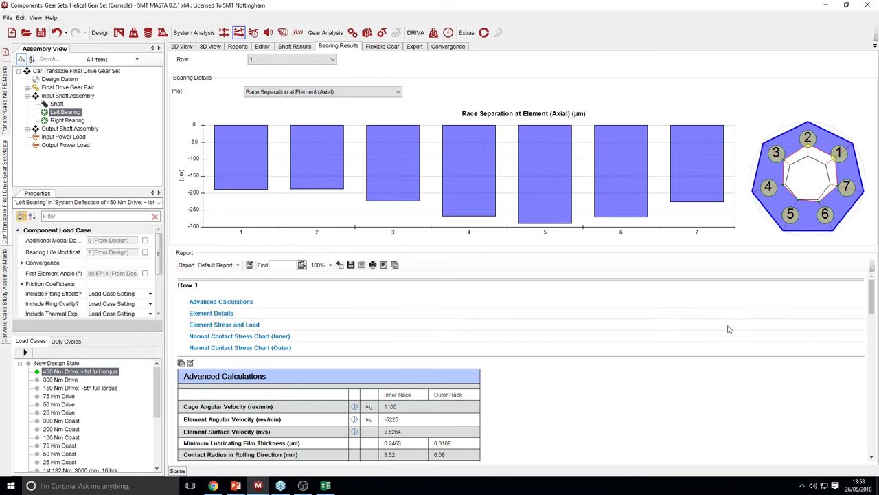
# Enlarge the Left Bearing's report area and examine the Advanced Calculations and Element Details tables
pyautogui.scroll(-2, 872, 293)
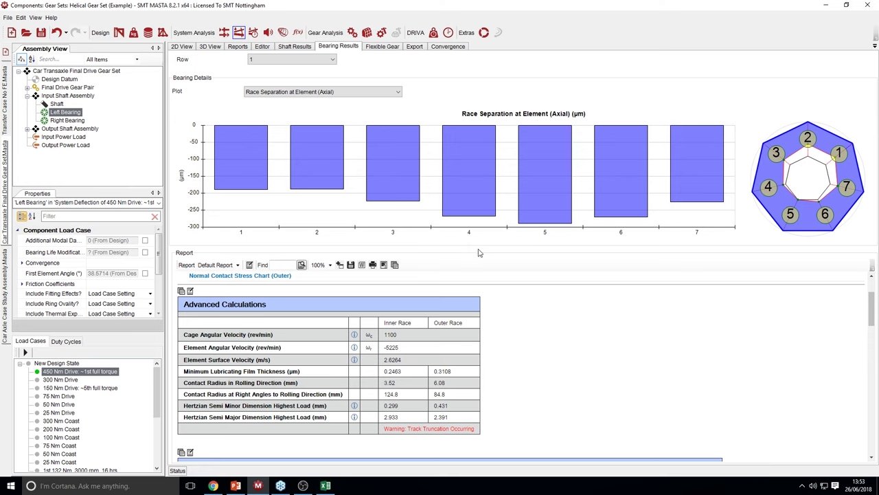
pyautogui.moveTo(479, 249); pyautogui.dragTo(474, 161)
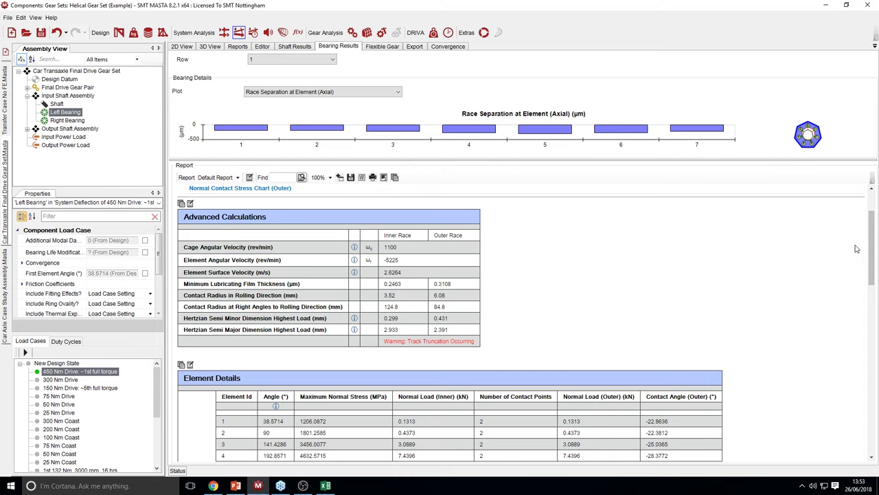
pyautogui.moveTo(872, 234); pyautogui.dragTo(875, 277)
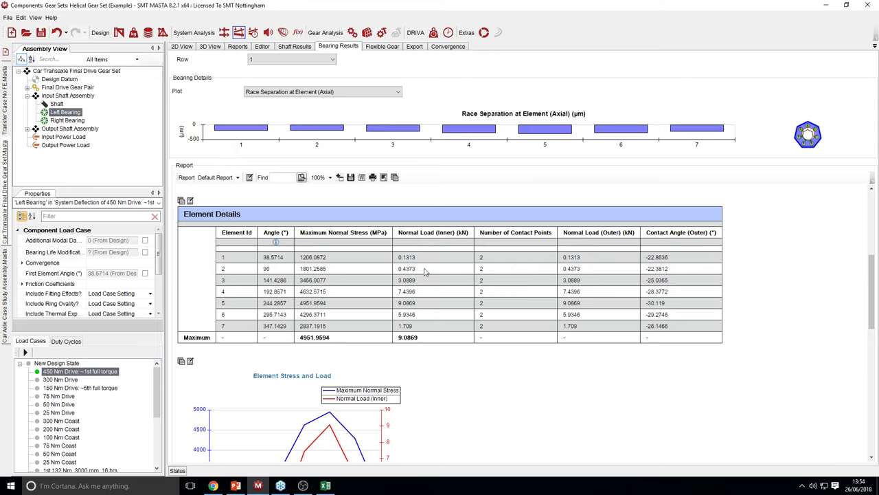
# Examine the Left Bearing report's Element Stress and Load chart and the Normal Contact Stress (Inner) contour plot
pyautogui.click(344, 92)
pyautogui.click(509, 116)
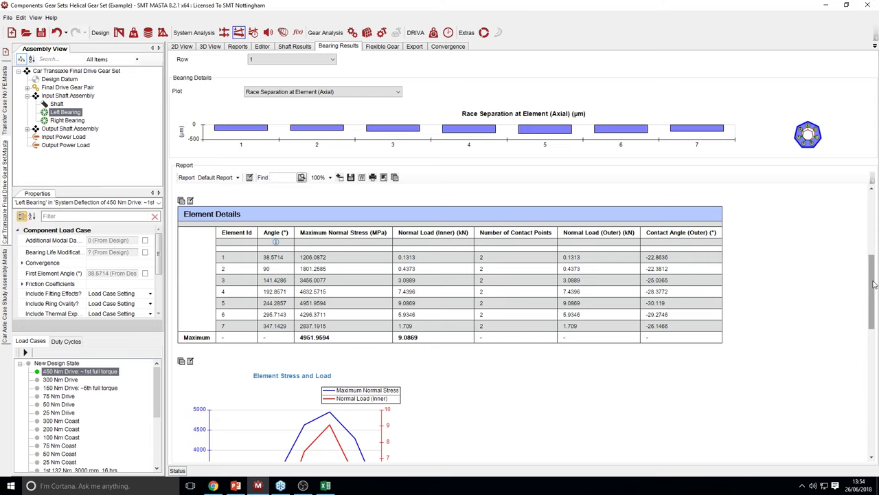
pyautogui.moveTo(874, 284); pyautogui.dragTo(877, 327)
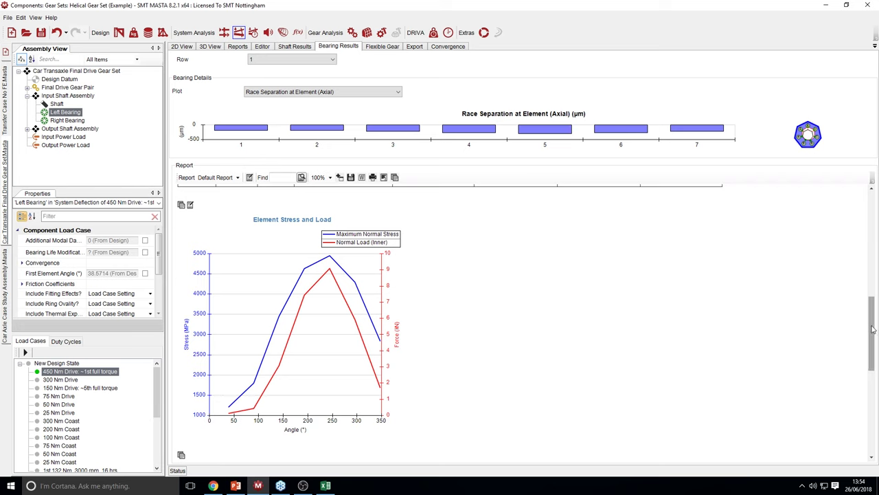
pyautogui.moveTo(872, 330); pyautogui.dragTo(876, 359)
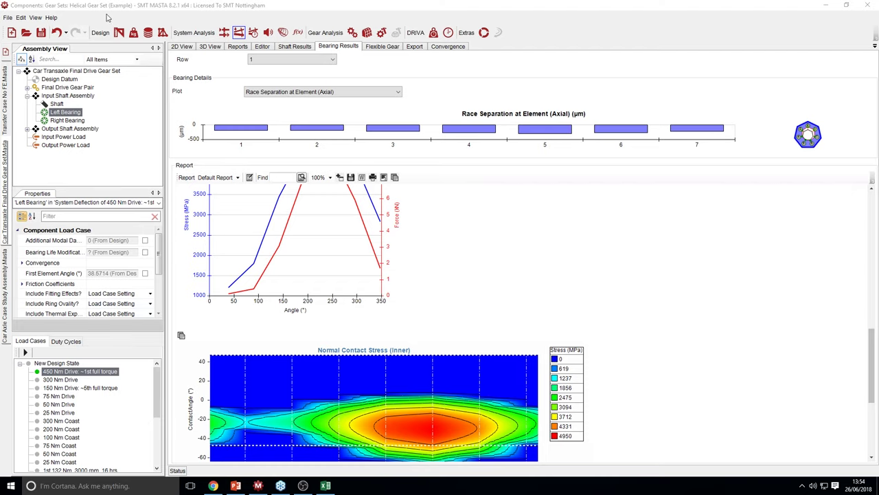
# Return to Design mode and open the details of the F204 cylindrical roller bearing assigned to the input shaft's Right Bearing
pyautogui.click(119, 33)
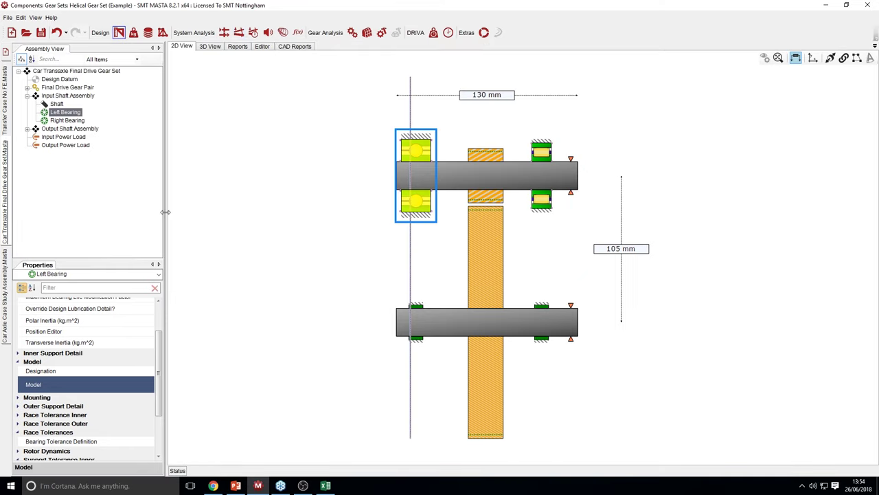
pyautogui.moveTo(166, 212); pyautogui.dragTo(173, 214)
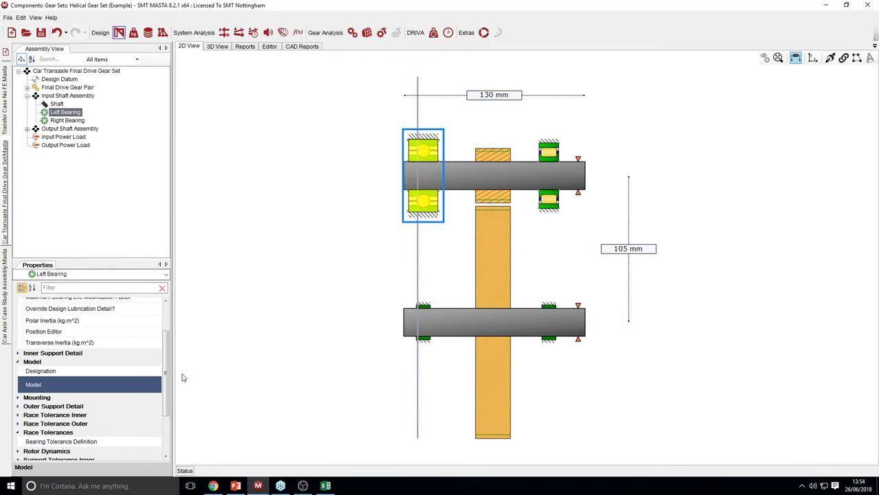
pyautogui.click(549, 150)
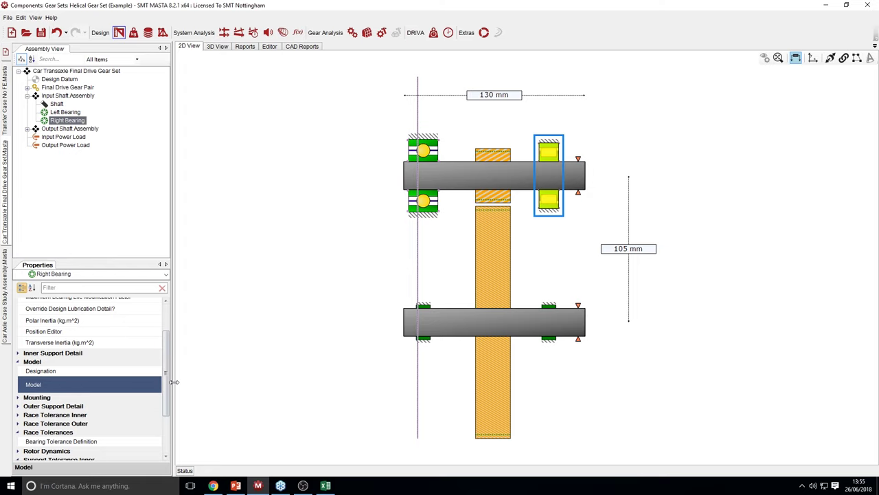
pyautogui.moveTo(173, 387); pyautogui.dragTo(384, 393)
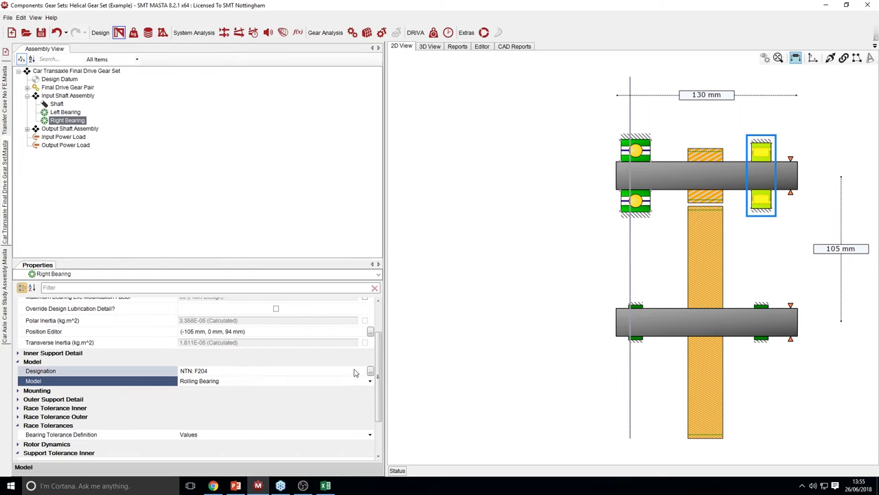
pyautogui.click(370, 373)
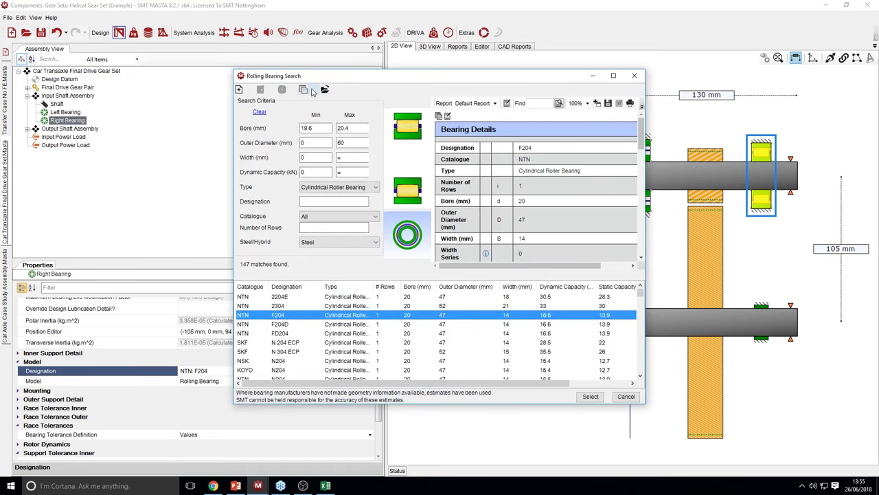
pyautogui.doubleClick(547, 225)
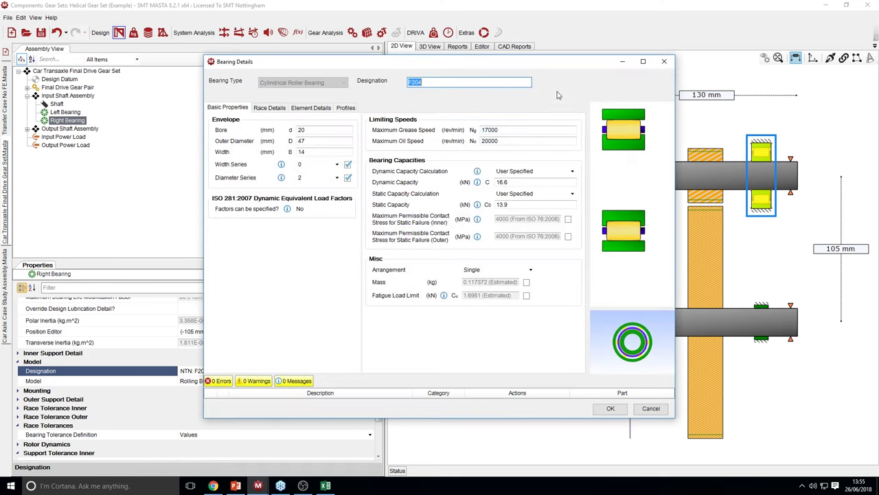
# Set the active profile type of the F204 bearing's inner race to User Specified
pyautogui.click(345, 107)
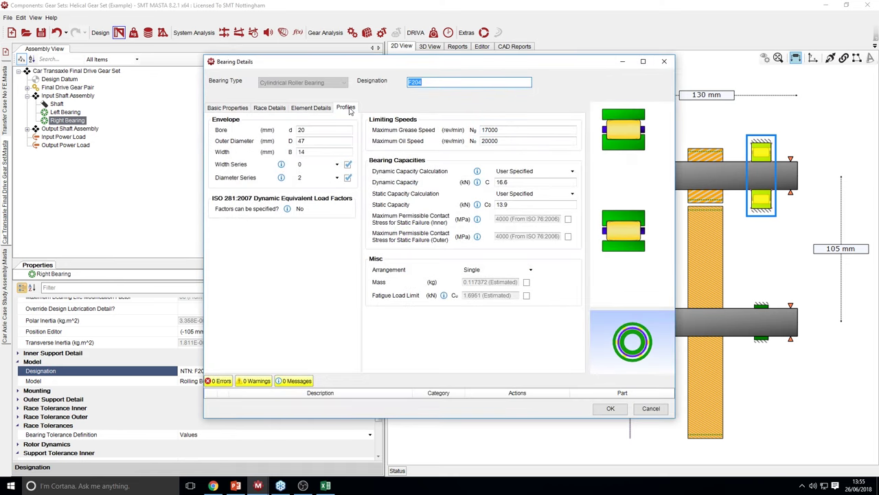
pyautogui.click(471, 143)
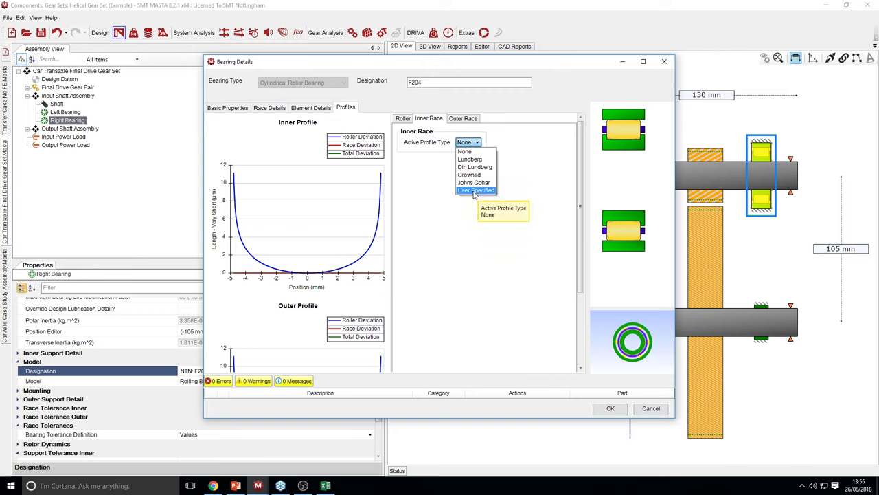
pyautogui.click(474, 190)
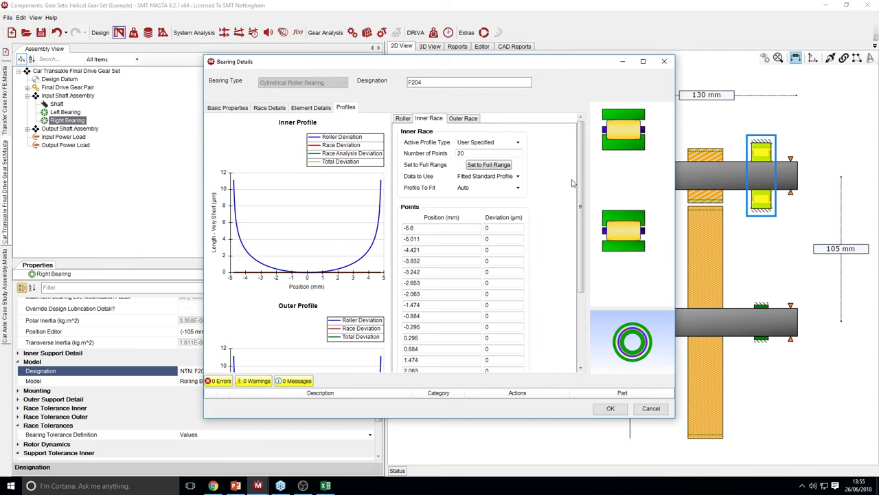
# Look through the Position and Deviation points of the inner race's user-specified profile
pyautogui.moveTo(580, 175); pyautogui.dragTo(578, 215)
pyautogui.click(426, 207)
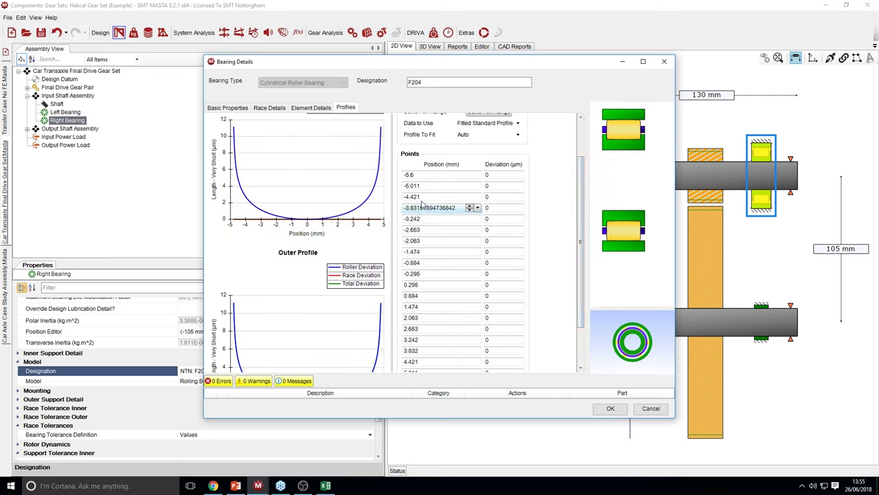
pyautogui.click(431, 351)
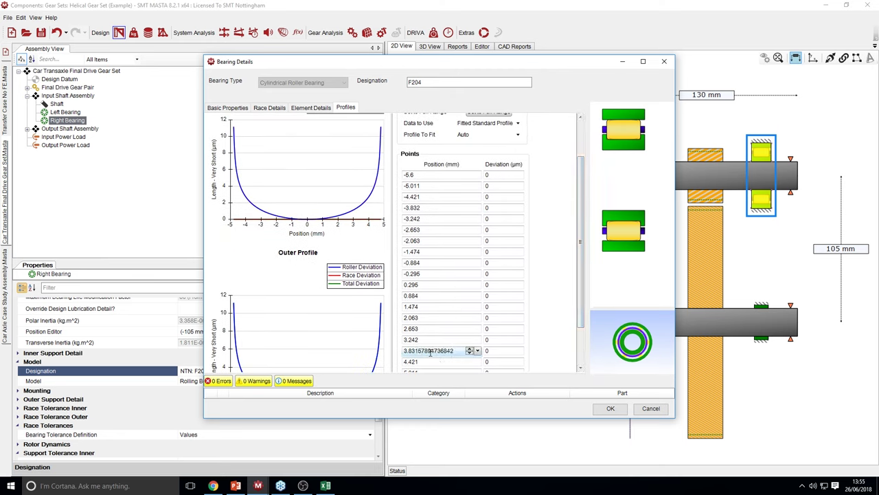
pyautogui.click(425, 175)
pyautogui.click(428, 186)
pyautogui.click(440, 340)
pyautogui.click(429, 186)
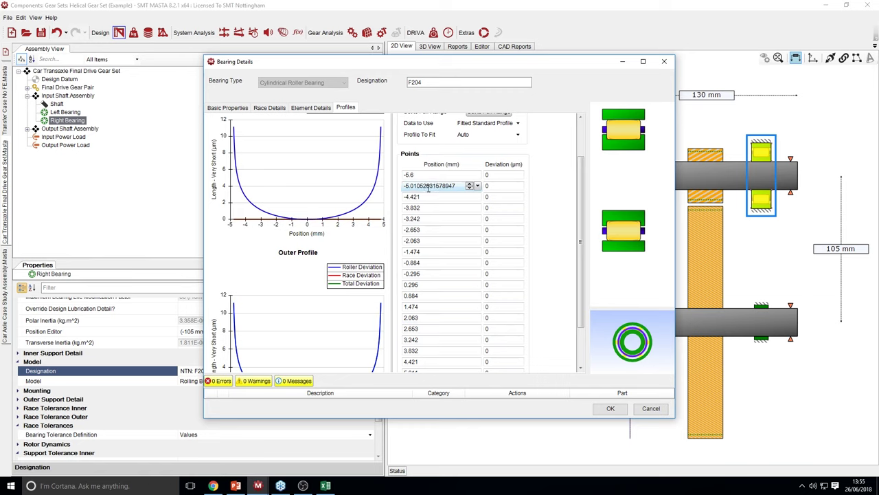
pyautogui.click(426, 175)
pyautogui.click(428, 251)
pyautogui.click(428, 295)
pyautogui.click(428, 339)
pyautogui.click(428, 361)
pyautogui.click(570, 260)
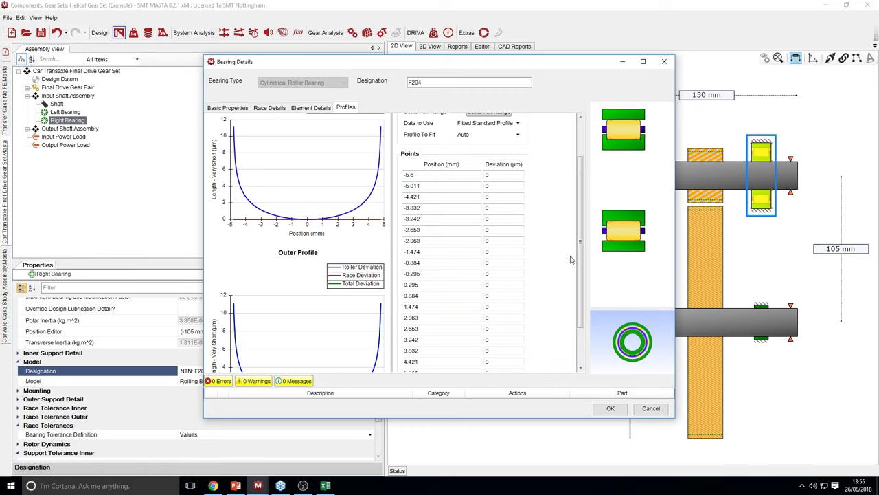
pyautogui.moveTo(579, 242); pyautogui.dragTo(579, 266)
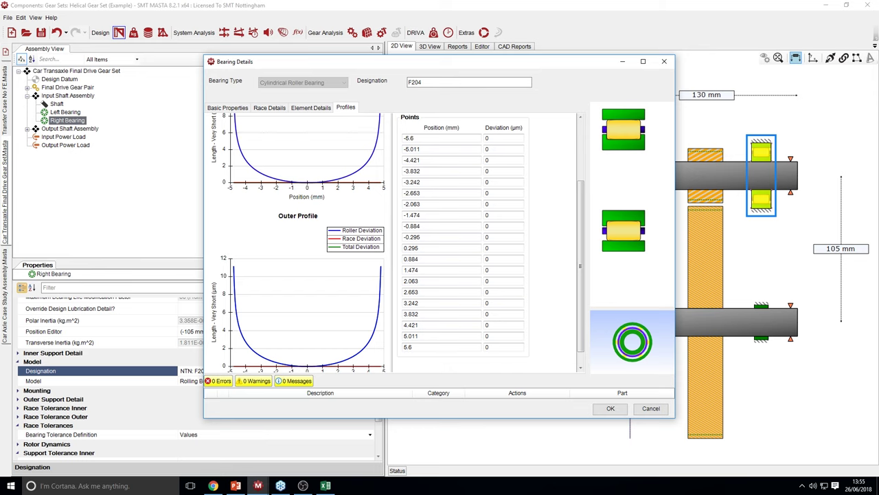
# Switch to Excel, add a new sheet and fill D4:D24 with a series from -5 to 5 in steps of 0.5
pyautogui.click(325, 484)
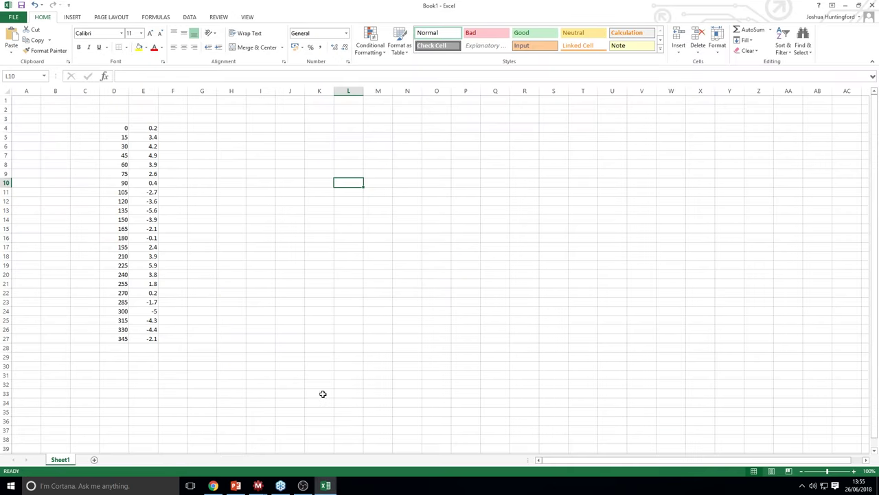
pyautogui.click(95, 459)
pyautogui.click(143, 130)
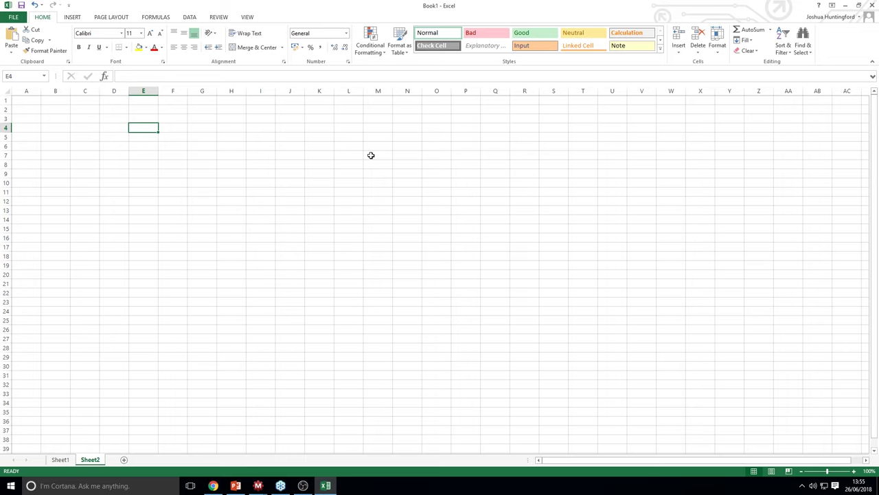
pyautogui.press('Left')
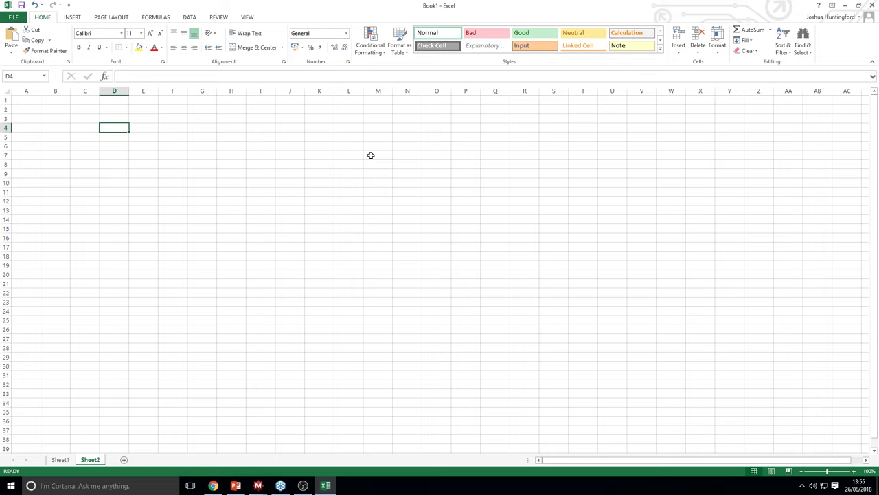
pyautogui.write('-5')
pyautogui.press('Return')
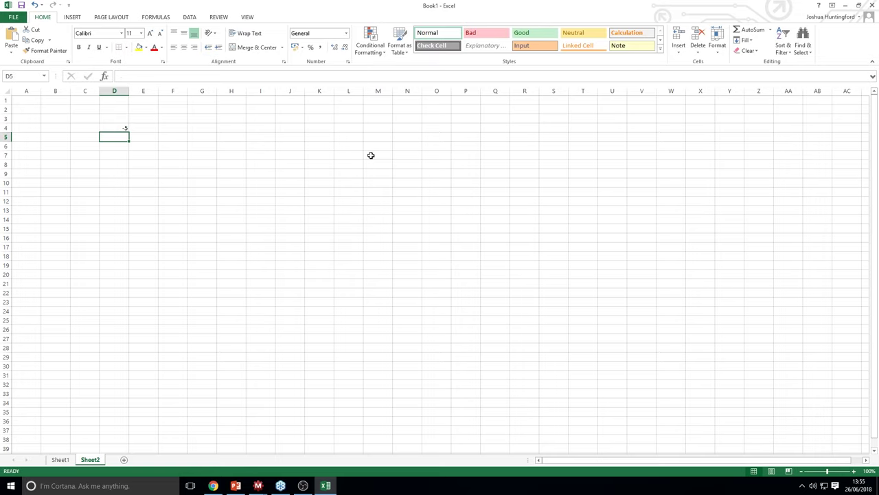
pyautogui.write('-')
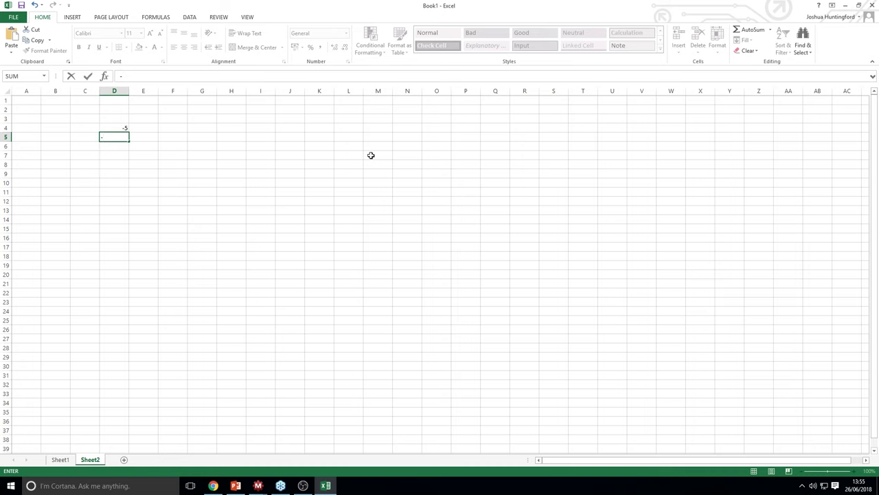
pyautogui.write('4.5')
pyautogui.press('Return')
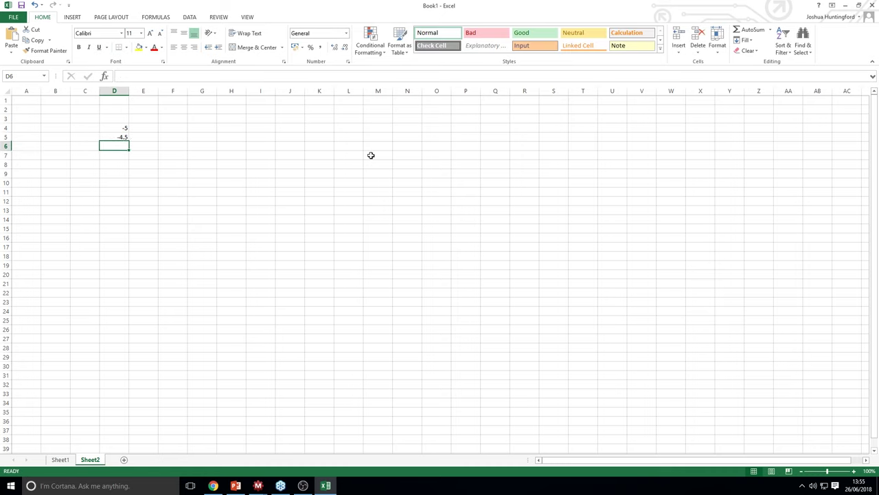
pyautogui.click(120, 128)
pyautogui.moveTo(124, 132); pyautogui.dragTo(114, 312)
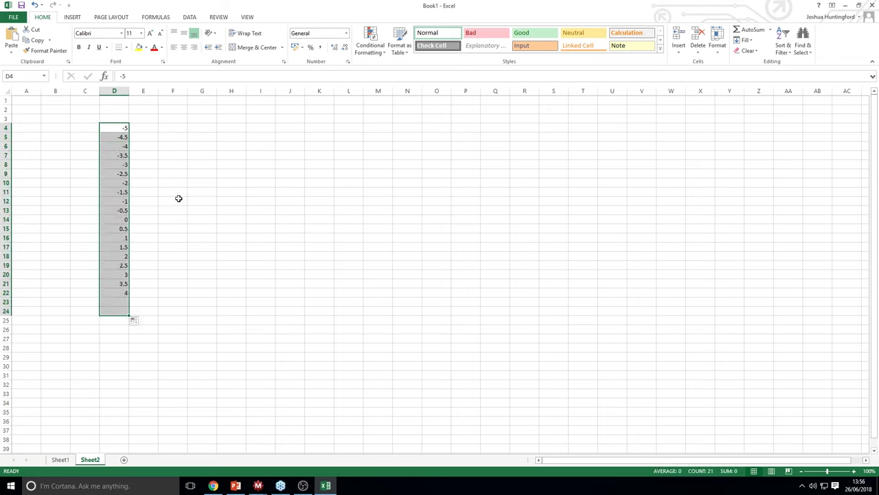
# Square the column D values by entering =D4^2 in E4 and filling the formula down to E24
pyautogui.click(142, 127)
pyautogui.write('=')
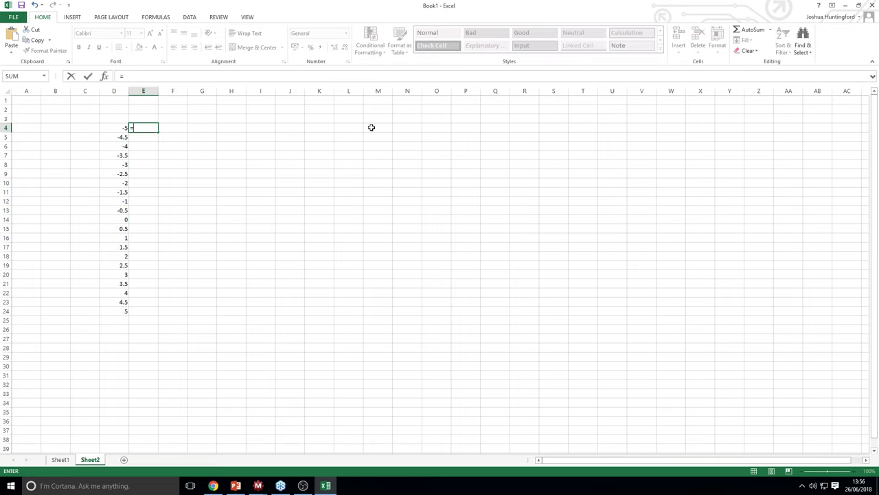
pyautogui.press('Left')
pyautogui.write('^@')
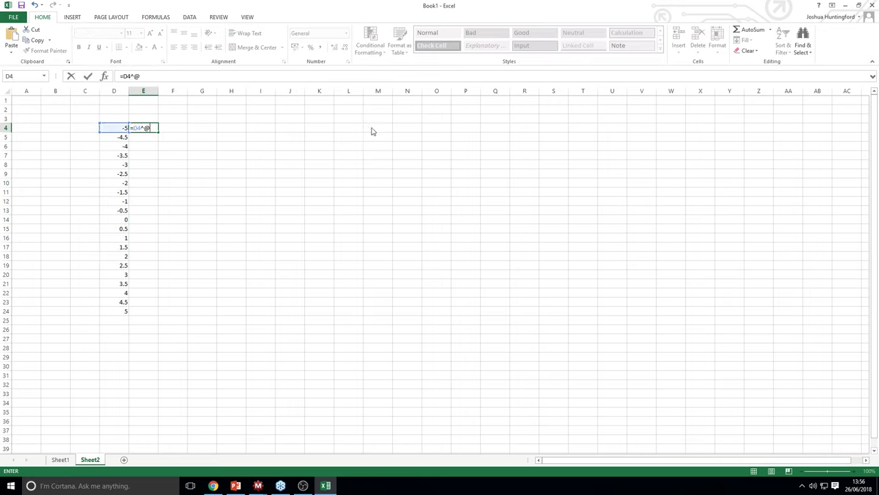
pyautogui.press('Return')
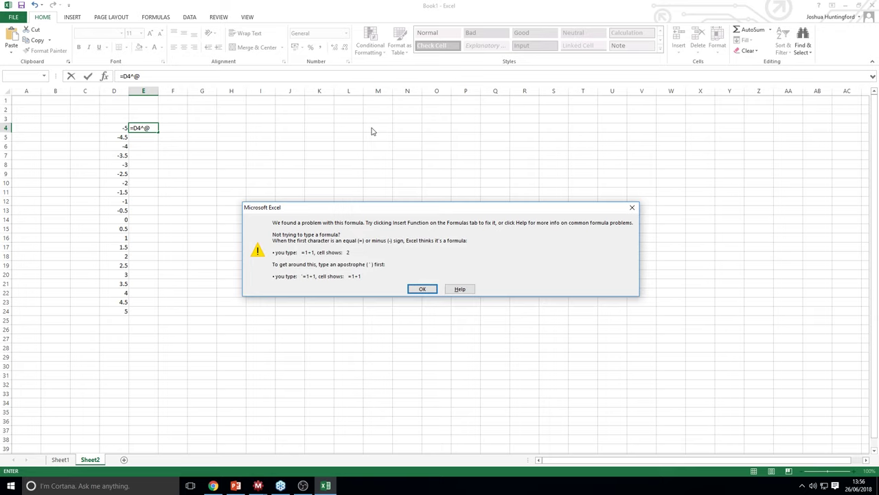
pyautogui.click(421, 289)
pyautogui.press('BackSpace')
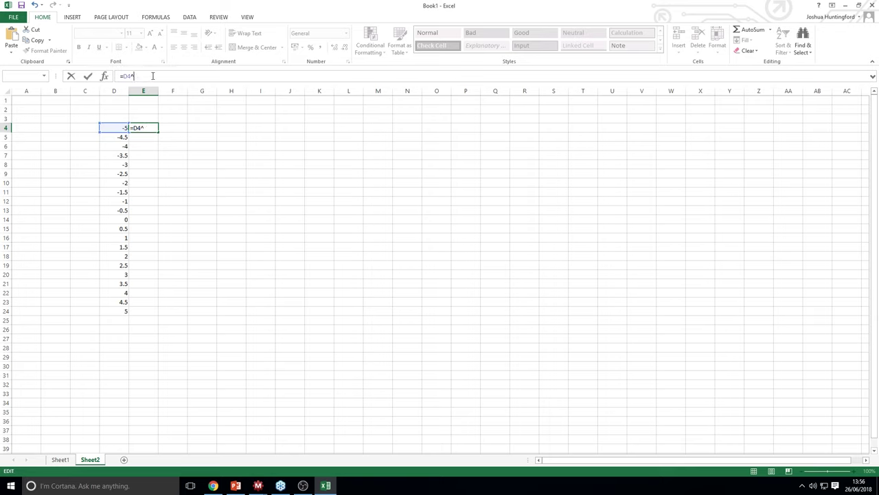
pyautogui.write('2')
pyautogui.press('Return')
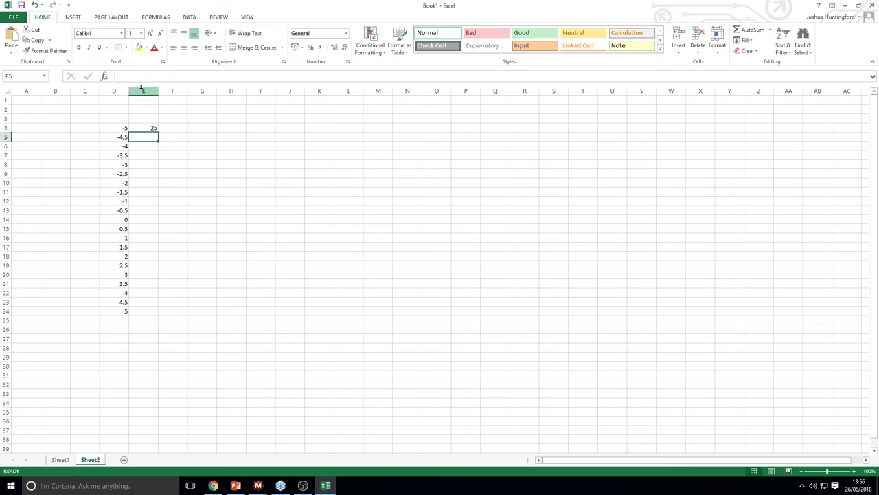
pyautogui.click(145, 128)
pyautogui.doubleClick(158, 132)
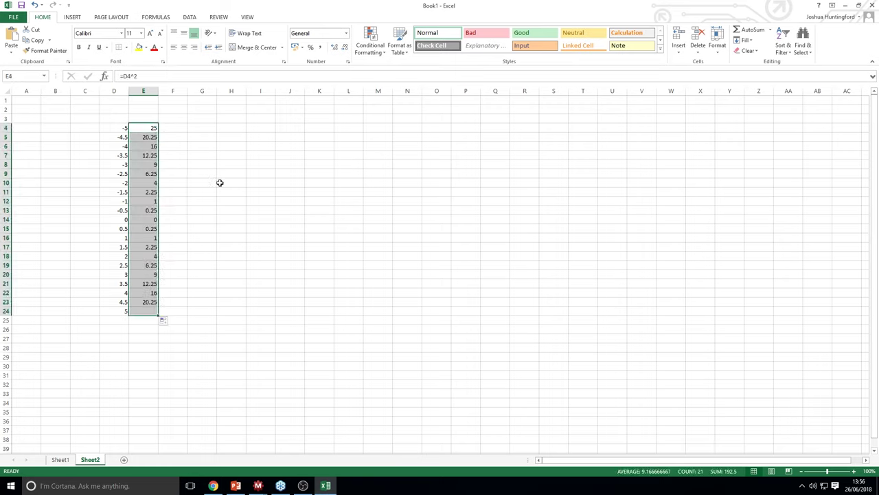
# Copy E4:E23 and paste the values into the inner race profile's Deviation column in MASTA, starting at position -5.6 mm
pyautogui.moveTo(152, 130); pyautogui.dragTo(156, 304)
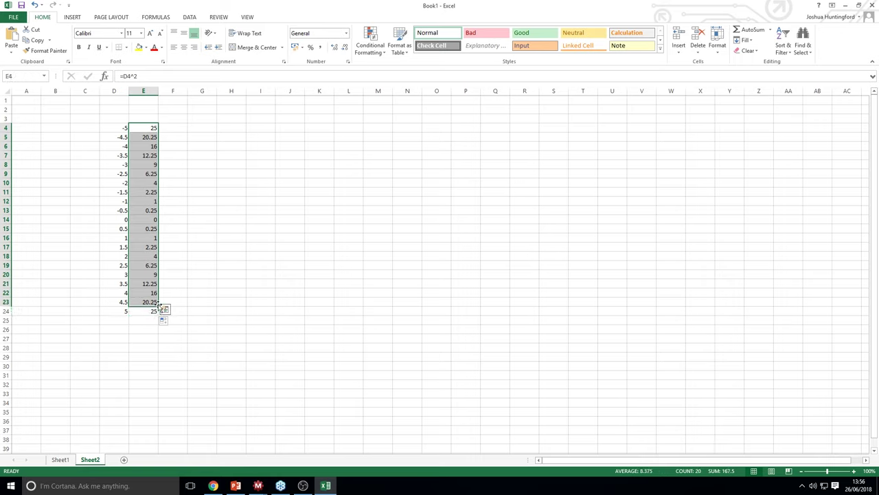
pyautogui.hotkey('ctrl', 'c')
pyautogui.moveTo(258, 485)
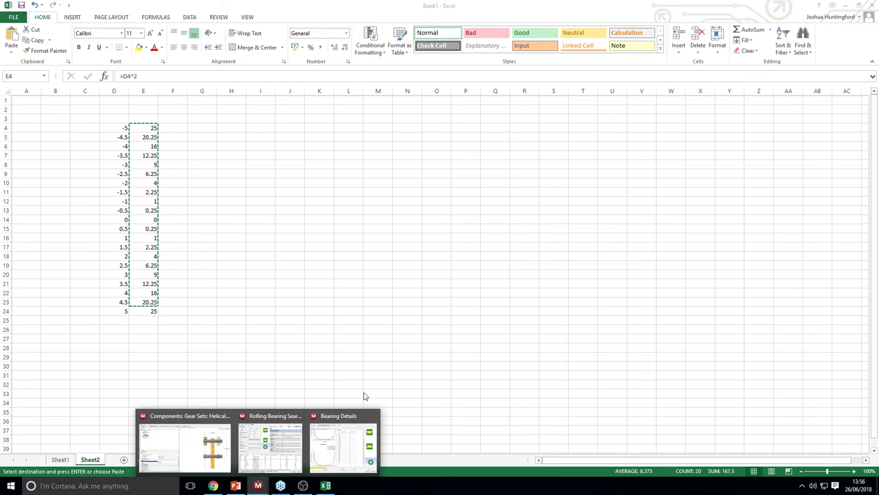
pyautogui.click(353, 440)
pyautogui.click(492, 138)
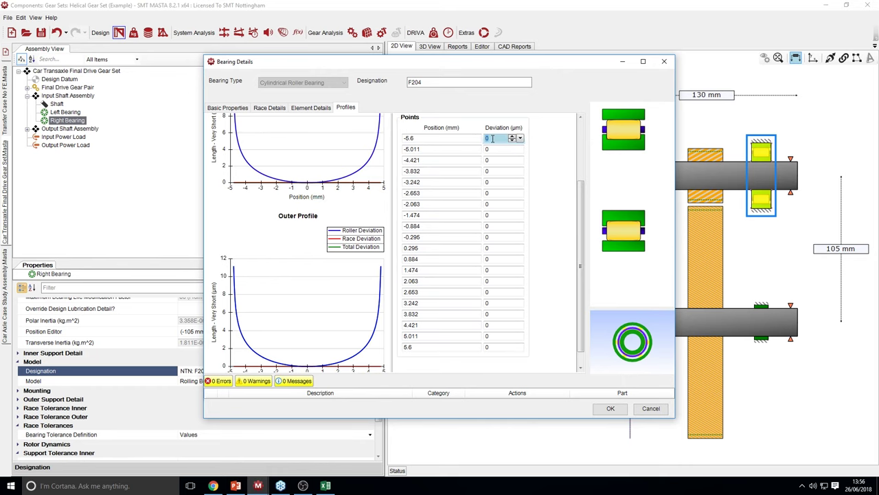
pyautogui.hotkey('ctrl', 'v')
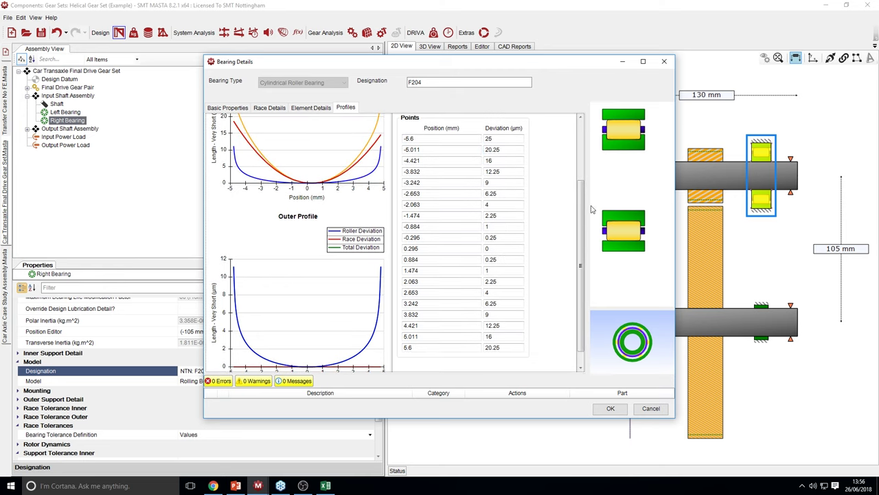
pyautogui.moveTo(580, 254); pyautogui.dragTo(576, 173)
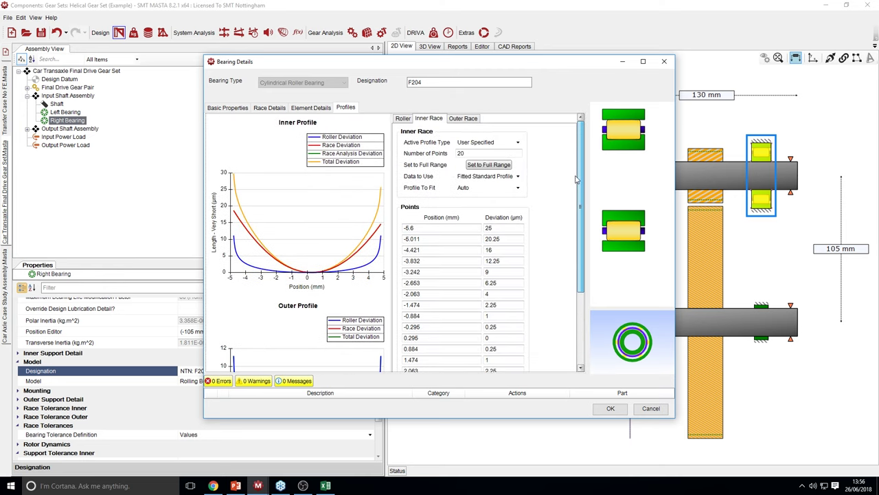